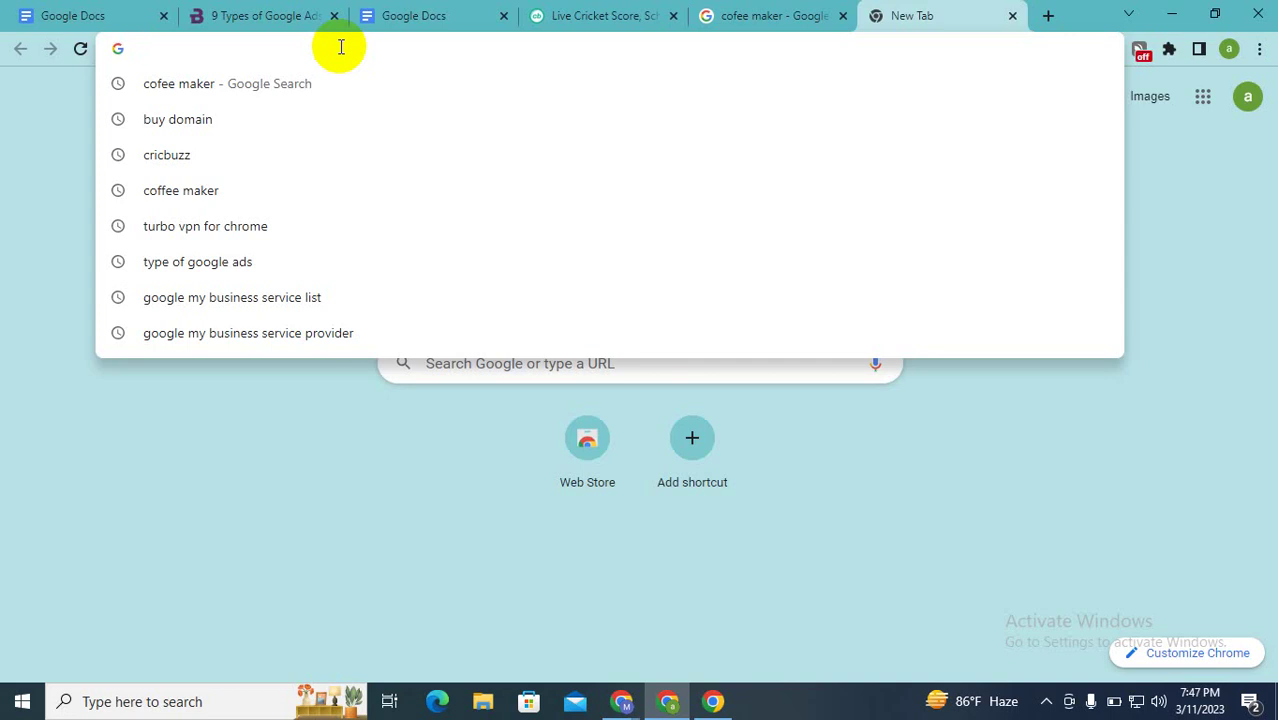
Step: Load ads.google.com and choose Start now to begin a new Google Ads account
{"action": "type", "text": "ad"}
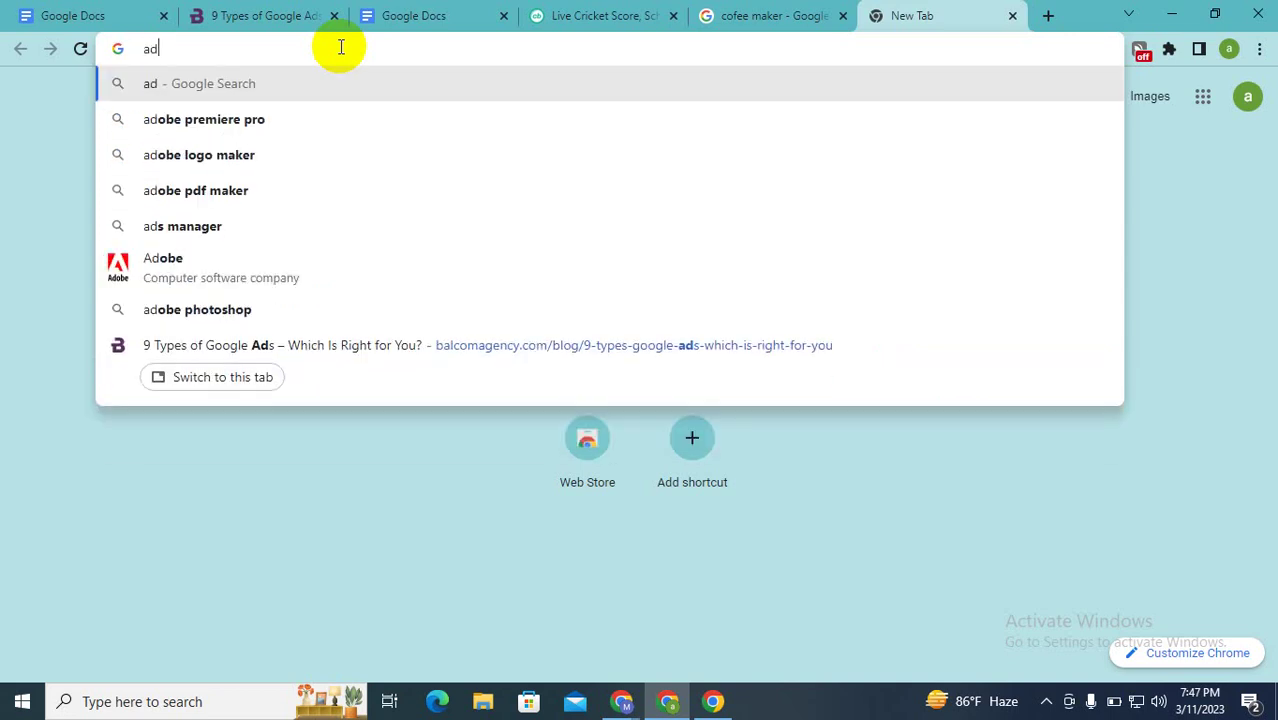
{"action": "type", "text": "s."}
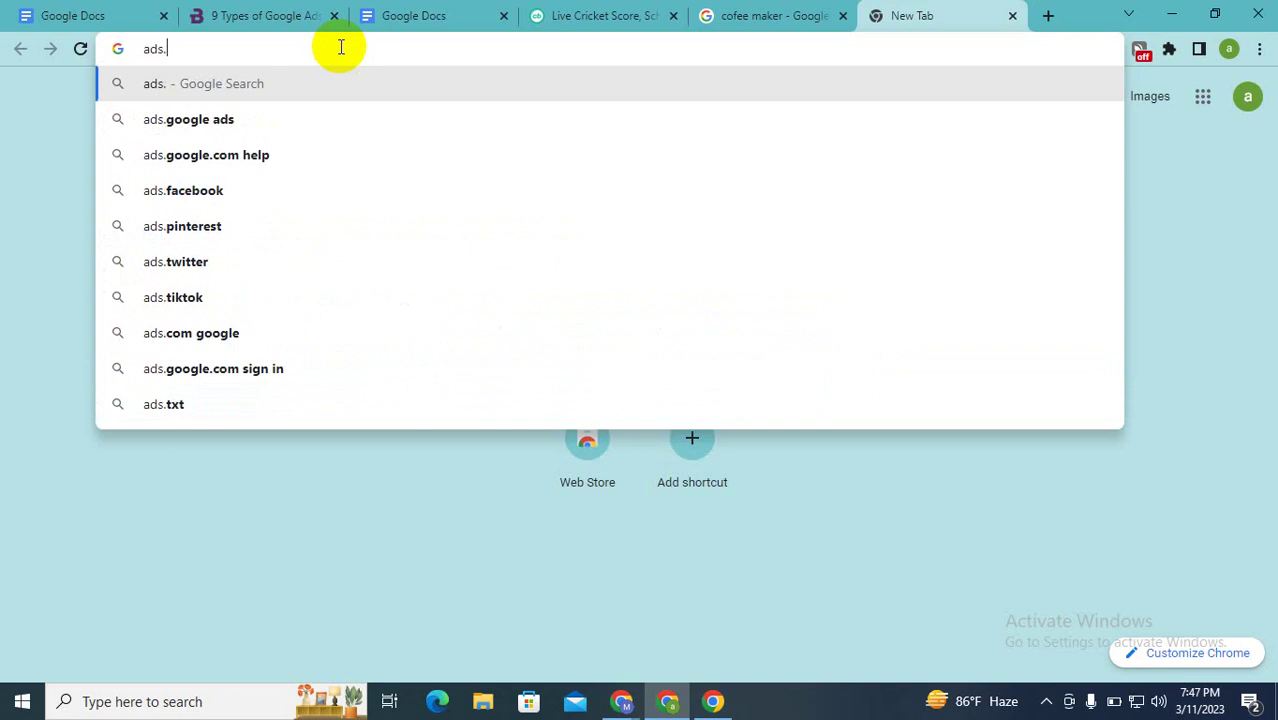
{"action": "type", "text": "google"}
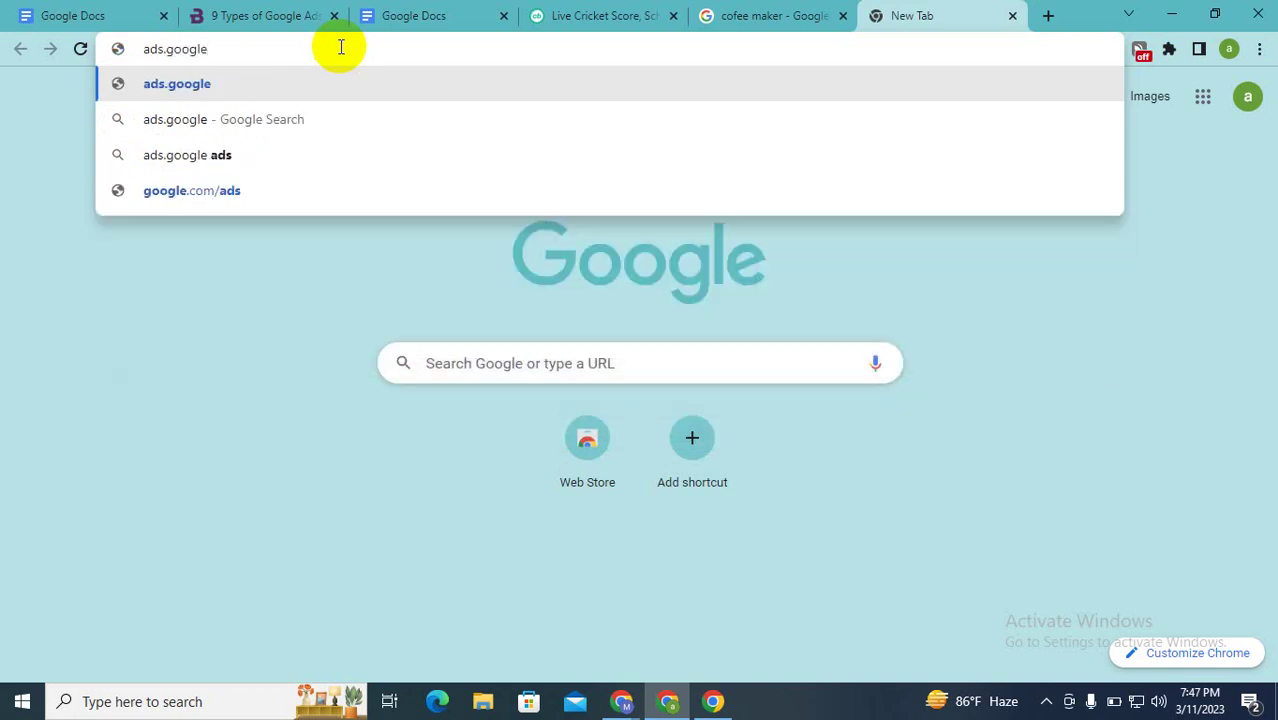
{"action": "type", "text": ".com"}
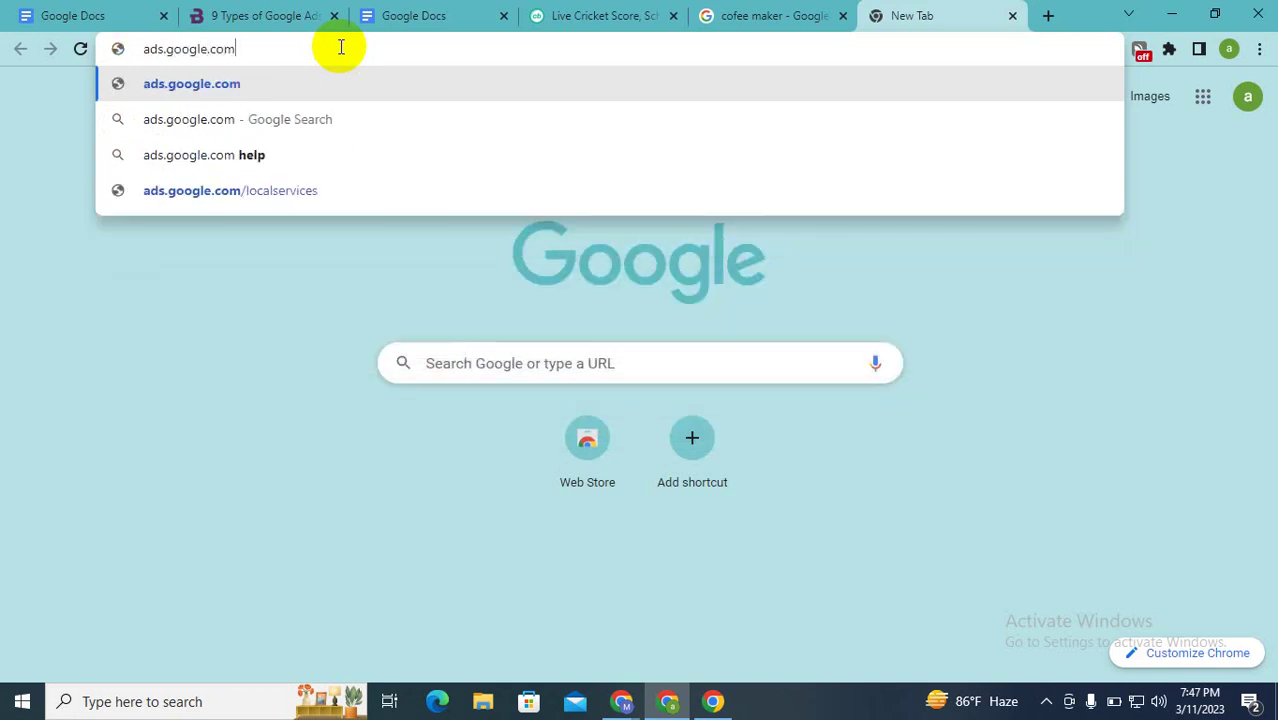
{"action": "key", "text": "Return"}
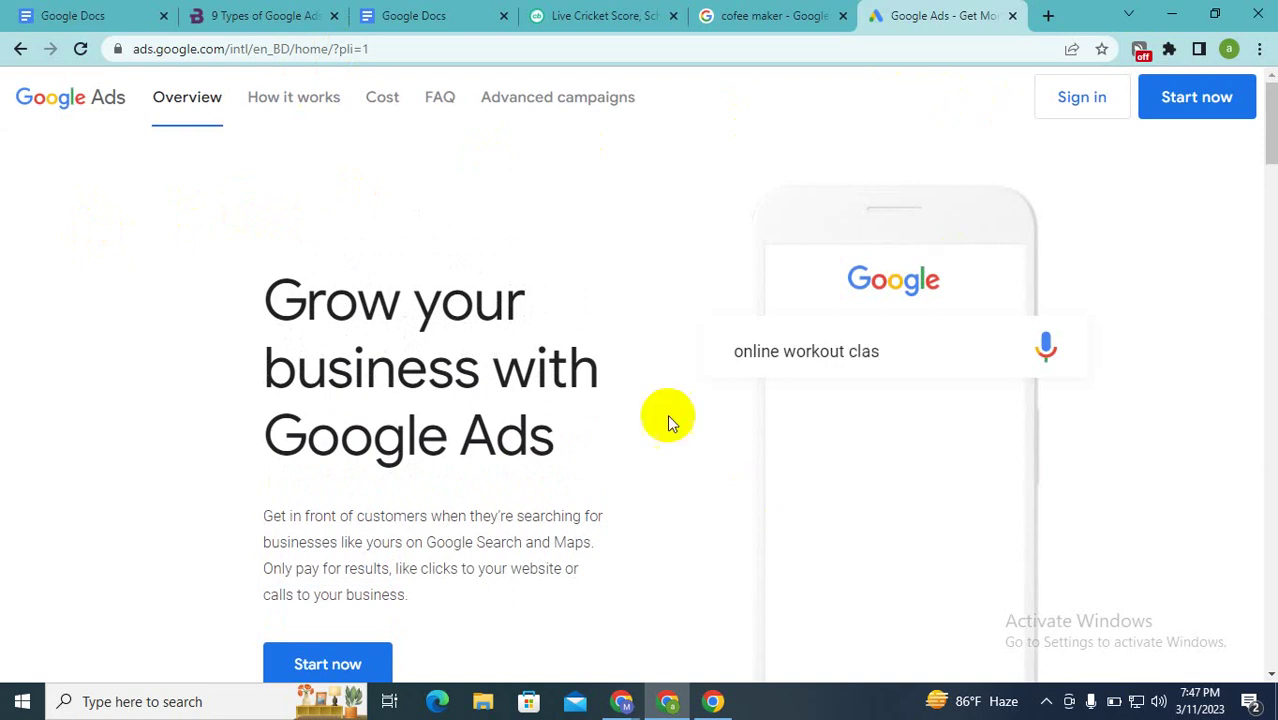
{"action": "scroll", "coordinate": [676, 282], "scroll_direction": "down", "scroll_amount": 3}
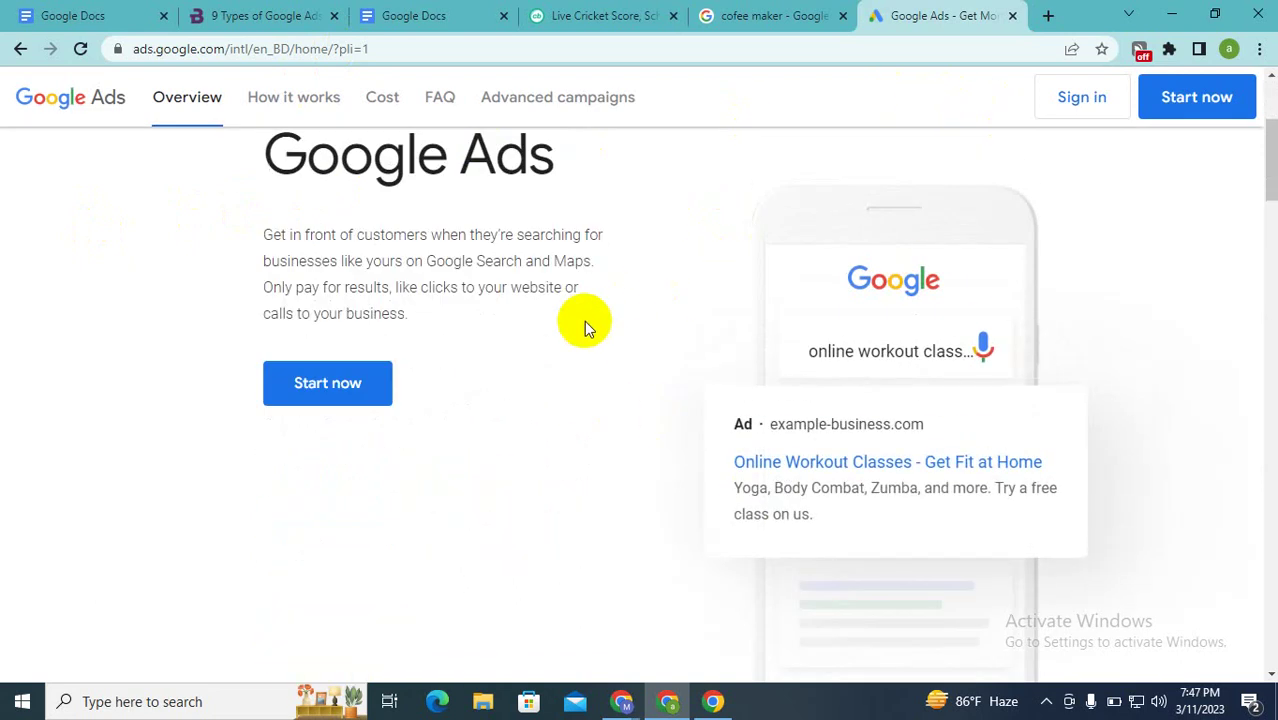
{"action": "scroll", "coordinate": [585, 328], "scroll_direction": "up", "scroll_amount": 3}
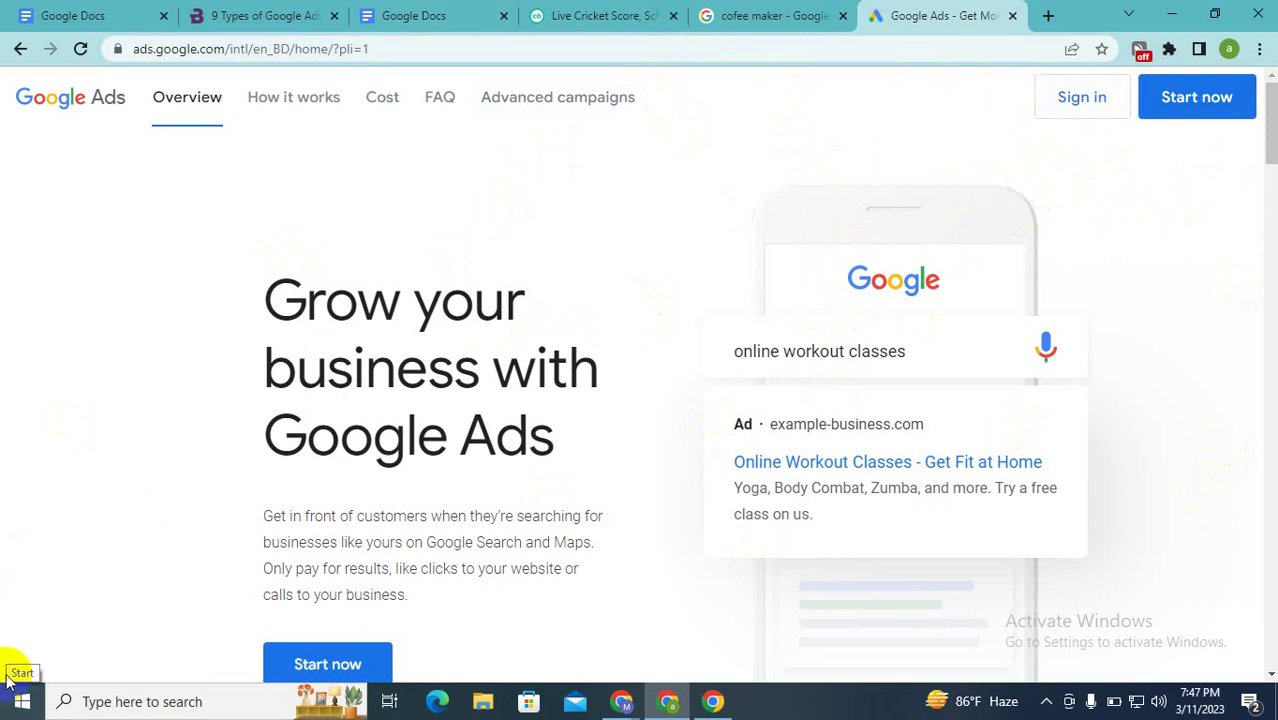
{"action": "left_click", "coordinate": [1182, 106]}
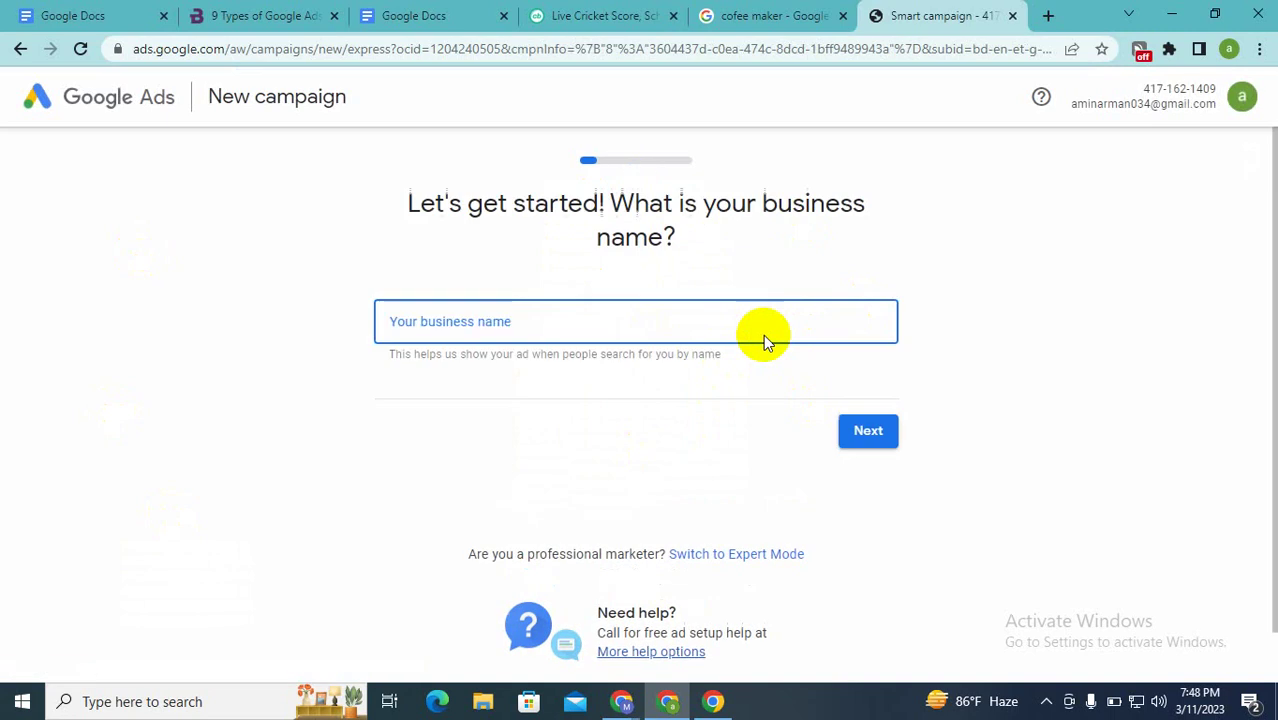
Step: Leave the business-name field and switch the campaign setup to Expert Mode
{"action": "left_click", "coordinate": [764, 336]}
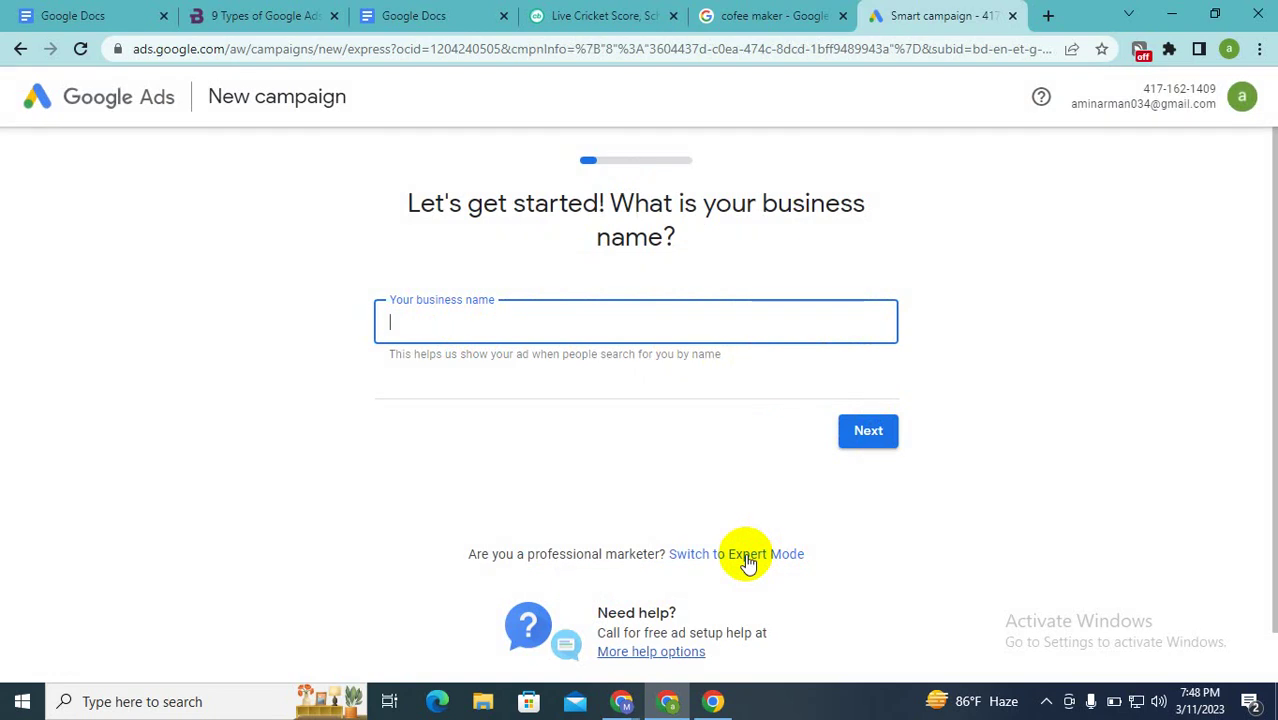
{"action": "left_click", "coordinate": [731, 557]}
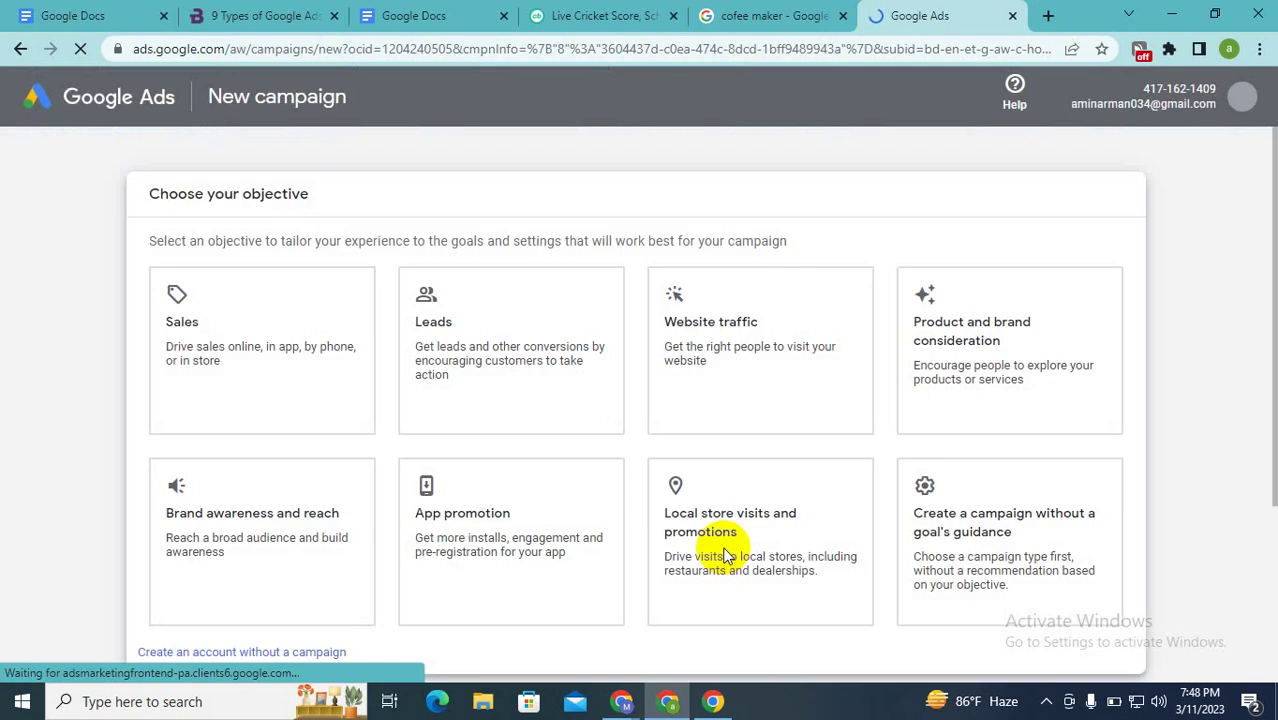
Step: Continue with no objective chosen to trigger 'Please select a goal', then review the objective cards
{"action": "scroll", "coordinate": [599, 528], "scroll_direction": "down", "scroll_amount": 3}
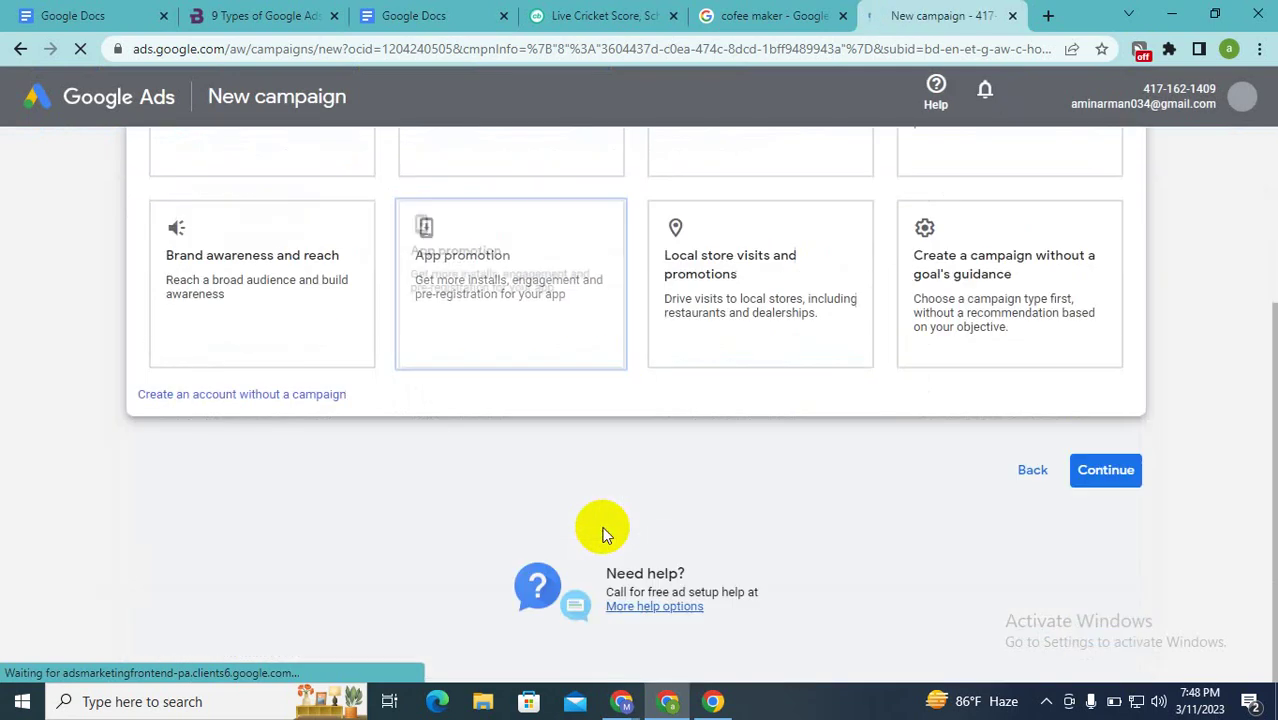
{"action": "scroll", "coordinate": [602, 533], "scroll_direction": "up", "scroll_amount": 3}
{"action": "scroll", "coordinate": [600, 530], "scroll_direction": "down", "scroll_amount": 3}
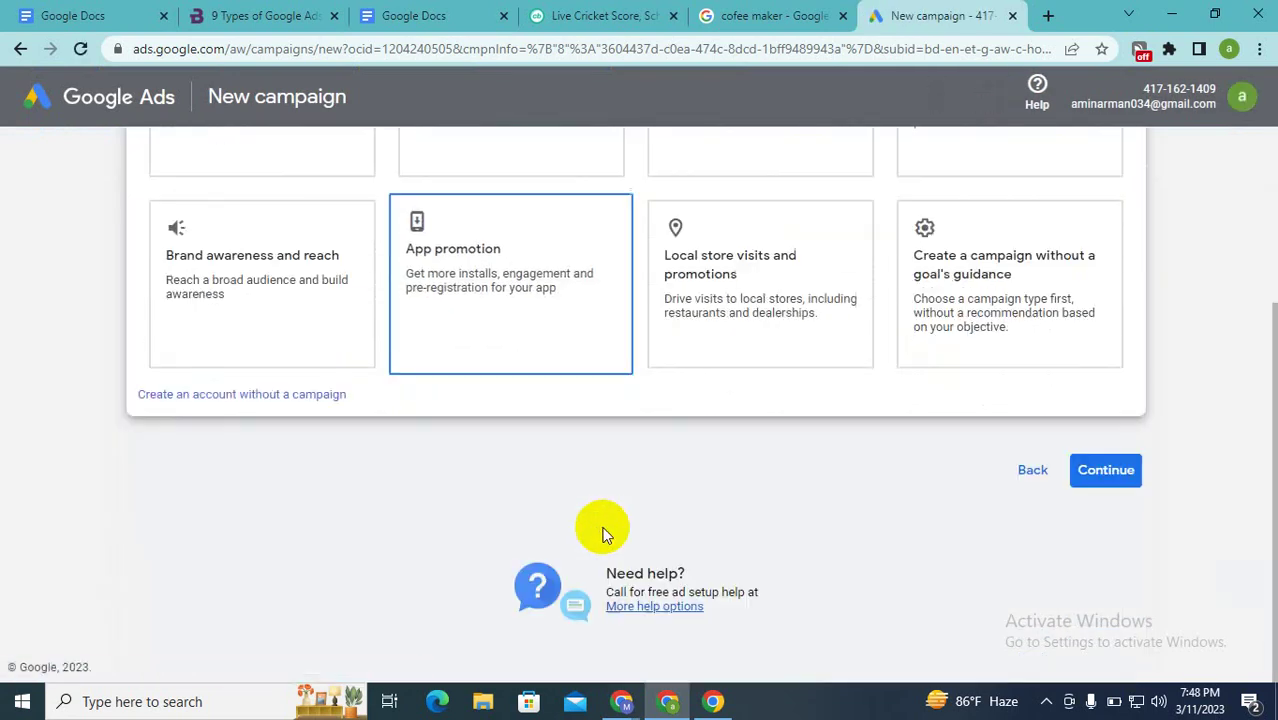
{"action": "scroll", "coordinate": [603, 533], "scroll_direction": "up", "scroll_amount": 3}
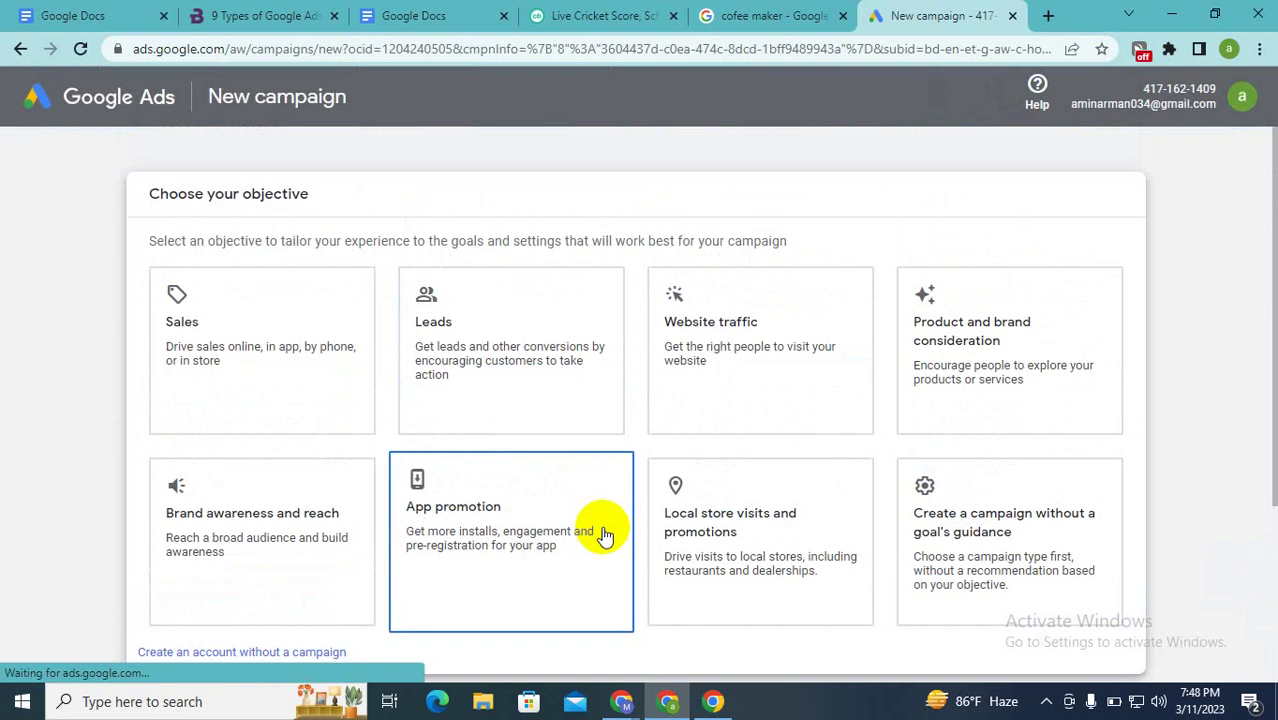
{"action": "scroll", "coordinate": [768, 330], "scroll_direction": "down", "scroll_amount": 3}
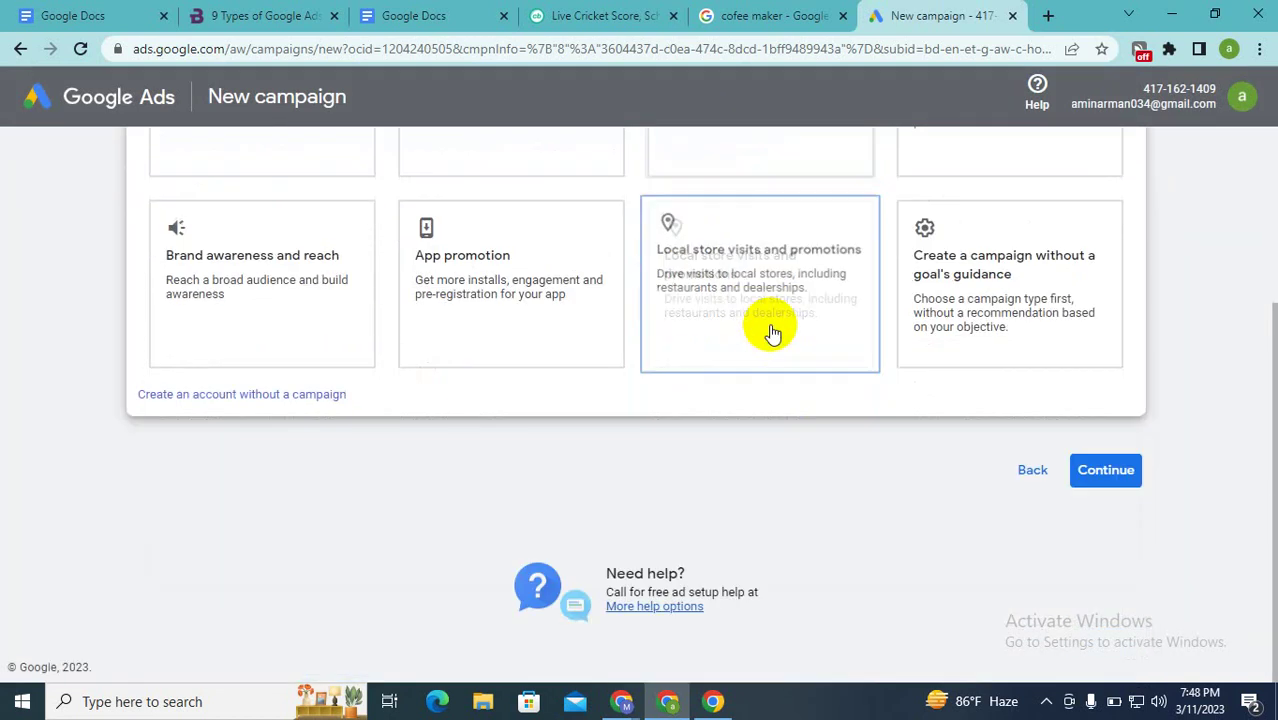
{"action": "left_click", "coordinate": [1108, 472]}
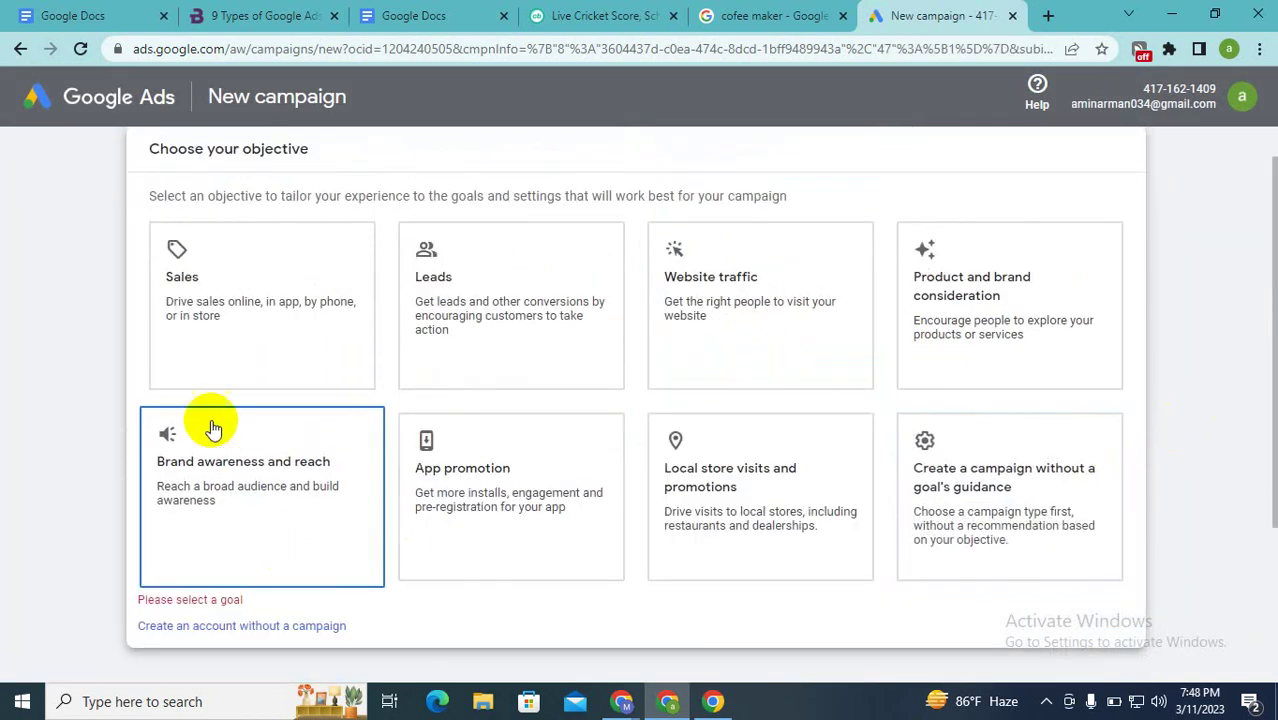
{"action": "scroll", "coordinate": [336, 270], "scroll_direction": "up", "scroll_amount": 1}
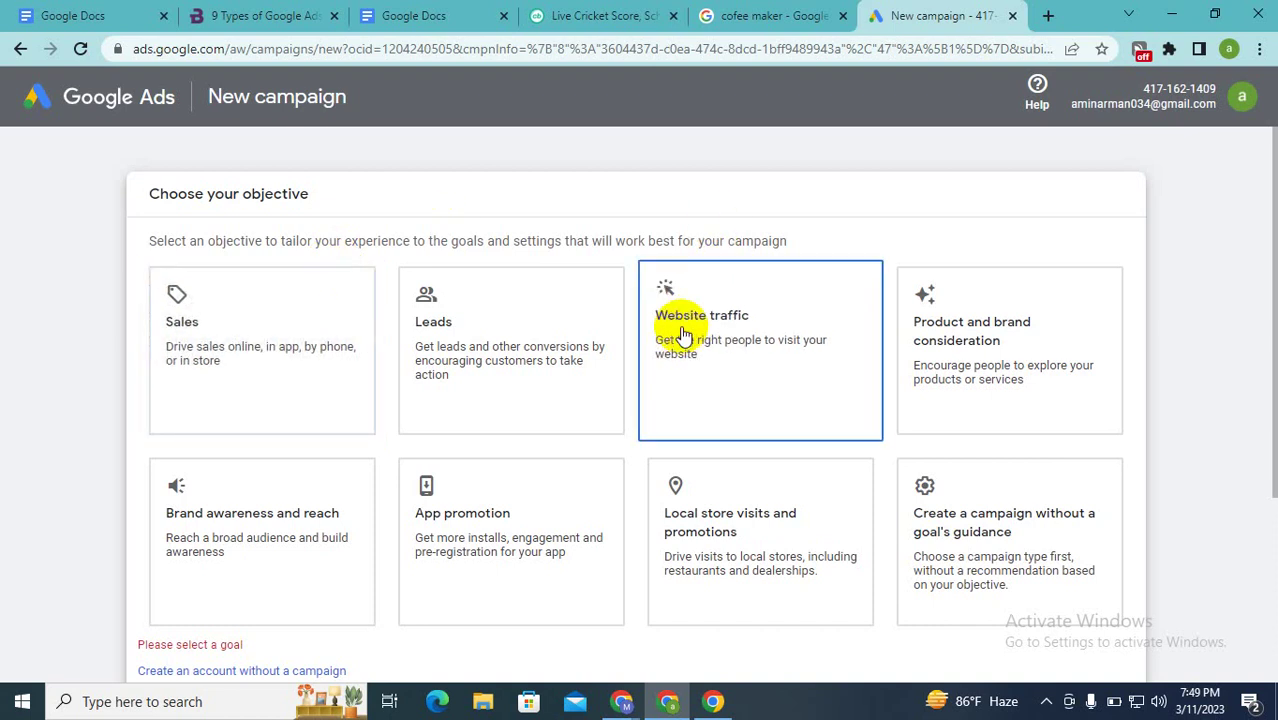
{"action": "scroll", "coordinate": [680, 335], "scroll_direction": "down", "scroll_amount": 2}
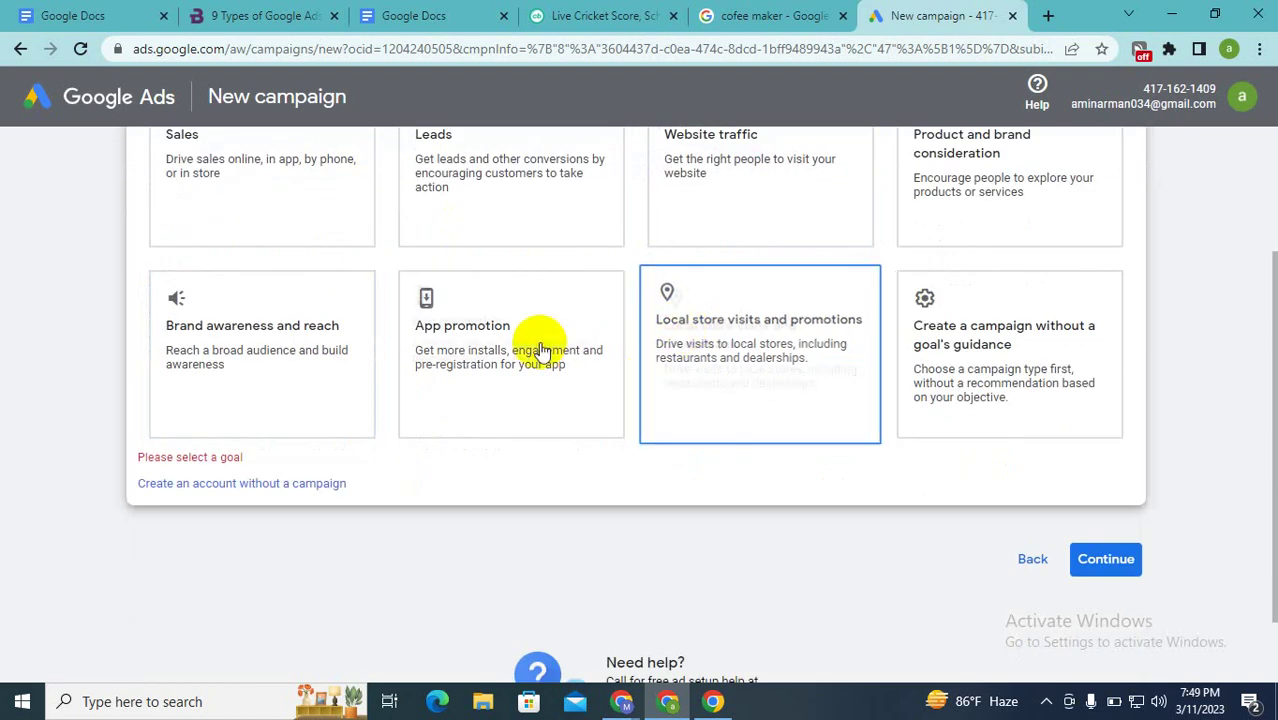
{"action": "scroll", "coordinate": [473, 150], "scroll_direction": "up", "scroll_amount": 2}
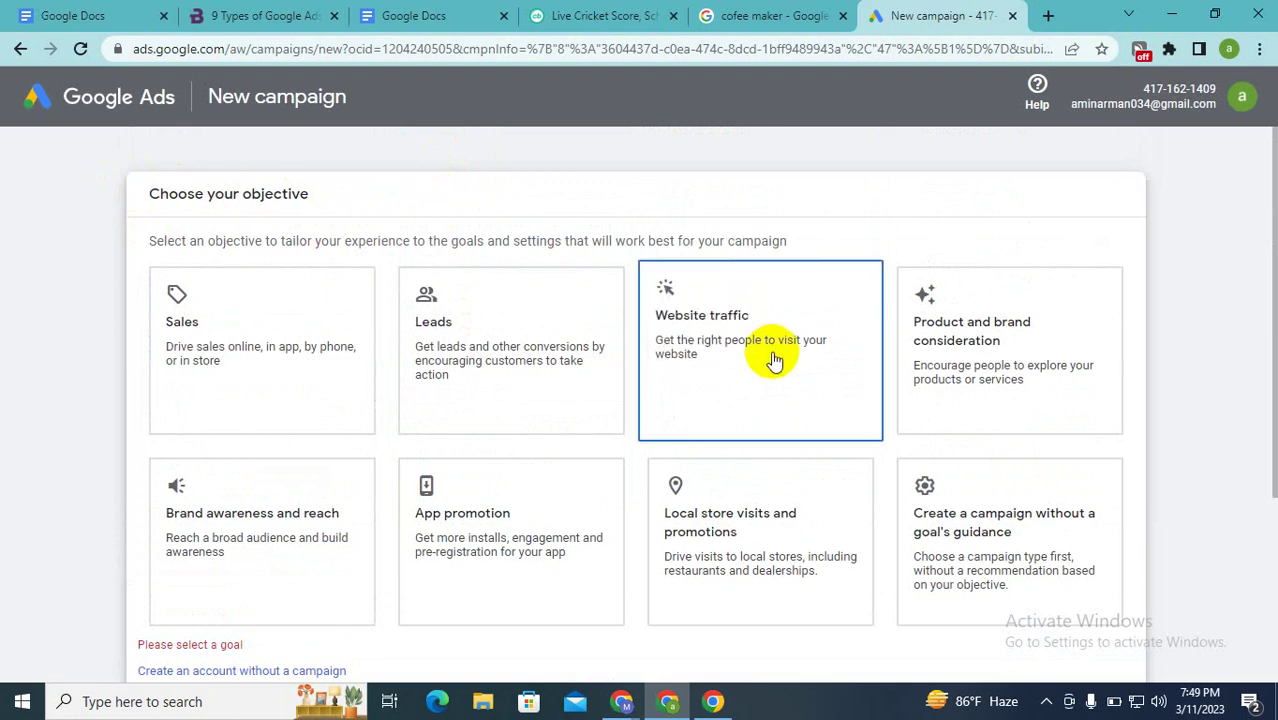
{"action": "scroll", "coordinate": [522, 271], "scroll_direction": "down", "scroll_amount": 3}
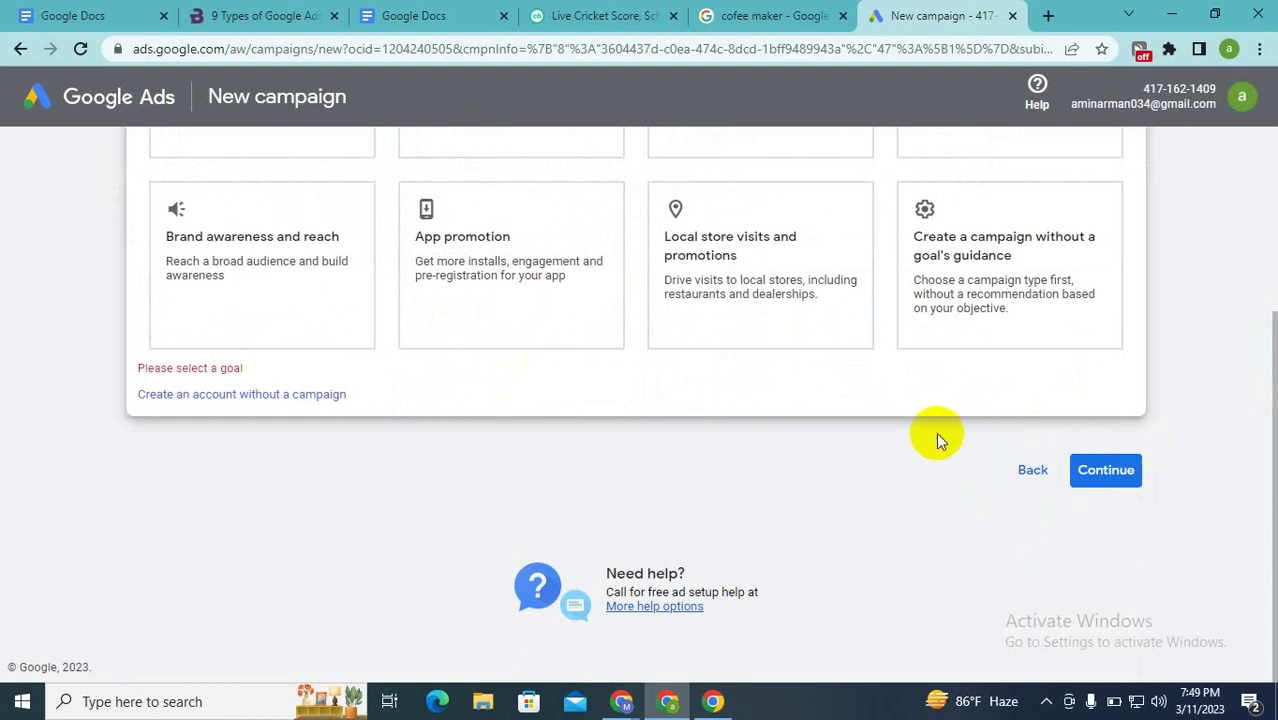
{"action": "scroll", "coordinate": [936, 432], "scroll_direction": "up", "scroll_amount": 3}
{"action": "scroll", "coordinate": [938, 440], "scroll_direction": "down", "scroll_amount": 3}
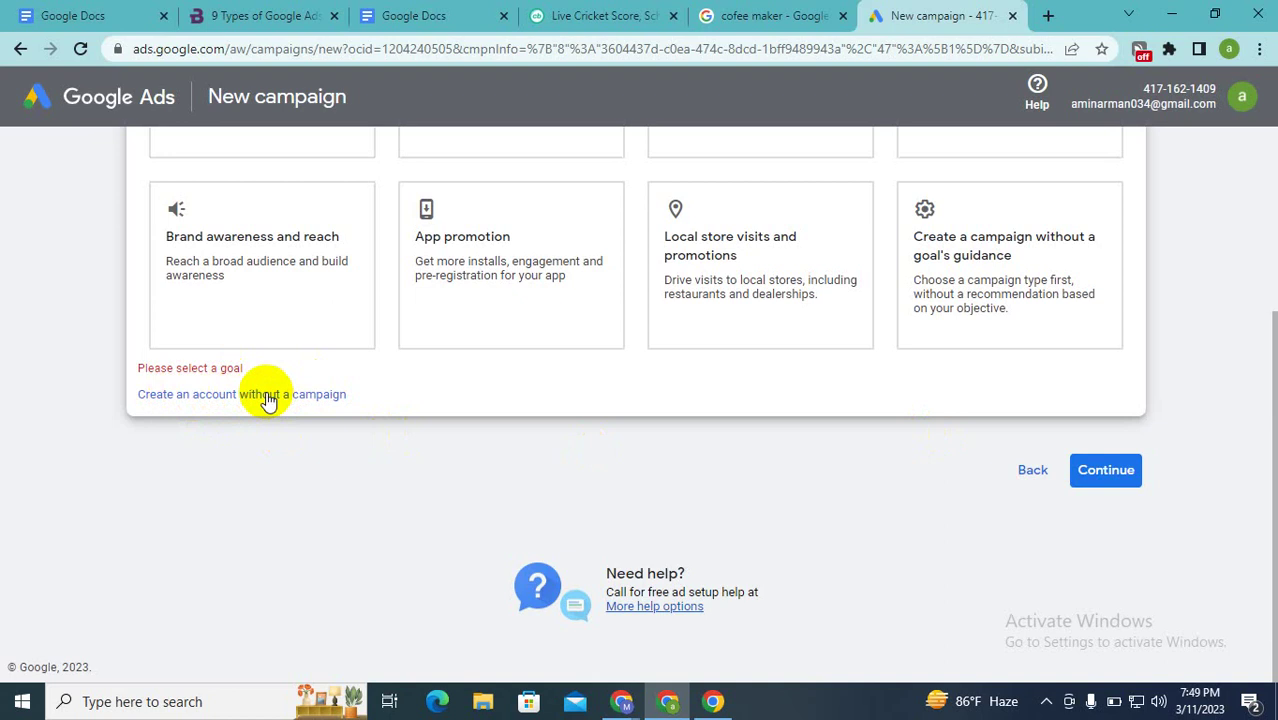
Step: Create the account without a campaign, keeping Bangladesh billing, Bangladesh time and US Dollar, with performance tips on
{"action": "left_click", "coordinate": [266, 395]}
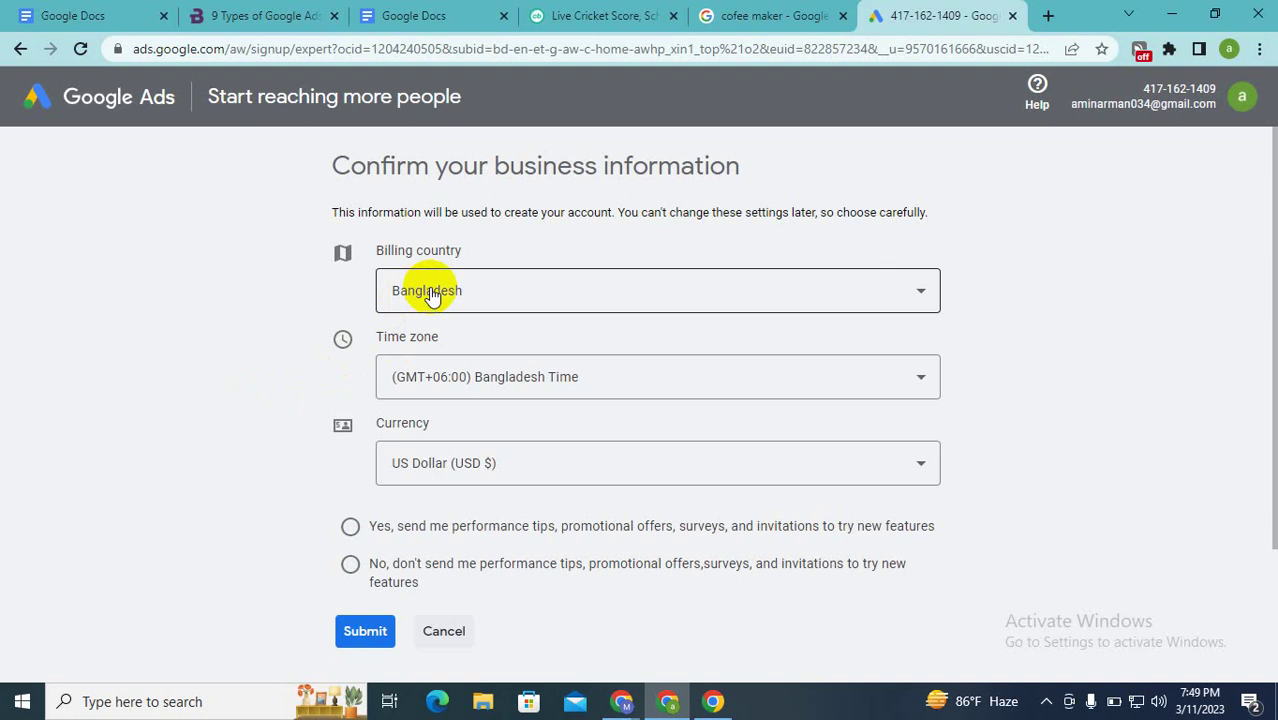
{"action": "left_click", "coordinate": [458, 388]}
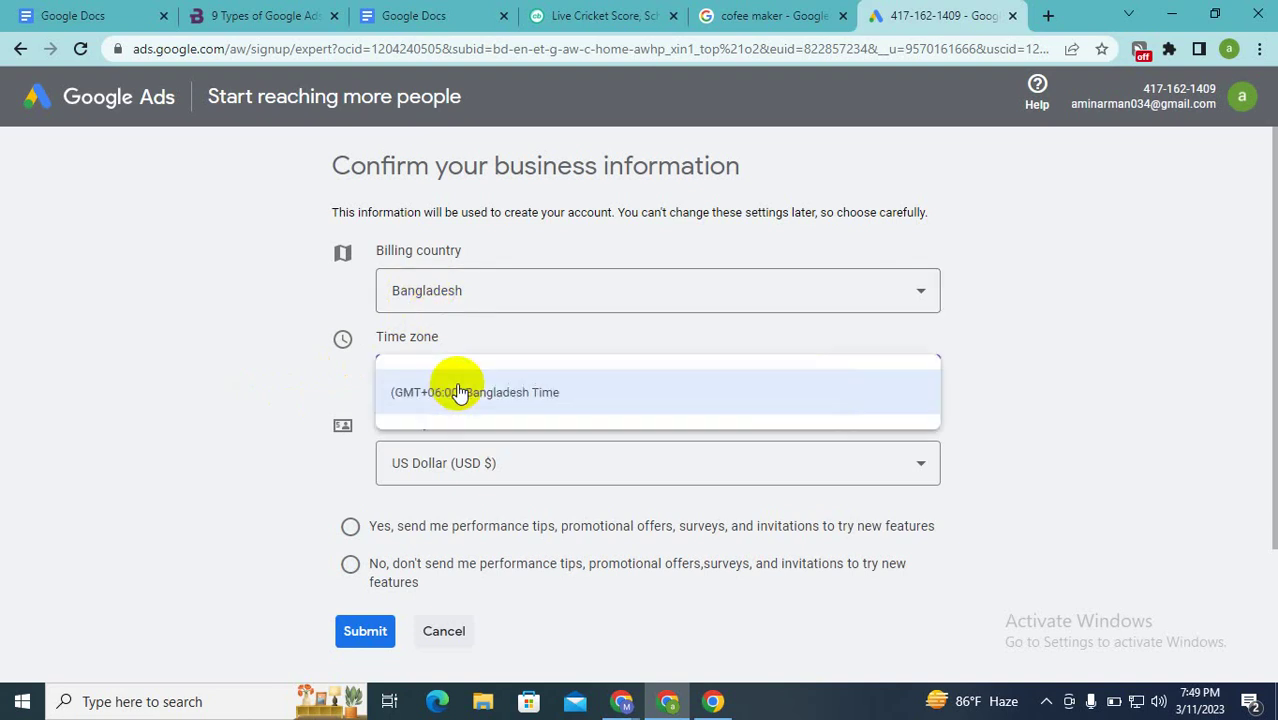
{"action": "left_click", "coordinate": [496, 295]}
{"action": "left_click", "coordinate": [496, 295]}
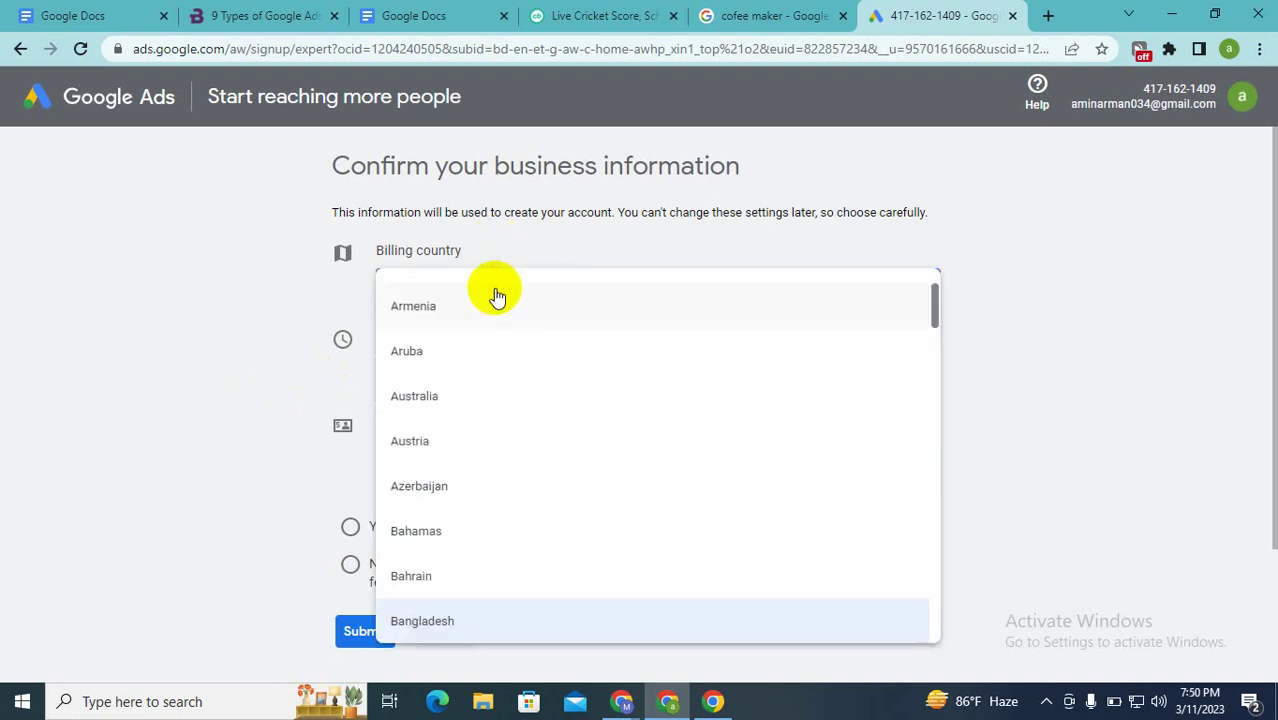
{"action": "left_click", "coordinate": [93, 297]}
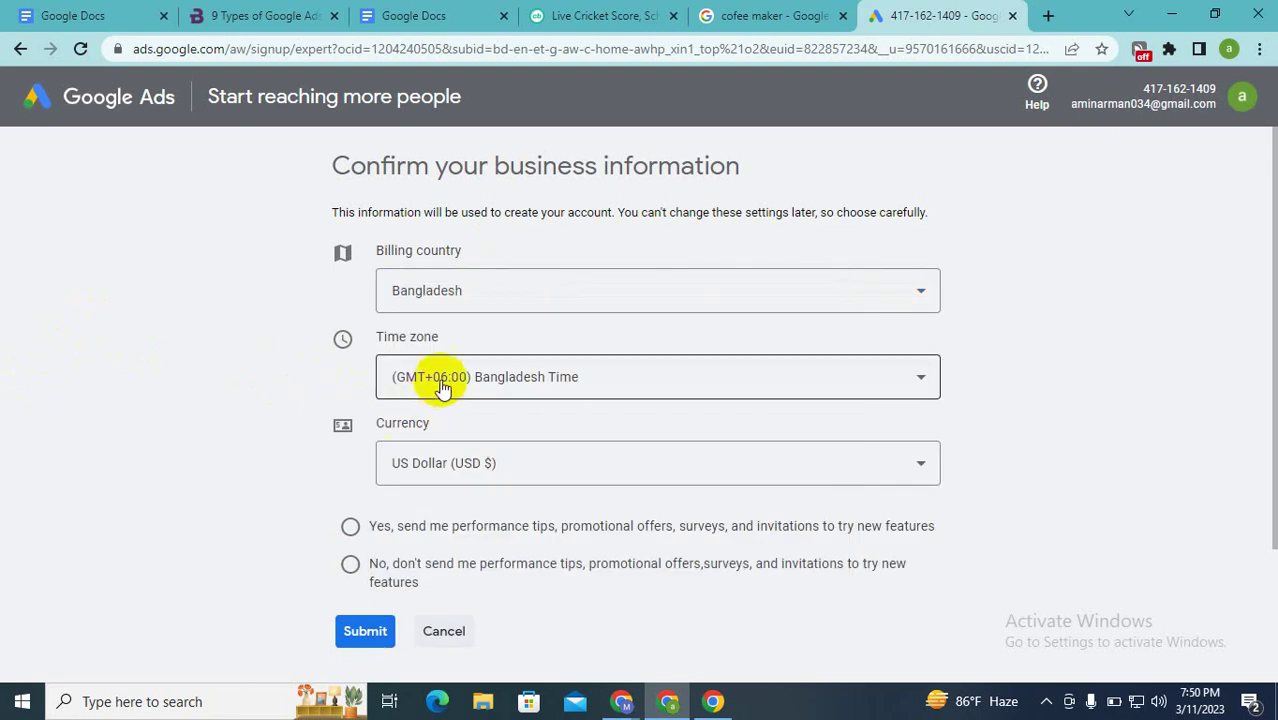
{"action": "left_click", "coordinate": [465, 471]}
{"action": "left_click", "coordinate": [175, 408]}
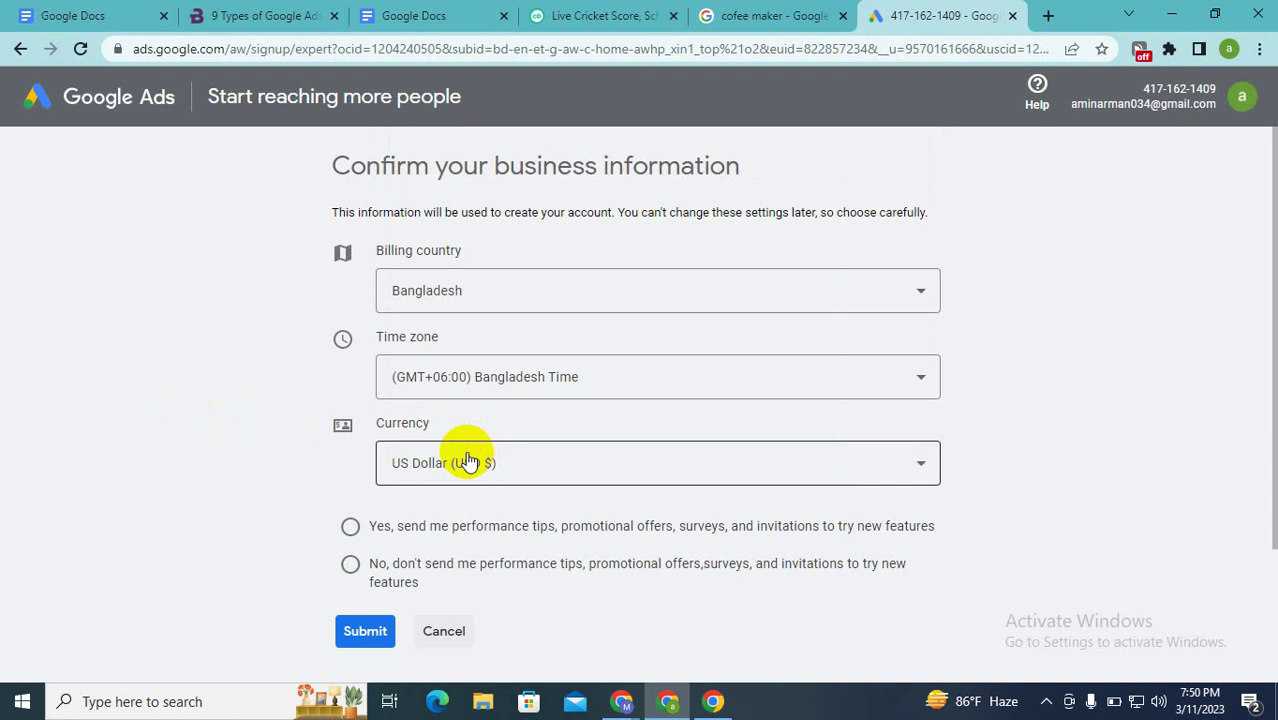
{"action": "left_click", "coordinate": [350, 528]}
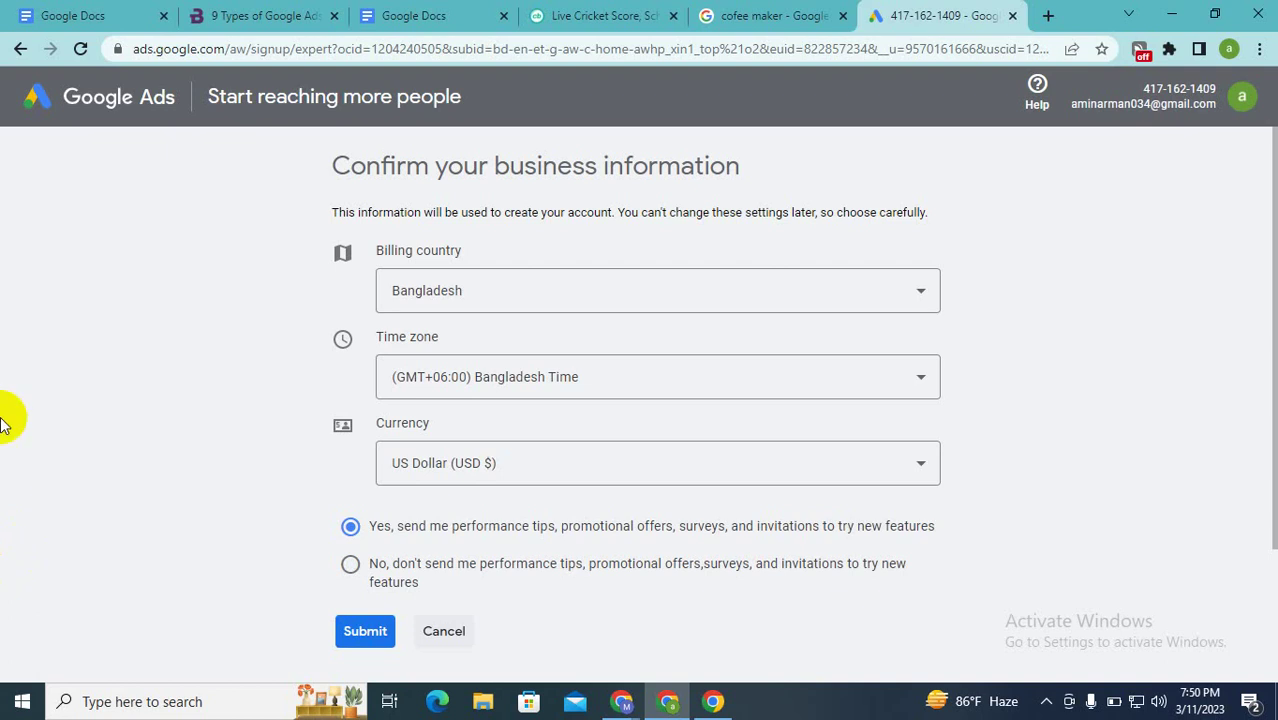
Step: Recheck the billing country list, keep Bangladesh, and review the business information form
{"action": "left_click", "coordinate": [555, 286]}
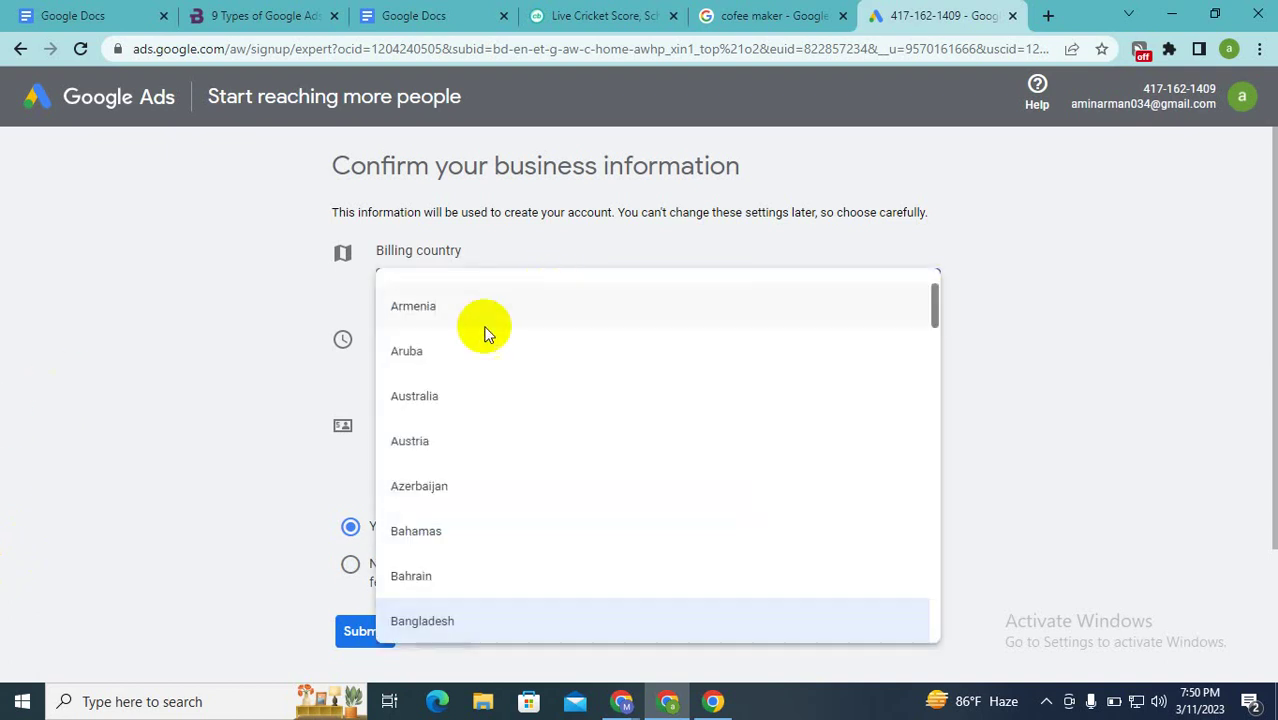
{"action": "left_click", "coordinate": [191, 317]}
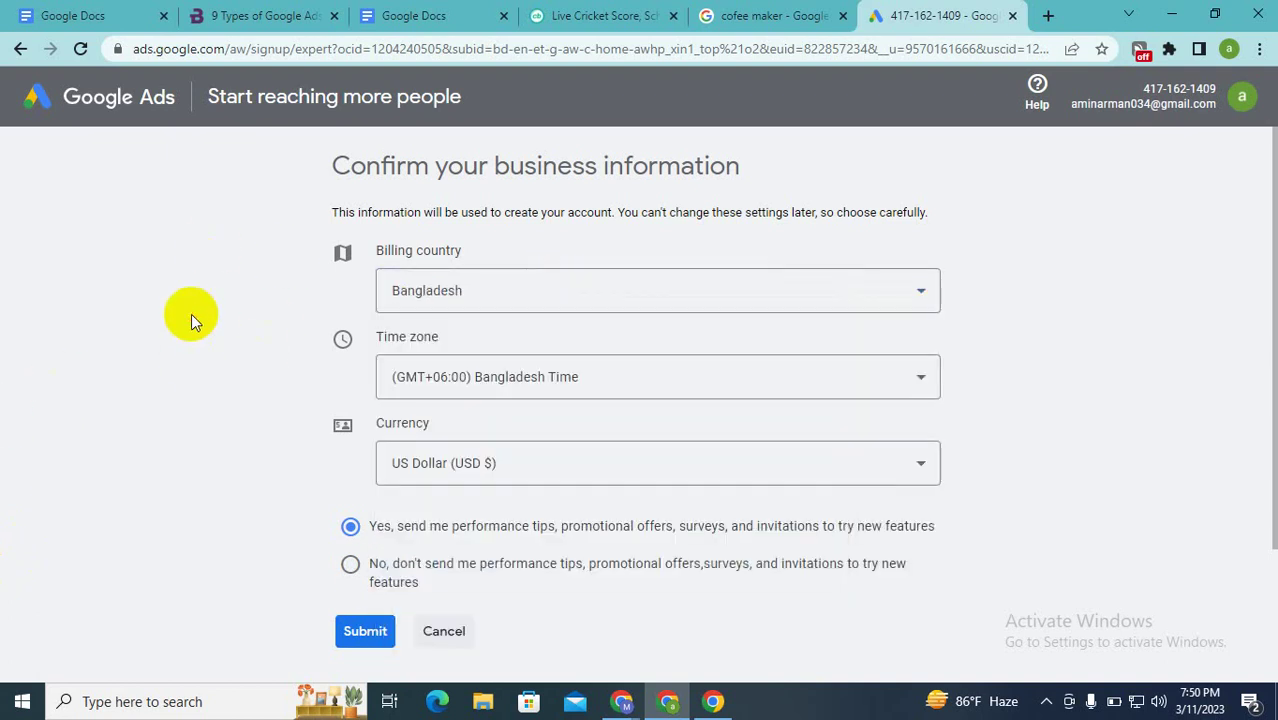
{"action": "scroll", "coordinate": [191, 313], "scroll_direction": "down", "scroll_amount": 2}
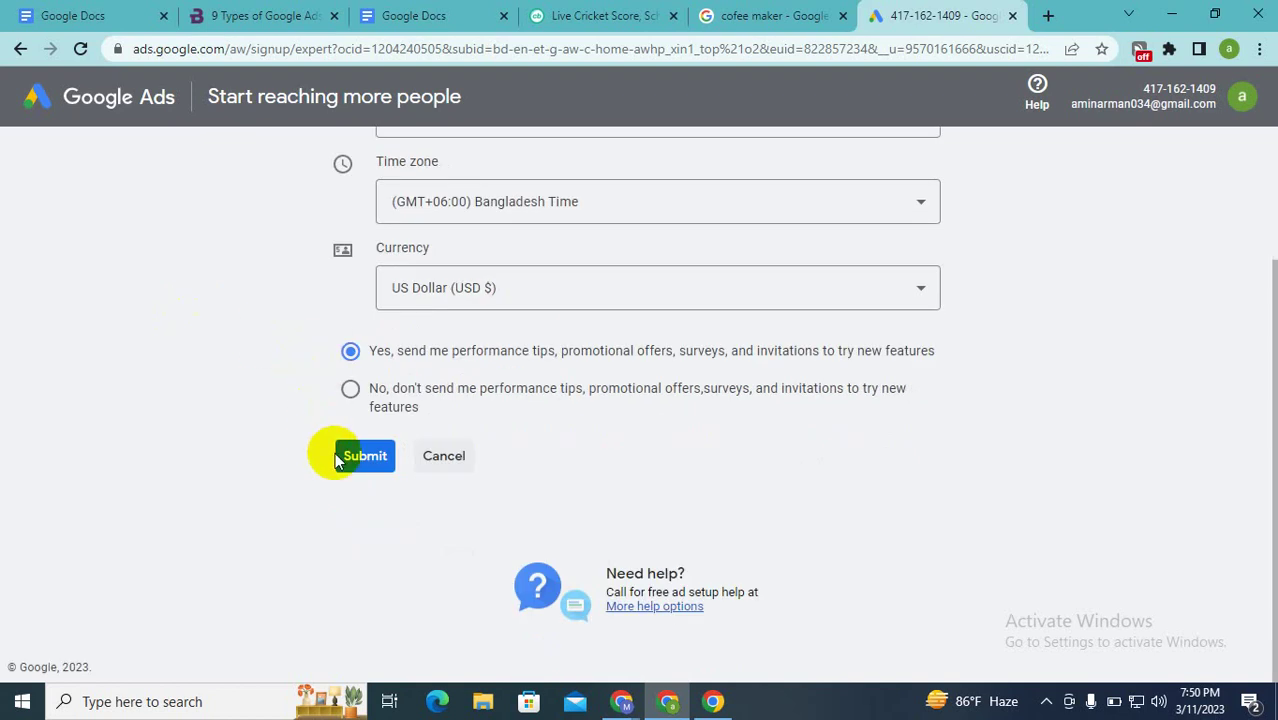
{"action": "scroll", "coordinate": [335, 460], "scroll_direction": "up", "scroll_amount": 2}
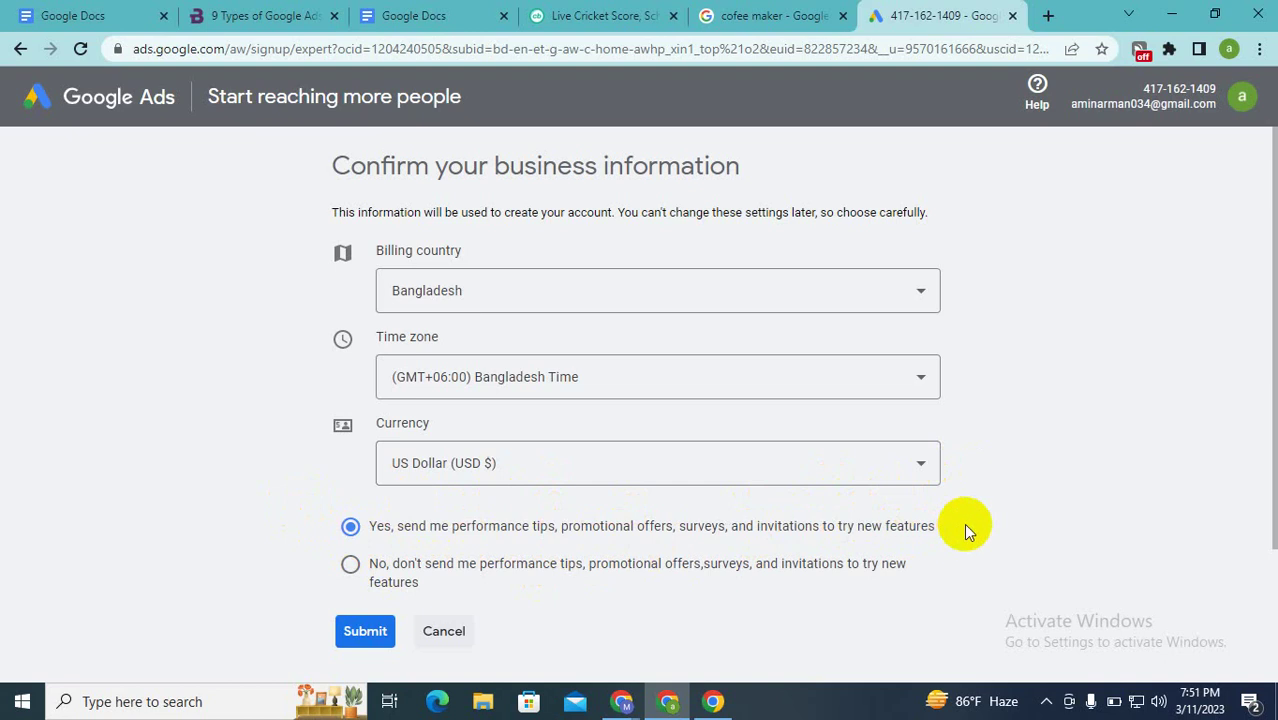
Step: Submit the business information to finish the account, then bring another Chrome window forward
{"action": "left_click", "coordinate": [358, 631]}
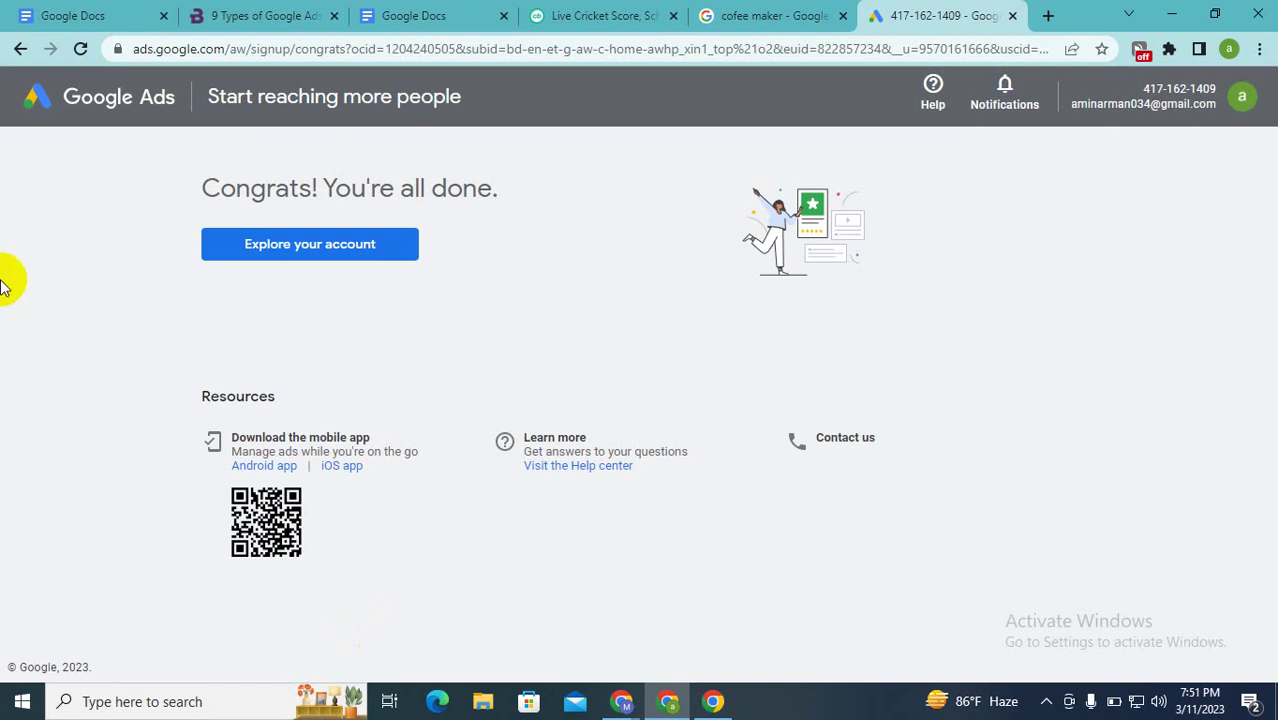
{"action": "left_click", "coordinate": [713, 698]}
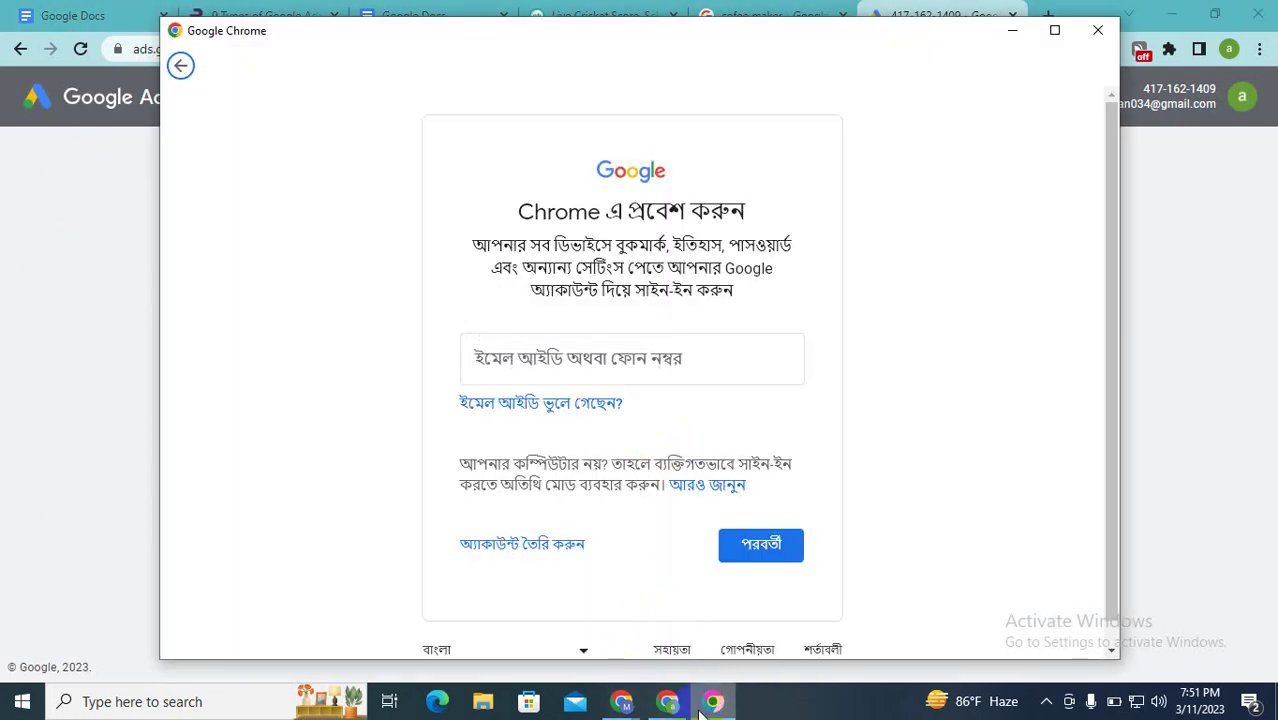
Step: In the Google Meet call, view all join requests and admit the three waiting people
{"action": "left_click", "coordinate": [686, 708]}
{"action": "left_click", "coordinate": [688, 710]}
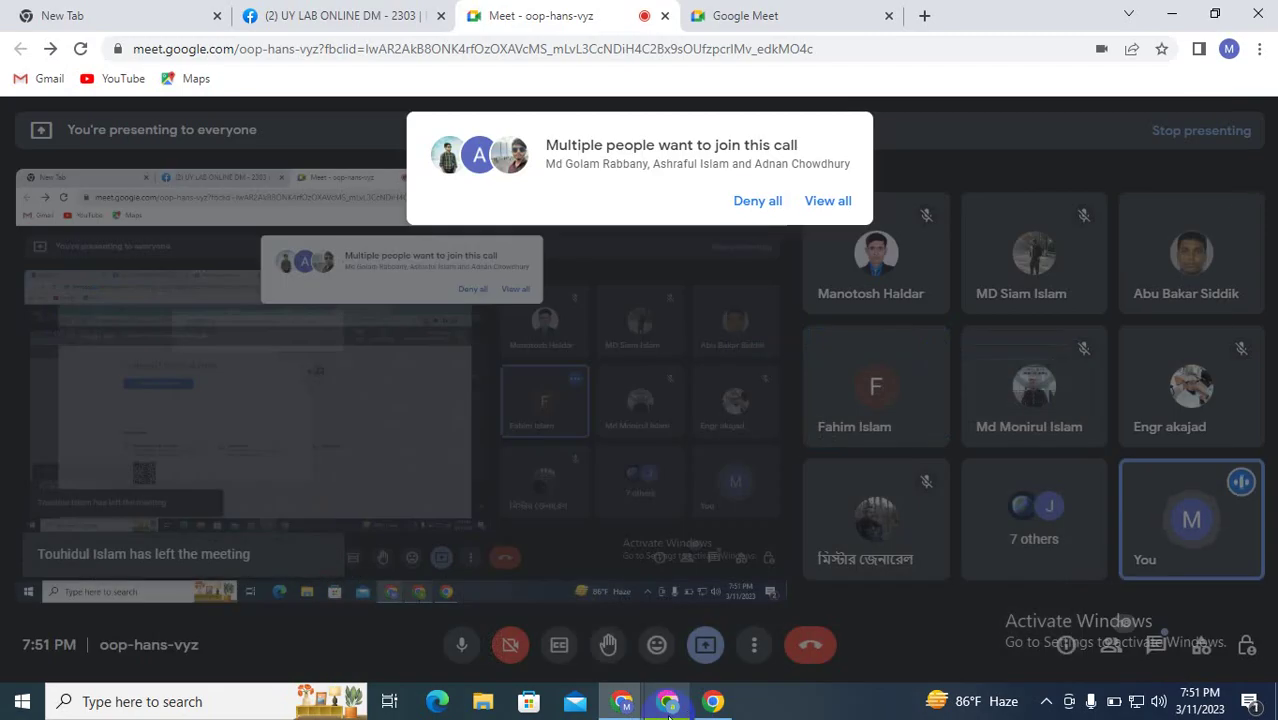
{"action": "left_click", "coordinate": [828, 212]}
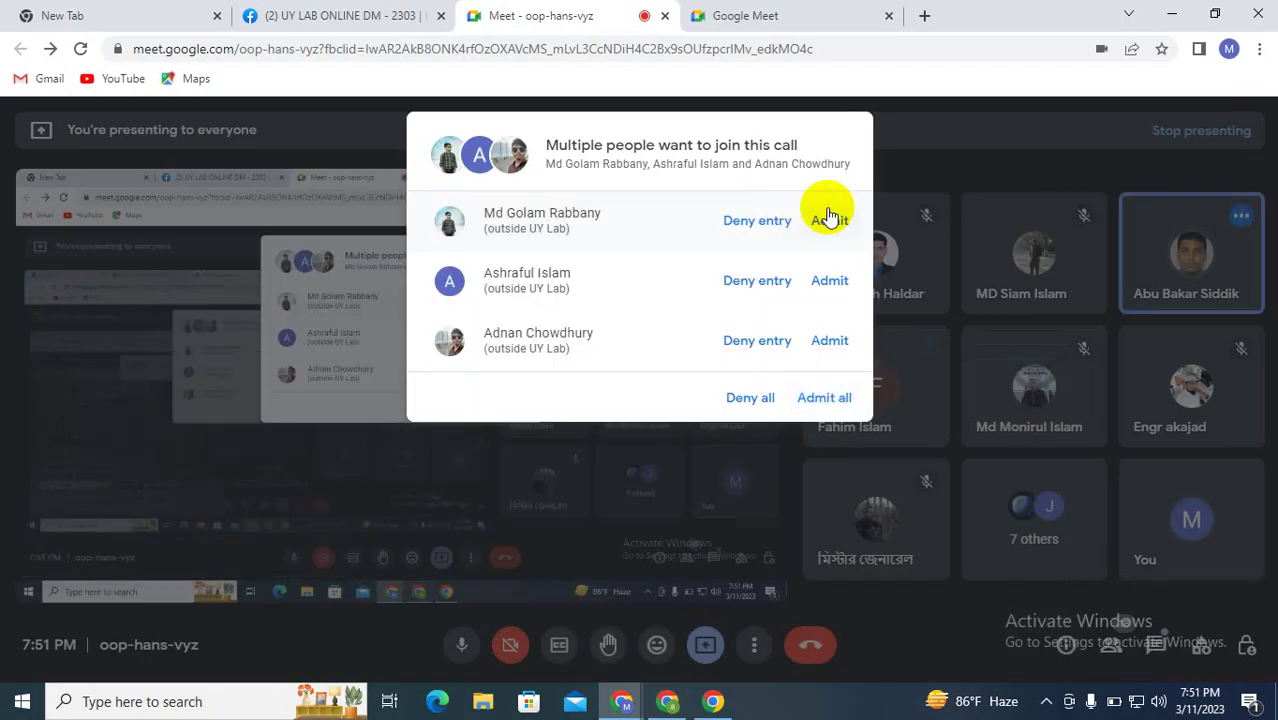
{"action": "left_click", "coordinate": [831, 226]}
{"action": "left_click", "coordinate": [830, 228]}
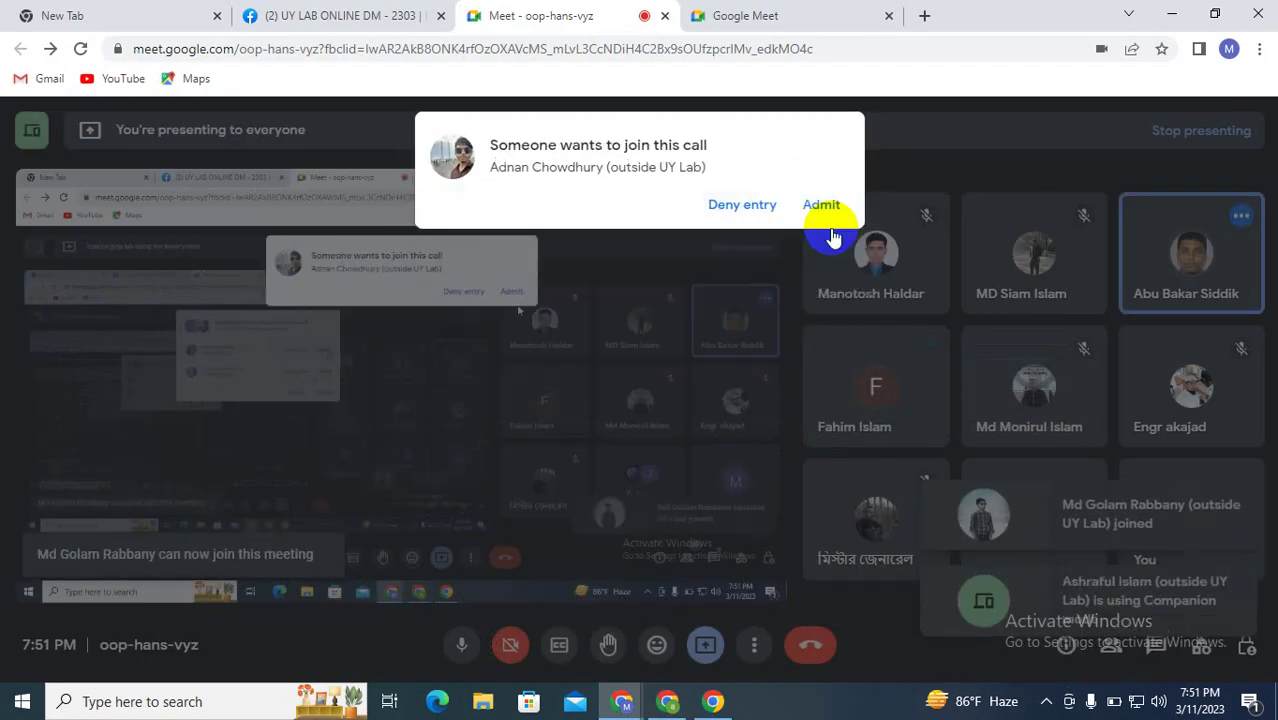
{"action": "left_click", "coordinate": [824, 205]}
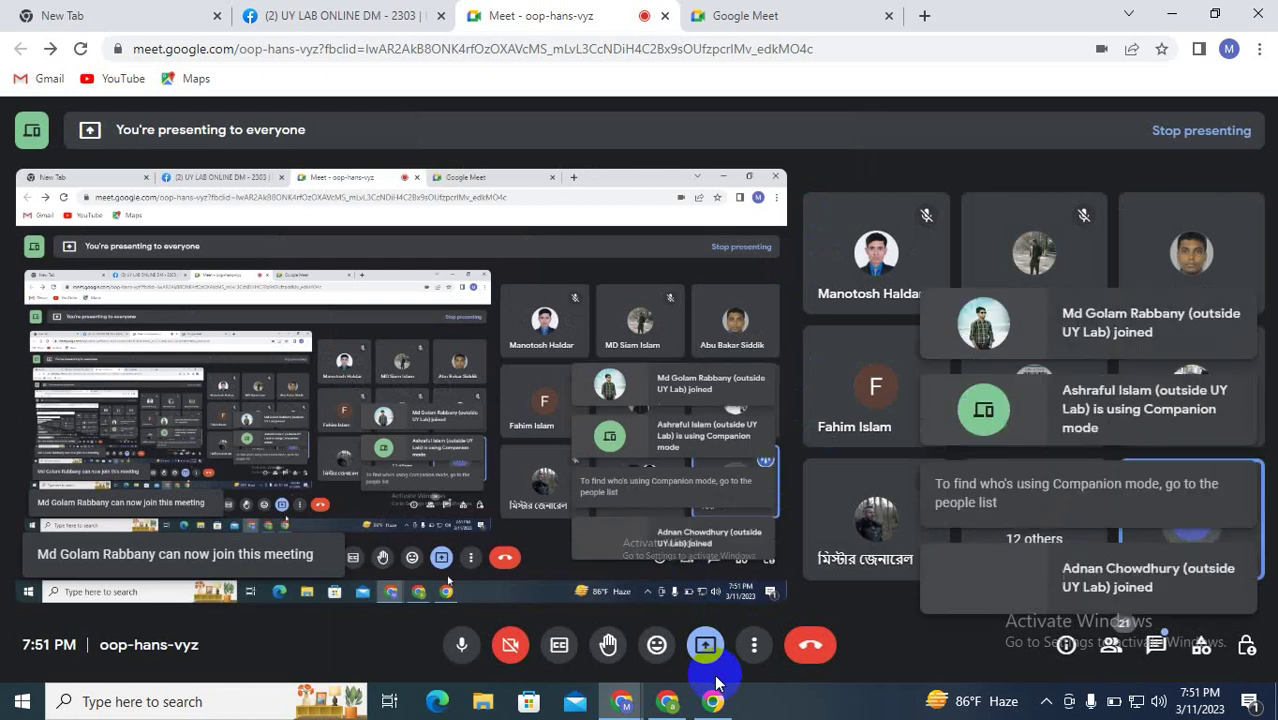
Step: Admit the next person asking to join, then return to the Google Ads window
{"action": "mouse_move", "coordinate": [688, 716]}
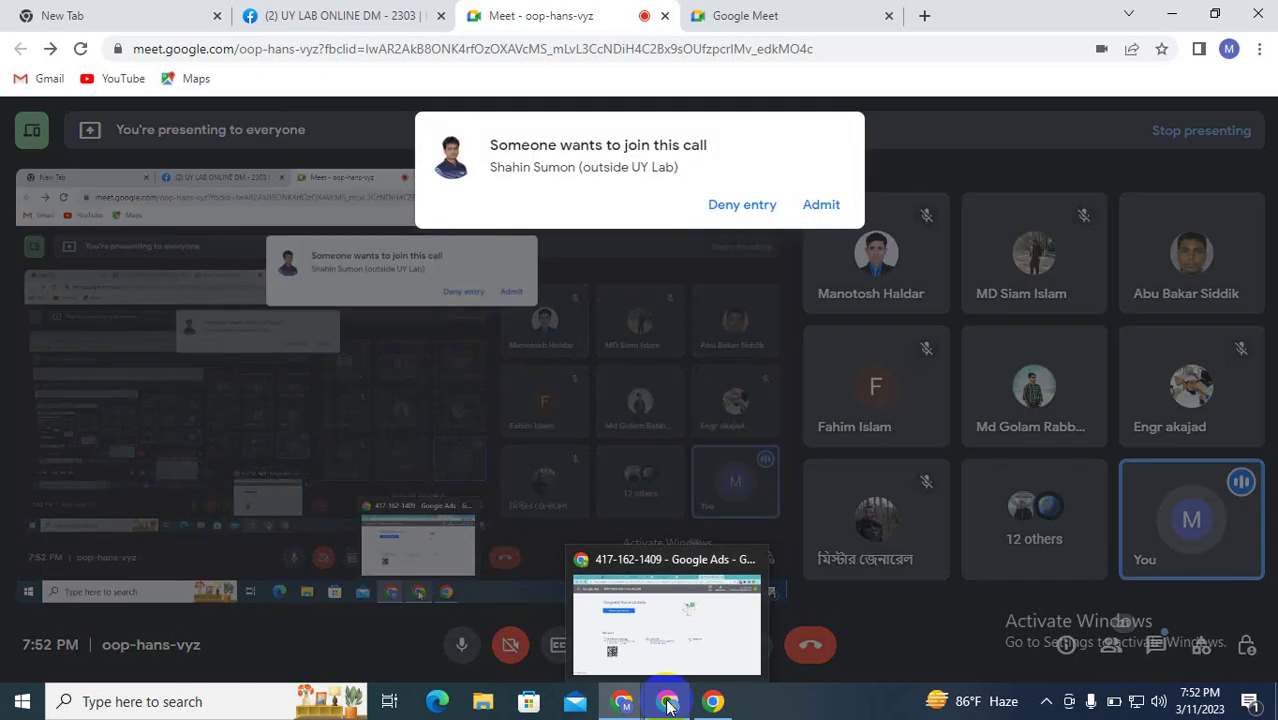
{"action": "left_click", "coordinate": [818, 205]}
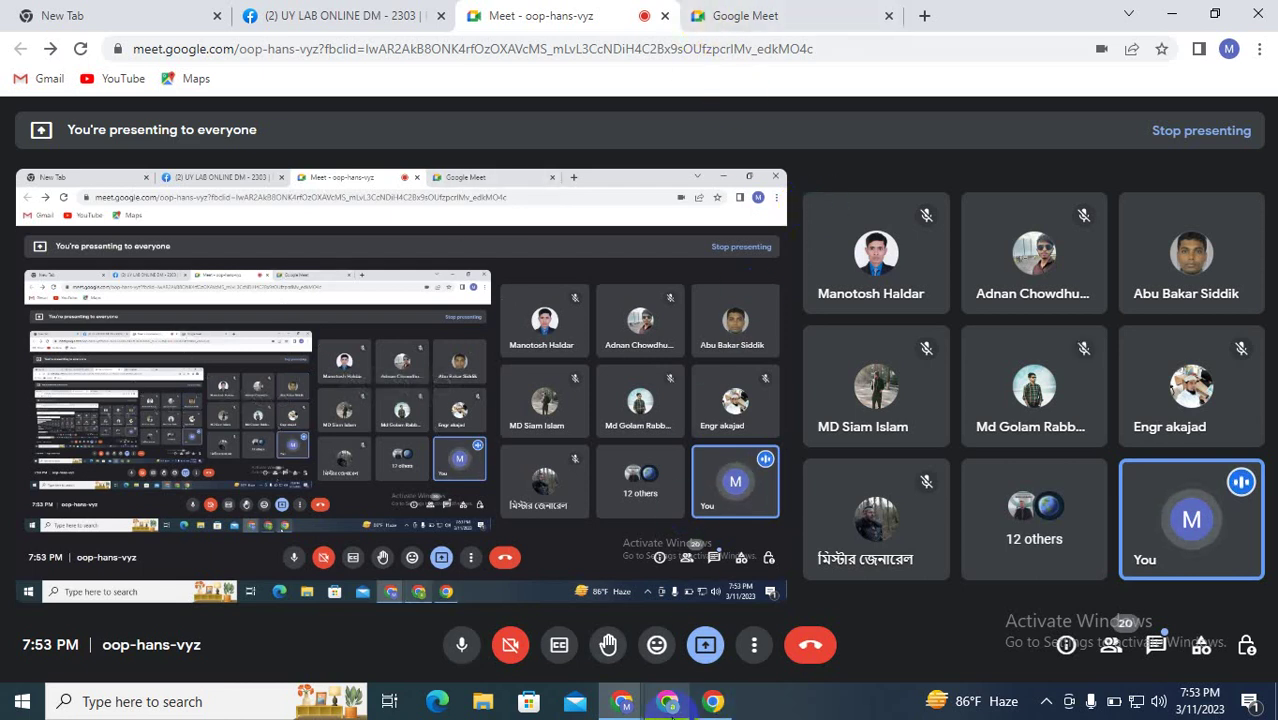
{"action": "mouse_move", "coordinate": [674, 708]}
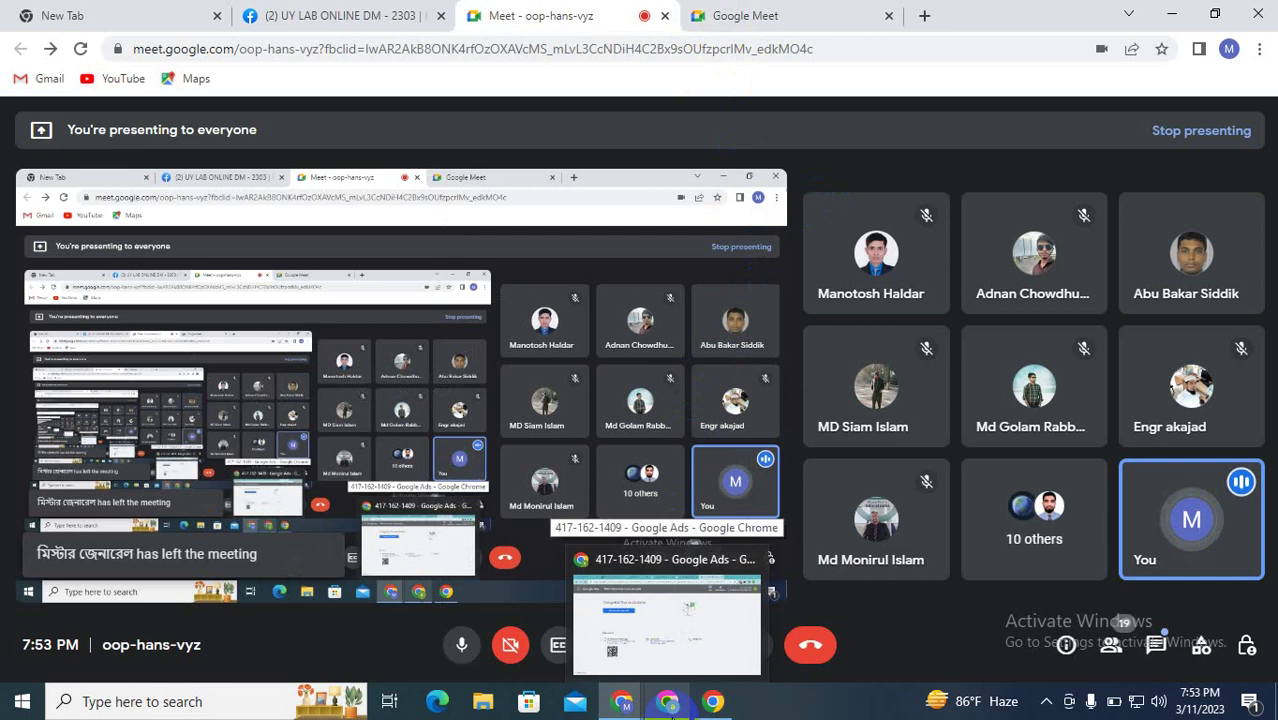
{"action": "left_click", "coordinate": [672, 704]}
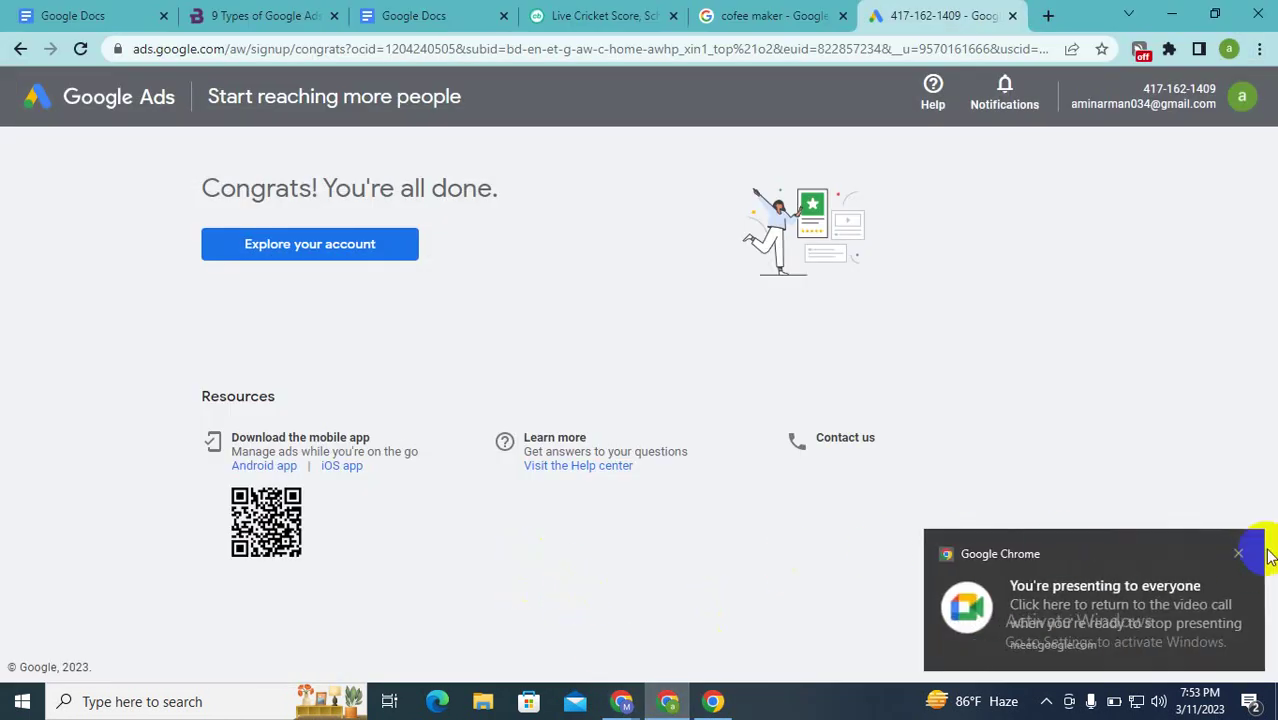
Step: Dismiss the presenting-to-everyone notification and enter the new account via Explore your account
{"action": "left_click", "coordinate": [1238, 553]}
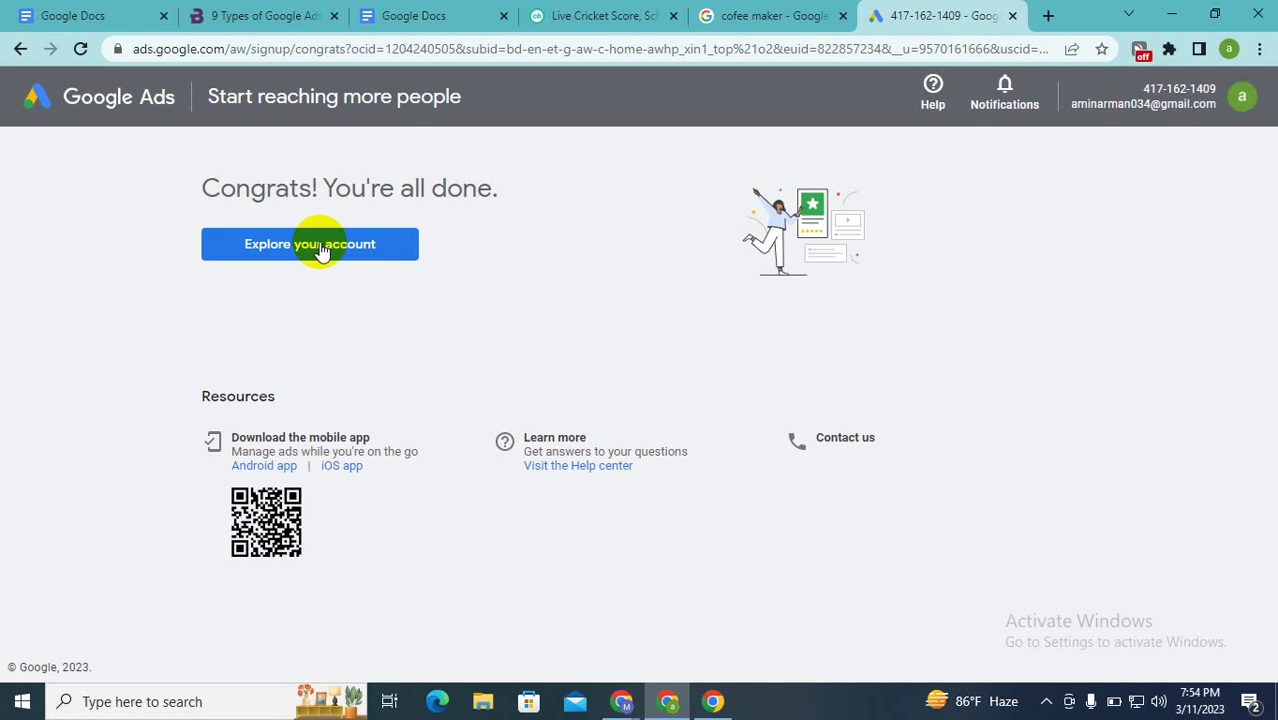
{"action": "left_click", "coordinate": [320, 245]}
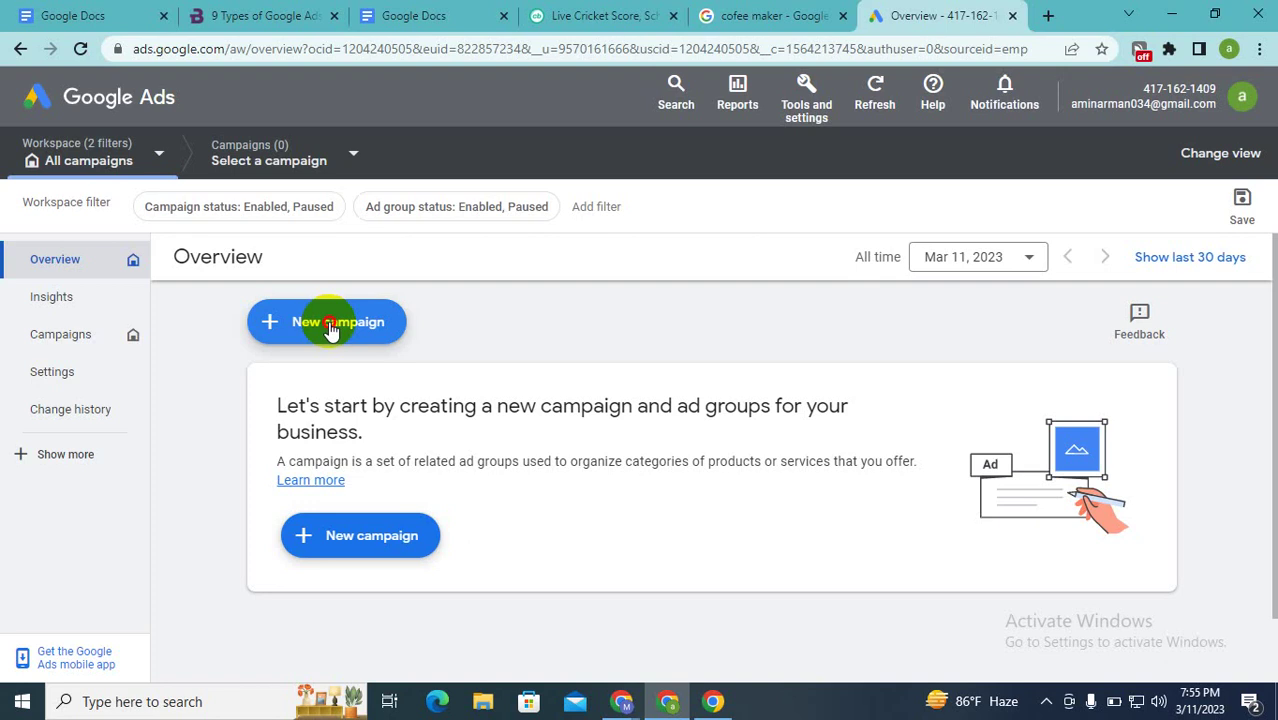
Step: Start a new campaign and look over the Choose your objective heading and cards
{"action": "left_click", "coordinate": [330, 322]}
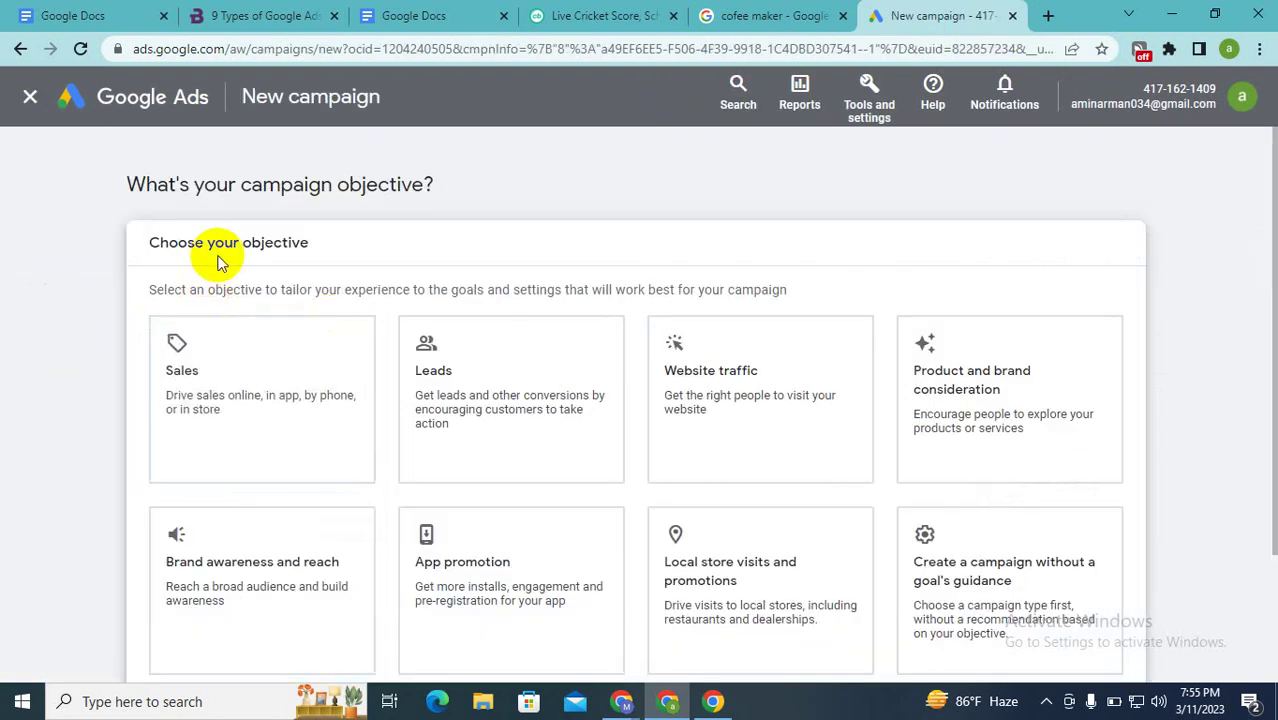
{"action": "scroll", "coordinate": [220, 262], "scroll_direction": "down", "scroll_amount": 3}
{"action": "scroll", "coordinate": [220, 262], "scroll_direction": "up", "scroll_amount": 3}
{"action": "scroll", "coordinate": [220, 262], "scroll_direction": "down", "scroll_amount": 3}
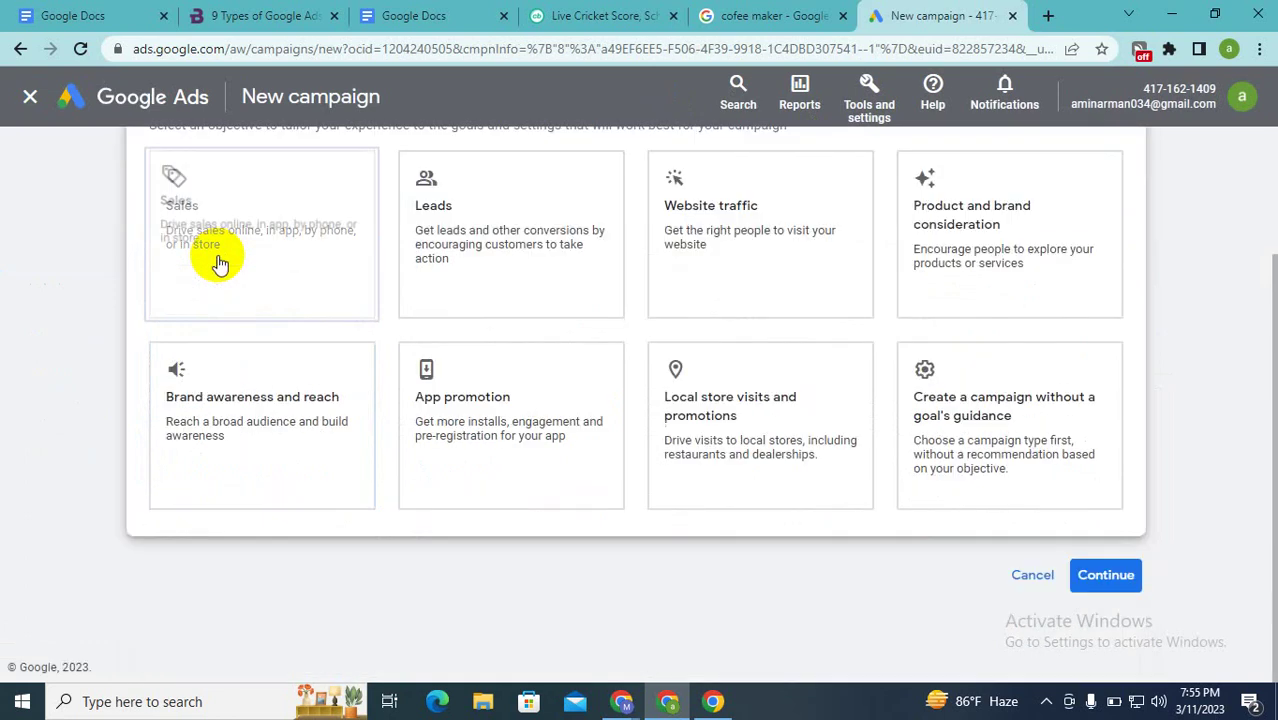
{"action": "scroll", "coordinate": [220, 262], "scroll_direction": "up", "scroll_amount": 2}
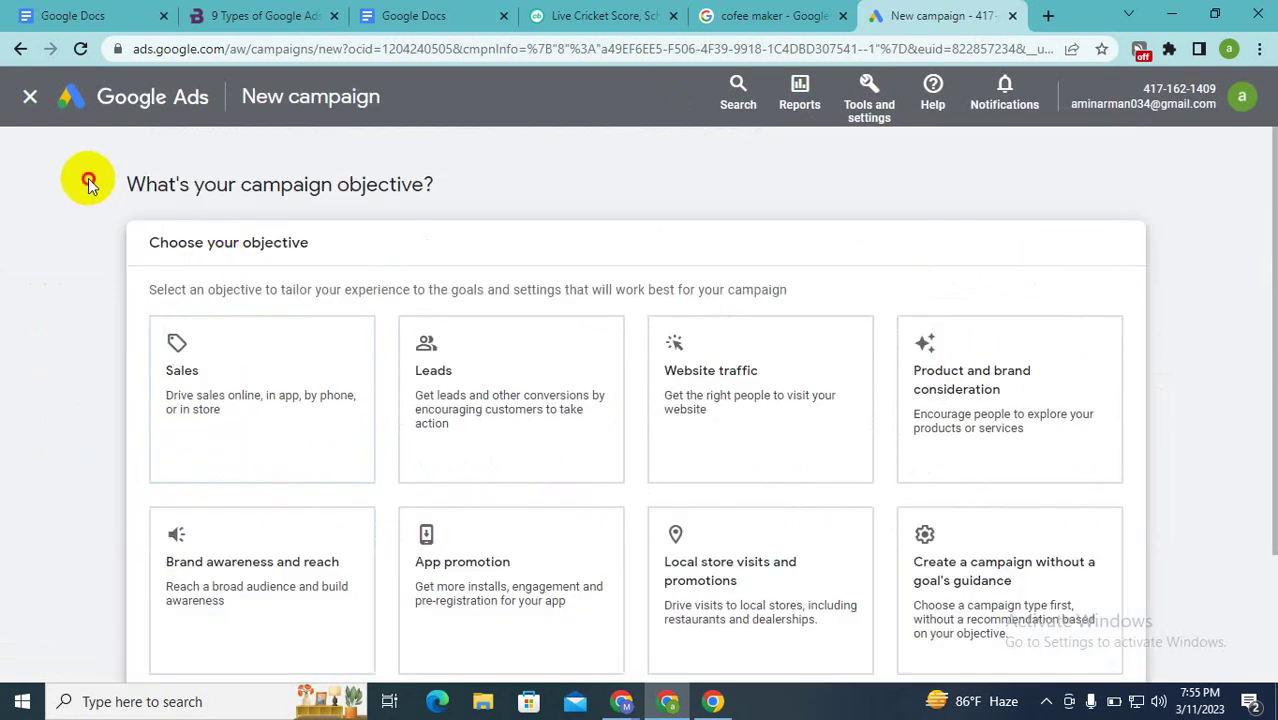
{"action": "left_click_drag", "start_coordinate": [88, 178], "coordinate": [460, 190]}
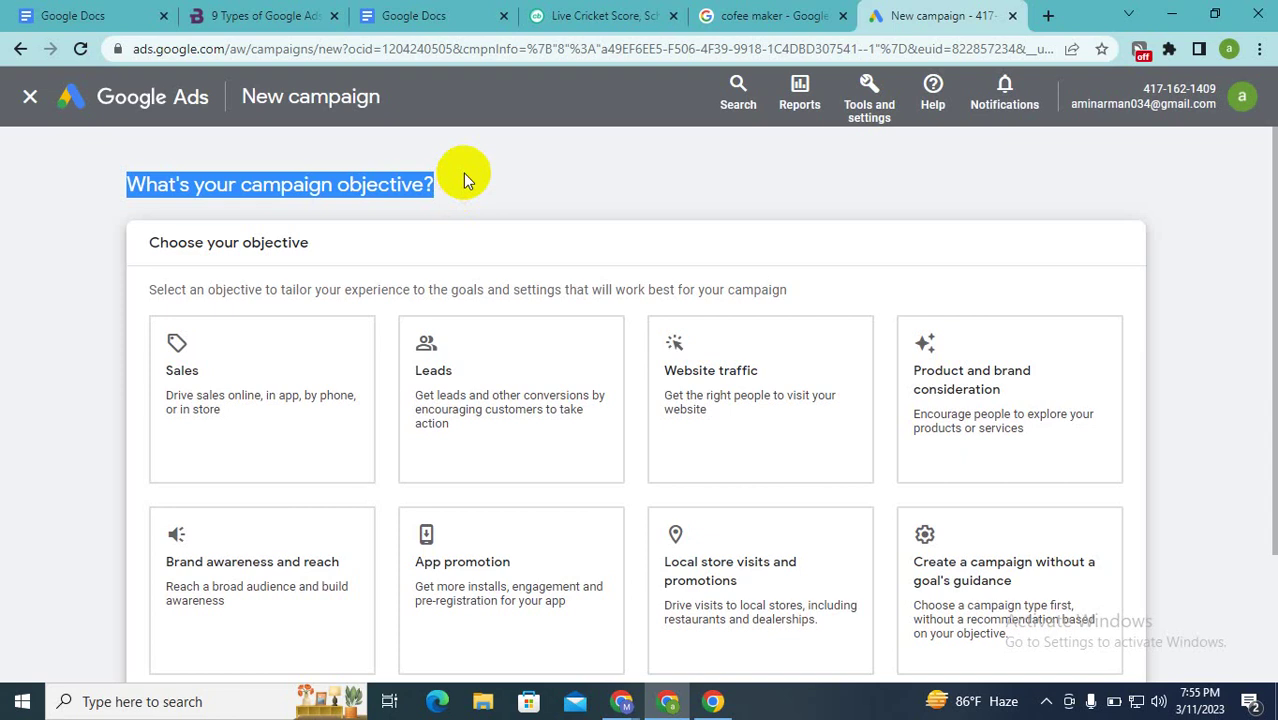
{"action": "scroll", "coordinate": [463, 173], "scroll_direction": "down", "scroll_amount": 1}
Step: Try the Sales, Leads, Website traffic and consideration objectives, then settle on Sales
{"action": "left_click", "coordinate": [285, 313]}
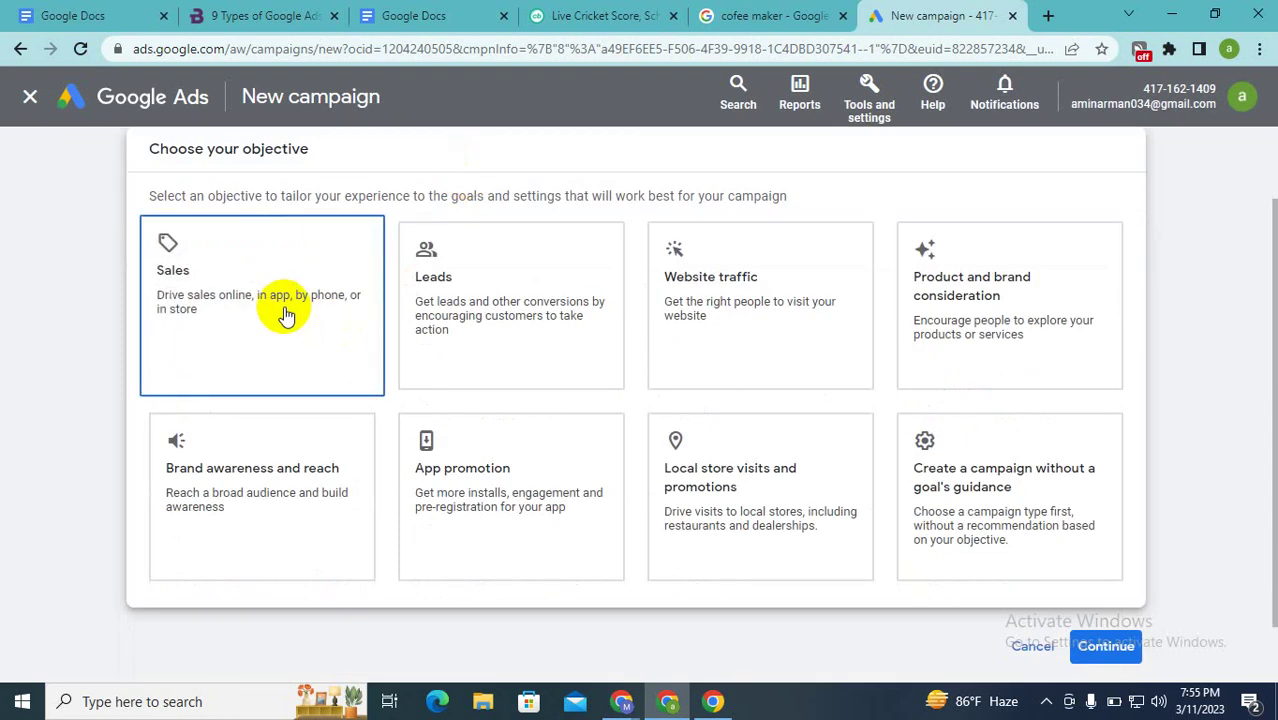
{"action": "left_click", "coordinate": [458, 306]}
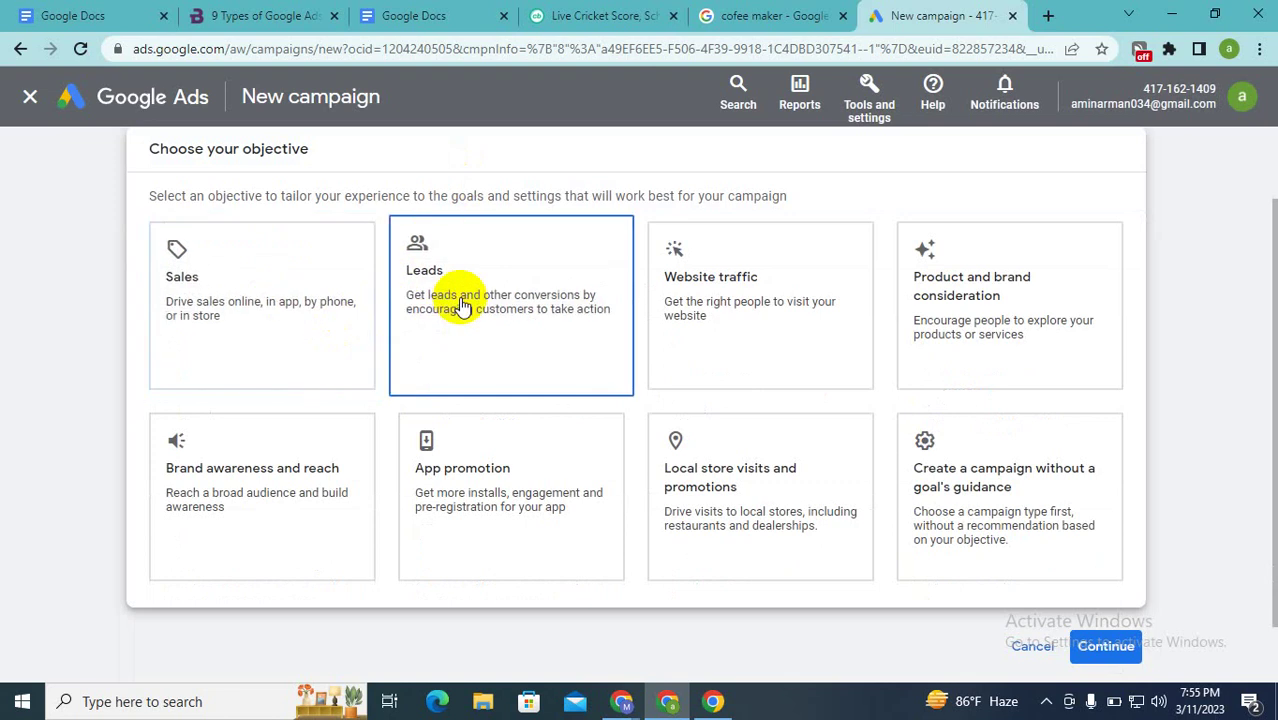
{"action": "left_click", "coordinate": [670, 293]}
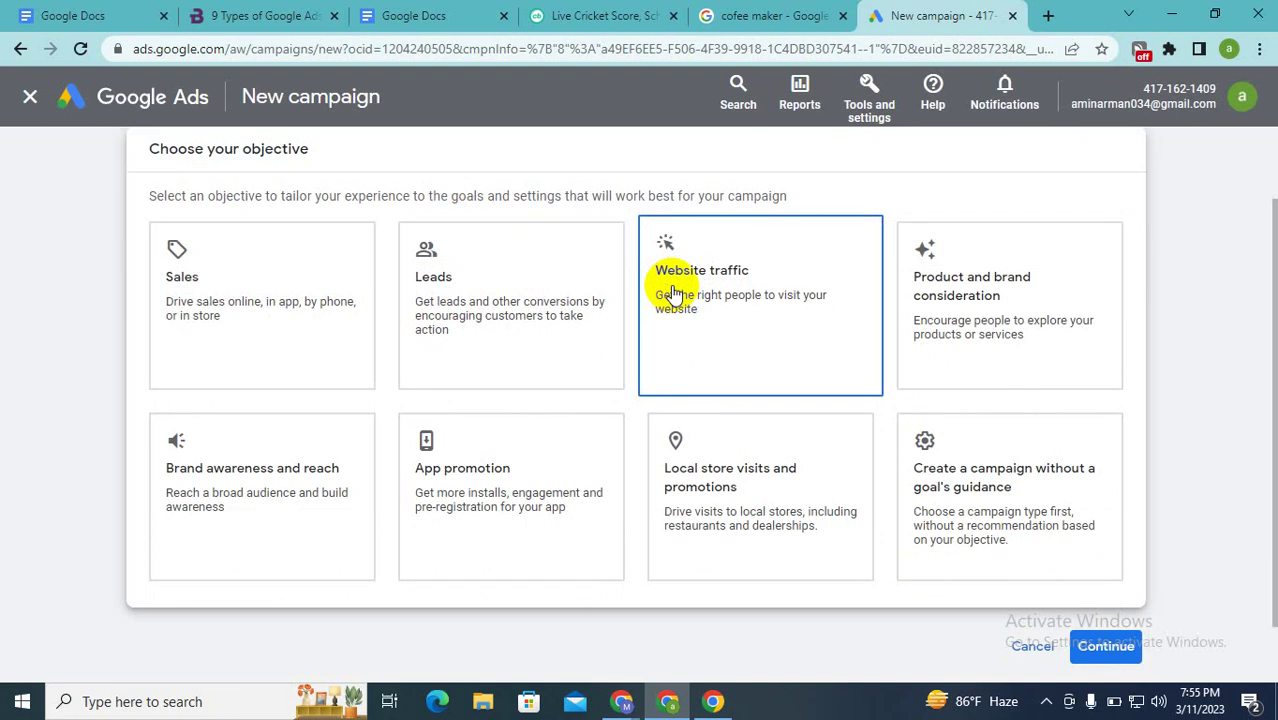
{"action": "left_click", "coordinate": [935, 303]}
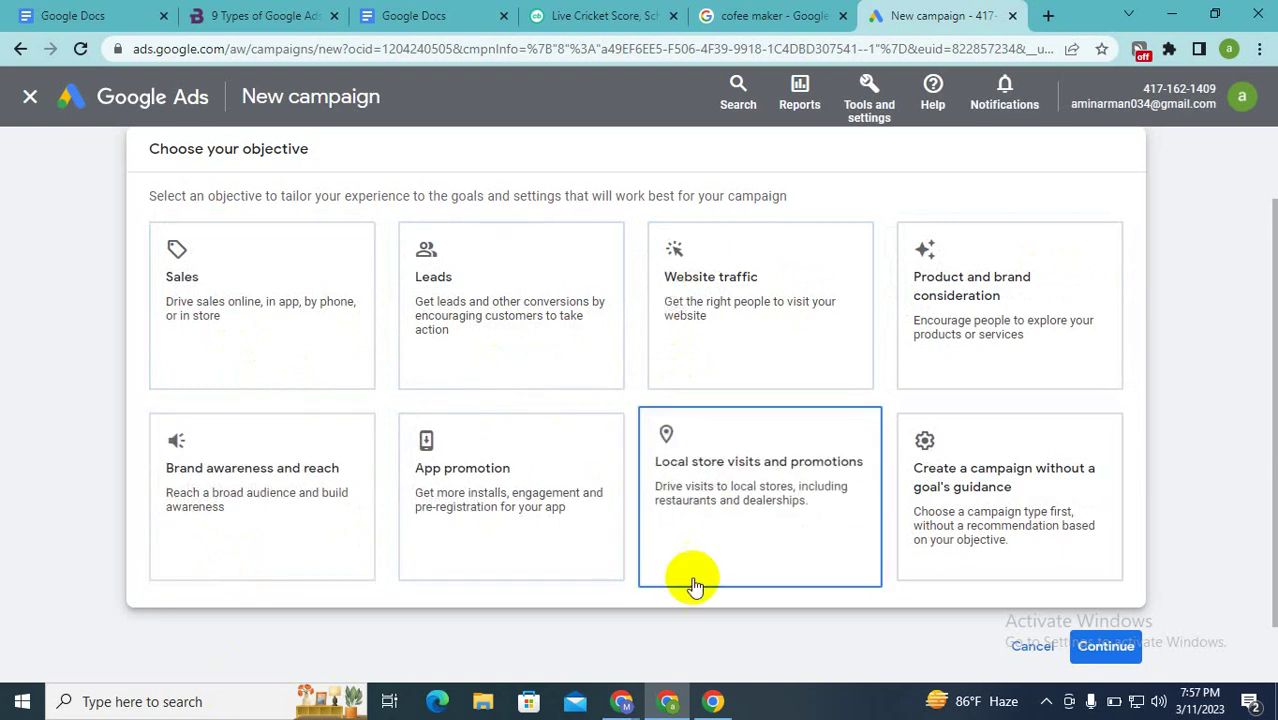
{"action": "left_click", "coordinate": [948, 460]}
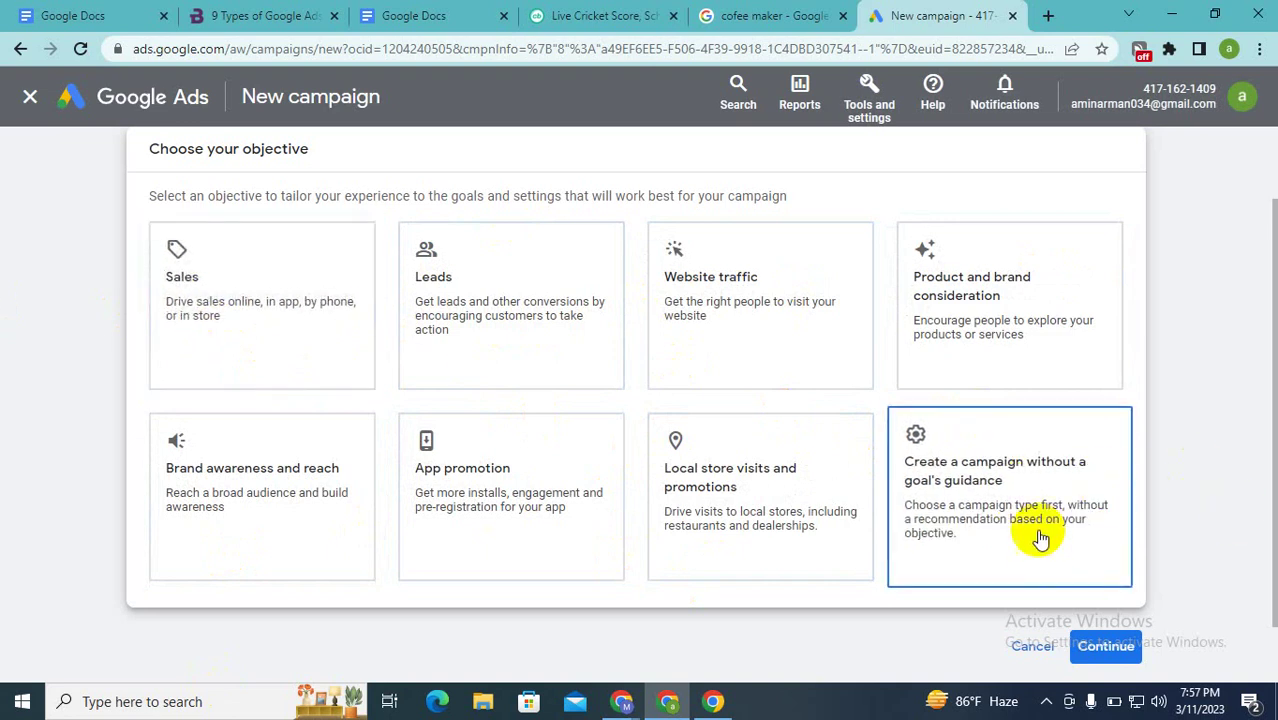
{"action": "left_click", "coordinate": [197, 320]}
{"action": "scroll", "coordinate": [197, 320], "scroll_direction": "up", "scroll_amount": 5}
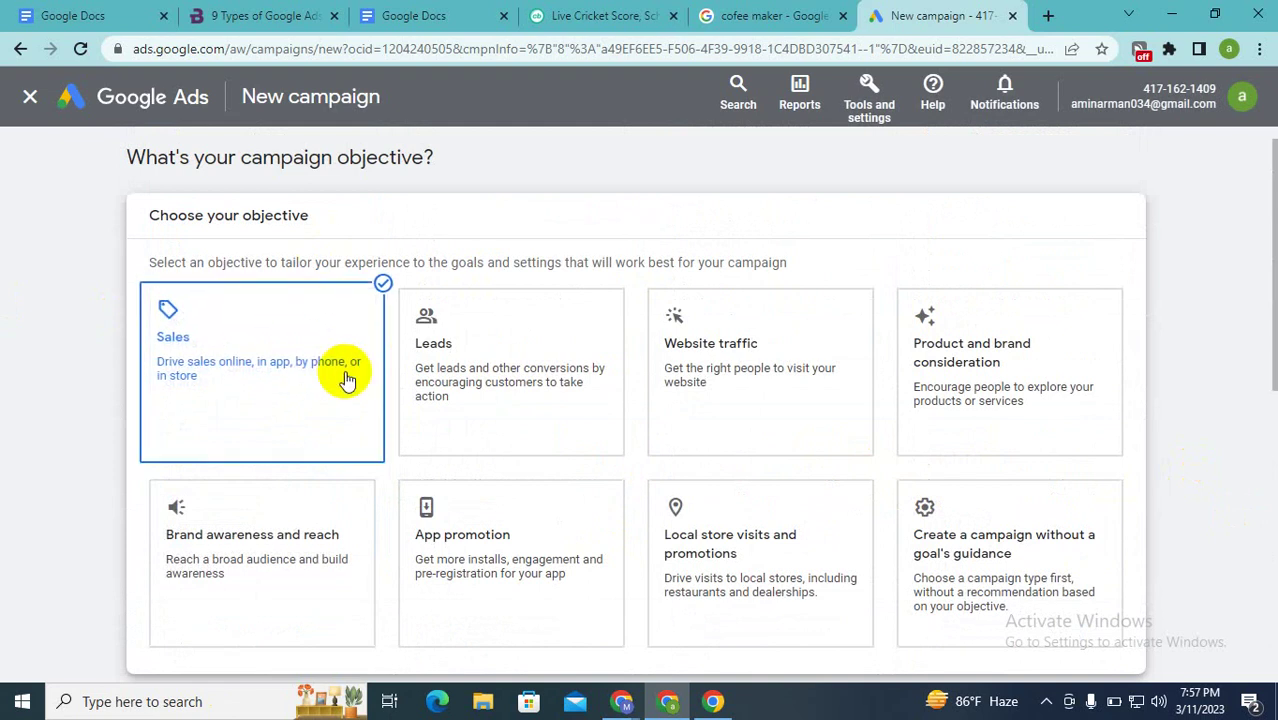
{"action": "scroll", "coordinate": [345, 372], "scroll_direction": "down", "scroll_amount": 4}
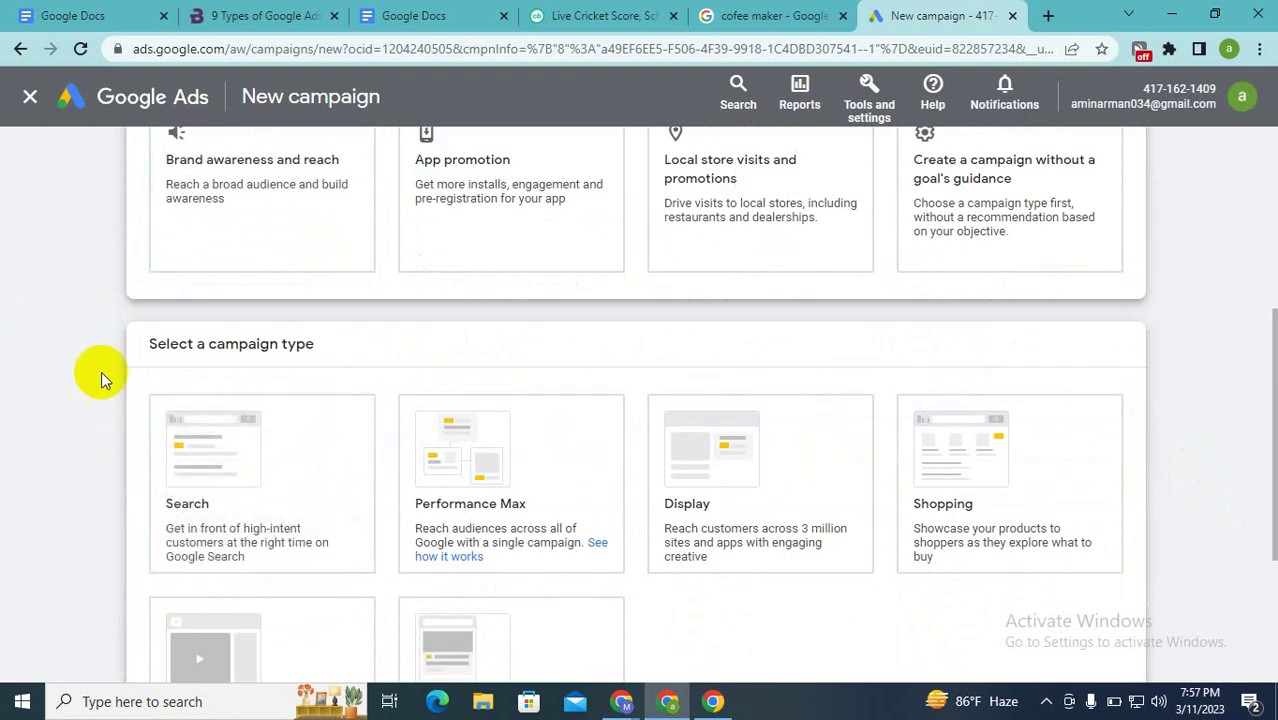
{"action": "left_click_drag", "start_coordinate": [145, 344], "coordinate": [382, 388]}
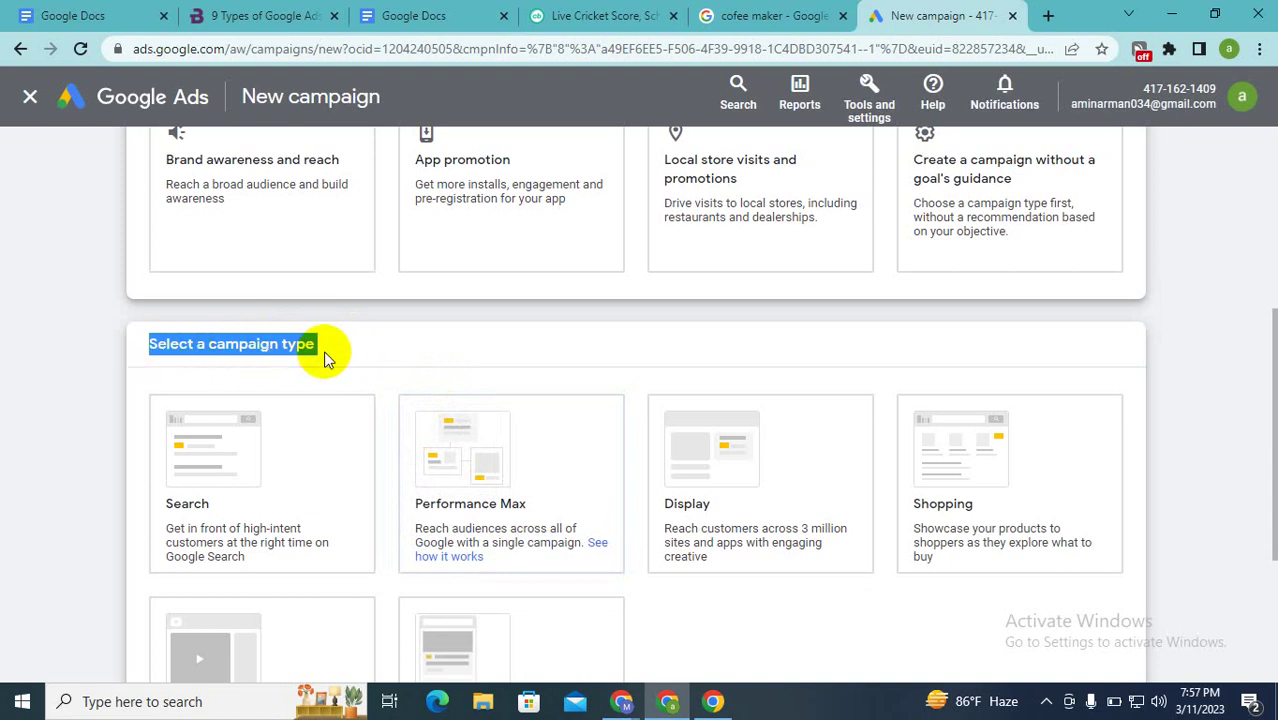
{"action": "scroll", "coordinate": [325, 357], "scroll_direction": "down", "scroll_amount": 1}
{"action": "left_click", "coordinate": [190, 335]}
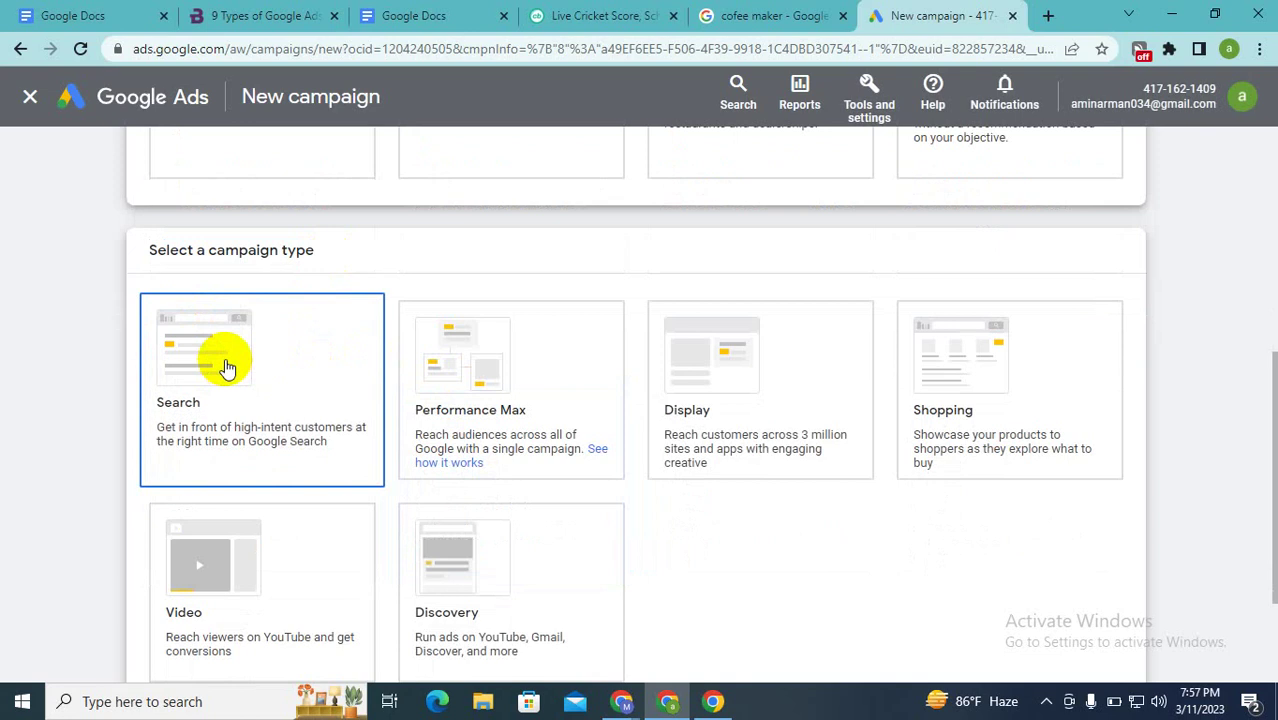
{"action": "left_click", "coordinate": [440, 398]}
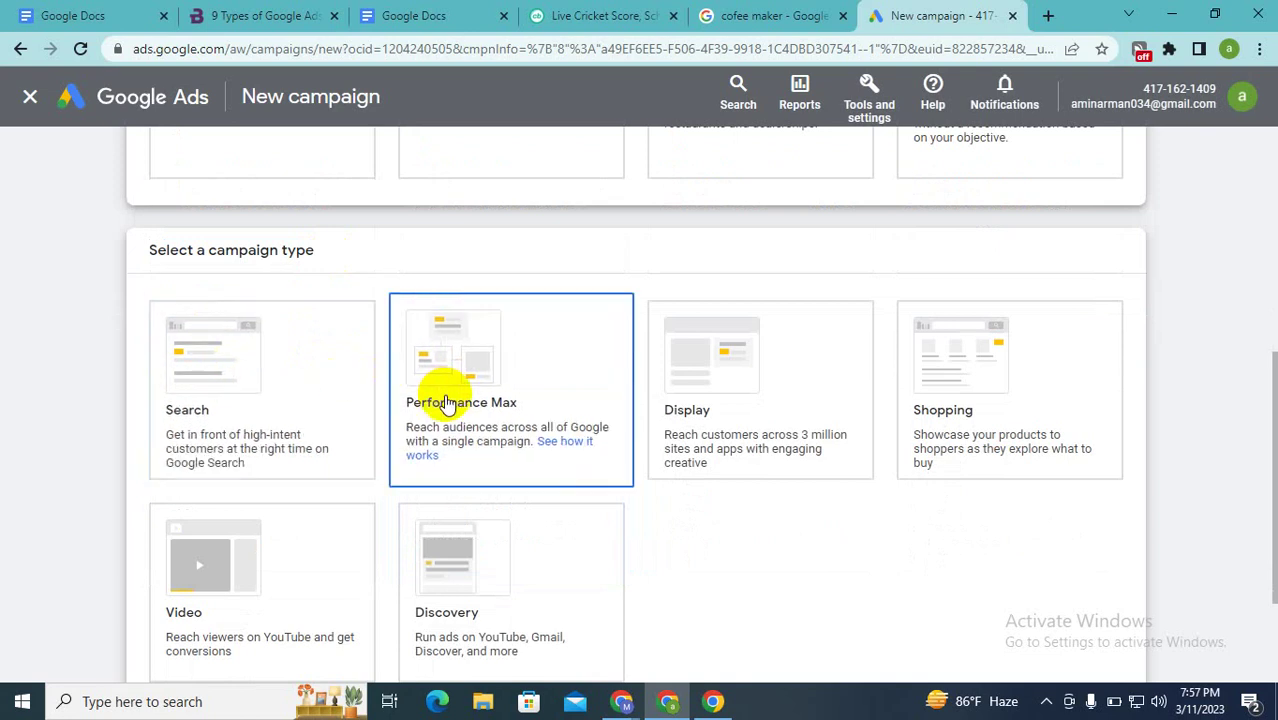
{"action": "left_click", "coordinate": [708, 362]}
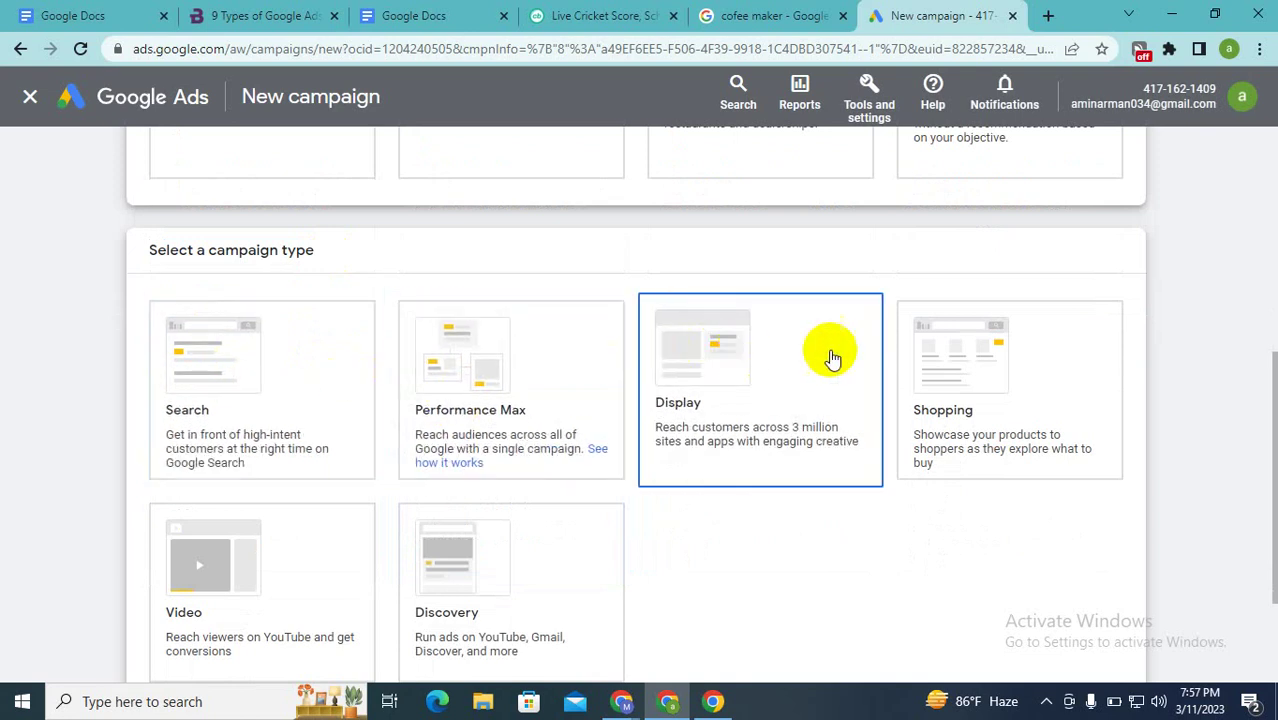
{"action": "left_click", "coordinate": [986, 397]}
{"action": "left_click", "coordinate": [251, 478]}
{"action": "left_click", "coordinate": [277, 592]}
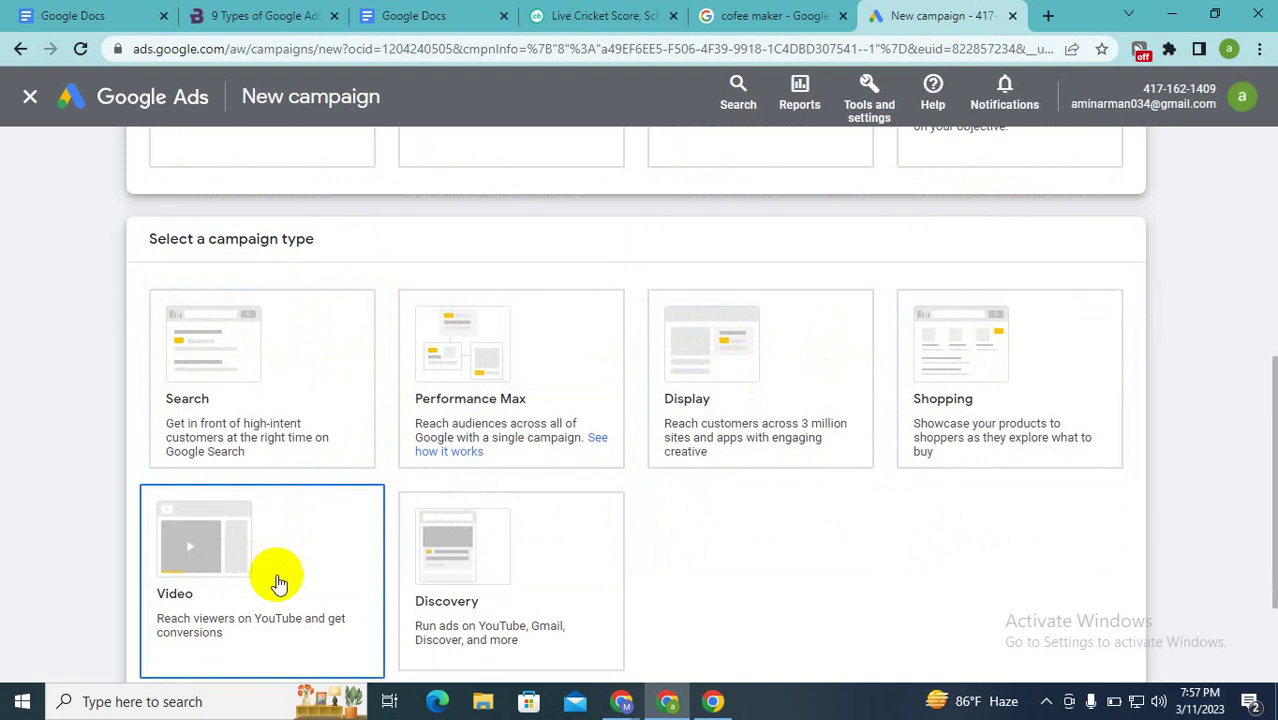
{"action": "left_click", "coordinate": [476, 547]}
{"action": "left_click", "coordinate": [515, 455]}
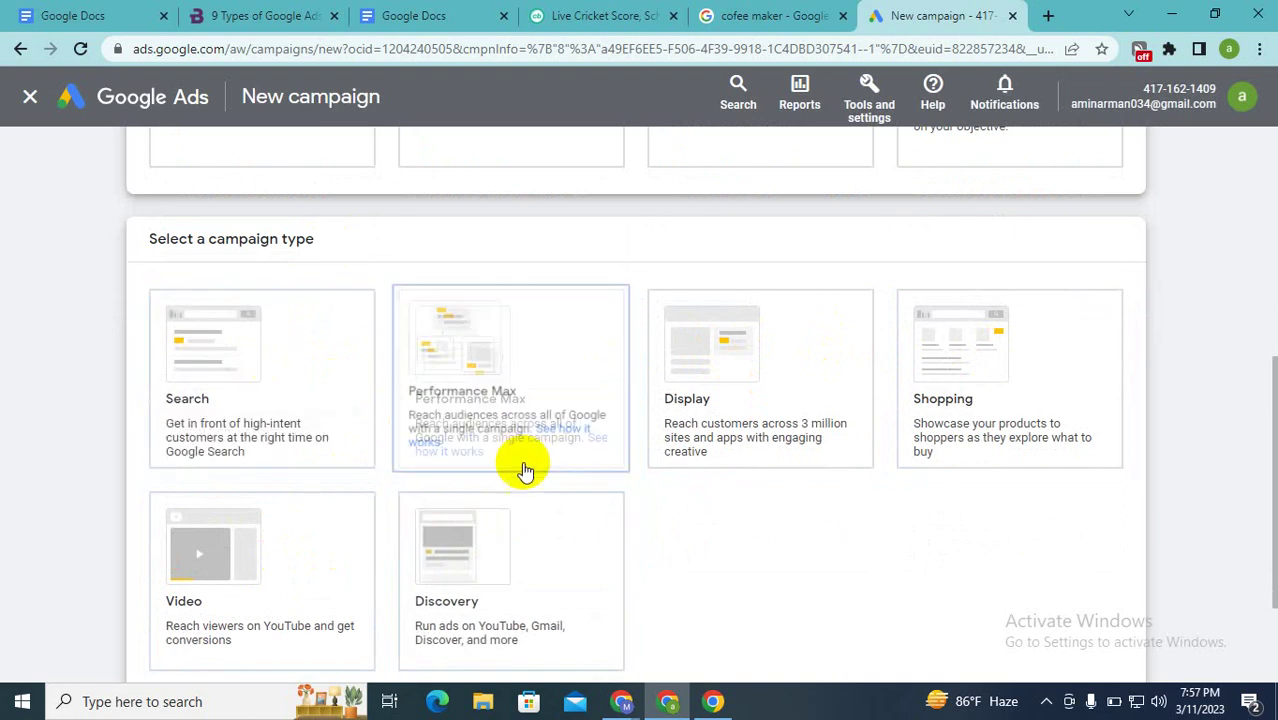
{"action": "left_click", "coordinate": [231, 382]}
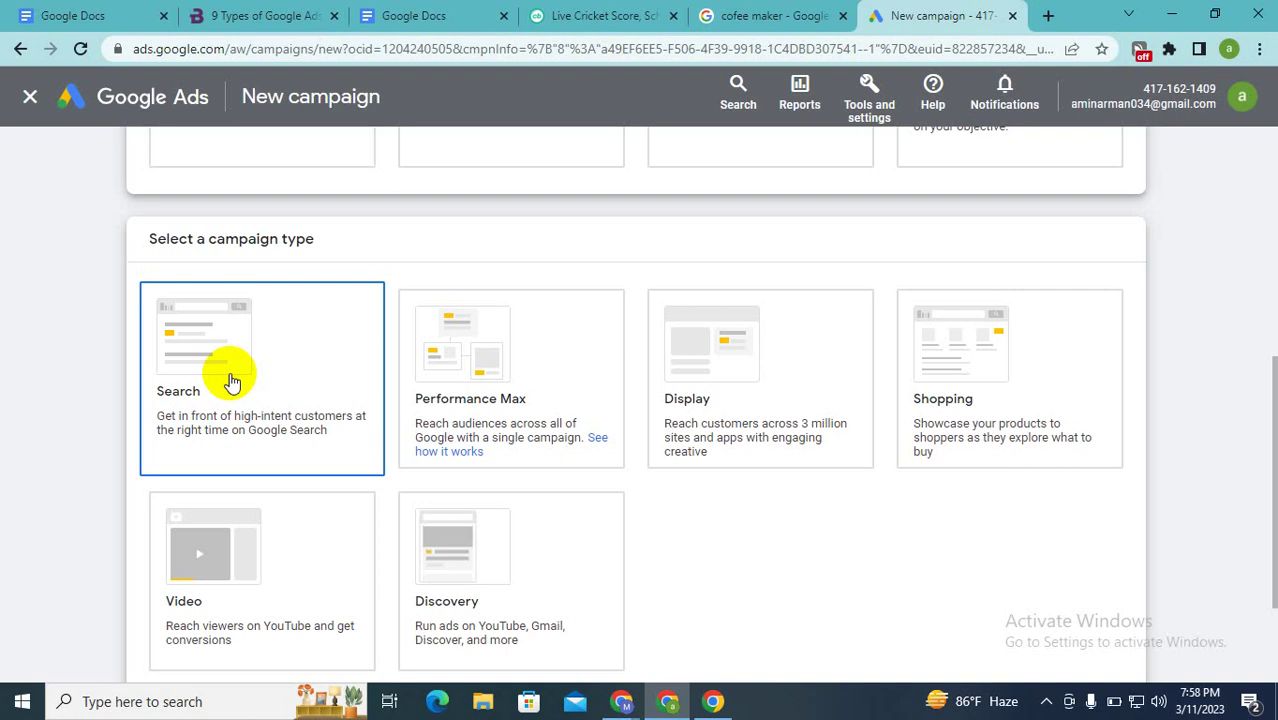
{"action": "scroll", "coordinate": [230, 380], "scroll_direction": "up", "scroll_amount": 4}
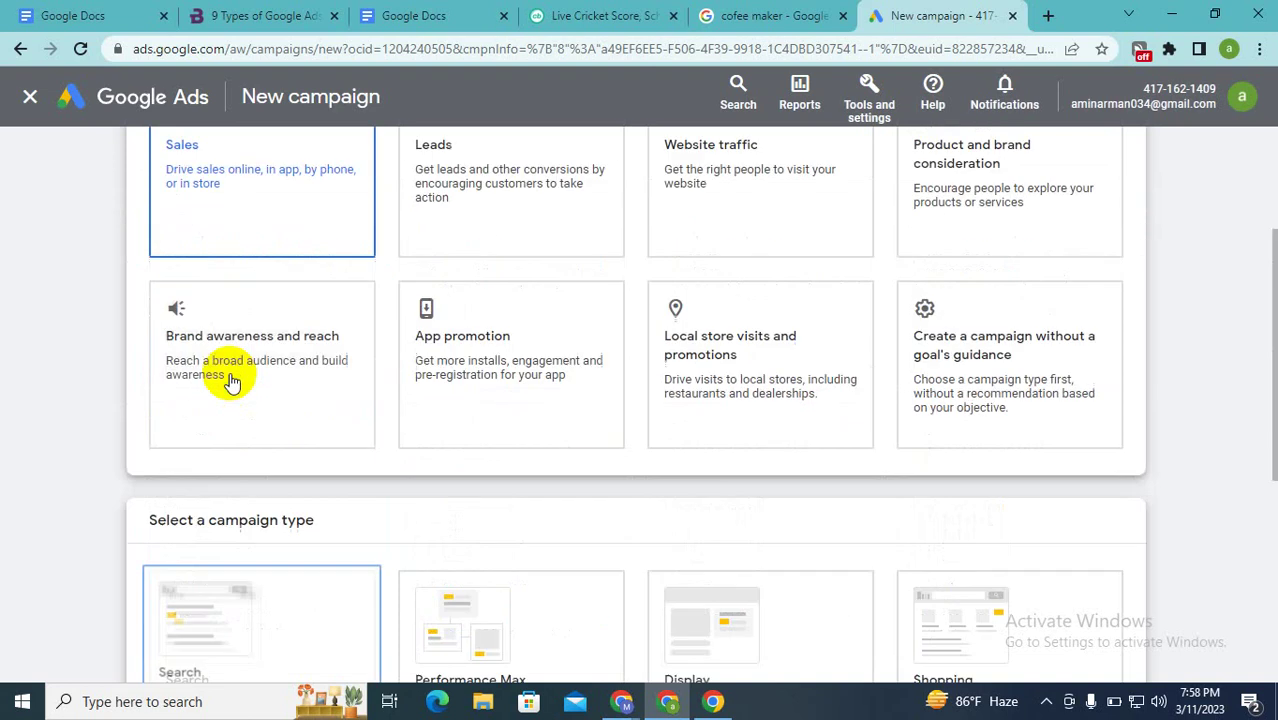
{"action": "scroll", "coordinate": [197, 313], "scroll_direction": "down", "scroll_amount": 3}
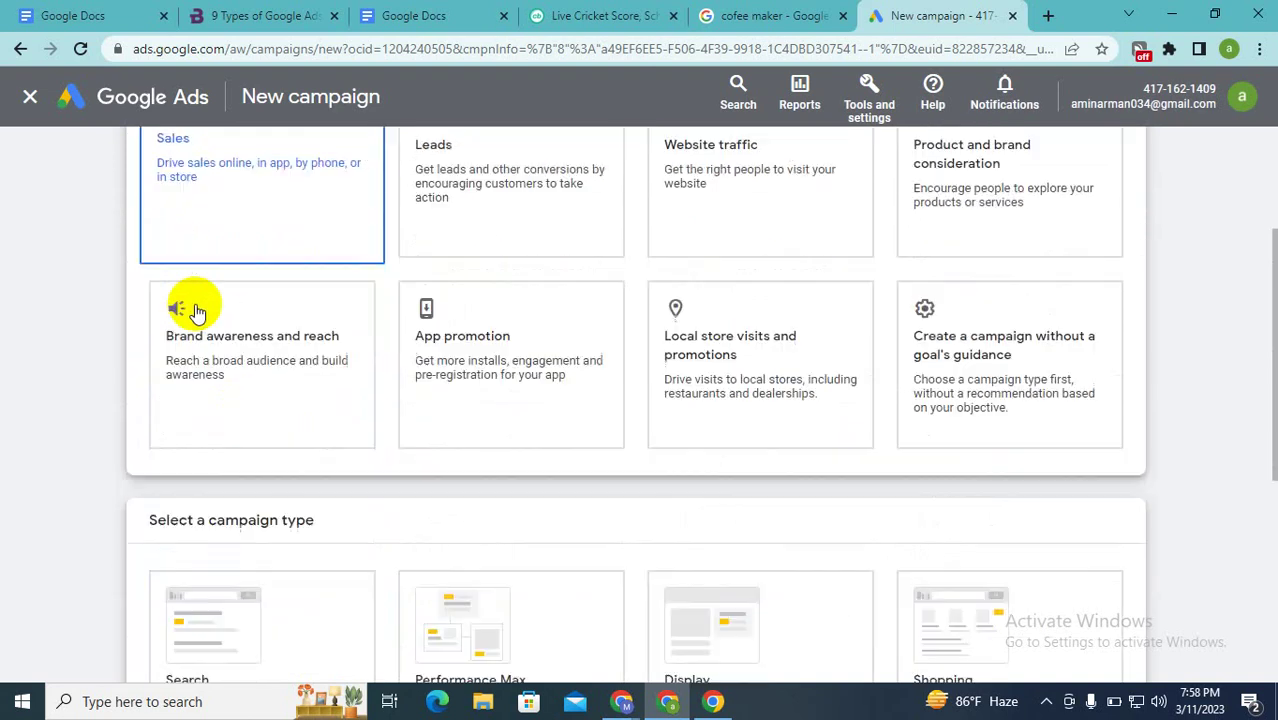
{"action": "scroll", "coordinate": [195, 310], "scroll_direction": "down", "scroll_amount": 1}
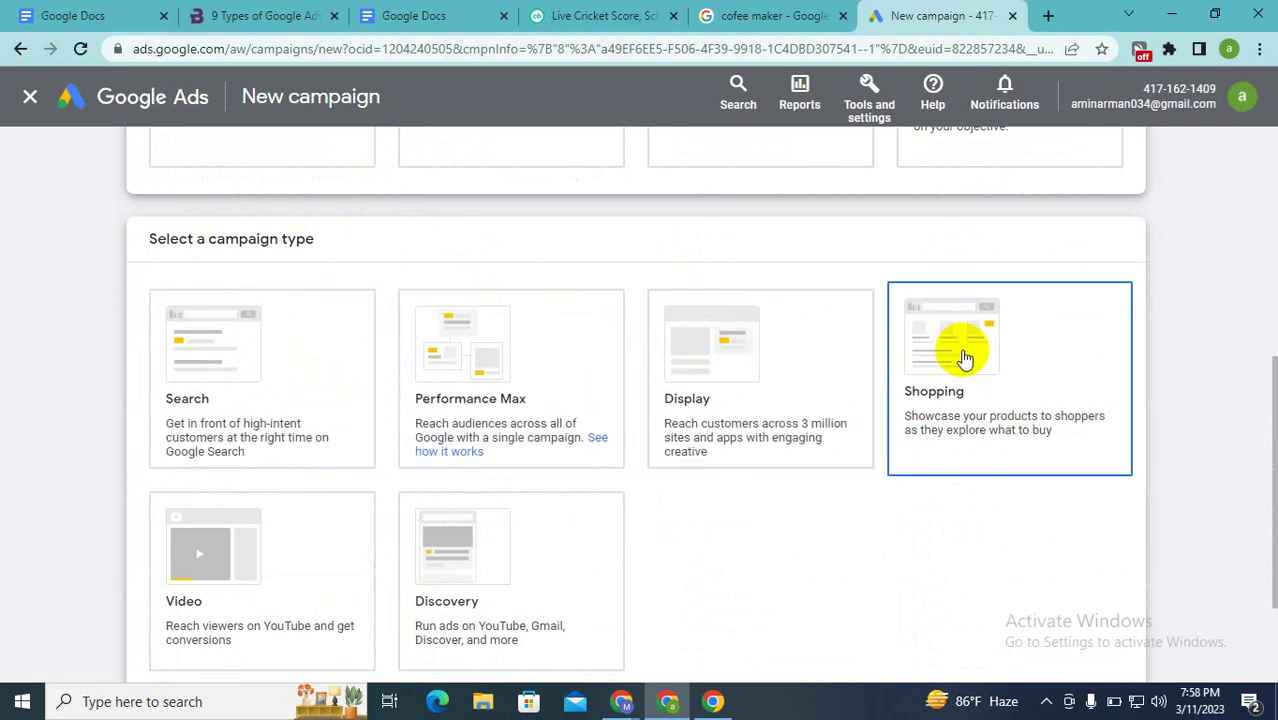
{"action": "scroll", "coordinate": [193, 510], "scroll_direction": "down", "scroll_amount": 1}
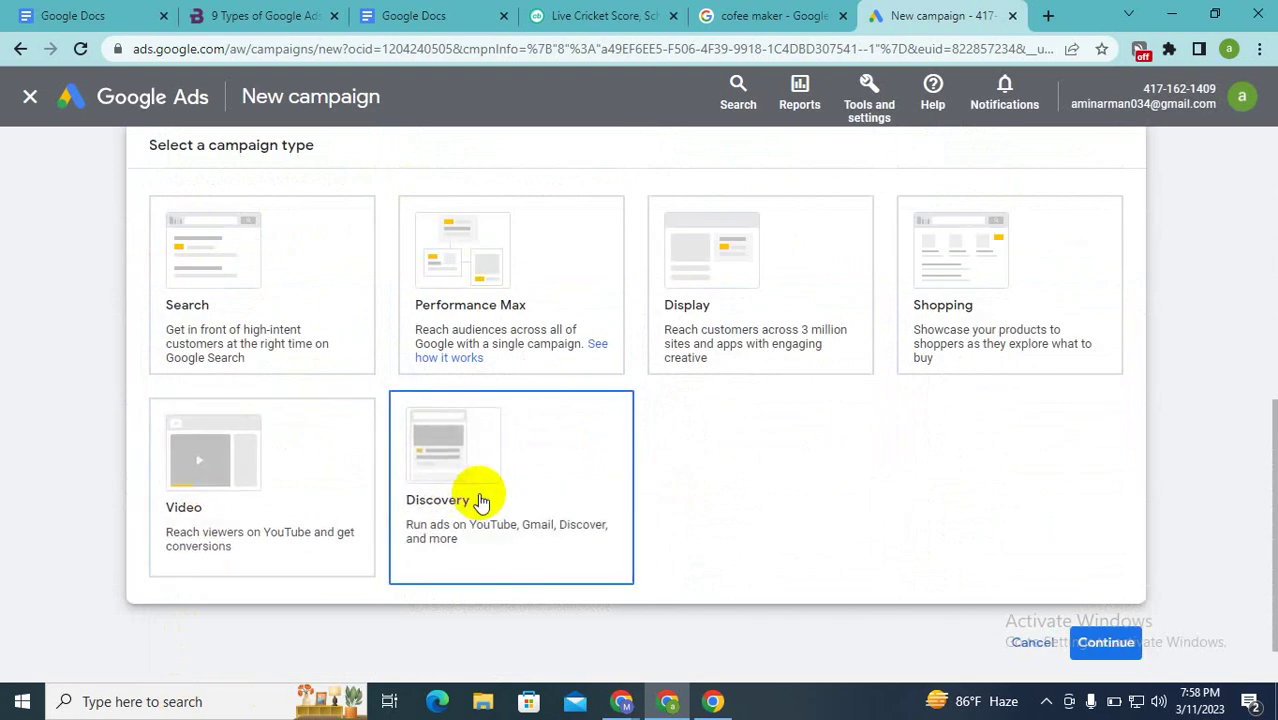
{"action": "scroll", "coordinate": [520, 495], "scroll_direction": "up", "scroll_amount": 2}
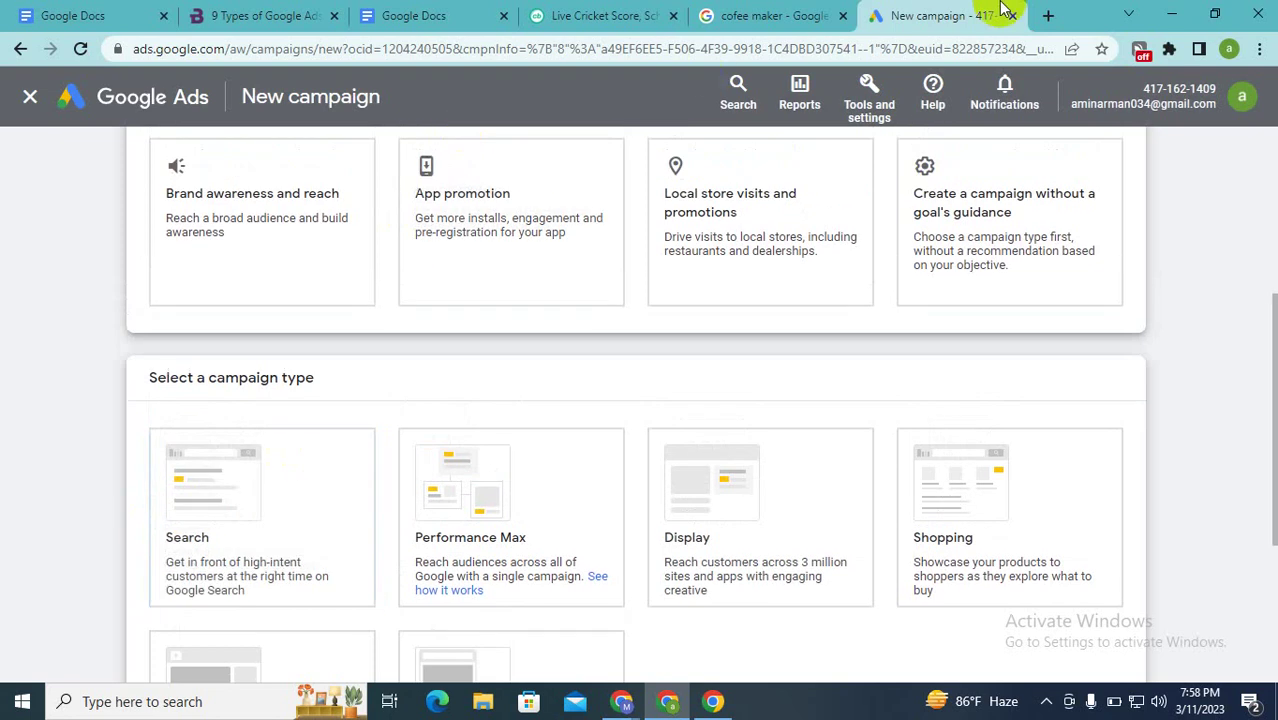
Step: Search Google for 'buy domain' in a new tab
{"action": "left_click", "coordinate": [1047, 16]}
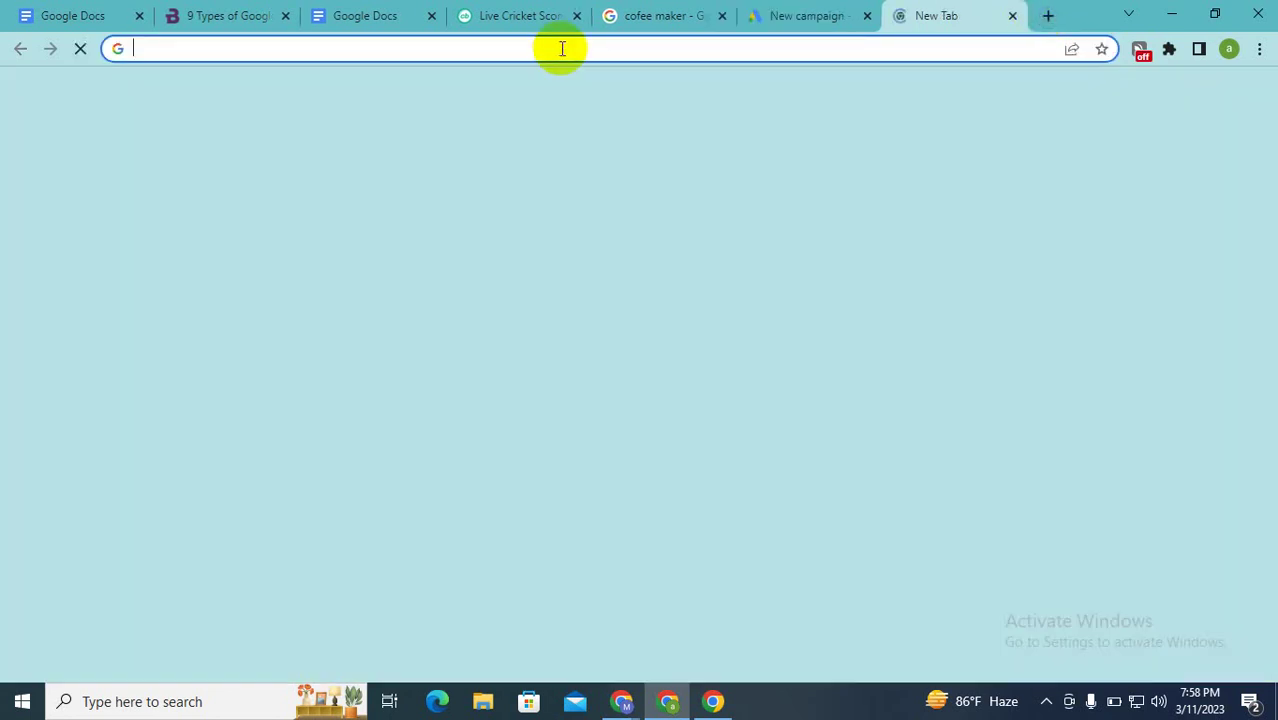
{"action": "left_click", "coordinate": [562, 48]}
{"action": "left_click", "coordinate": [540, 84]}
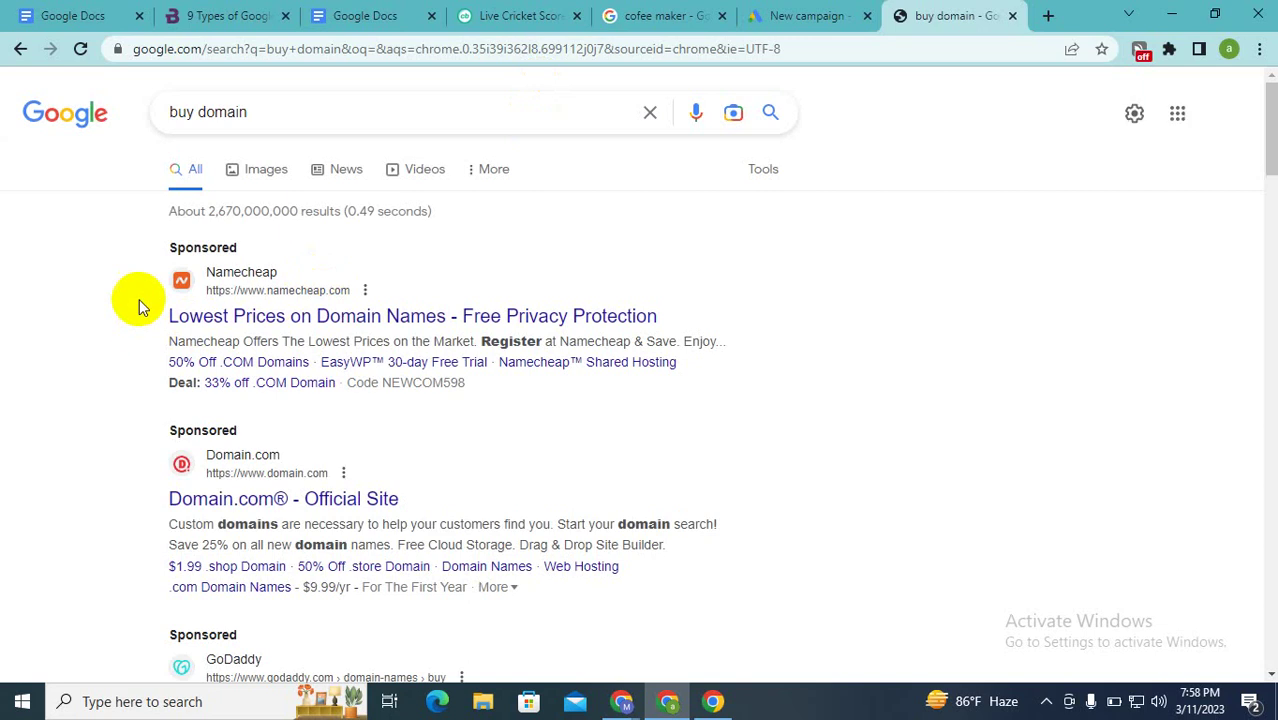
Step: Highlight the Sponsored label on the Namecheap ad, open the ad, then return to the New campaign tab
{"action": "left_click_drag", "start_coordinate": [153, 252], "coordinate": [271, 249]}
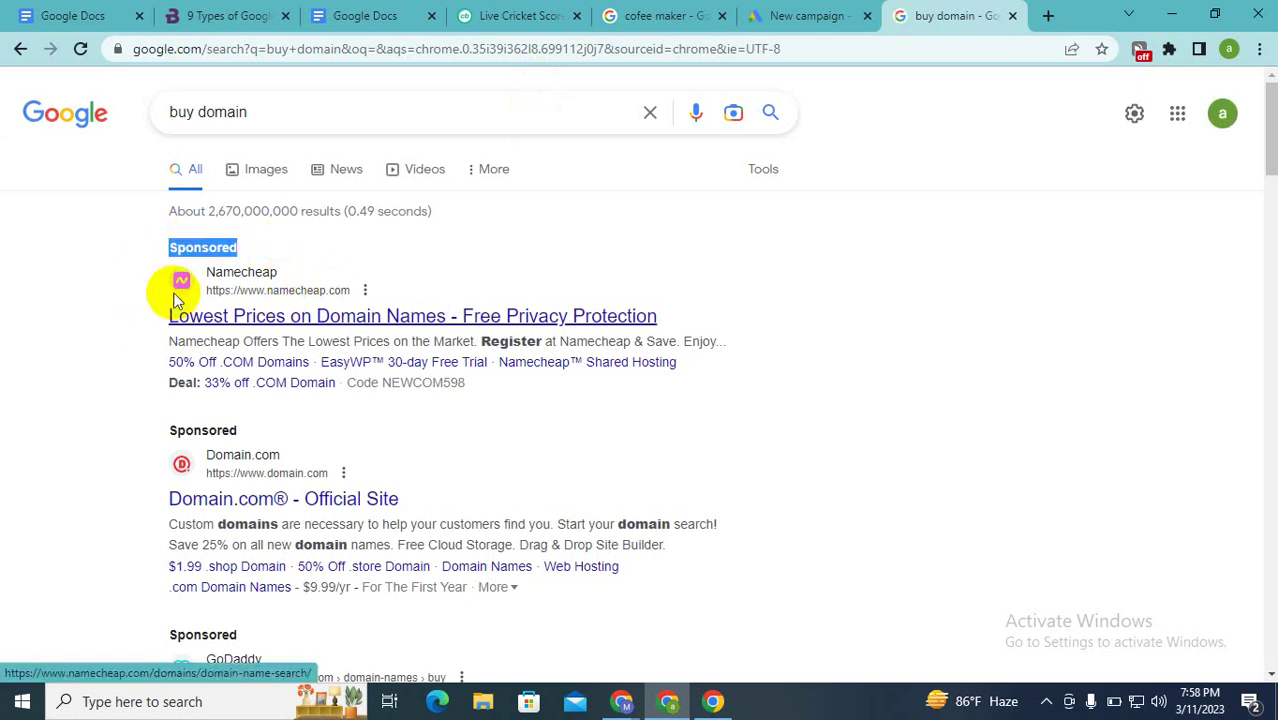
{"action": "left_click", "coordinate": [205, 290]}
{"action": "scroll", "coordinate": [134, 434], "scroll_direction": "down", "scroll_amount": 2}
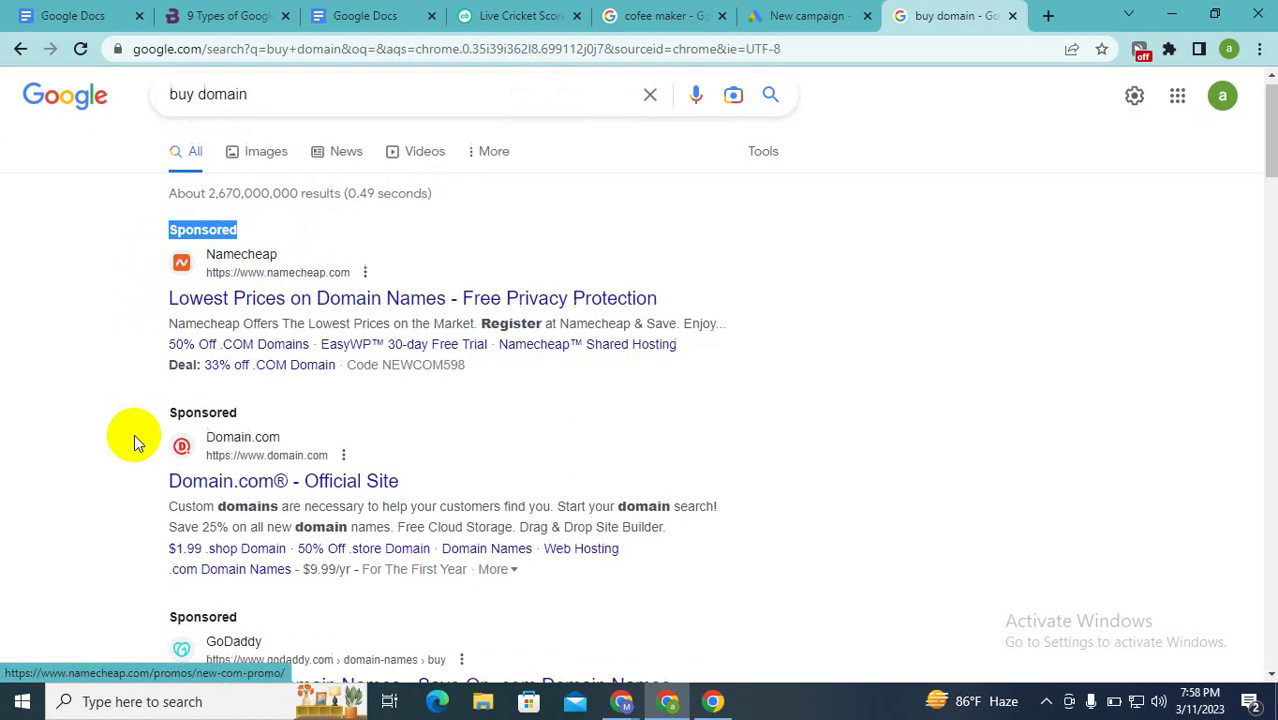
{"action": "scroll", "coordinate": [134, 434], "scroll_direction": "up", "scroll_amount": 2}
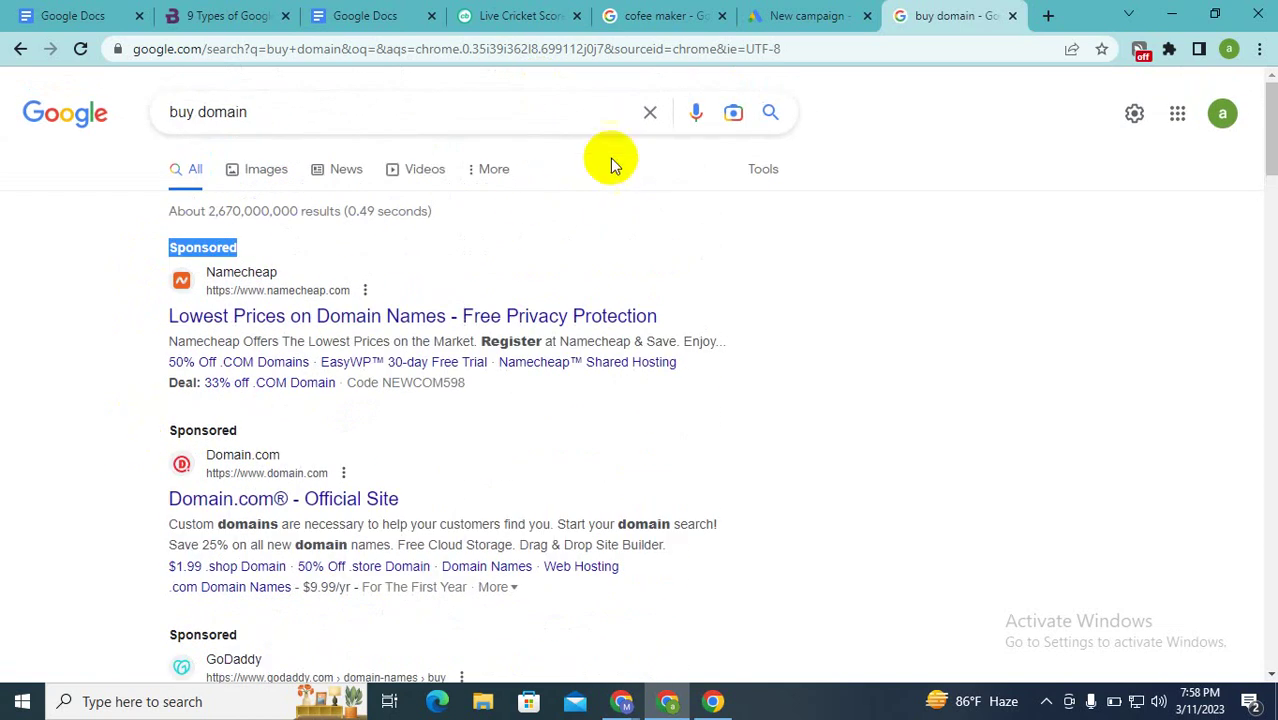
{"action": "left_click", "coordinate": [770, 12]}
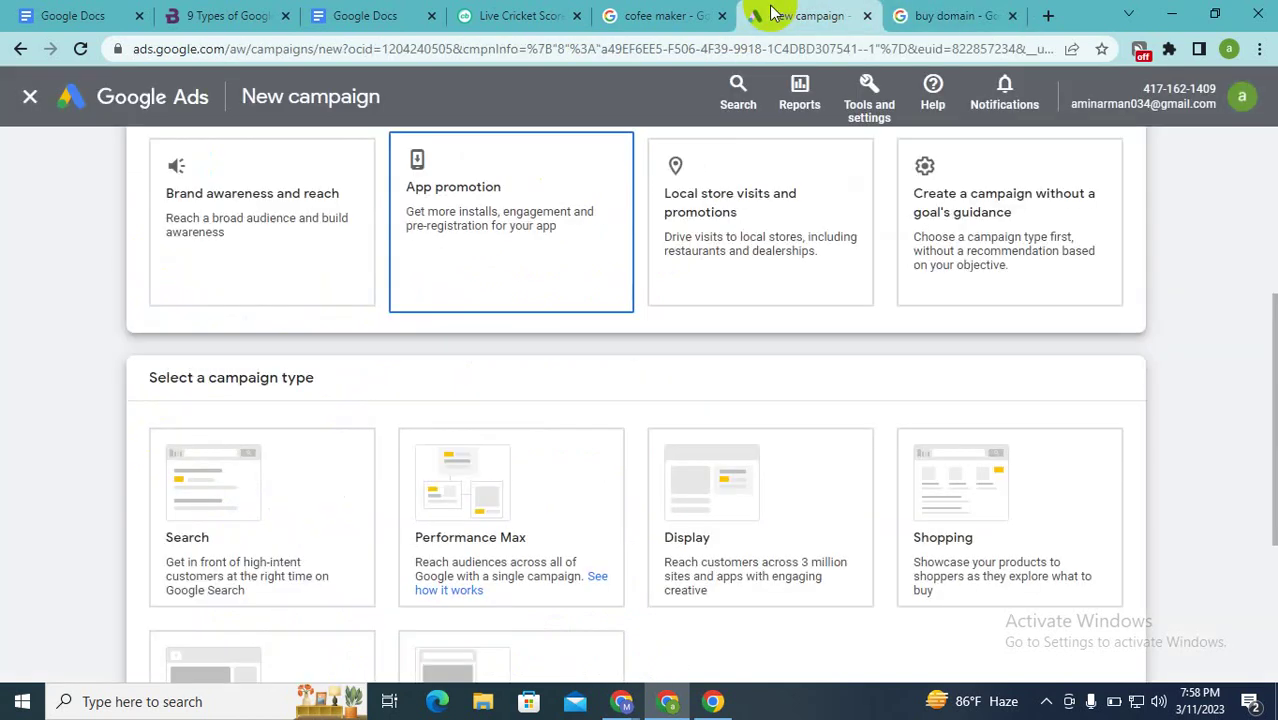
Step: Review the Sales objective, highlight the Search campaign type, then bring the Google Meet call forward
{"action": "scroll", "coordinate": [600, 245], "scroll_direction": "up", "scroll_amount": 3}
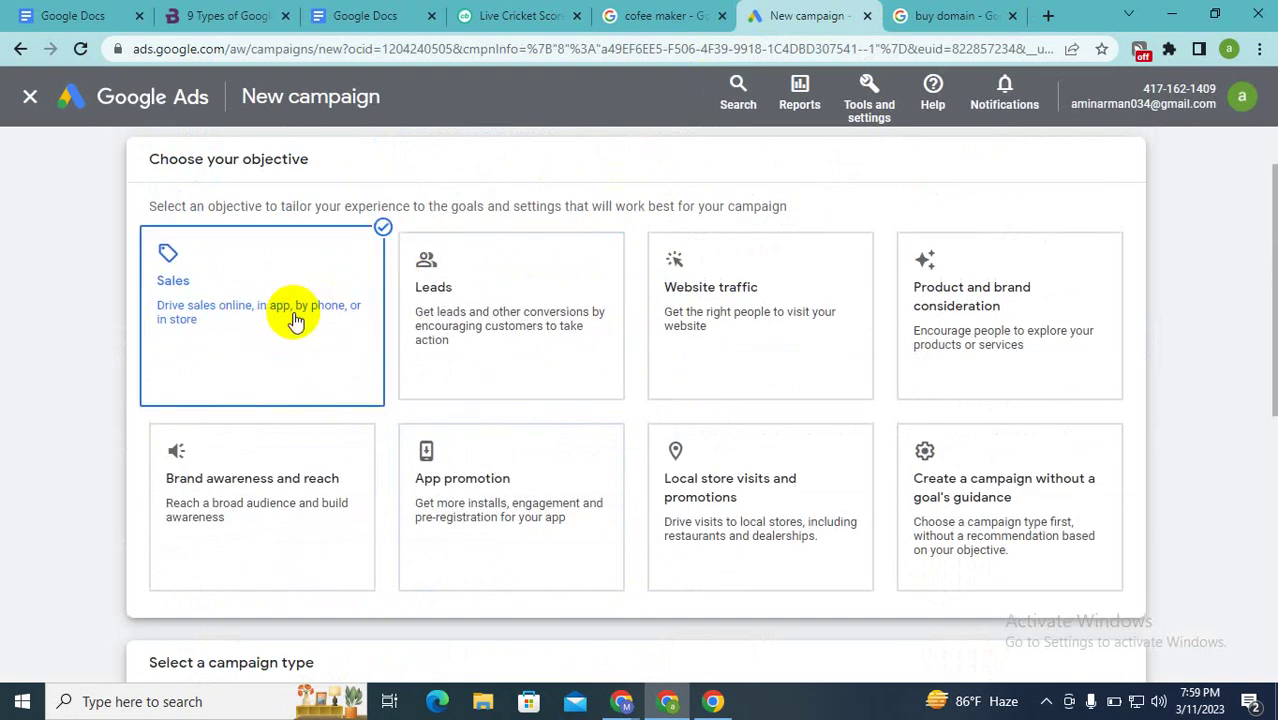
{"action": "scroll", "coordinate": [296, 316], "scroll_direction": "down", "scroll_amount": 4}
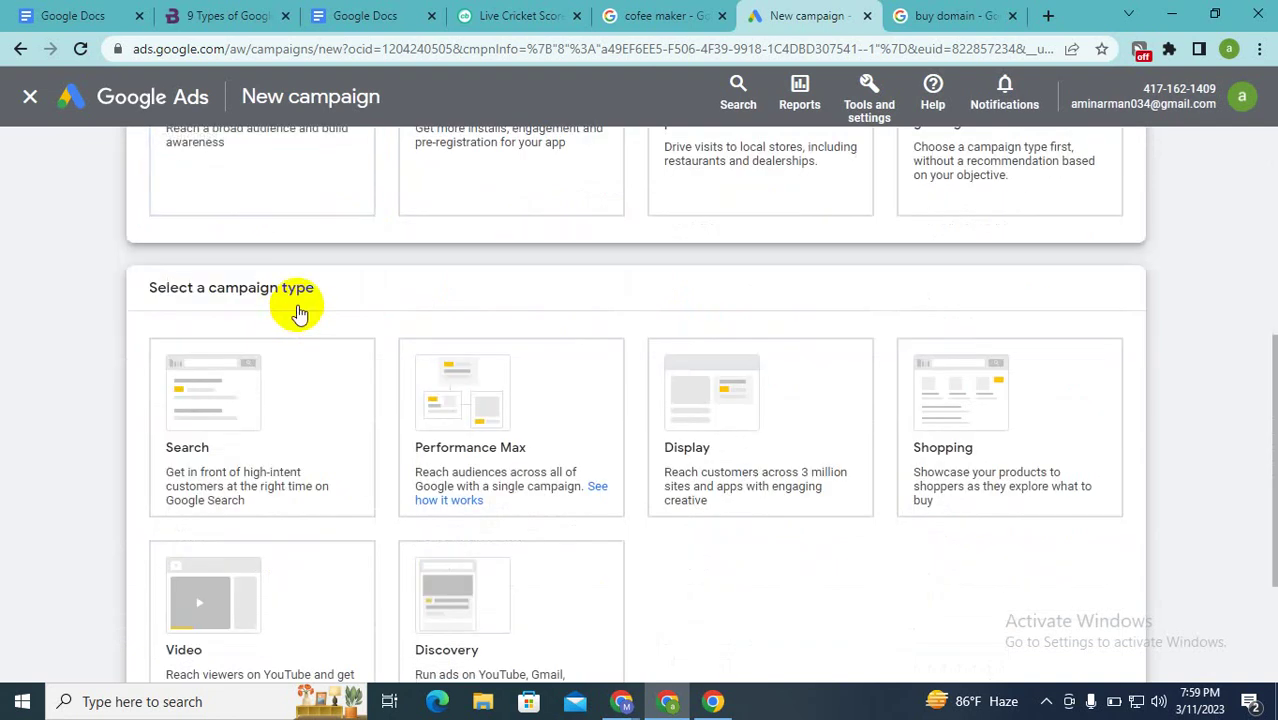
{"action": "scroll", "coordinate": [296, 316], "scroll_direction": "down", "scroll_amount": 1}
{"action": "left_click", "coordinate": [296, 333]}
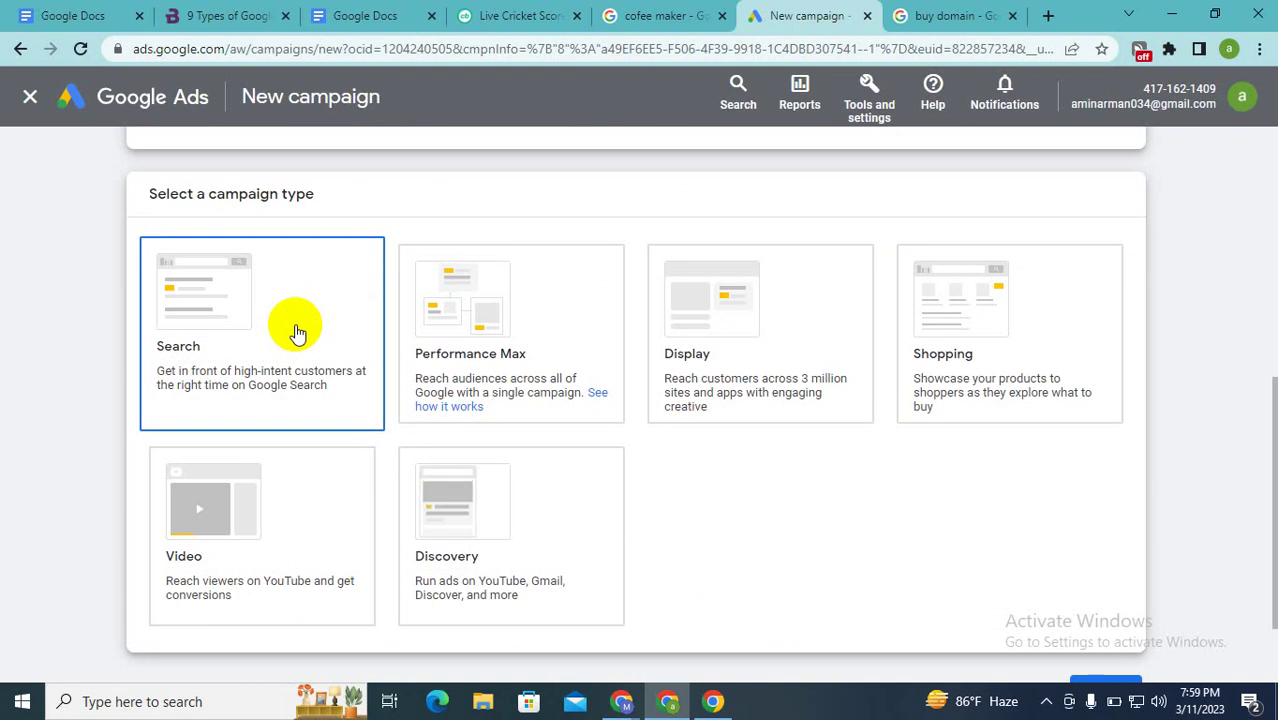
{"action": "mouse_move", "coordinate": [620, 703]}
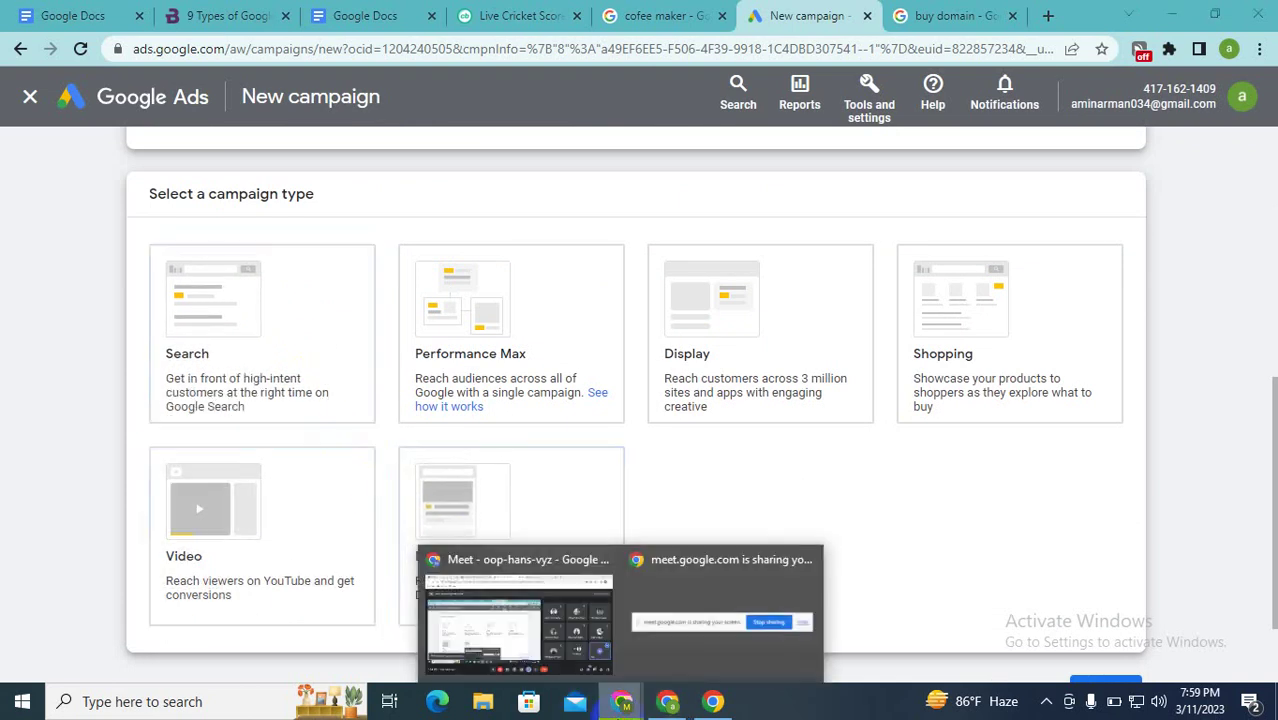
{"action": "left_click", "coordinate": [573, 618]}
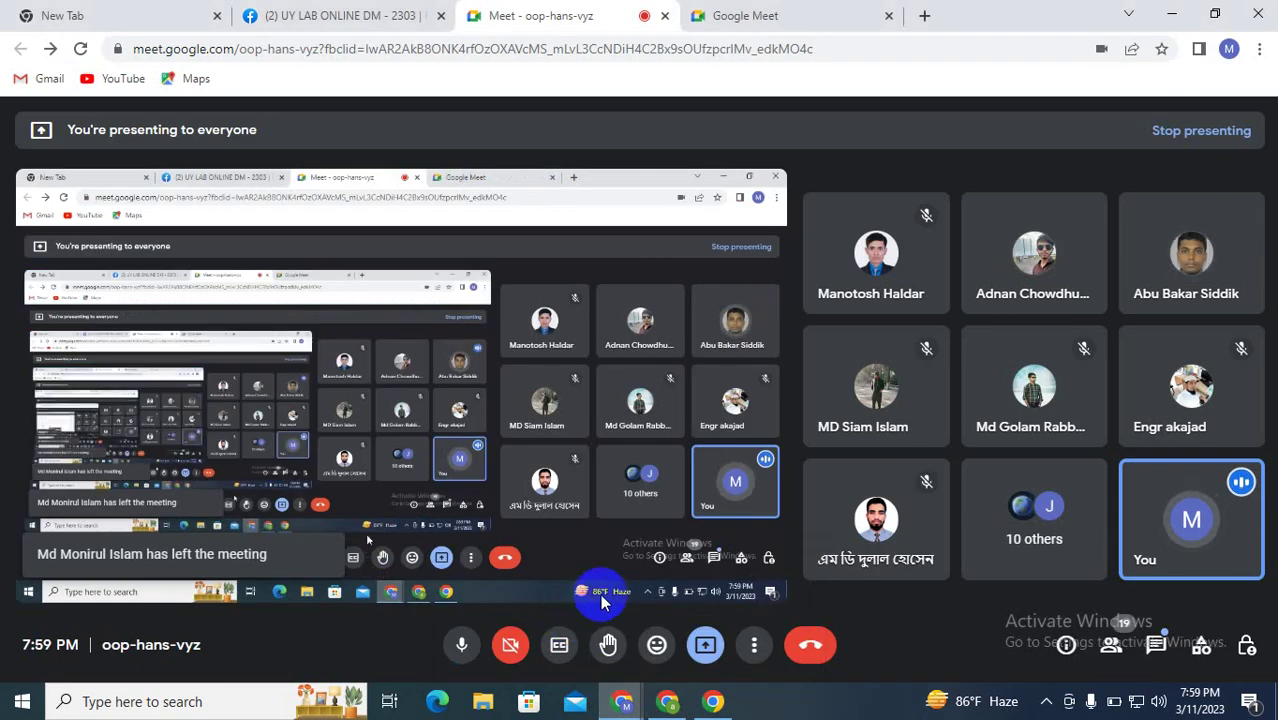
Step: Glance over the Meet call grid, then bring the Google Ads new campaign window back
{"action": "mouse_move", "coordinate": [667, 703]}
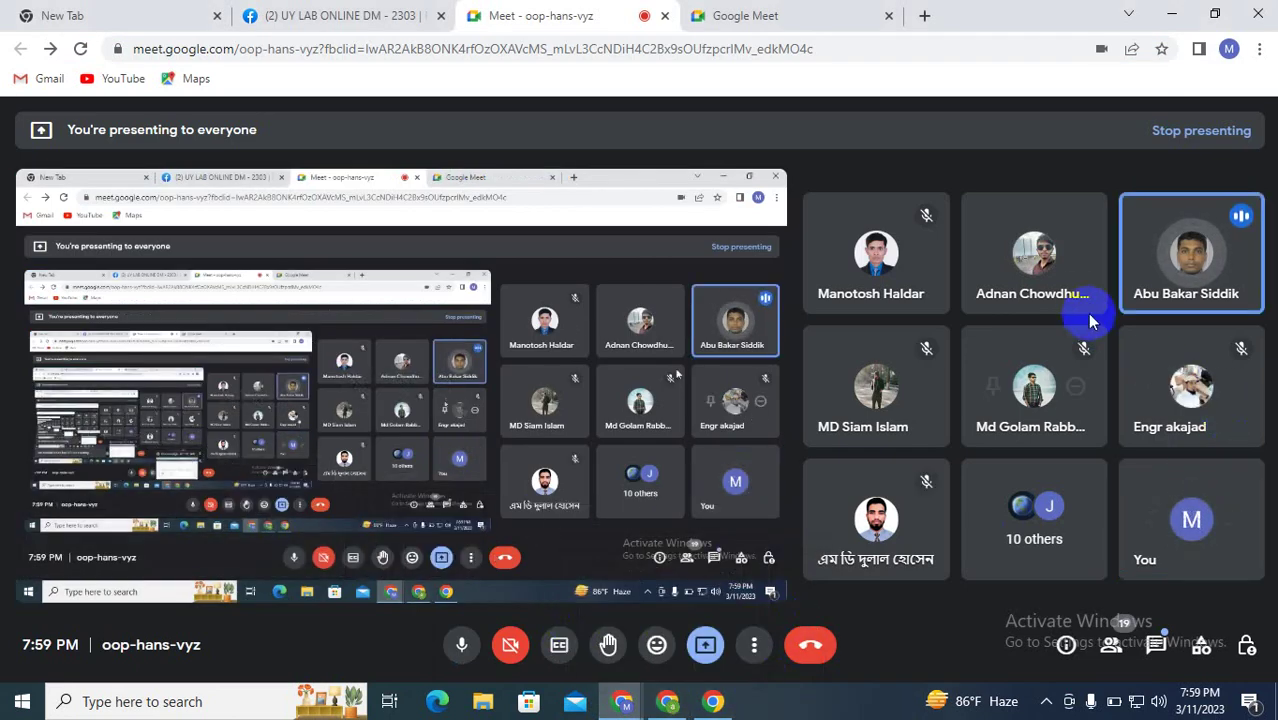
{"action": "mouse_move", "coordinate": [1064, 275]}
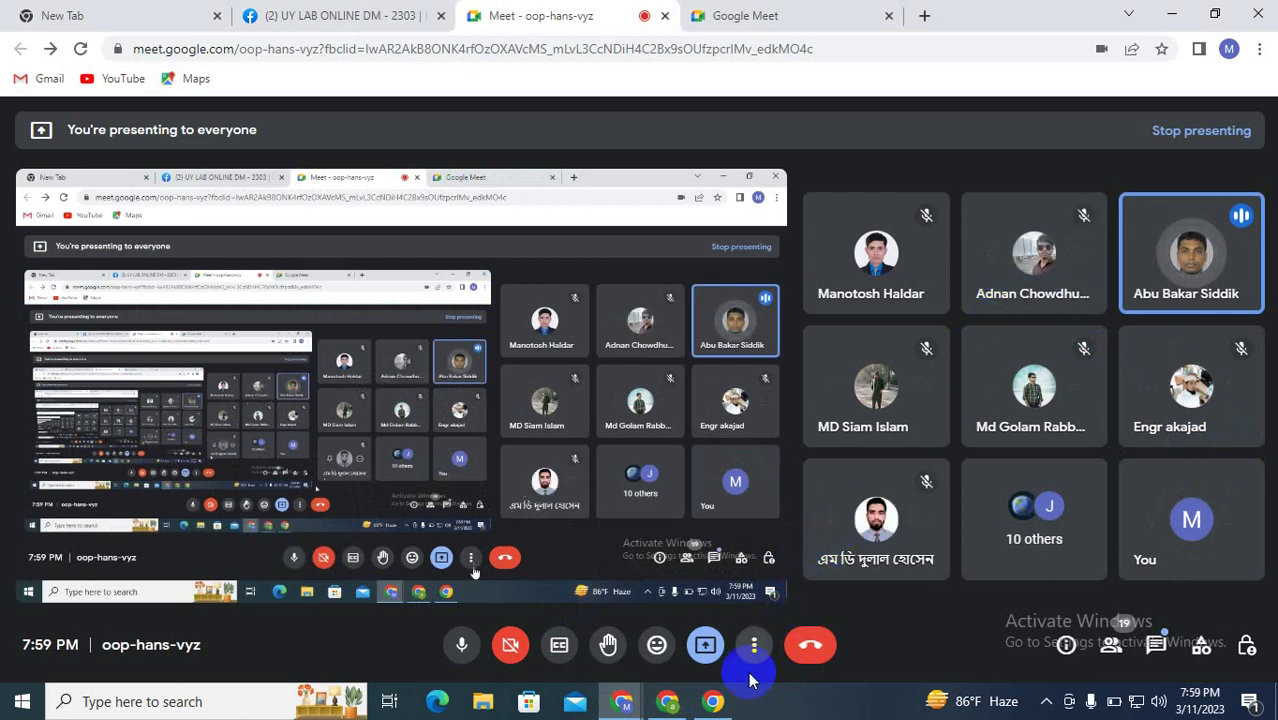
{"action": "left_click", "coordinate": [668, 703]}
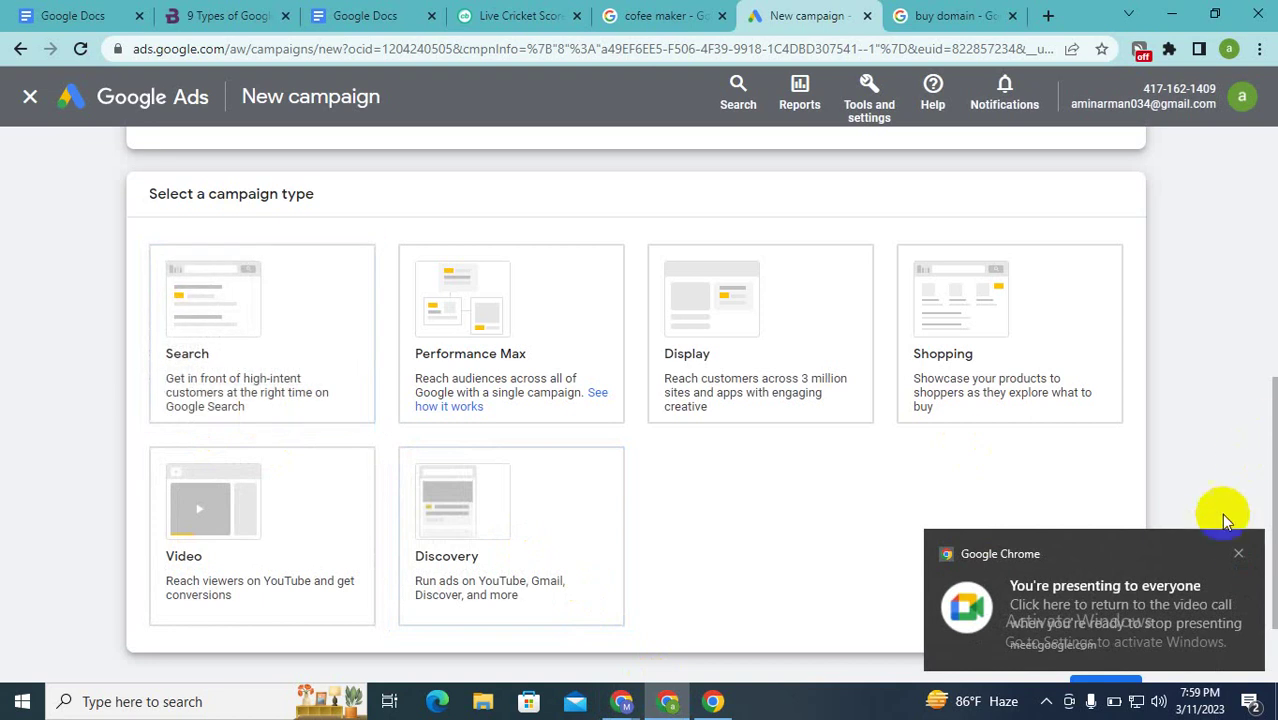
{"action": "left_click", "coordinate": [1237, 552]}
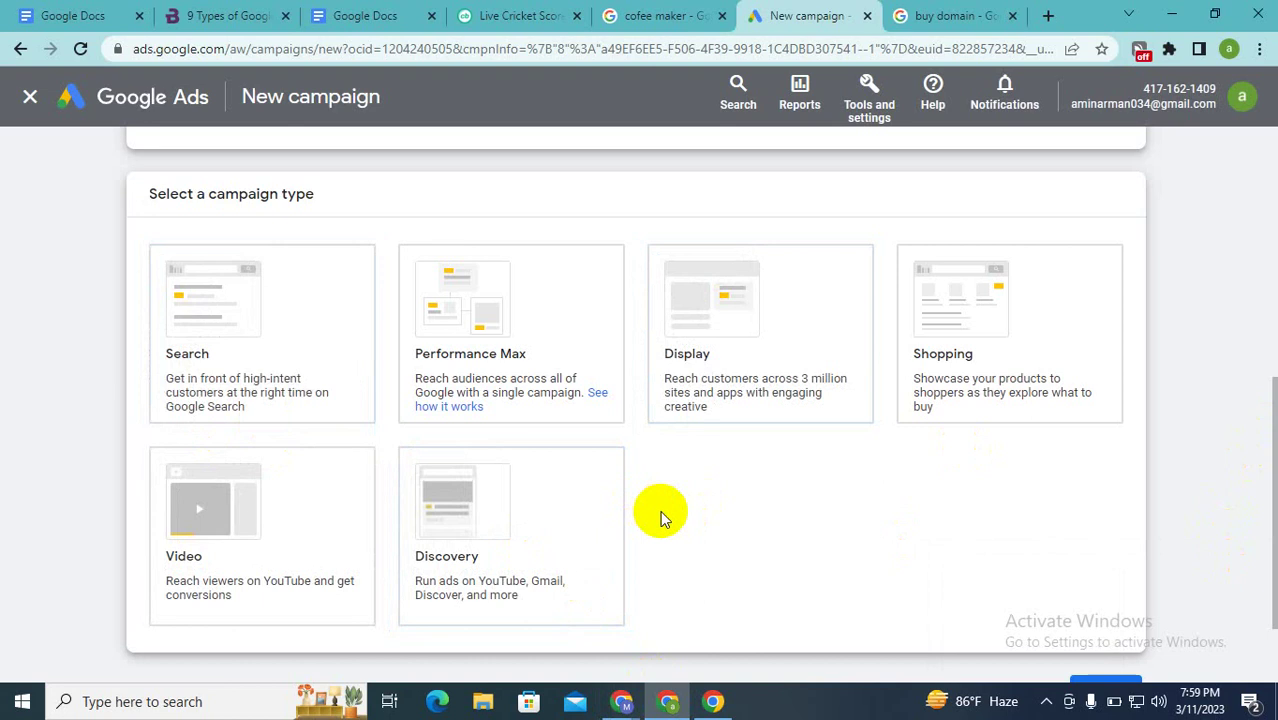
{"action": "left_click", "coordinate": [305, 390]}
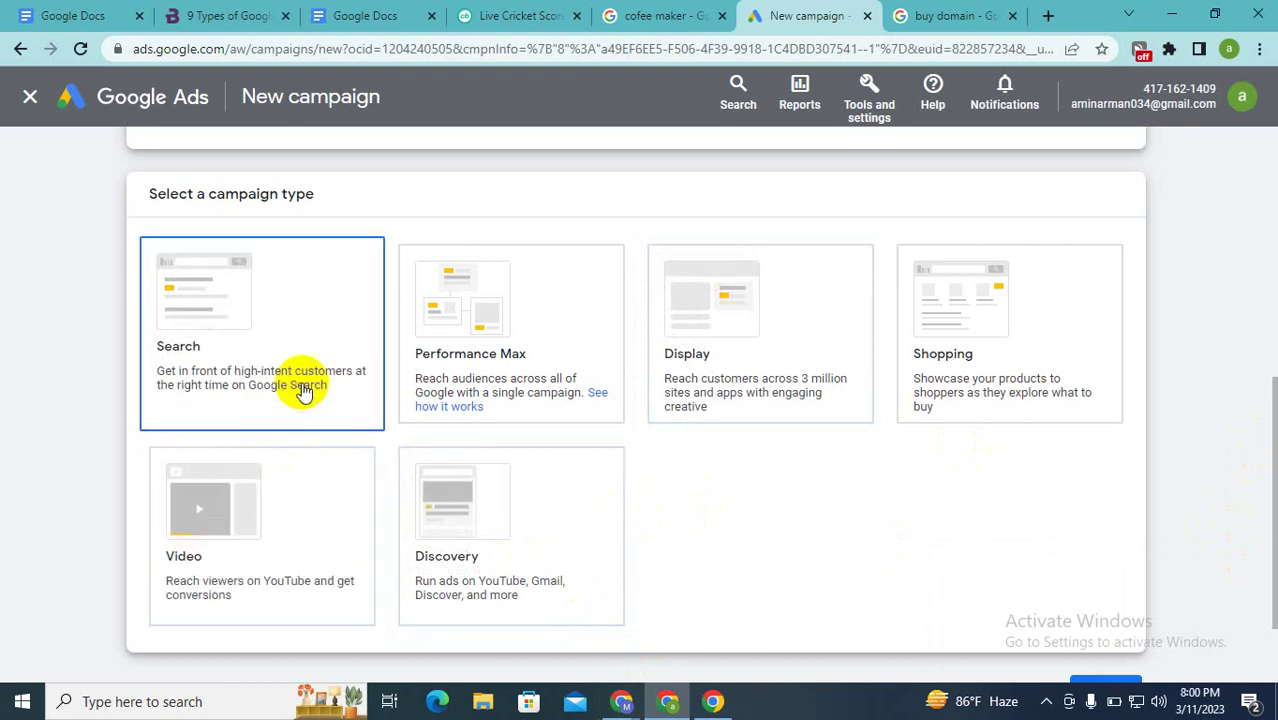
{"action": "scroll", "coordinate": [305, 390], "scroll_direction": "up", "scroll_amount": 2}
{"action": "scroll", "coordinate": [305, 390], "scroll_direction": "down", "scroll_amount": 1}
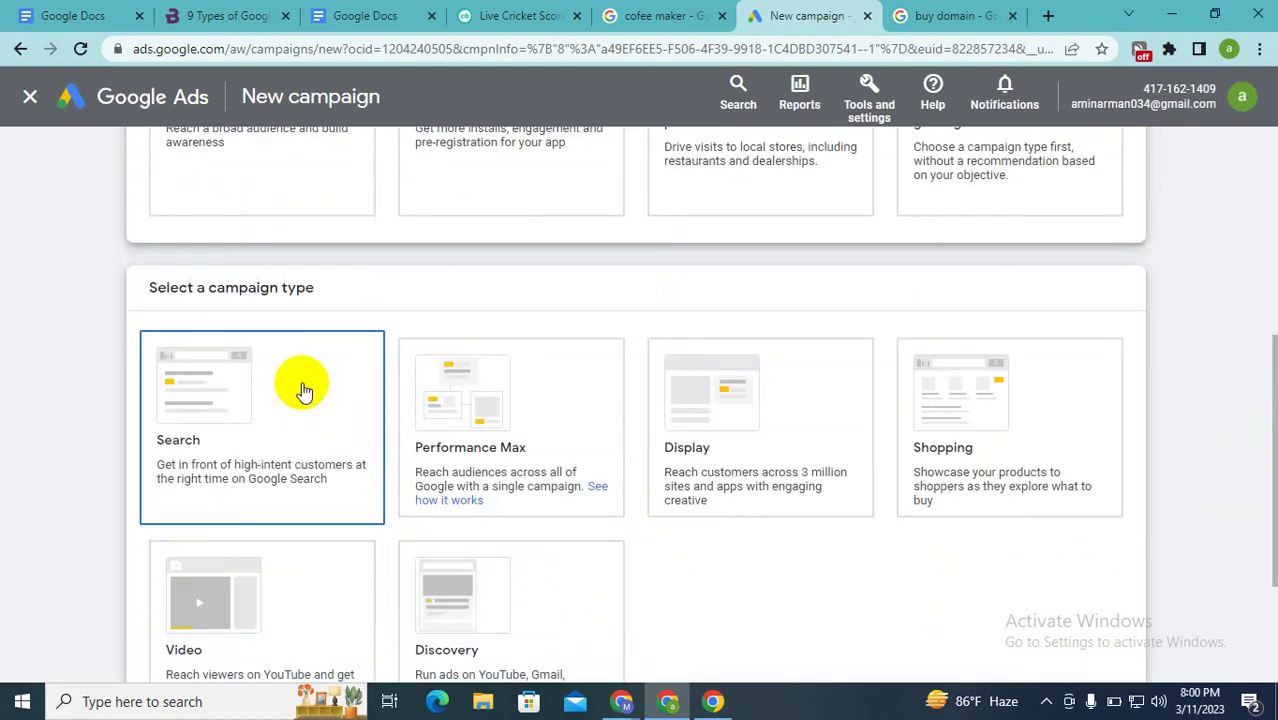
{"action": "scroll", "coordinate": [305, 390], "scroll_direction": "up", "scroll_amount": 3}
{"action": "scroll", "coordinate": [305, 390], "scroll_direction": "up", "scroll_amount": 2}
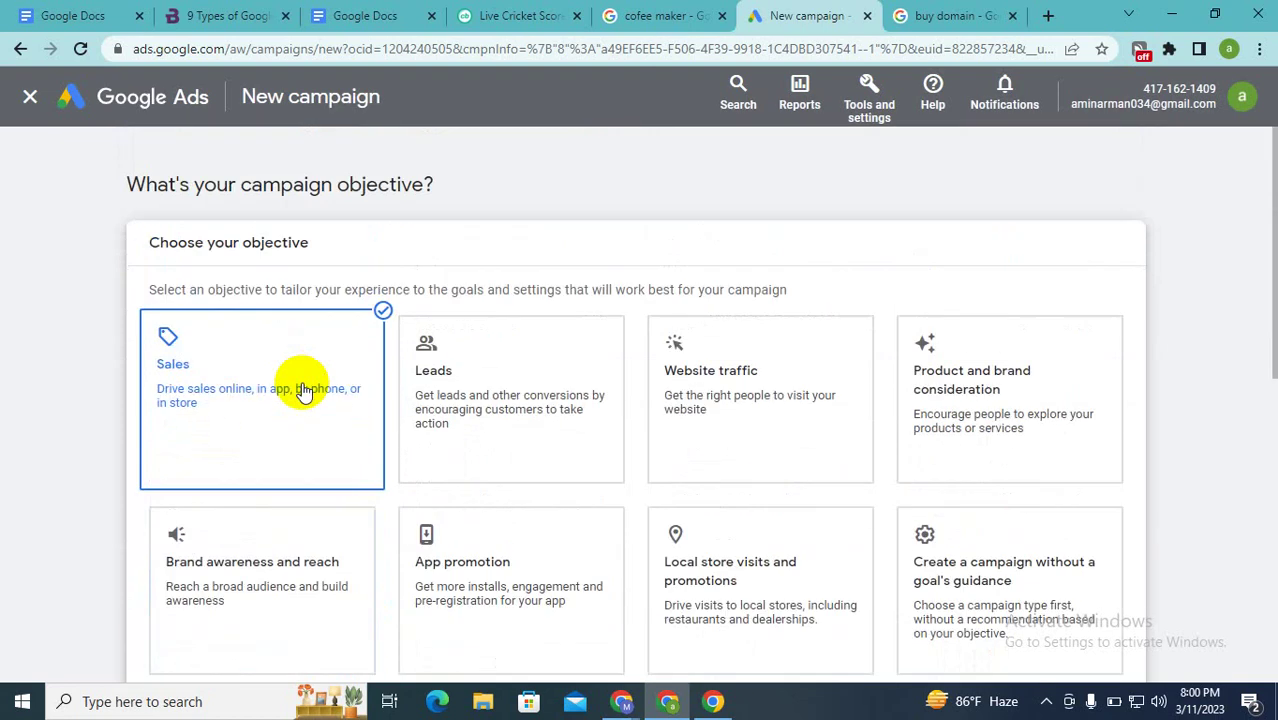
{"action": "scroll", "coordinate": [305, 390], "scroll_direction": "down", "scroll_amount": 2}
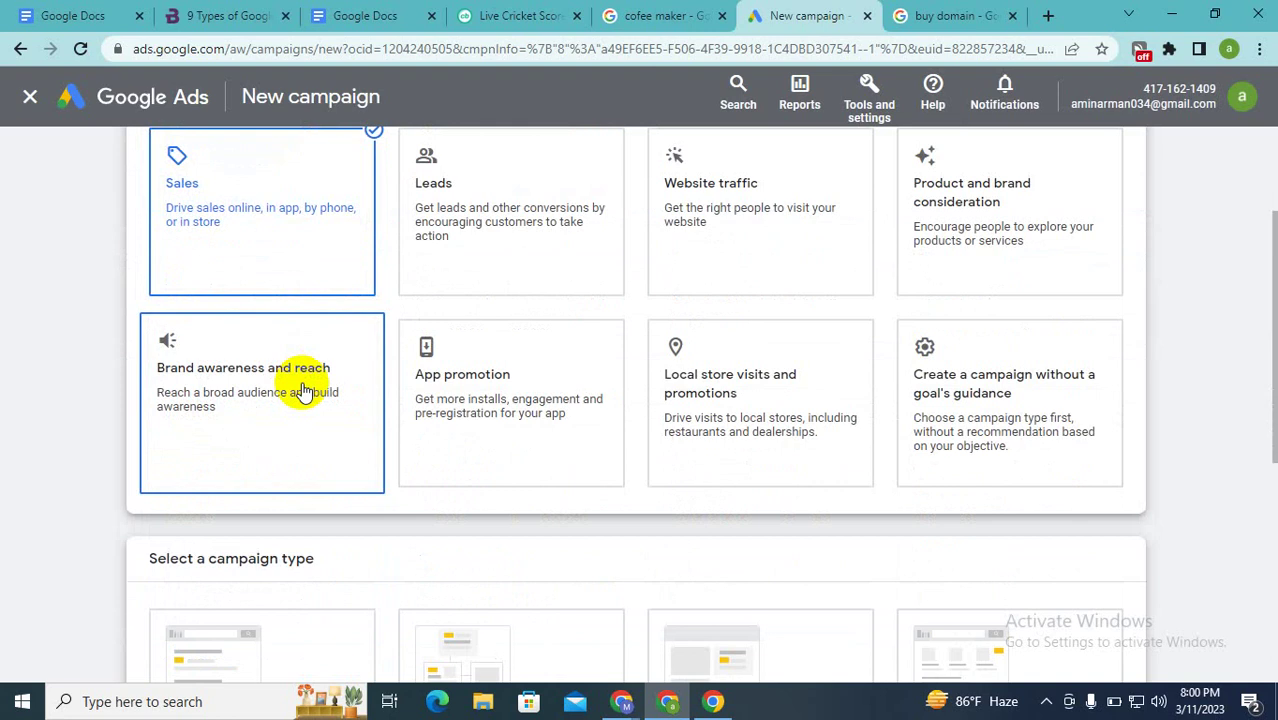
{"action": "scroll", "coordinate": [305, 390], "scroll_direction": "down", "scroll_amount": 3}
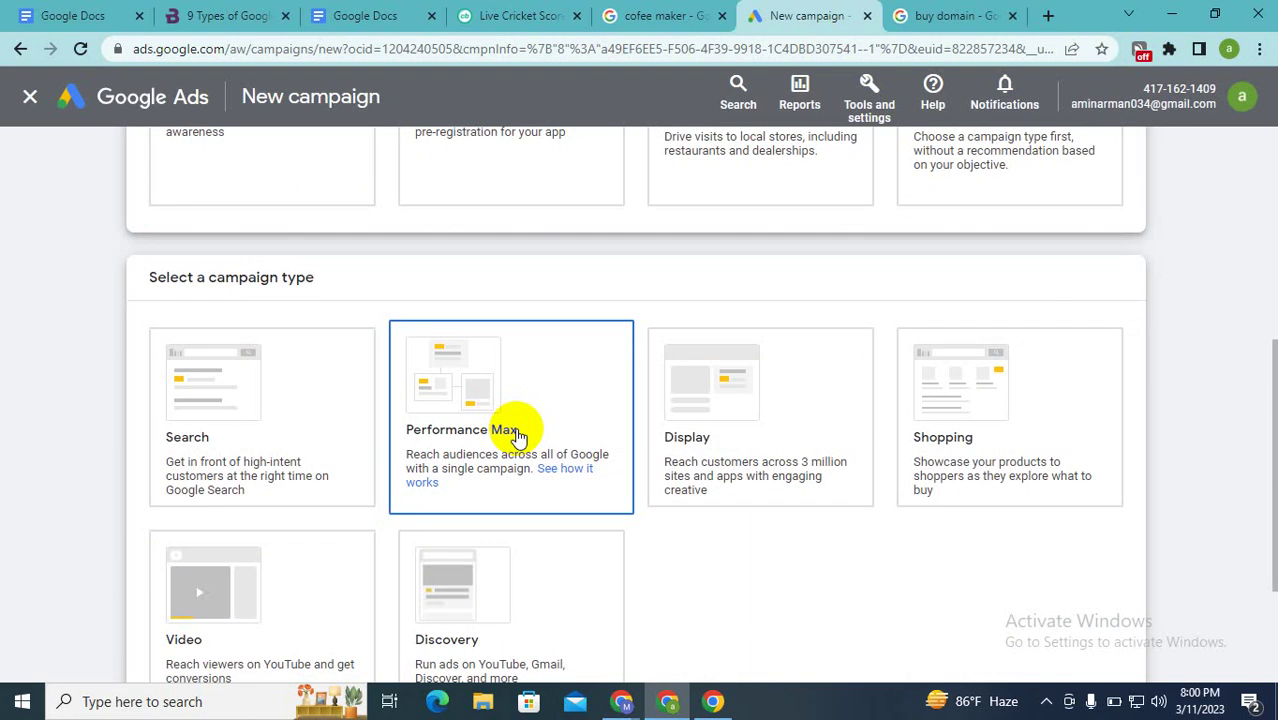
{"action": "scroll", "coordinate": [516, 436], "scroll_direction": "up", "scroll_amount": 1}
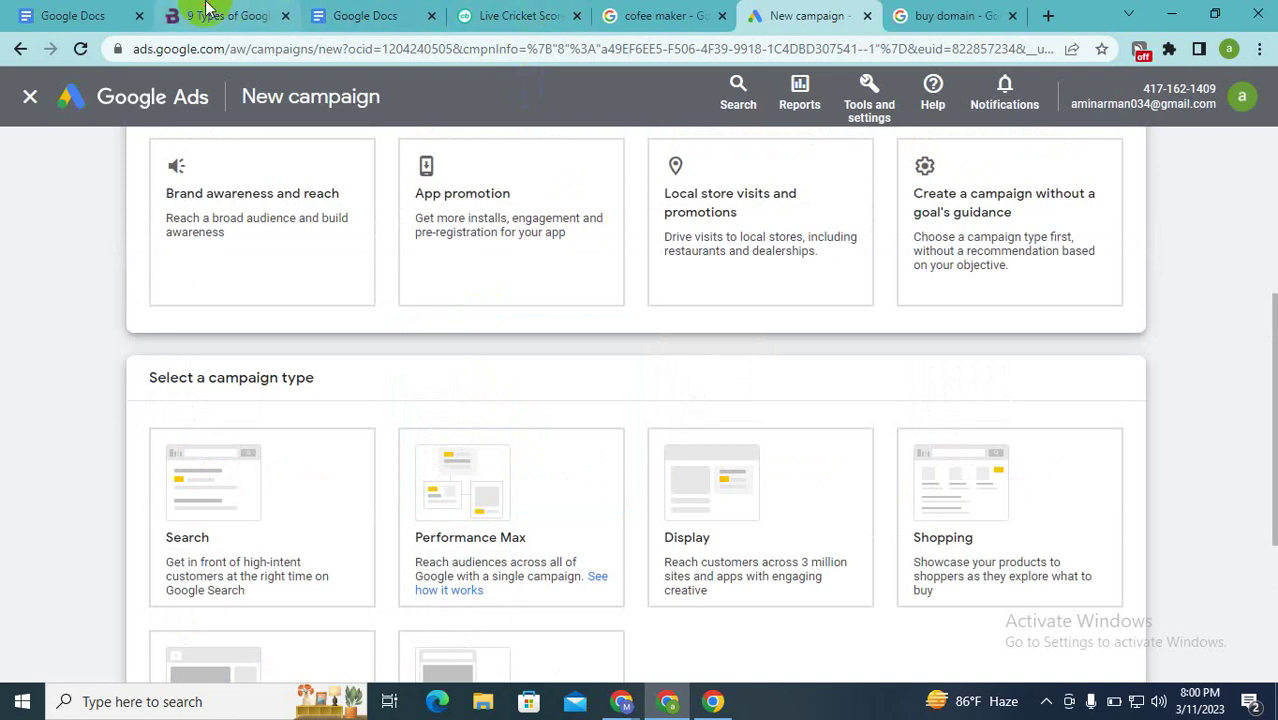
Step: Open the '9 Types of Google Ads' article and highlight 'Dynamic' in the Dynamic Search Ads heading
{"action": "left_click", "coordinate": [226, 15]}
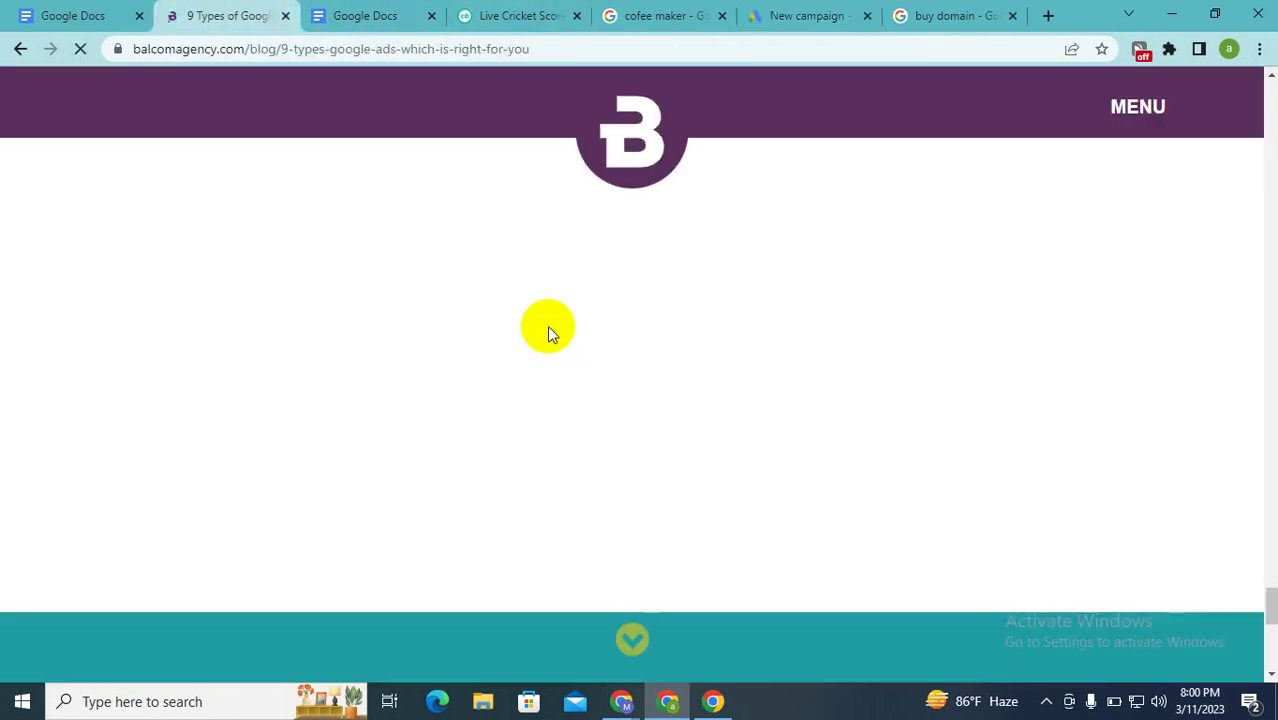
{"action": "scroll", "coordinate": [547, 325], "scroll_direction": "up", "scroll_amount": 10}
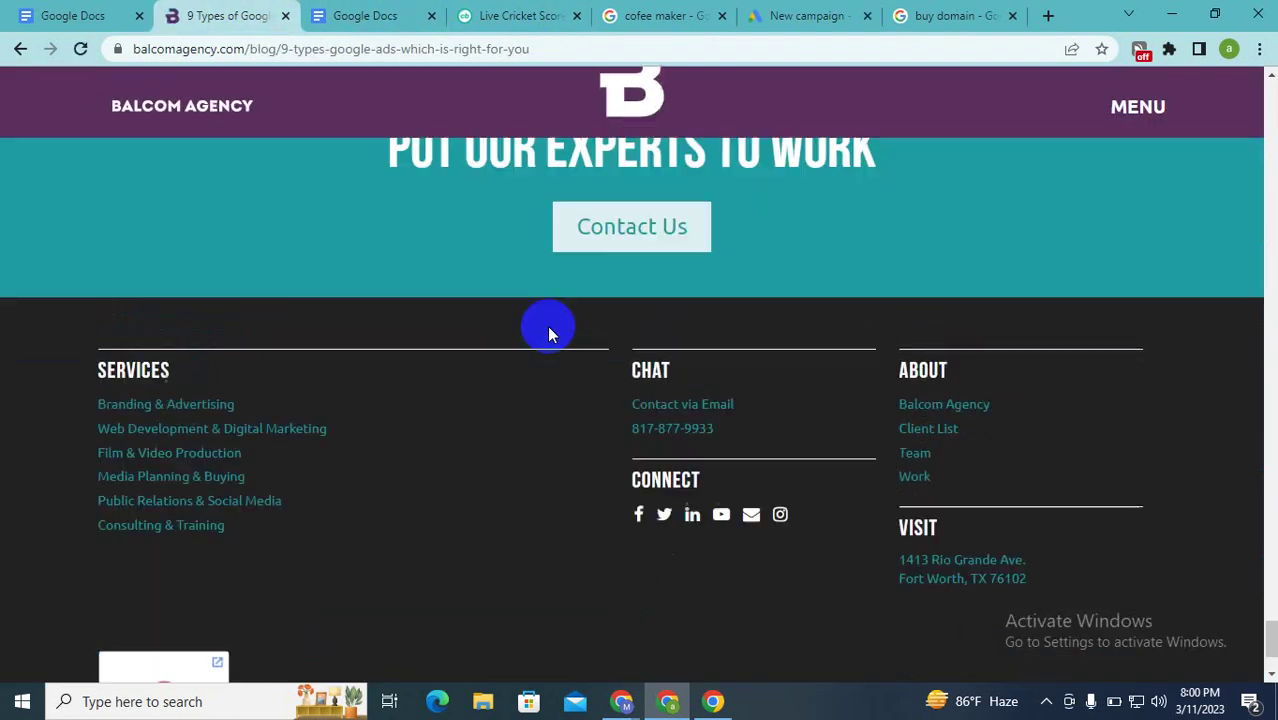
{"action": "scroll", "coordinate": [547, 325], "scroll_direction": "up", "scroll_amount": 15}
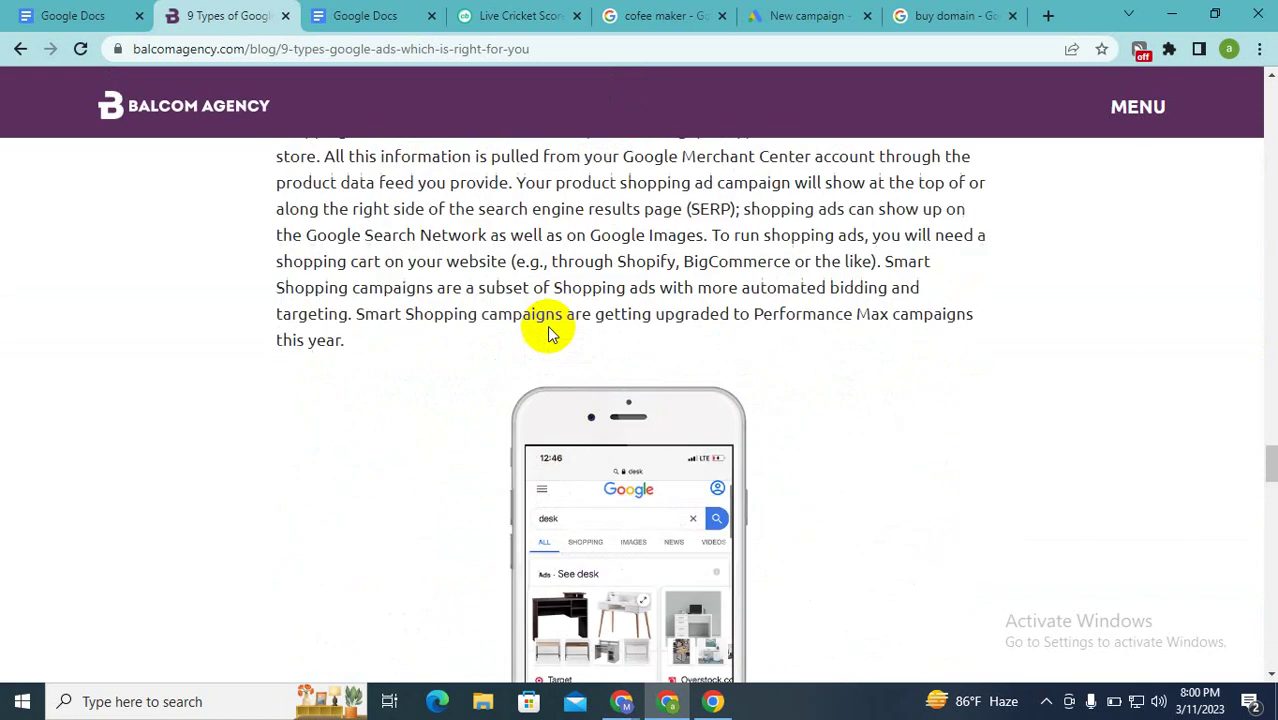
{"action": "scroll", "coordinate": [548, 332], "scroll_direction": "up", "scroll_amount": 15}
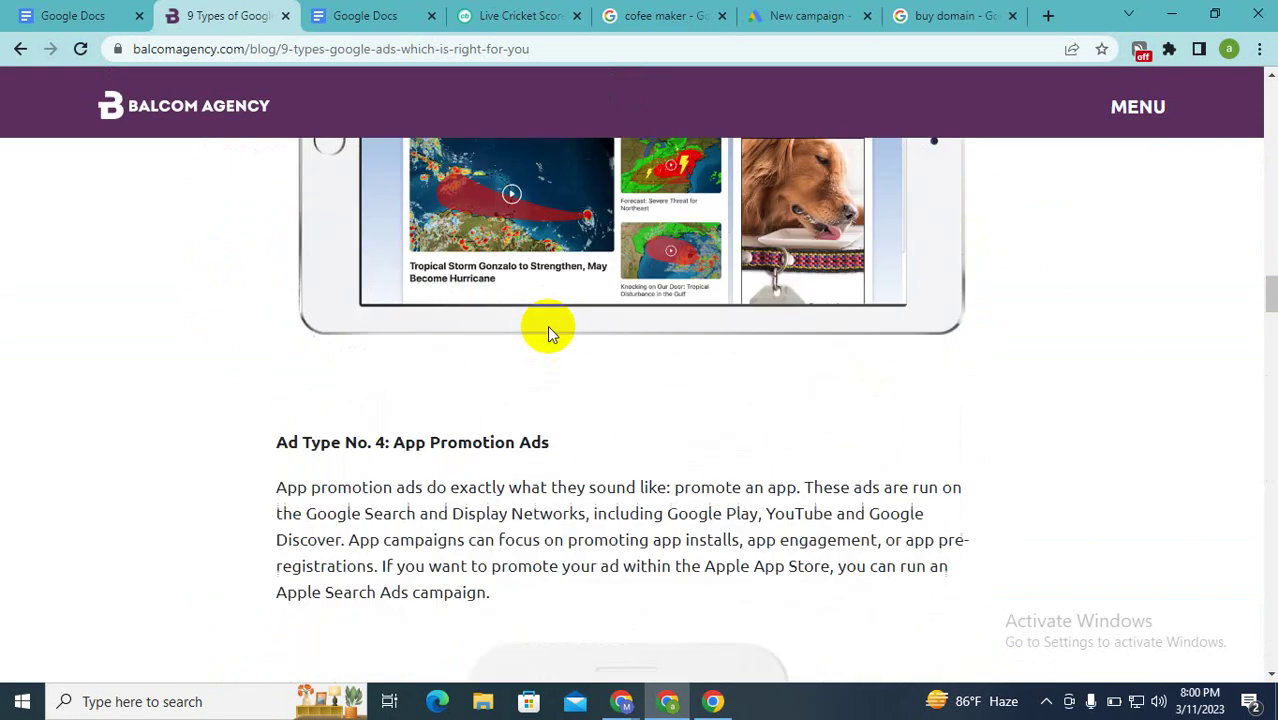
{"action": "scroll", "coordinate": [548, 332], "scroll_direction": "up", "scroll_amount": 1}
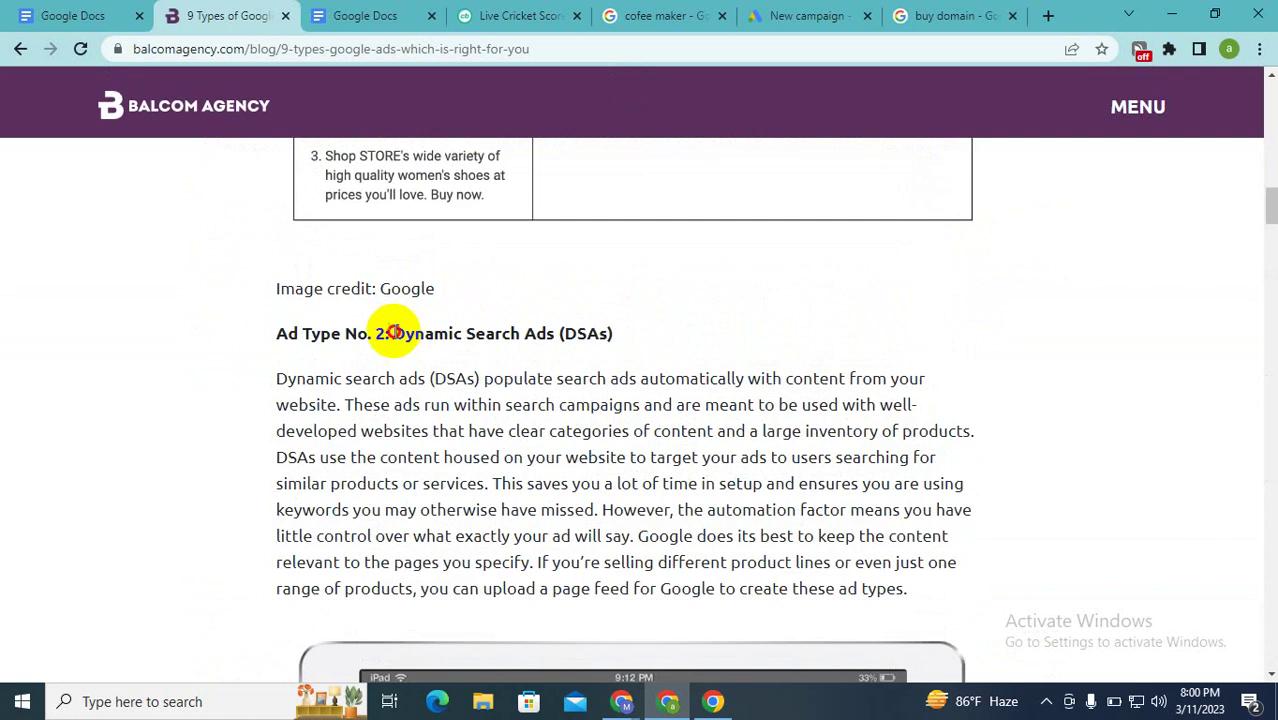
{"action": "left_click_drag", "start_coordinate": [392, 334], "coordinate": [467, 348]}
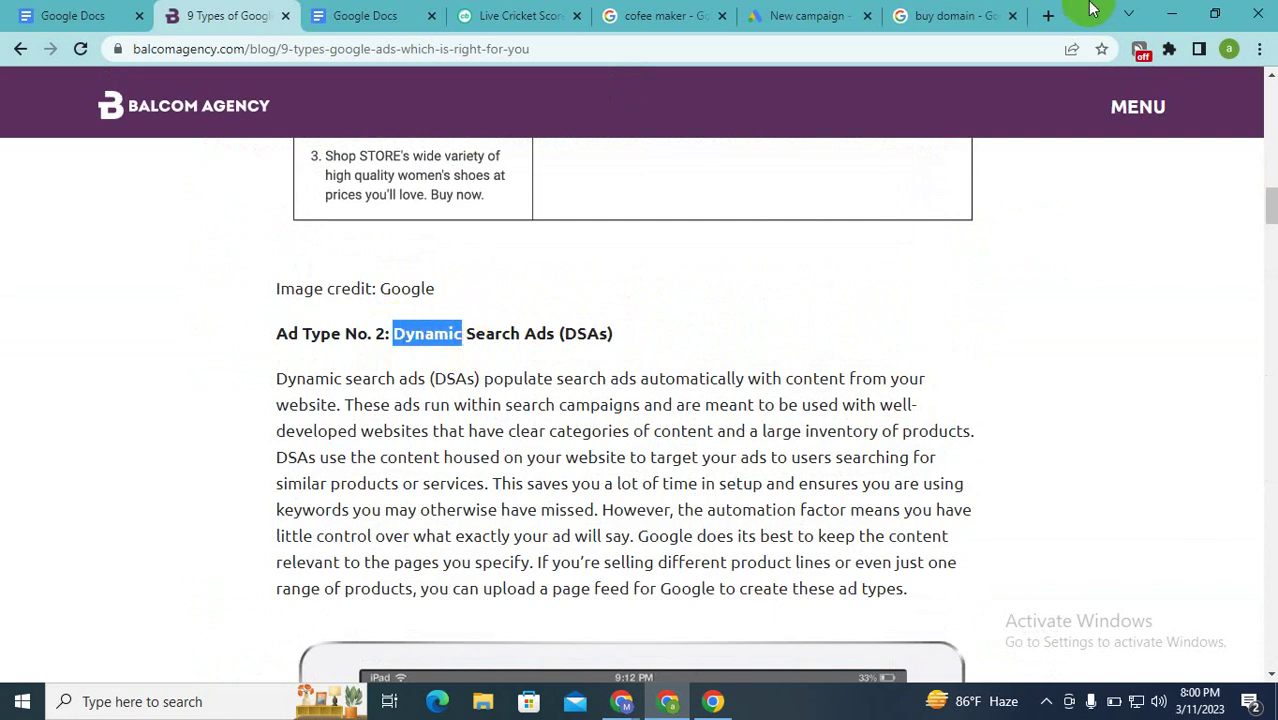
{"action": "left_click", "coordinate": [930, 15]}
Step: Pick the Display card as the campaign type for Sales-Display-1
{"action": "left_click", "coordinate": [770, 10]}
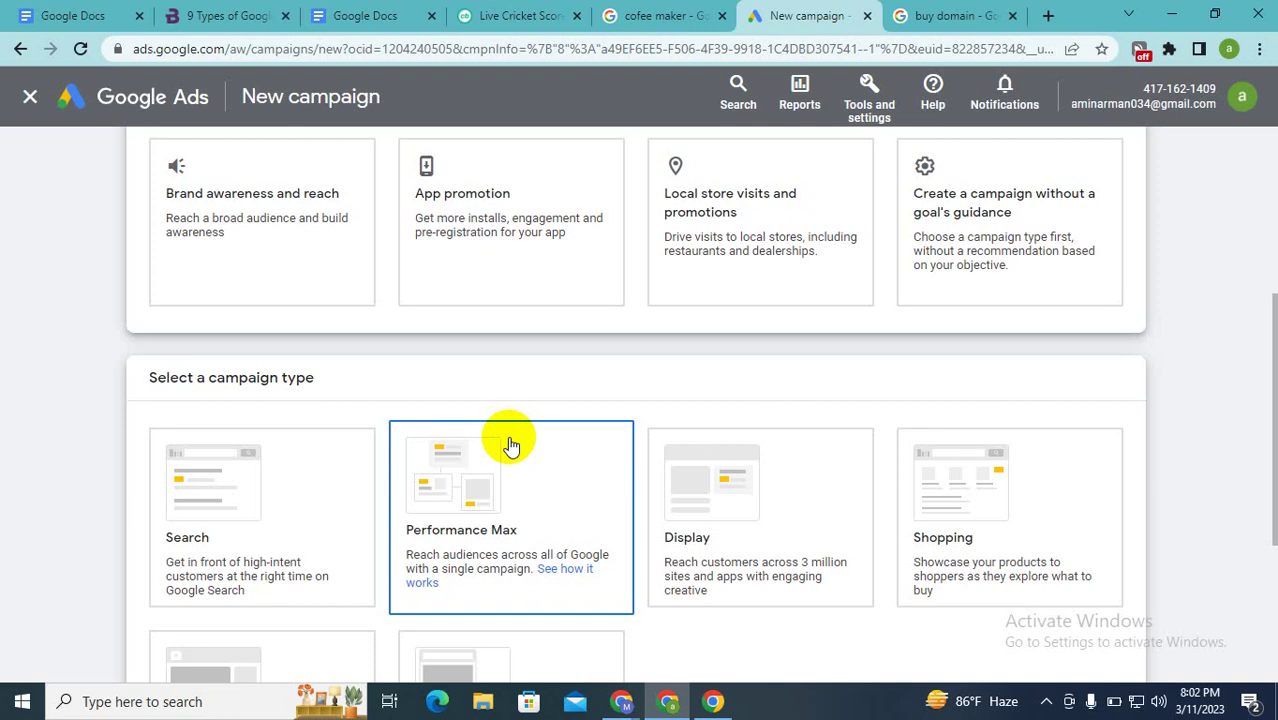
{"action": "left_click", "coordinate": [793, 557]}
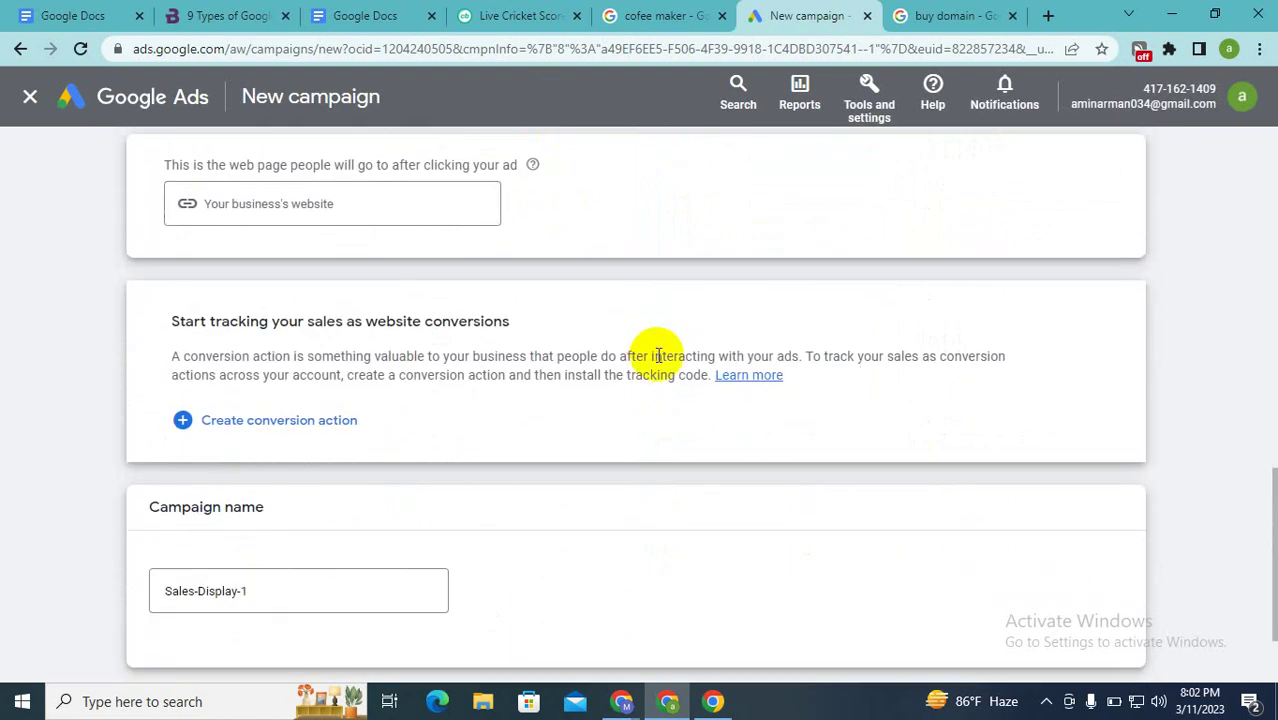
{"action": "scroll", "coordinate": [656, 353], "scroll_direction": "up", "scroll_amount": 5}
{"action": "scroll", "coordinate": [656, 363], "scroll_direction": "up", "scroll_amount": 1}
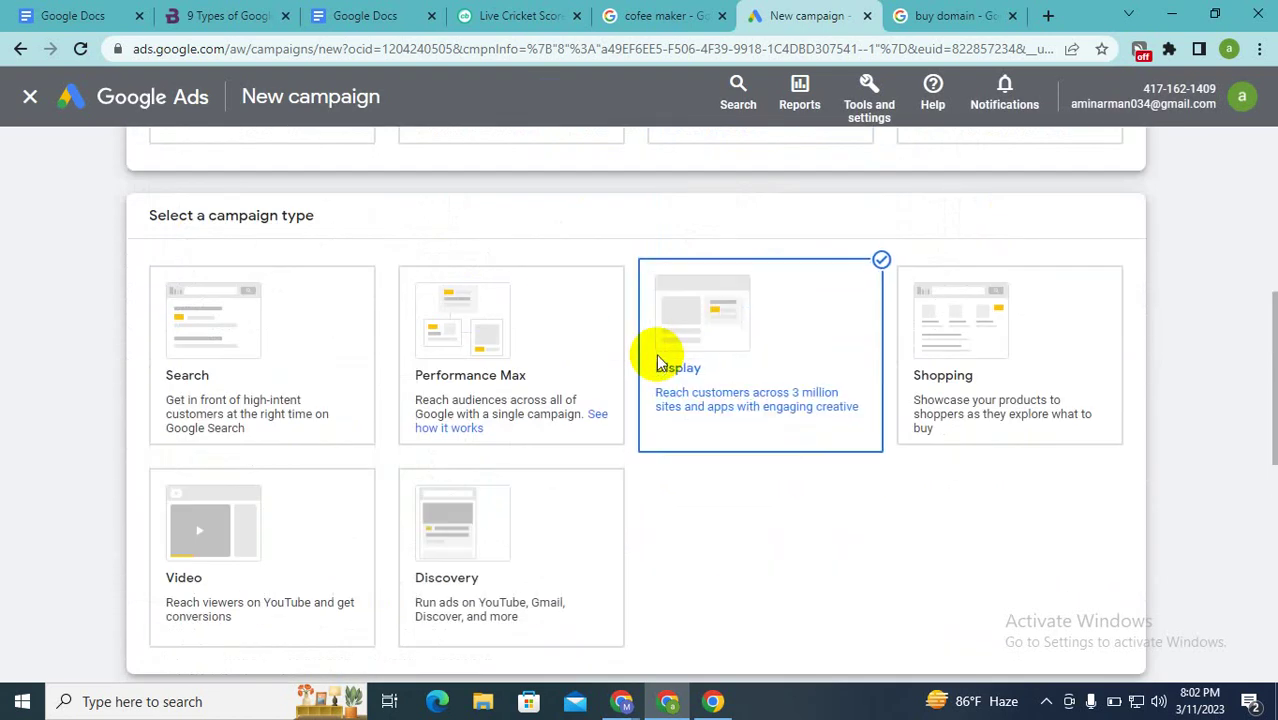
{"action": "left_click", "coordinate": [535, 14]}
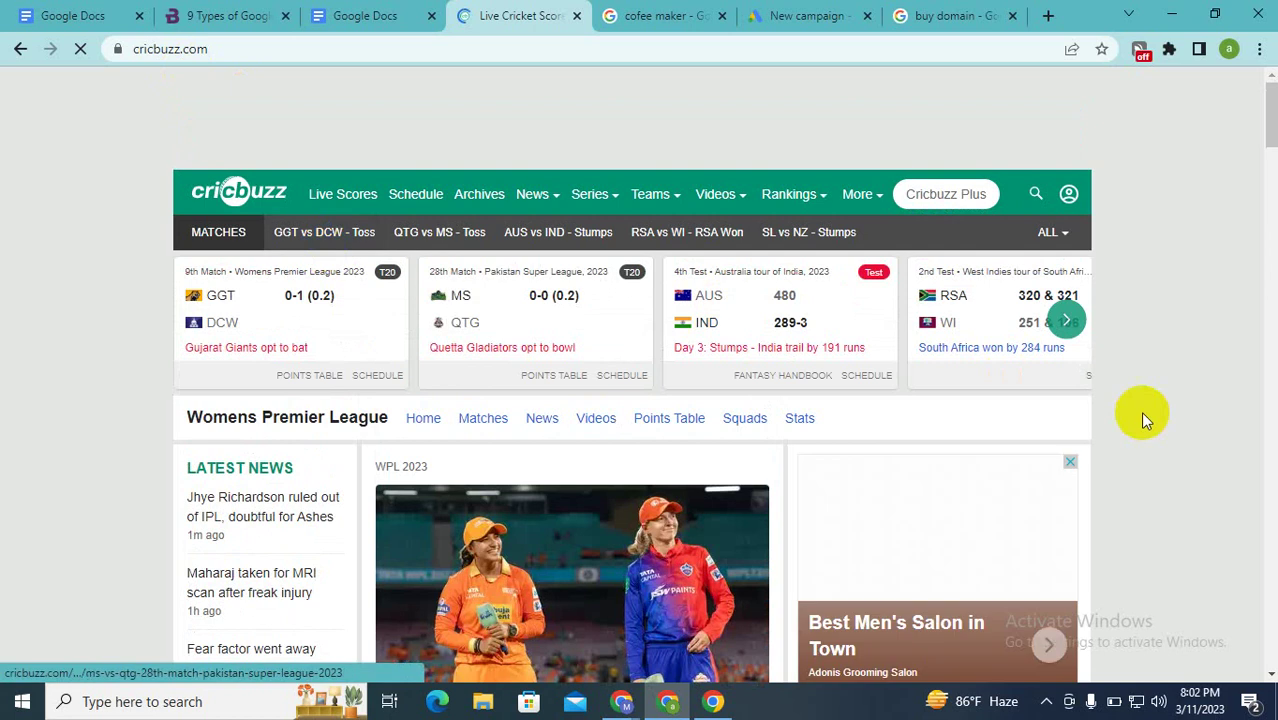
Step: Open the Best Men's Salon in Town ad in a new tab and return to Cricbuzz's homepage
{"action": "scroll", "coordinate": [910, 485], "scroll_direction": "down", "scroll_amount": 2}
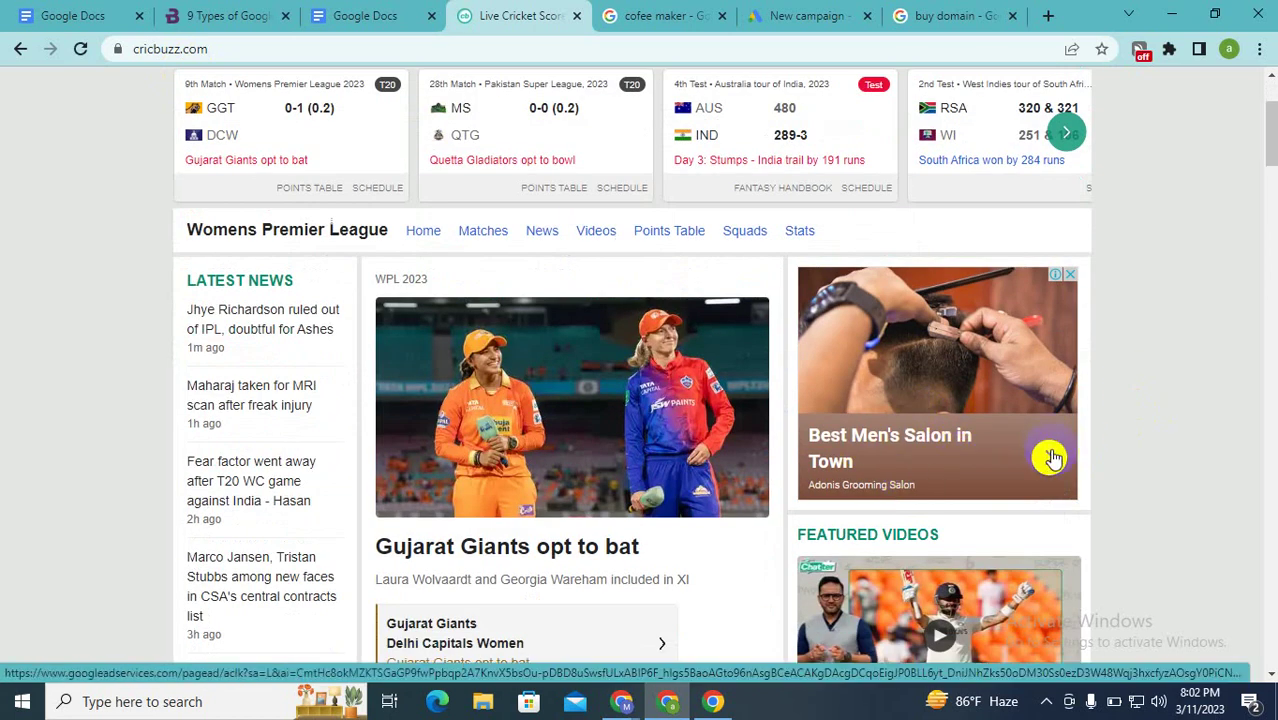
{"action": "left_click", "coordinate": [1050, 460]}
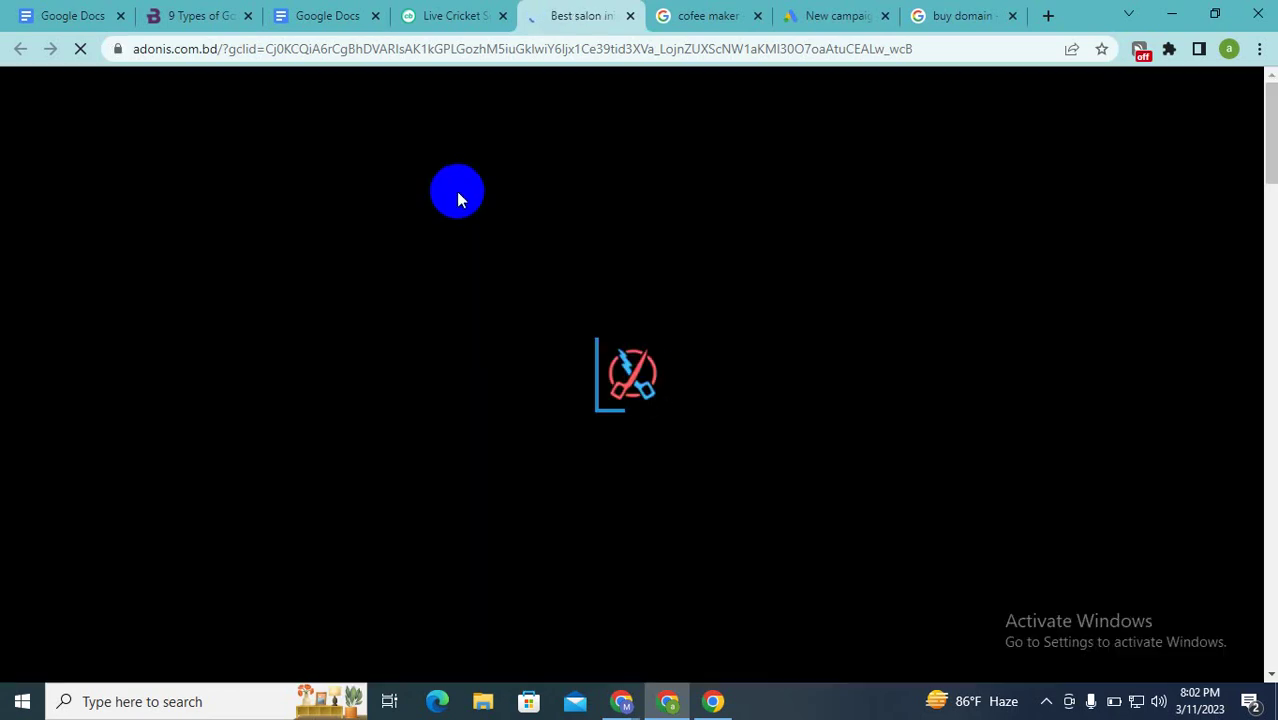
{"action": "left_click", "coordinate": [476, 10]}
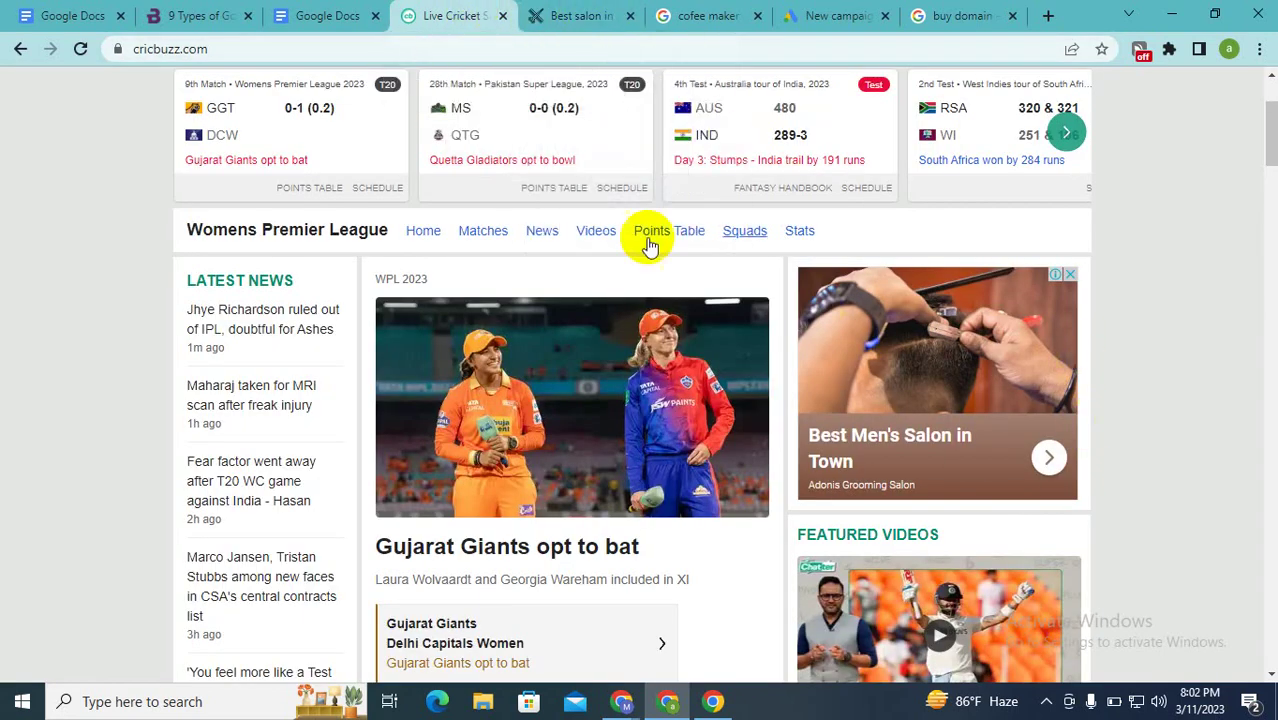
{"action": "scroll", "coordinate": [944, 358], "scroll_direction": "up", "scroll_amount": 2}
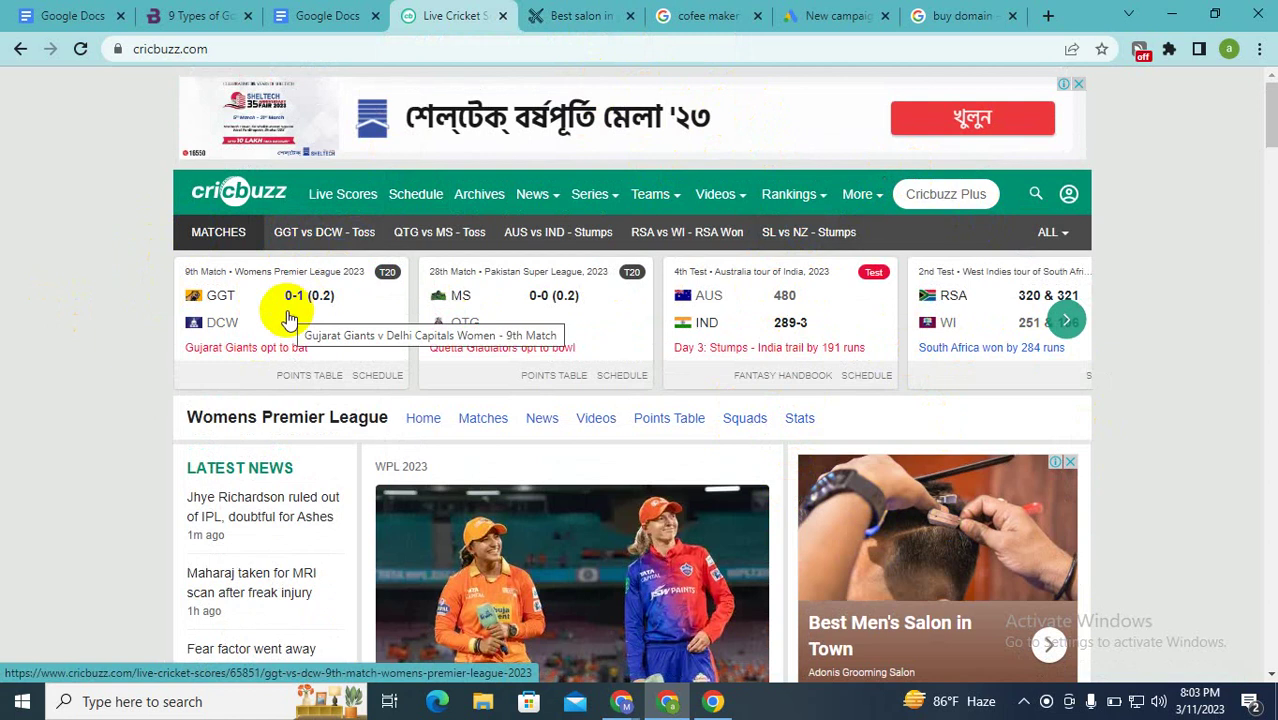
{"action": "scroll", "coordinate": [288, 318], "scroll_direction": "down", "scroll_amount": 7}
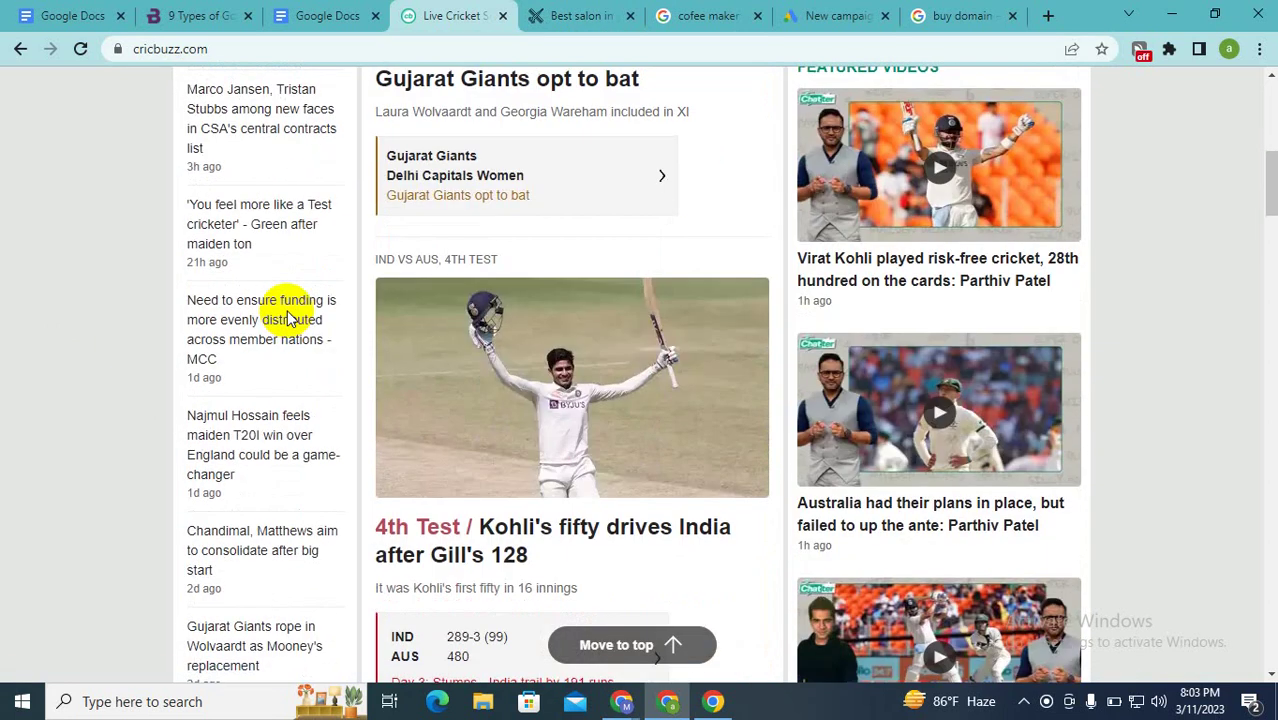
{"action": "scroll", "coordinate": [288, 318], "scroll_direction": "up", "scroll_amount": 3}
{"action": "scroll", "coordinate": [288, 318], "scroll_direction": "up", "scroll_amount": 3}
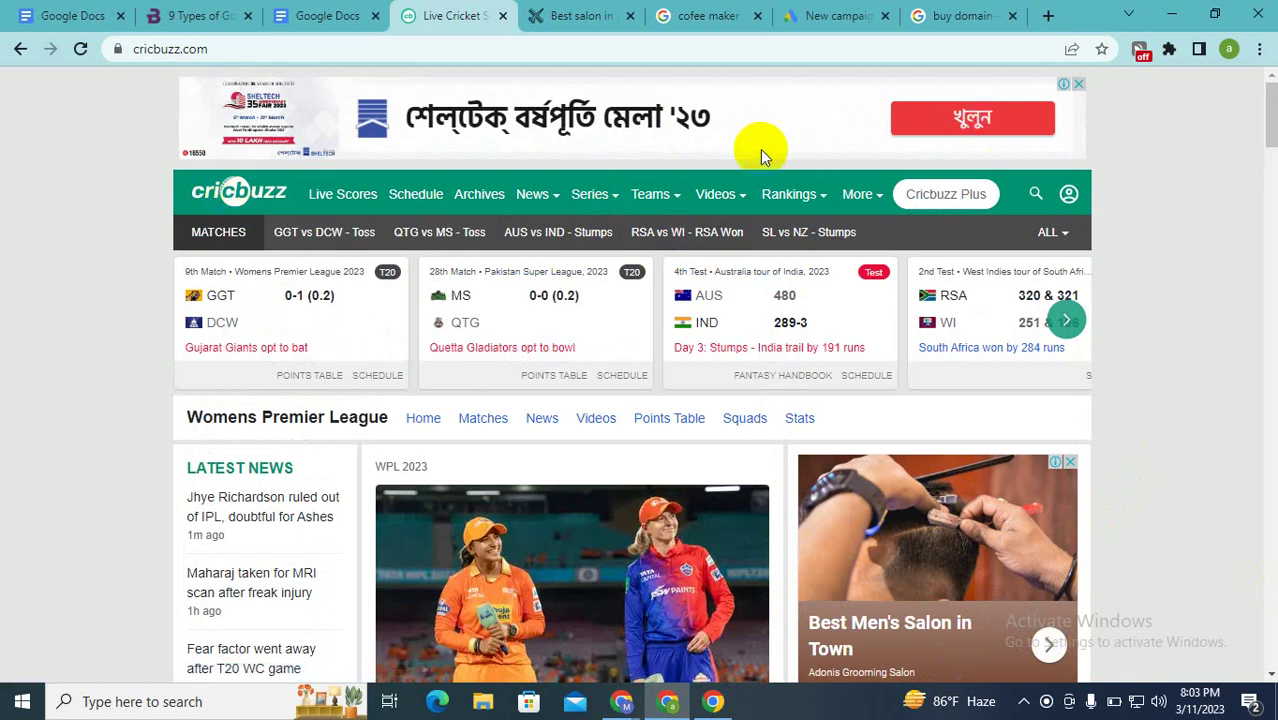
{"action": "mouse_move", "coordinate": [714, 253]}
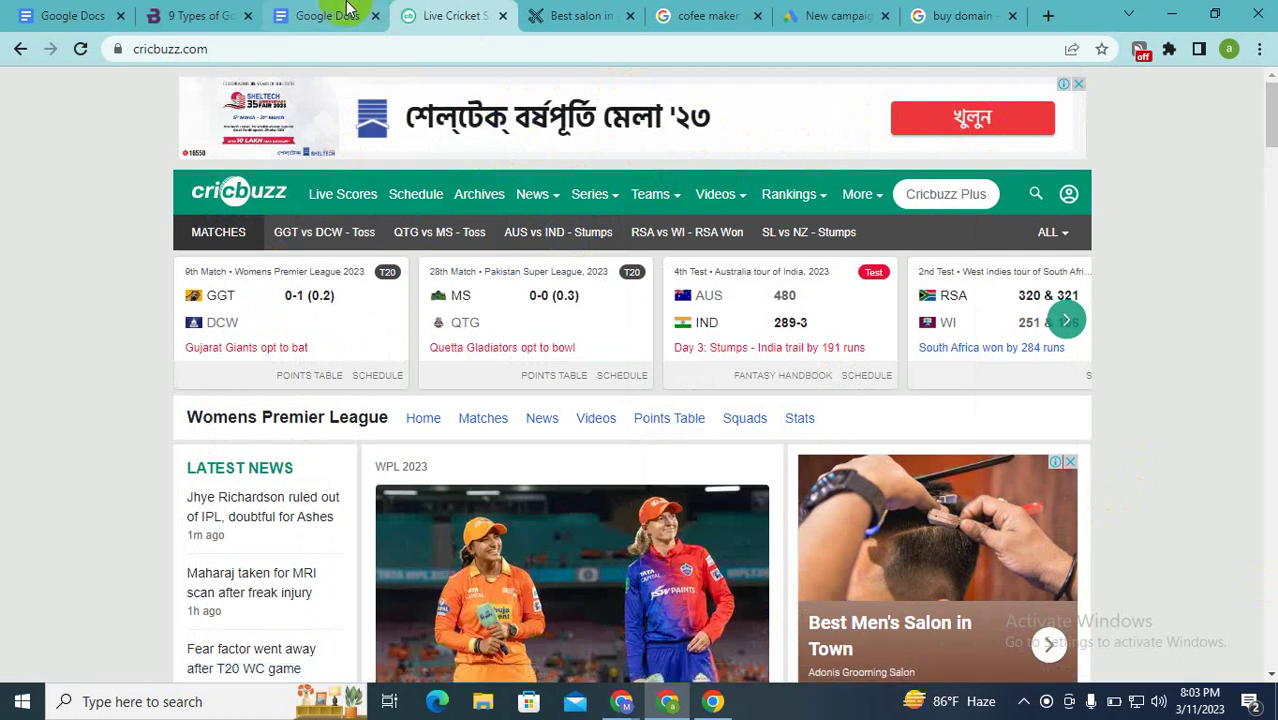
Step: Pick the Shopping card instead of Display under Select a campaign type
{"action": "left_click", "coordinate": [826, 12]}
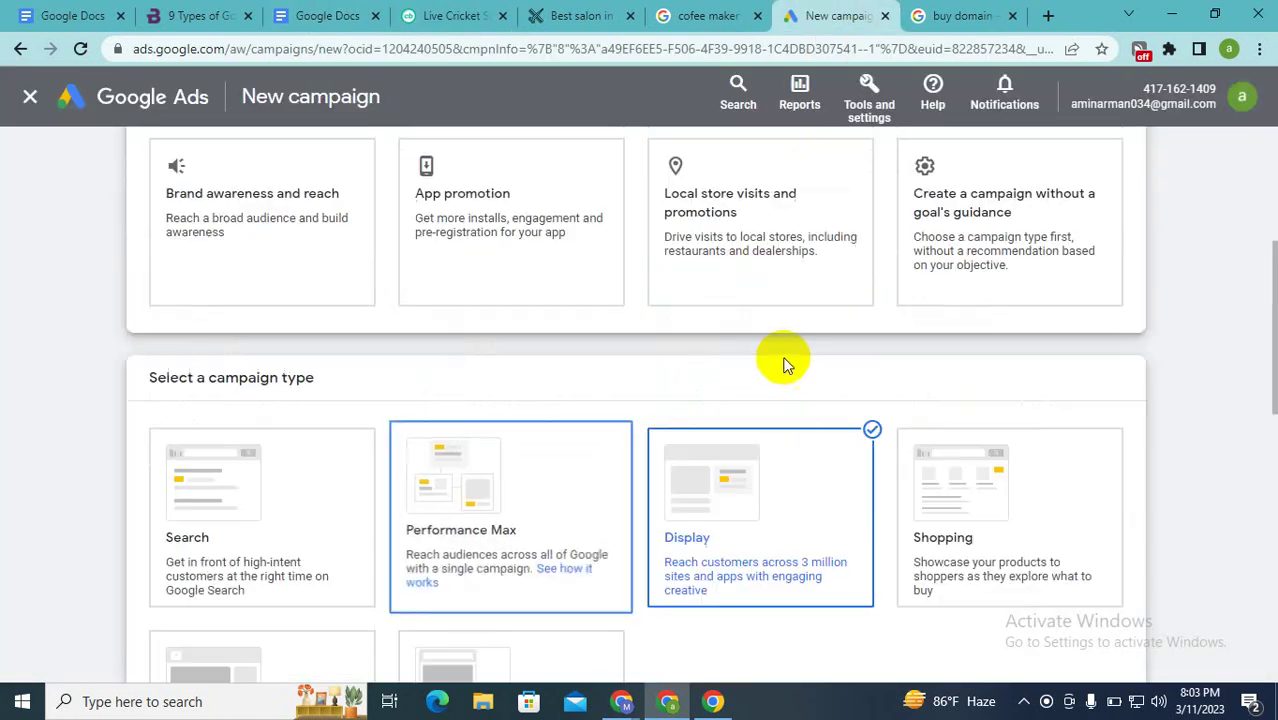
{"action": "scroll", "coordinate": [784, 365], "scroll_direction": "down", "scroll_amount": 1}
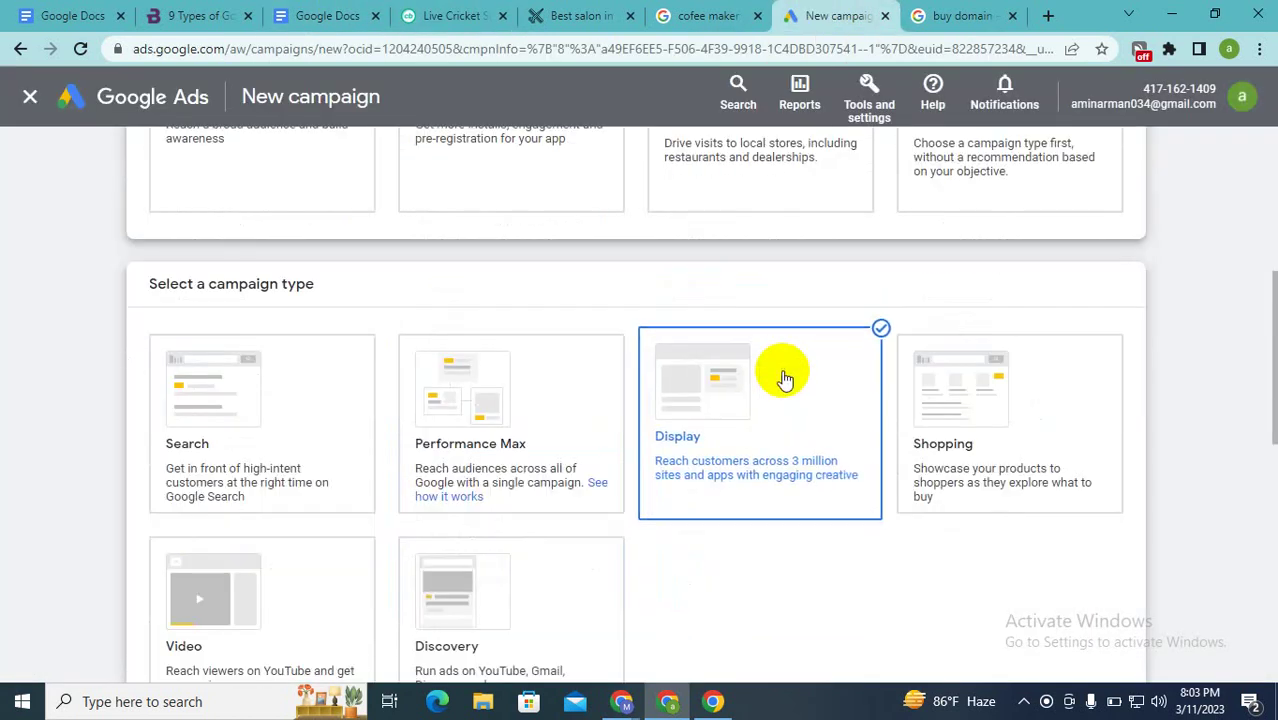
{"action": "left_click", "coordinate": [1040, 420]}
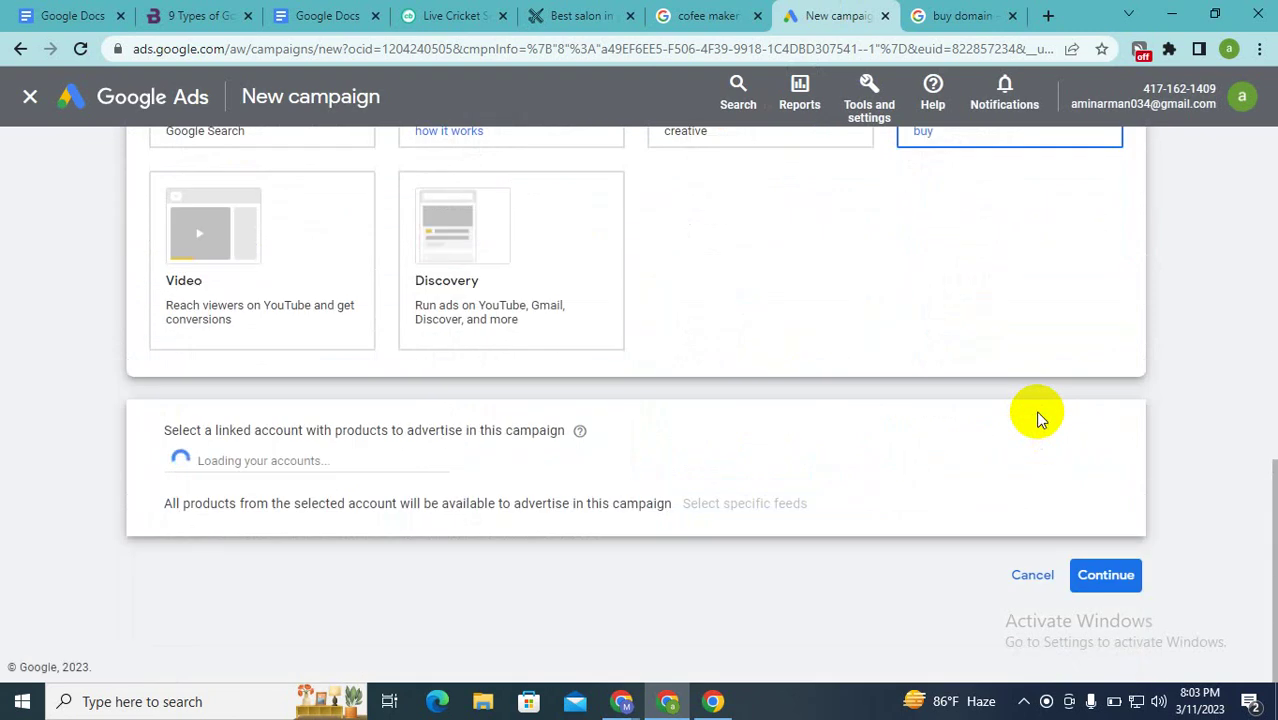
{"action": "scroll", "coordinate": [1040, 420], "scroll_direction": "up", "scroll_amount": 3}
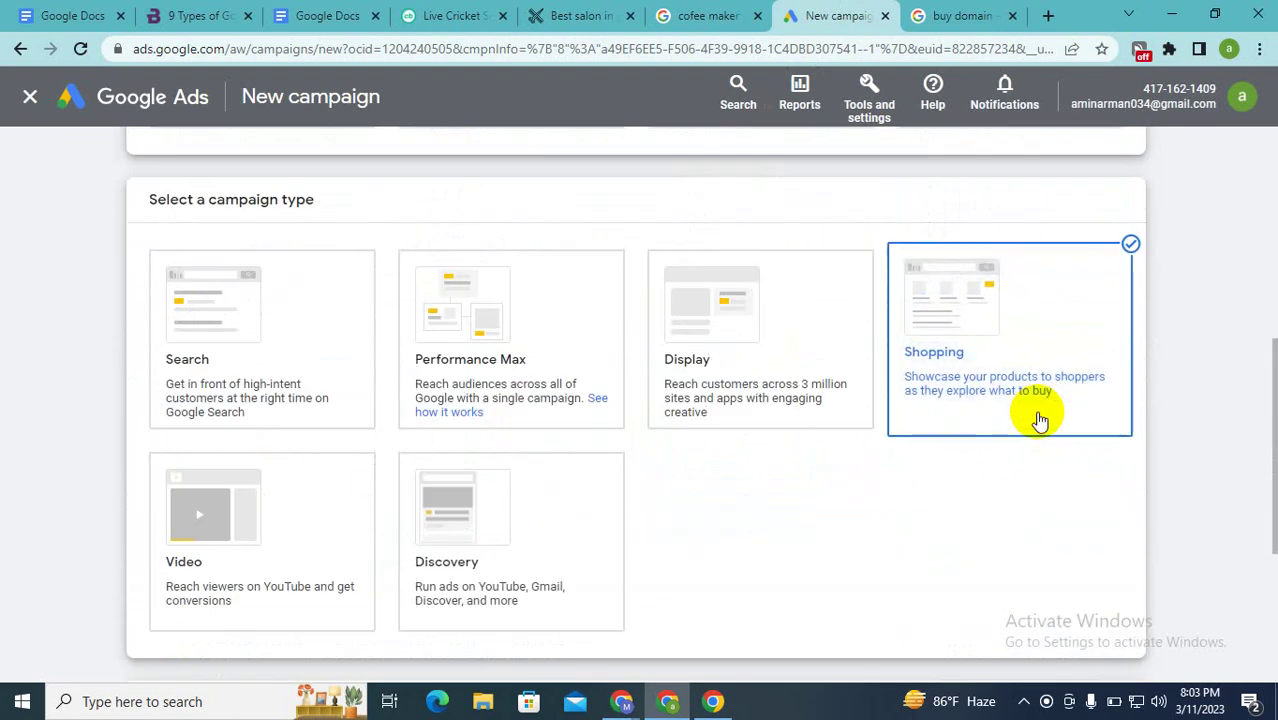
{"action": "scroll", "coordinate": [1061, 337], "scroll_direction": "up", "scroll_amount": 2}
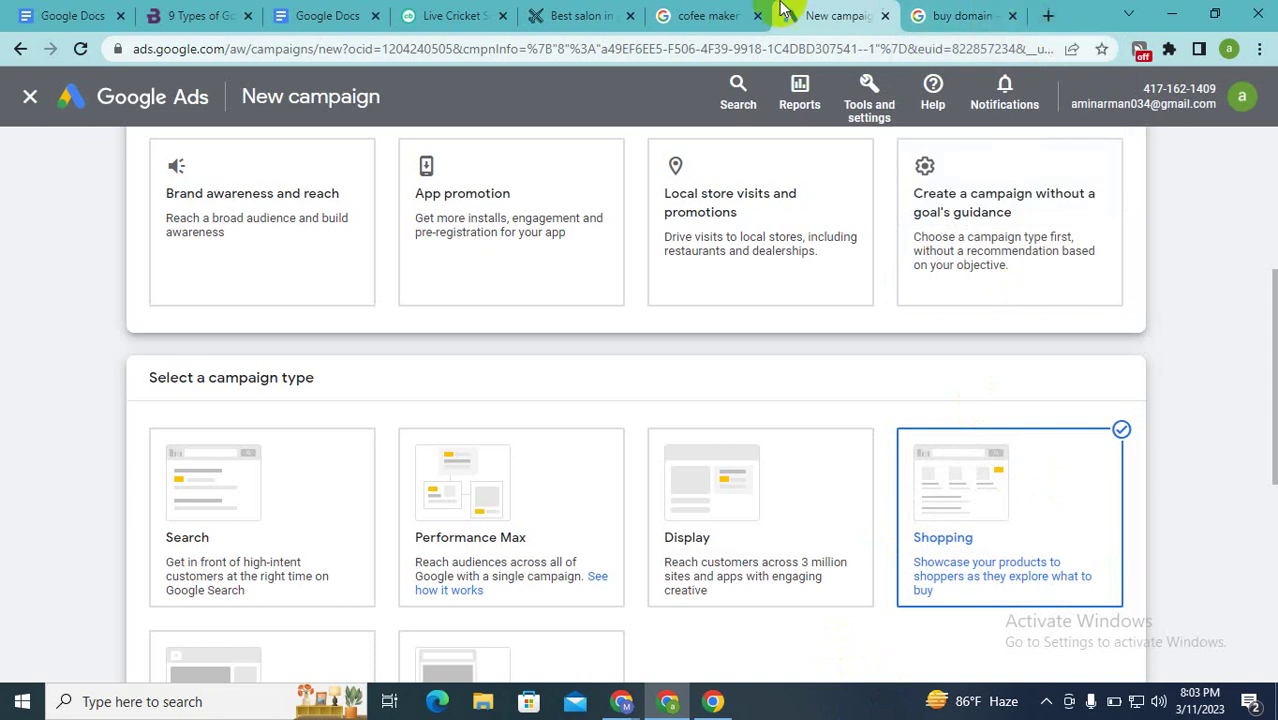
{"action": "left_click", "coordinate": [666, 13]}
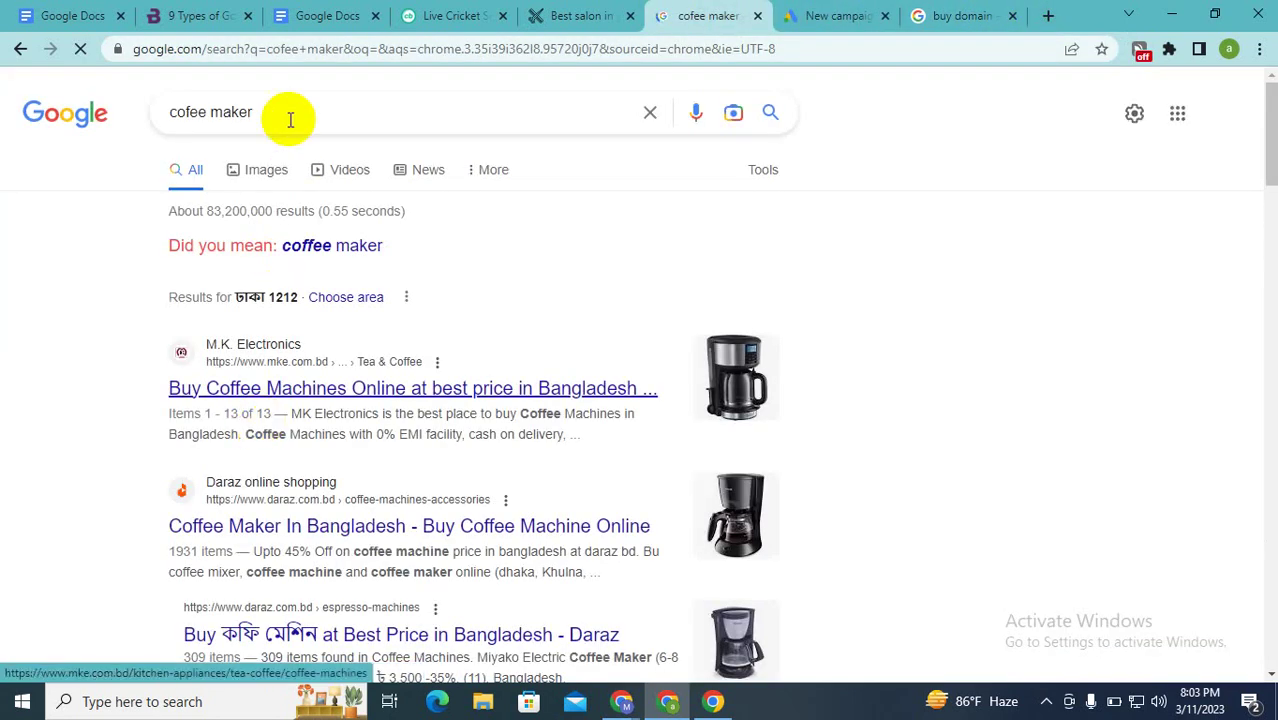
{"action": "left_click", "coordinate": [289, 114]}
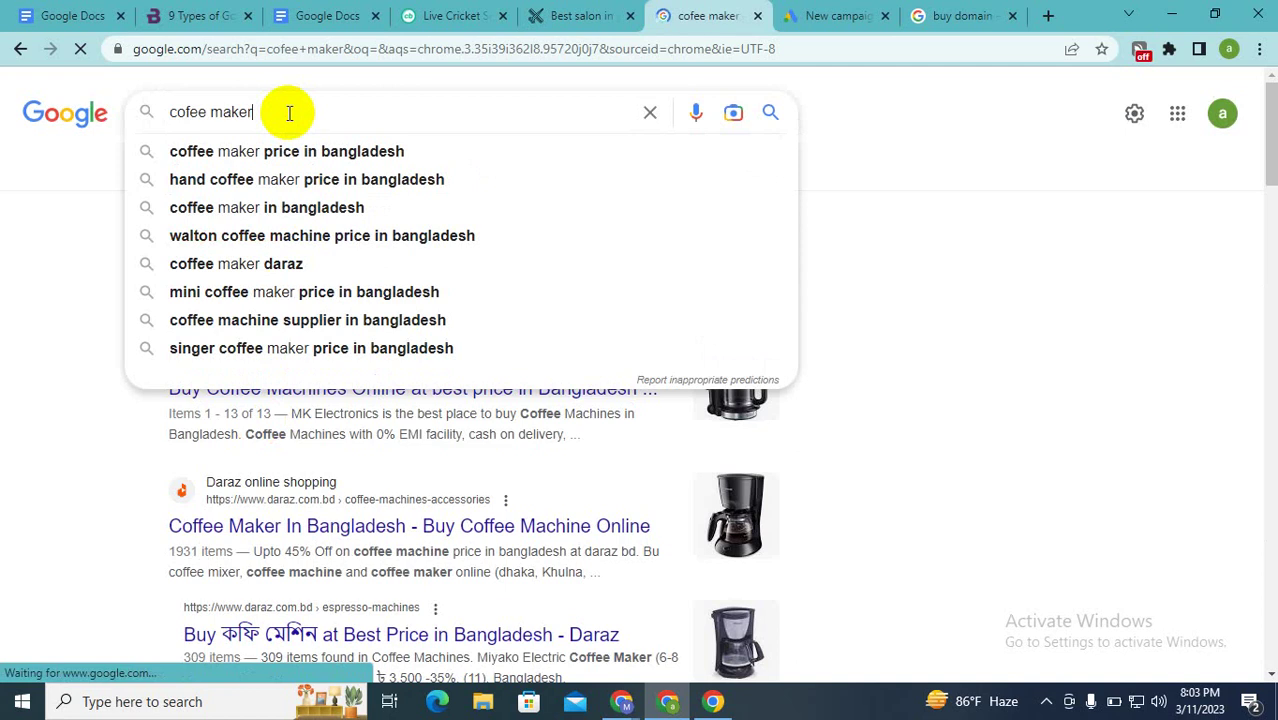
{"action": "key", "text": "Return"}
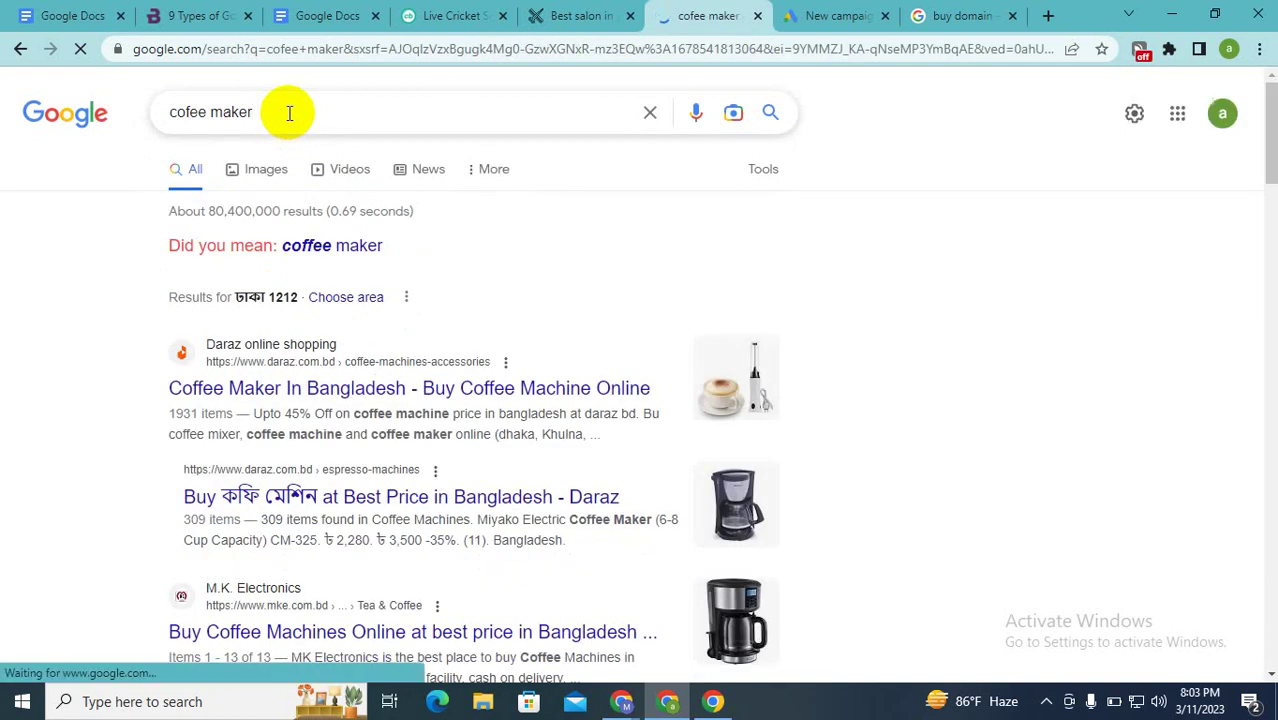
{"action": "scroll", "coordinate": [334, 134], "scroll_direction": "down", "scroll_amount": 5}
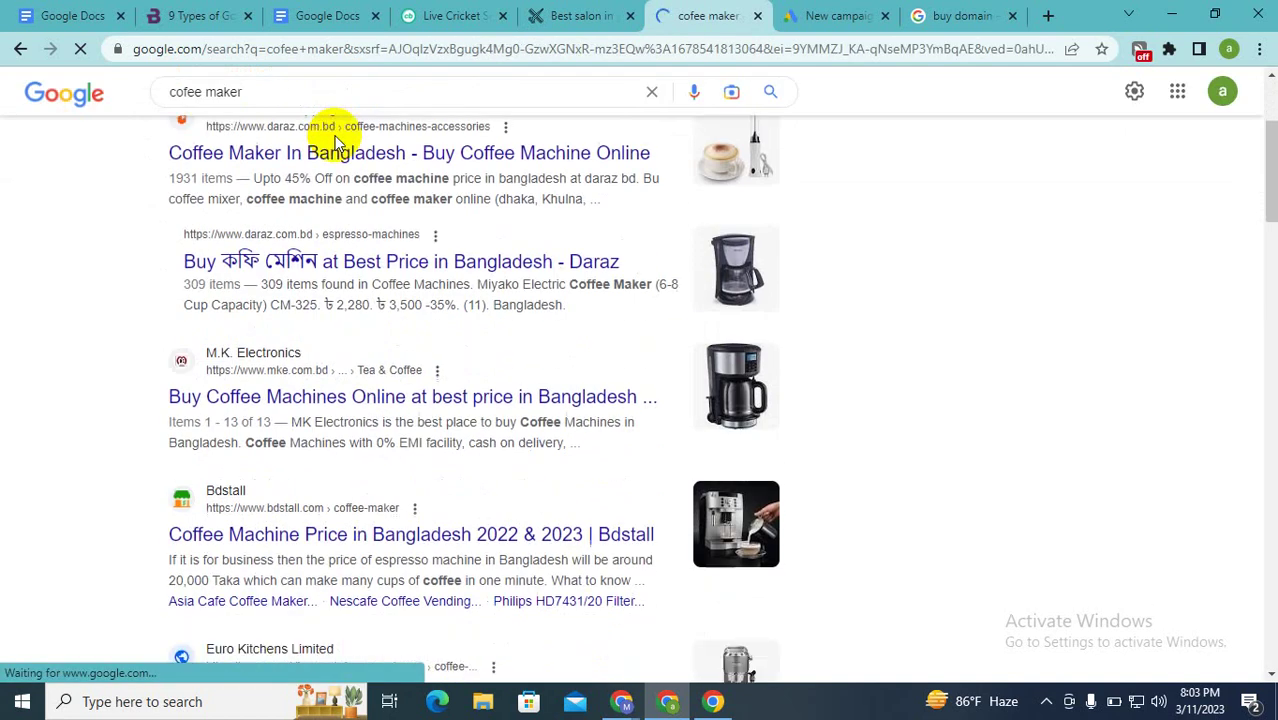
{"action": "scroll", "coordinate": [334, 134], "scroll_direction": "up", "scroll_amount": 5}
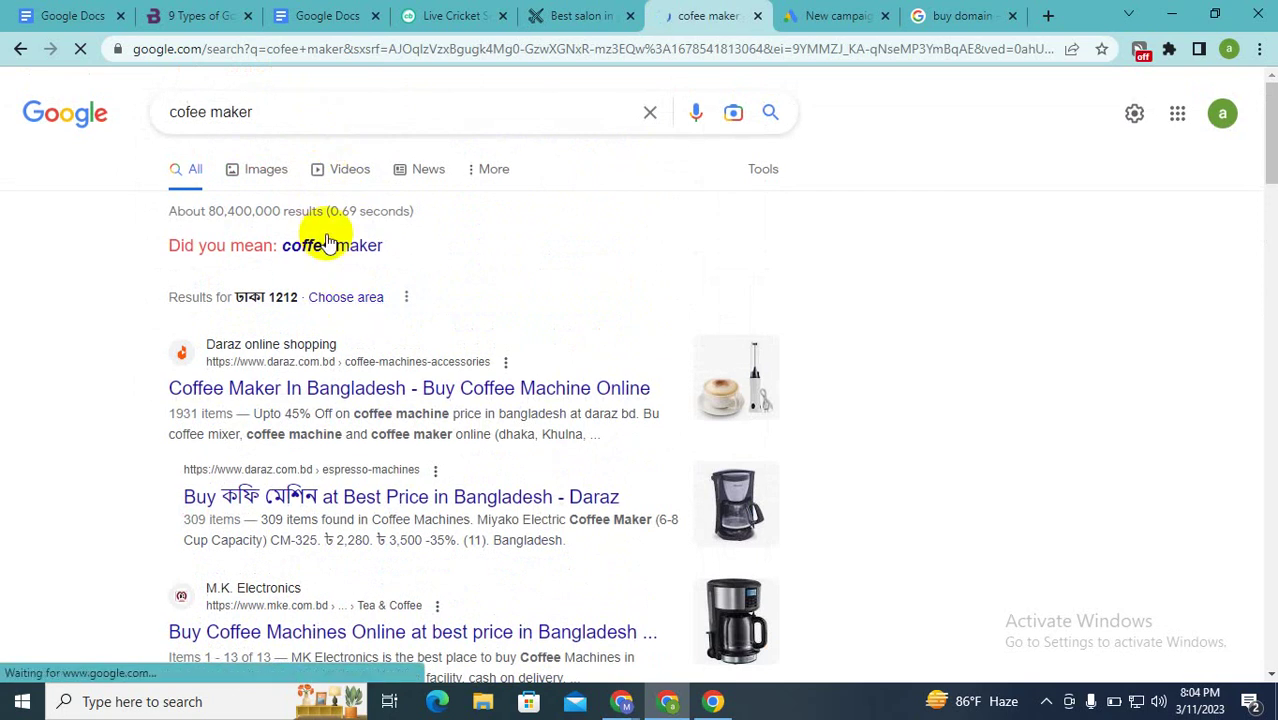
{"action": "scroll", "coordinate": [340, 270], "scroll_direction": "down", "scroll_amount": 10}
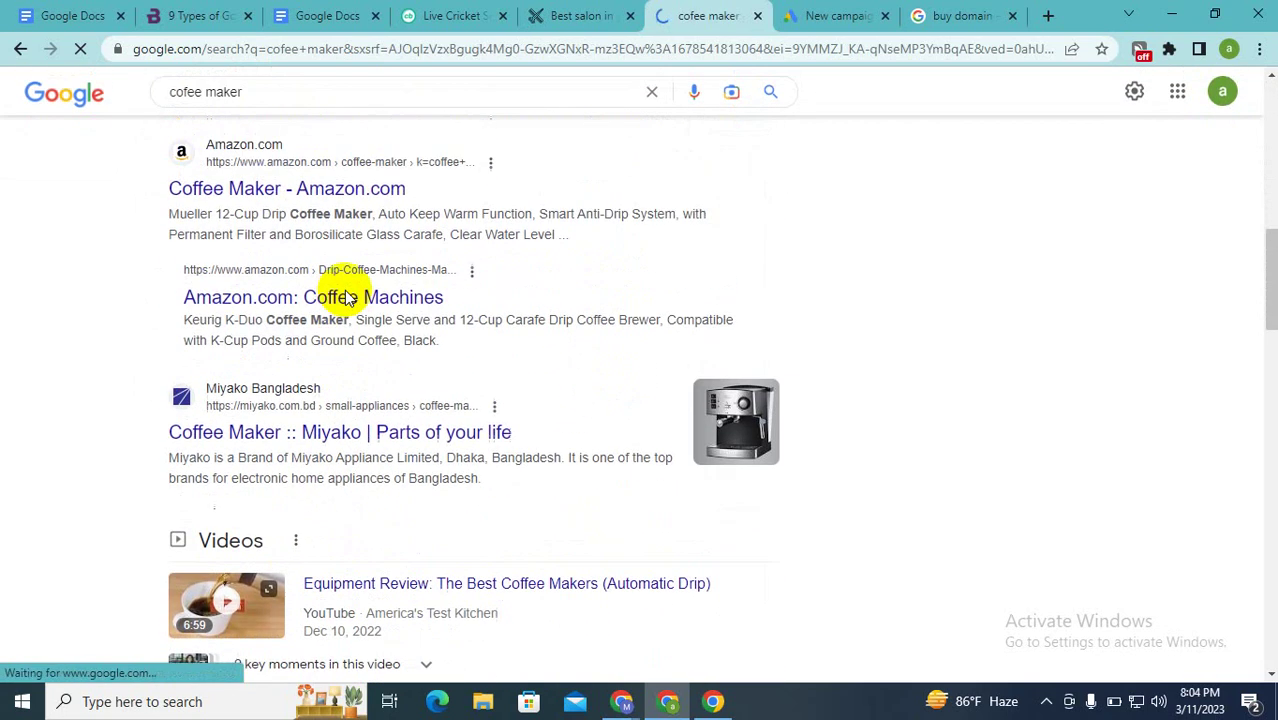
{"action": "scroll", "coordinate": [345, 294], "scroll_direction": "up", "scroll_amount": 10}
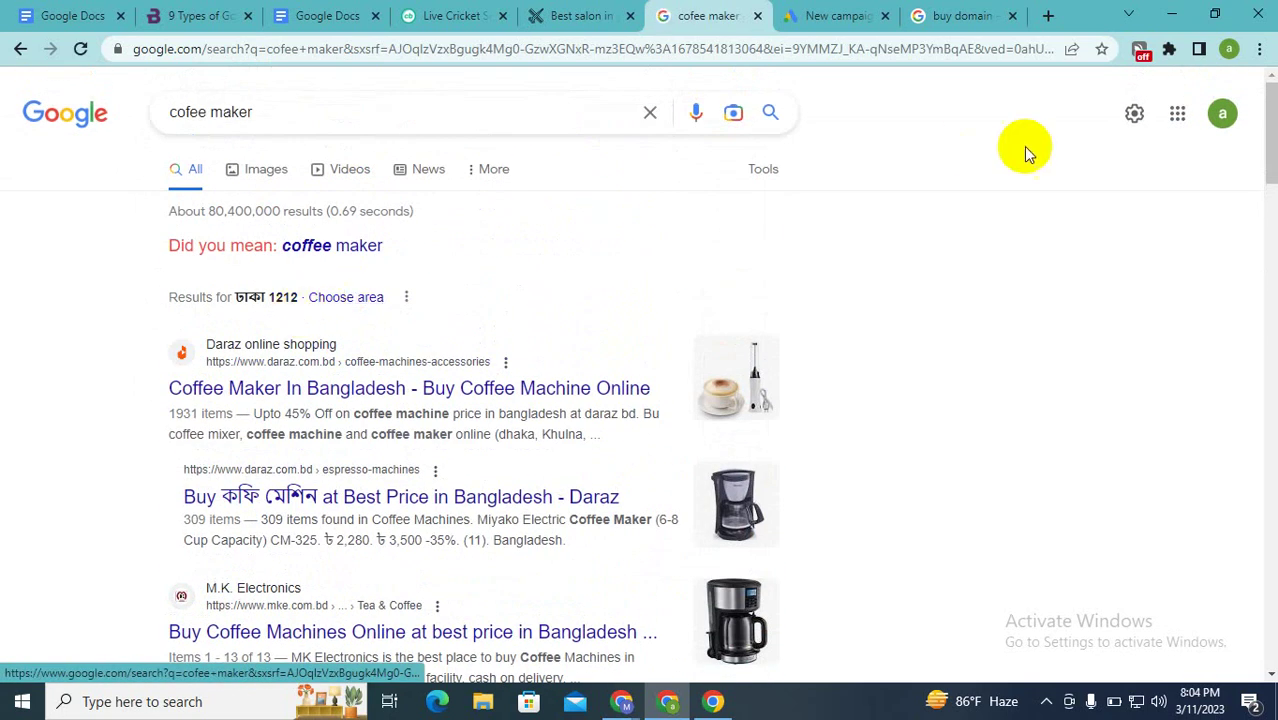
Step: Connect Turbo VPN and reload the cofee maker search results
{"action": "left_click", "coordinate": [1140, 50]}
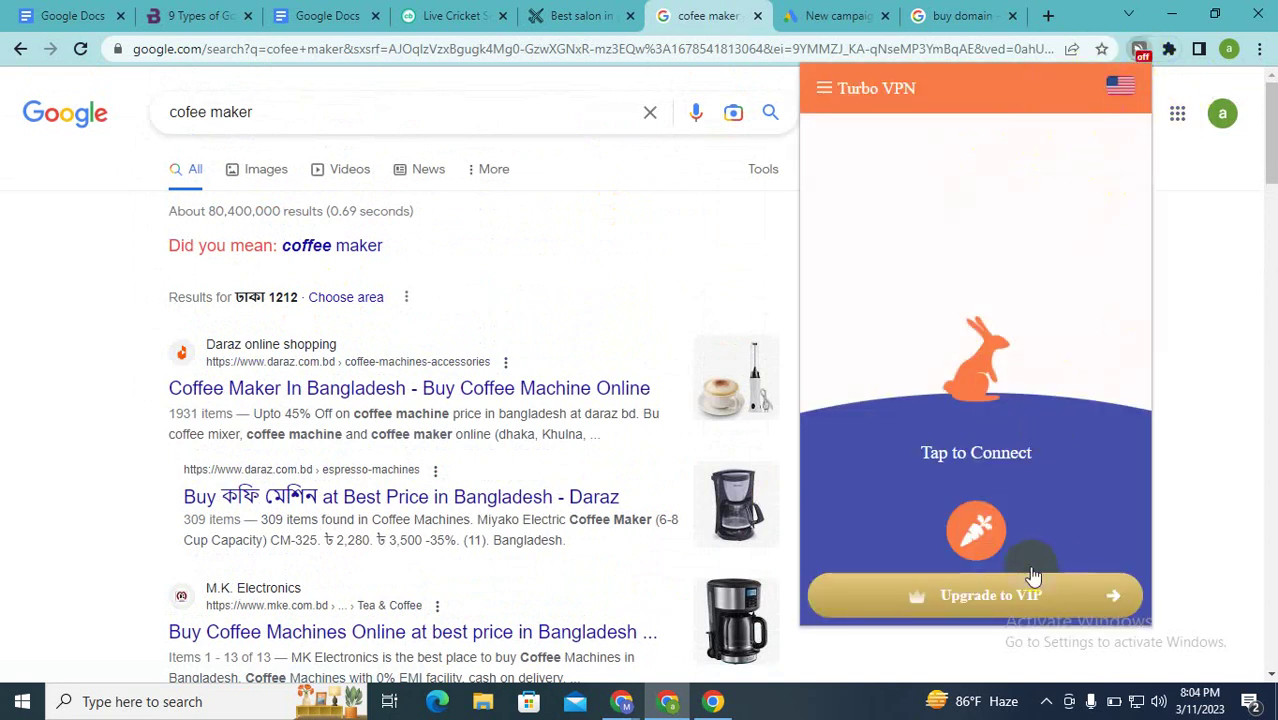
{"action": "left_click", "coordinate": [984, 523]}
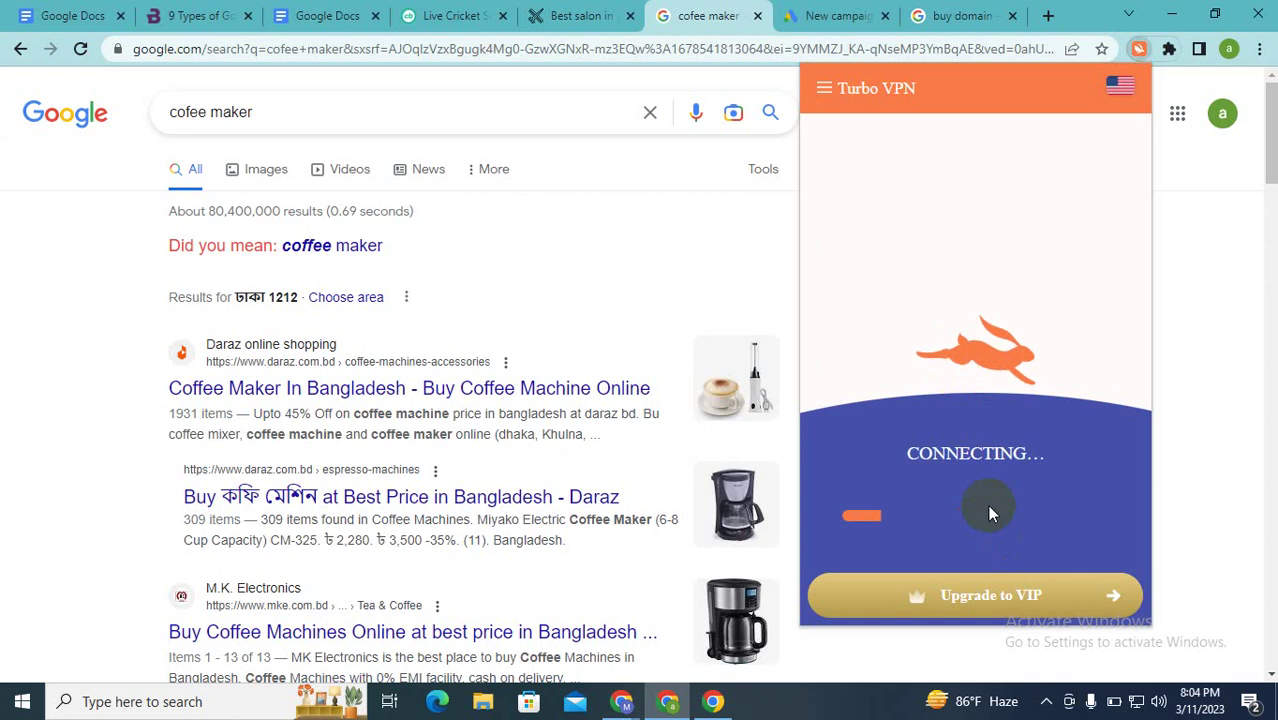
{"action": "left_click", "coordinate": [678, 272]}
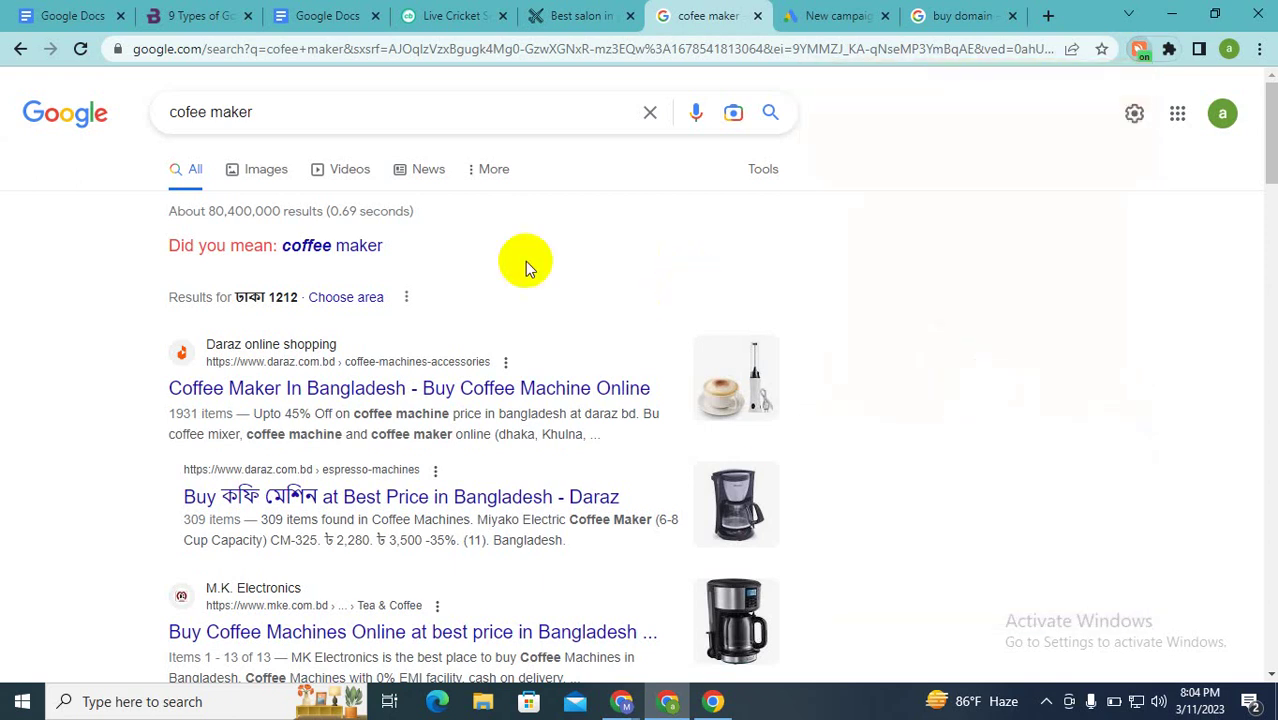
{"action": "left_click", "coordinate": [80, 50]}
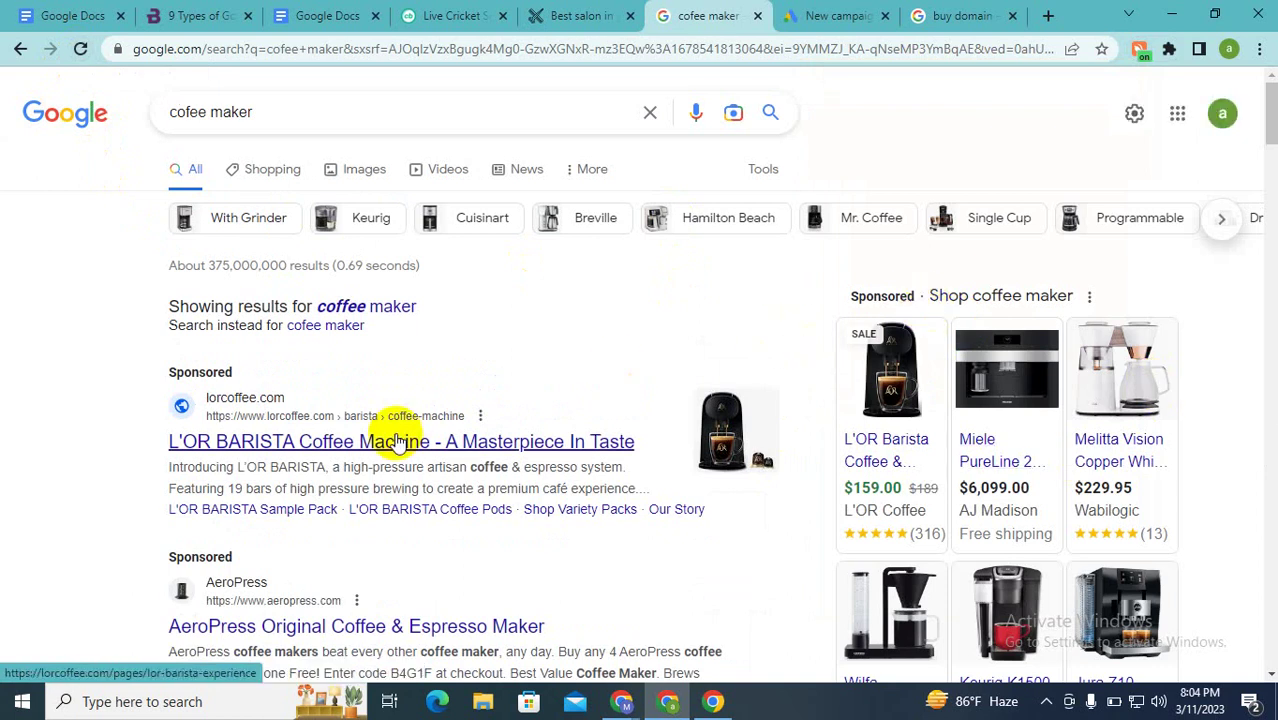
Step: Review the sponsored coffee maker ads, highlighting the first one, and recheck the VPN status
{"action": "scroll", "coordinate": [397, 441], "scroll_direction": "down", "scroll_amount": 2}
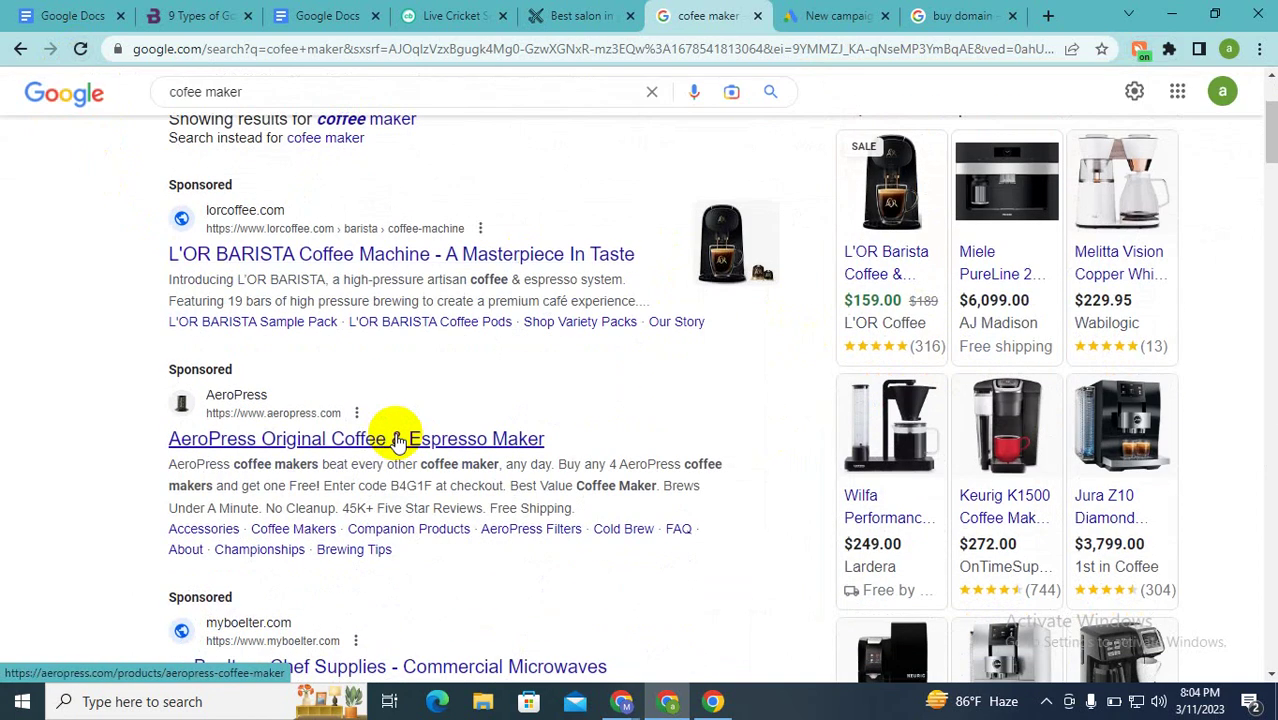
{"action": "scroll", "coordinate": [397, 441], "scroll_direction": "down", "scroll_amount": 2}
{"action": "scroll", "coordinate": [397, 437], "scroll_direction": "up", "scroll_amount": 3}
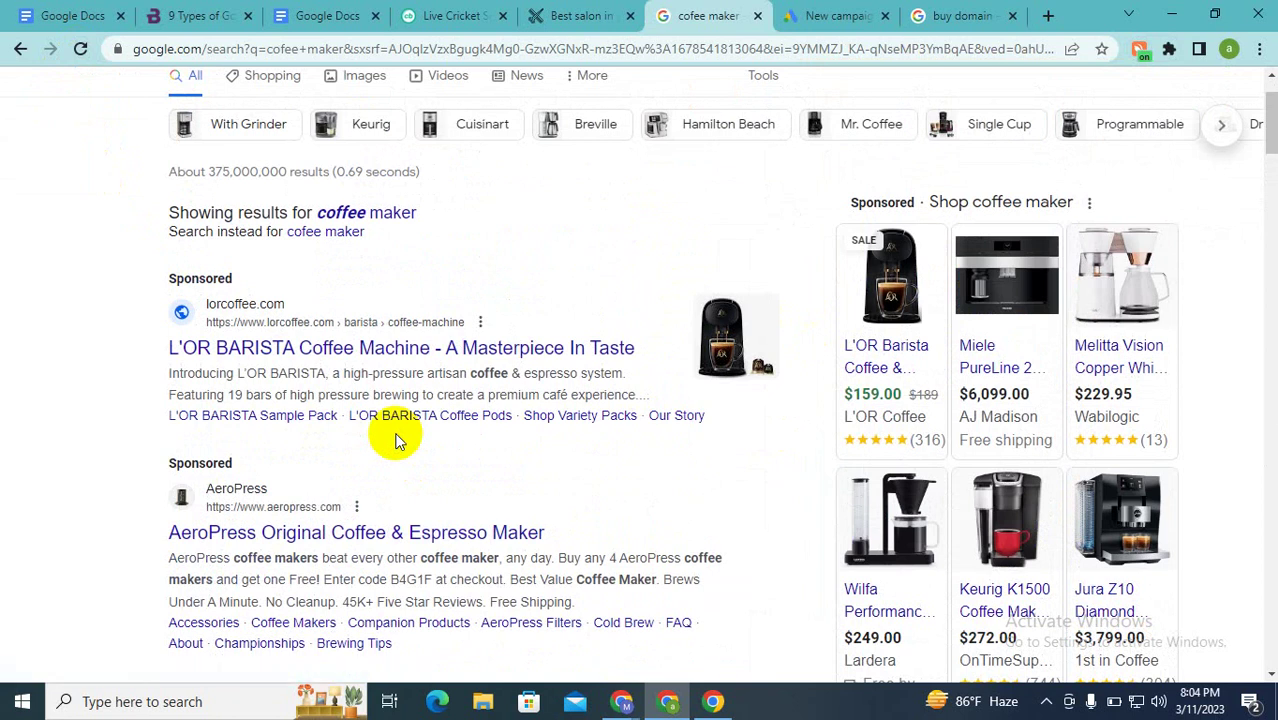
{"action": "scroll", "coordinate": [397, 441], "scroll_direction": "up", "scroll_amount": 1}
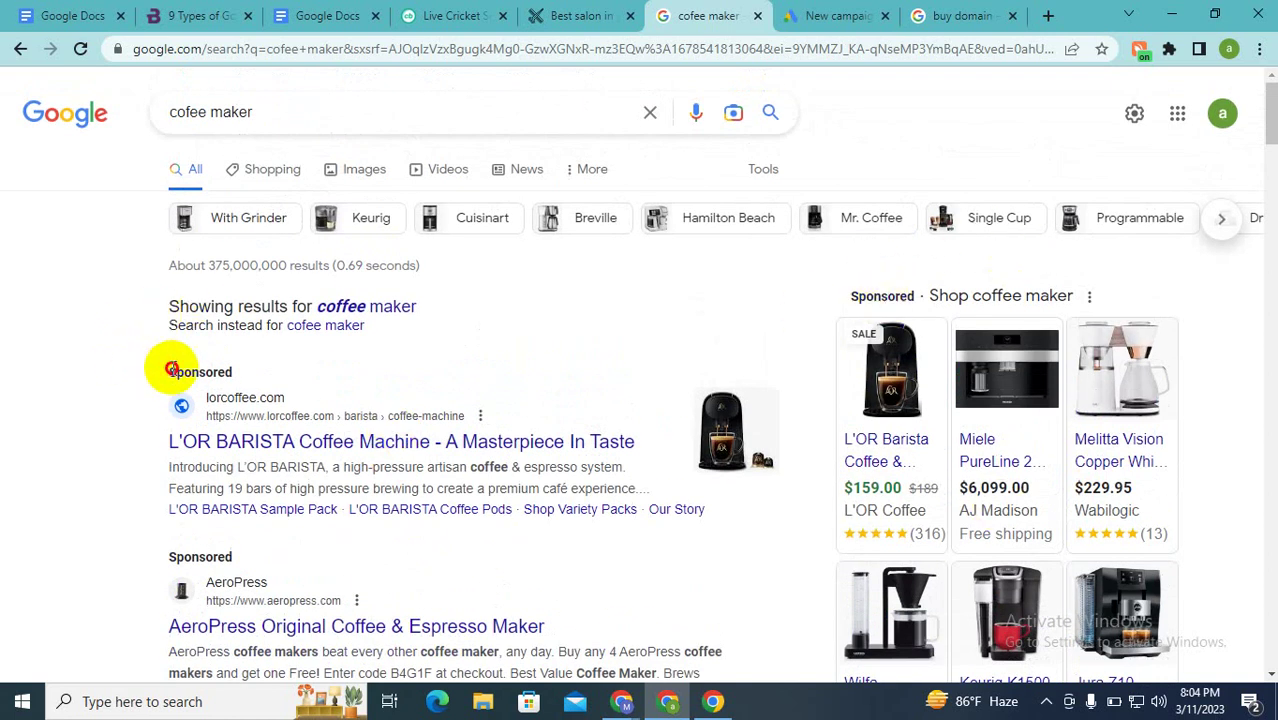
{"action": "left_click_drag", "start_coordinate": [163, 365], "coordinate": [288, 391]}
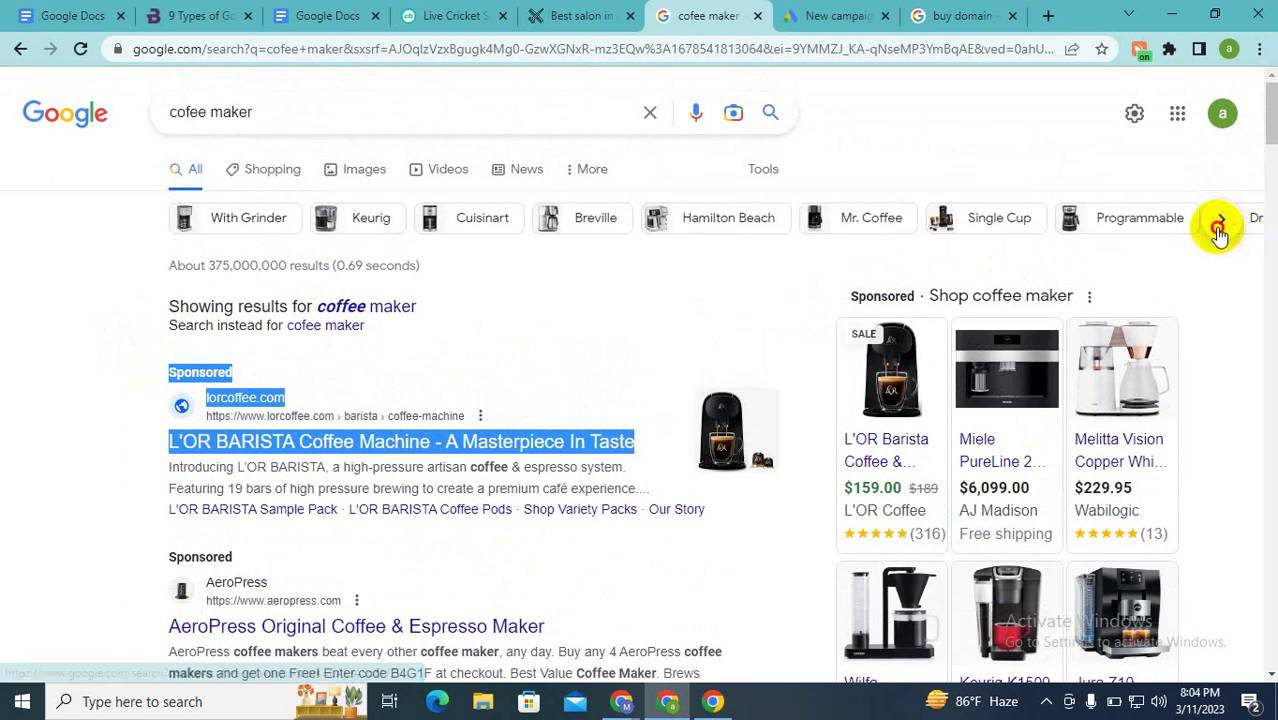
{"action": "left_click", "coordinate": [1220, 222]}
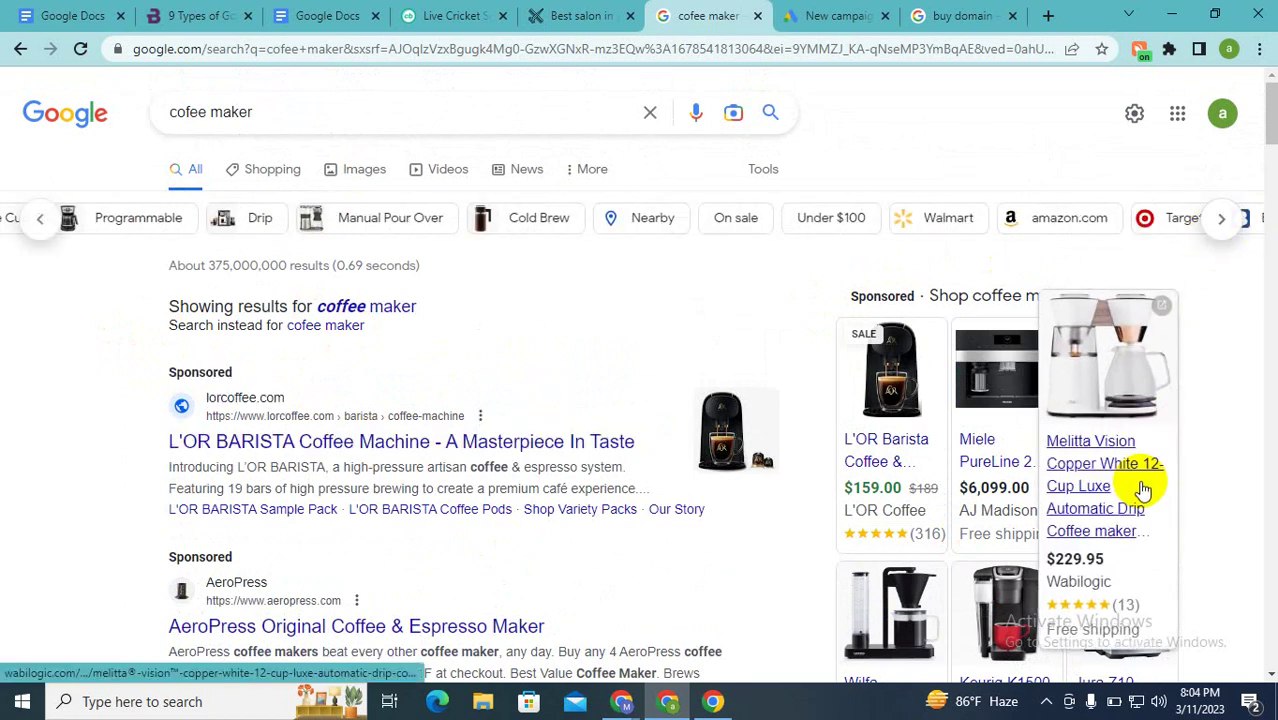
{"action": "scroll", "coordinate": [1135, 485], "scroll_direction": "down", "scroll_amount": 7}
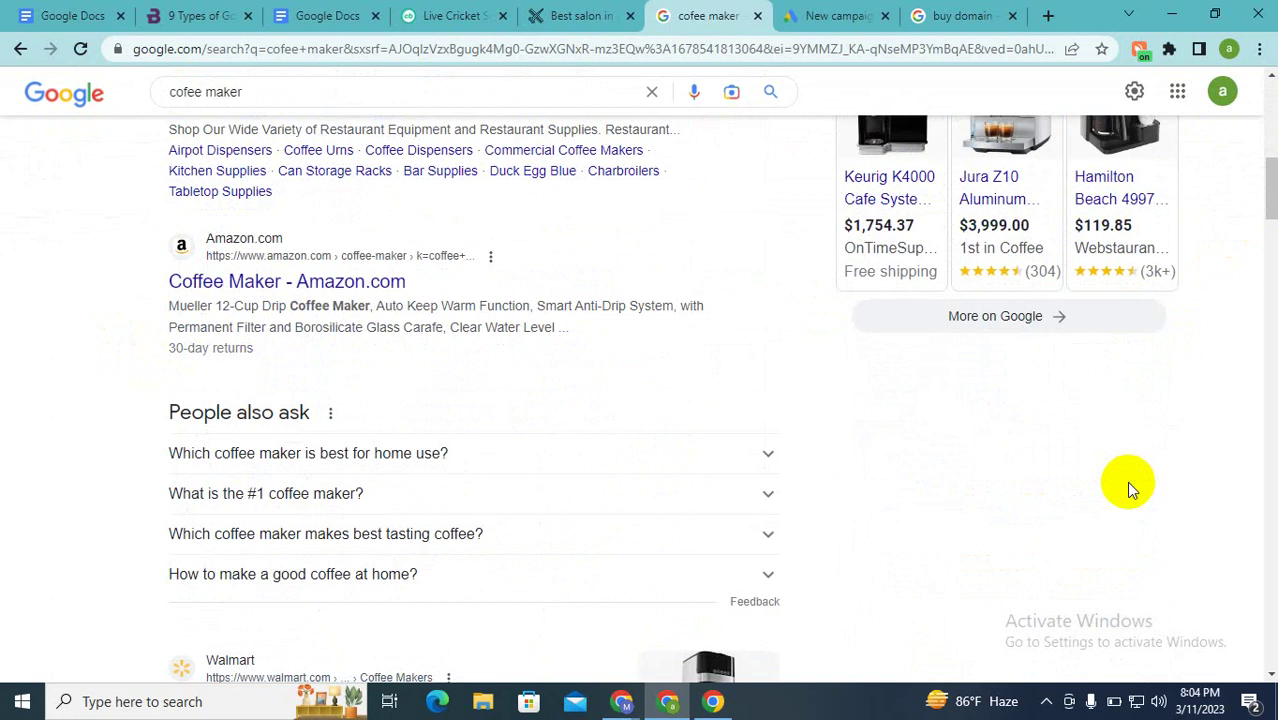
{"action": "left_click", "coordinate": [1138, 50]}
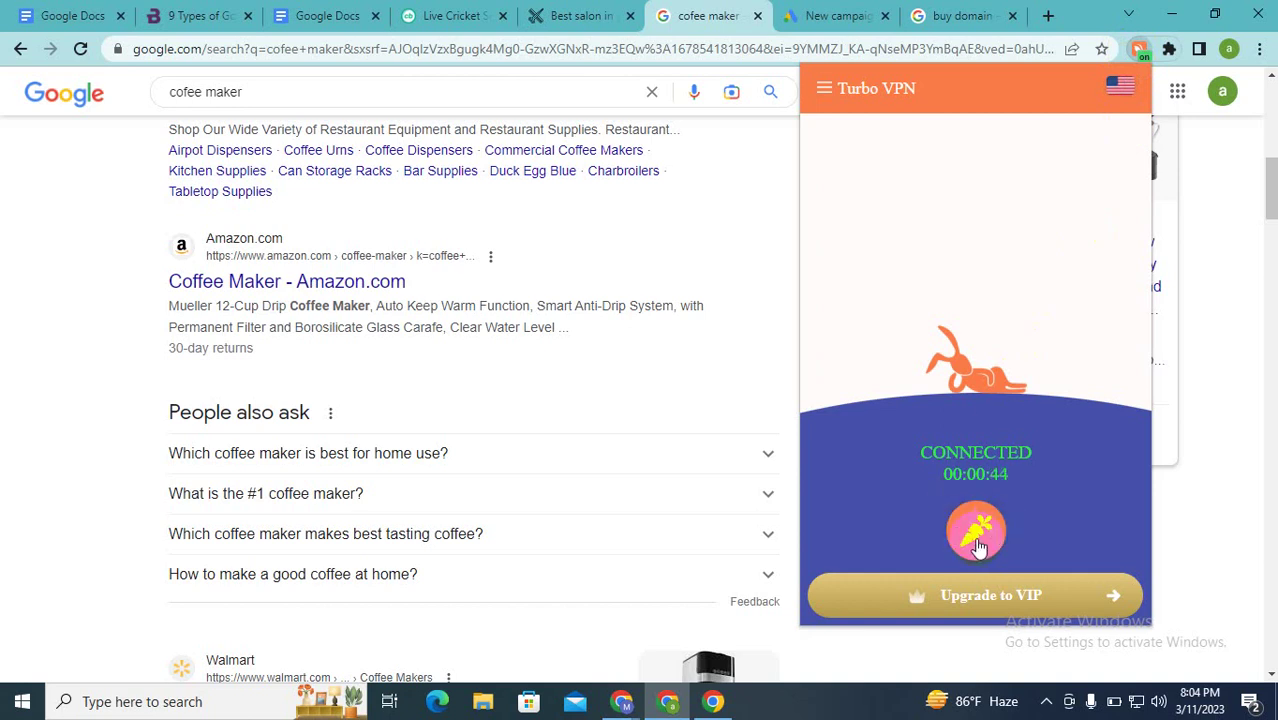
Step: Disconnect Turbo VPN, reload the cofee maker results without ads, and return to Google Ads
{"action": "left_click", "coordinate": [978, 546]}
{"action": "left_click", "coordinate": [1221, 457]}
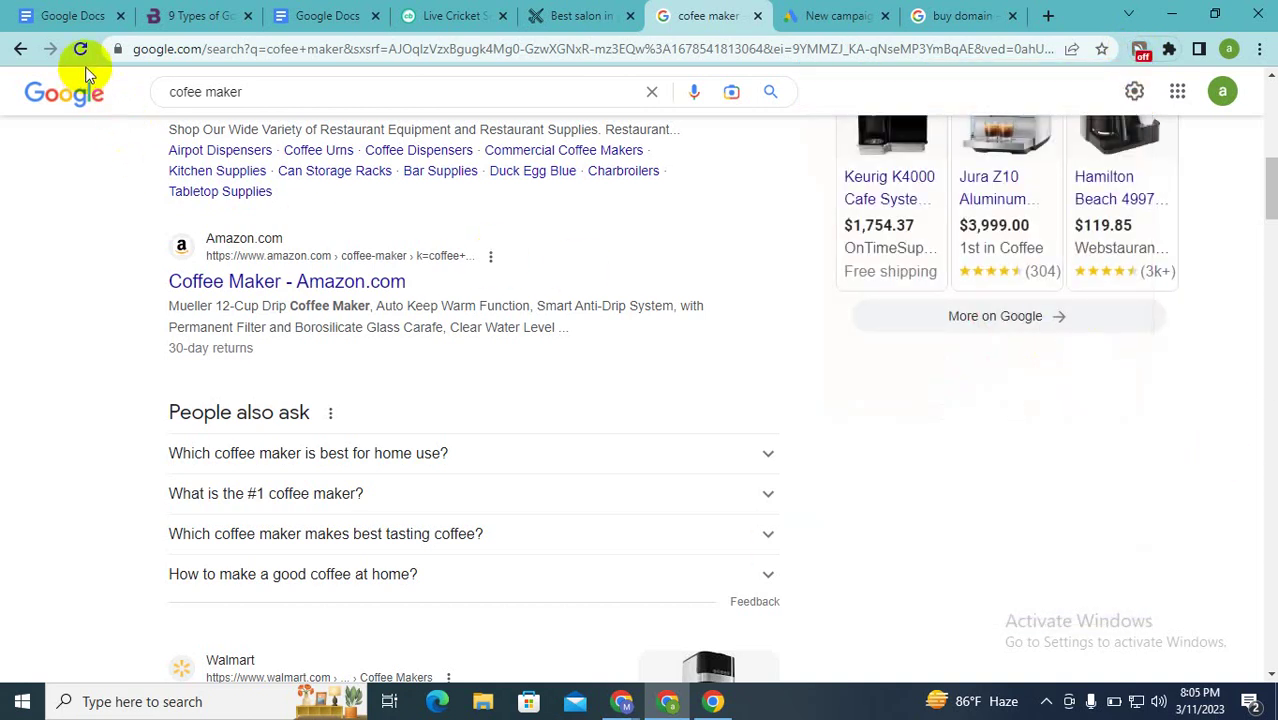
{"action": "left_click", "coordinate": [80, 49]}
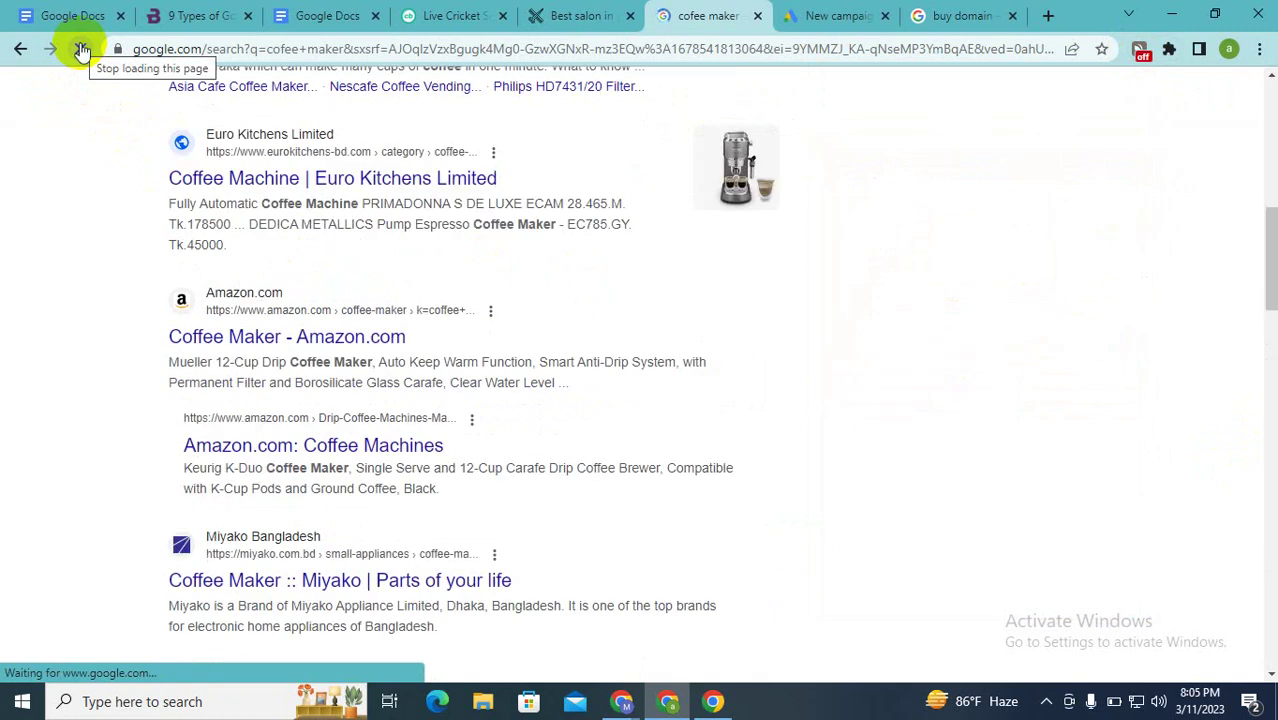
{"action": "scroll", "coordinate": [415, 393], "scroll_direction": "up", "scroll_amount": 3}
{"action": "scroll", "coordinate": [415, 393], "scroll_direction": "up", "scroll_amount": 4}
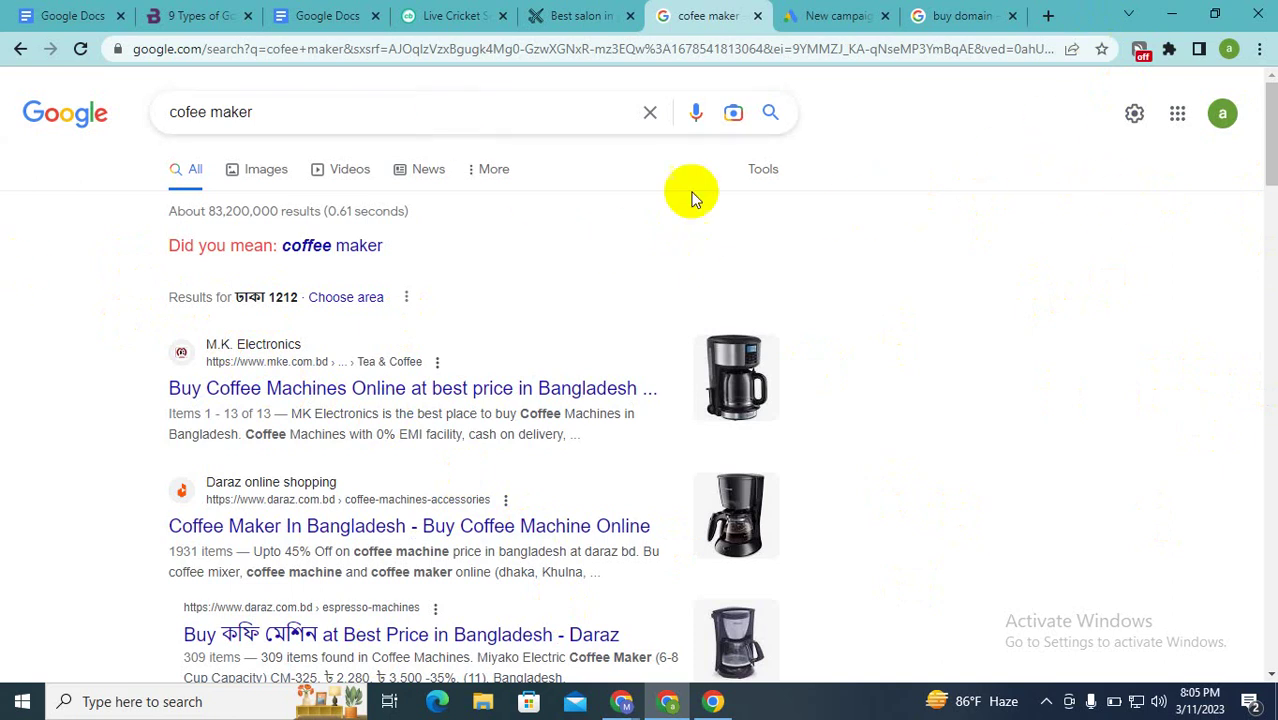
{"action": "left_click", "coordinate": [818, 12]}
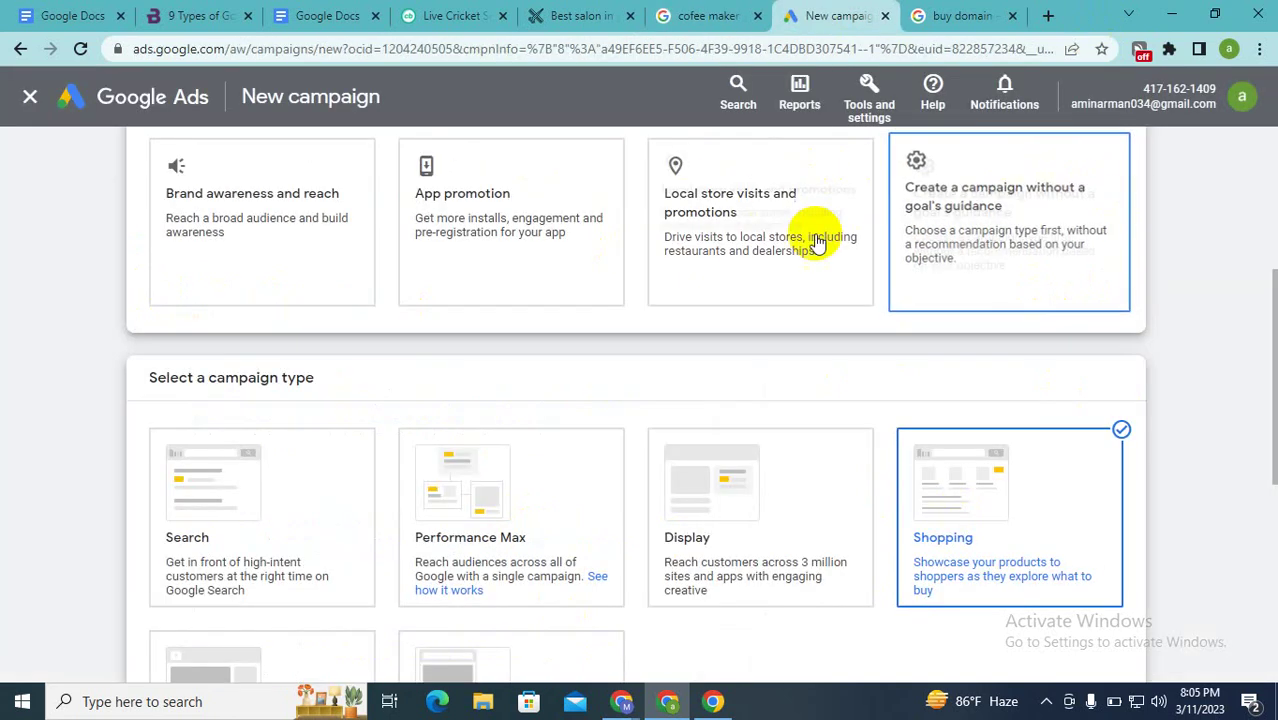
{"action": "scroll", "coordinate": [818, 240], "scroll_direction": "down", "scroll_amount": 2}
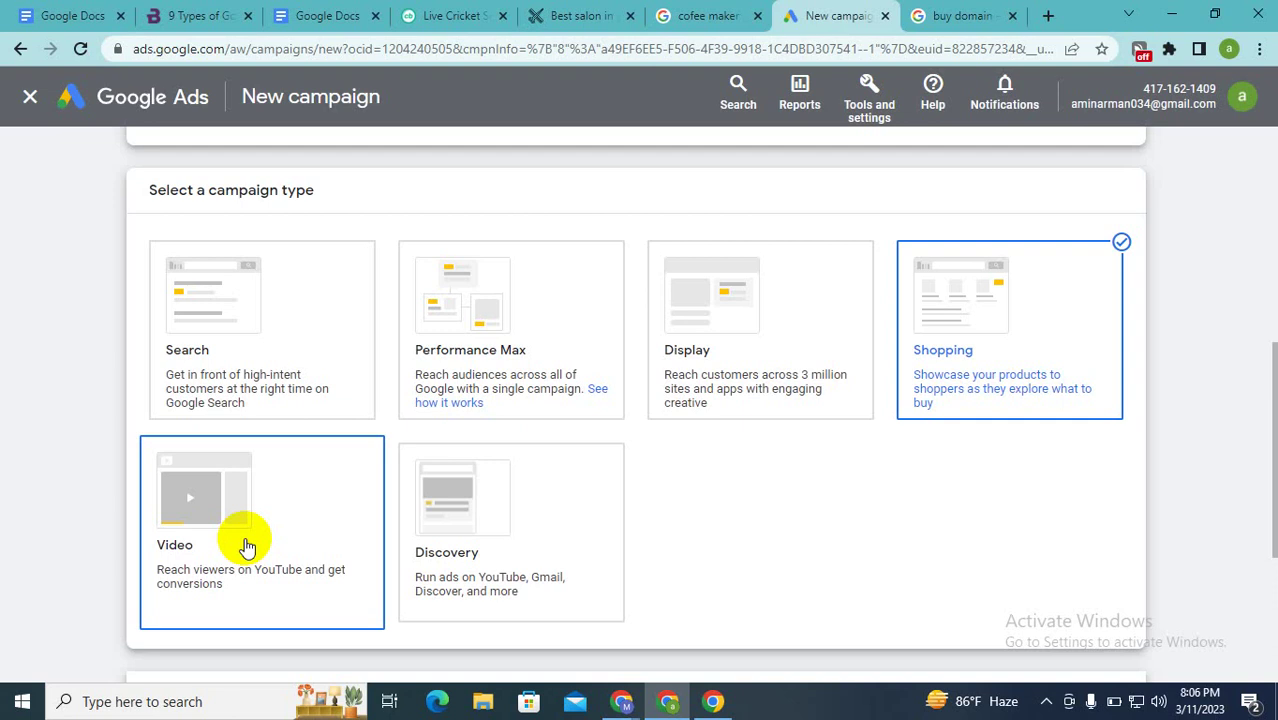
{"action": "scroll", "coordinate": [388, 520], "scroll_direction": "up", "scroll_amount": 2}
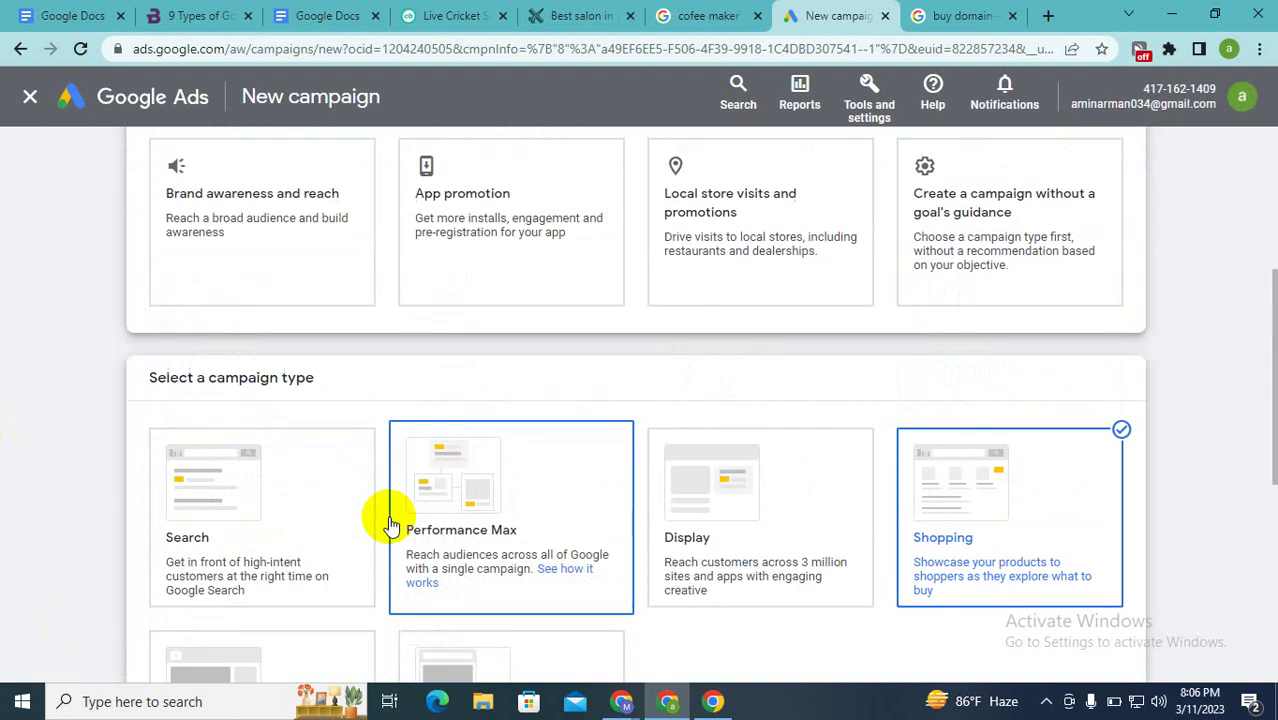
{"action": "scroll", "coordinate": [388, 524], "scroll_direction": "up", "scroll_amount": 3}
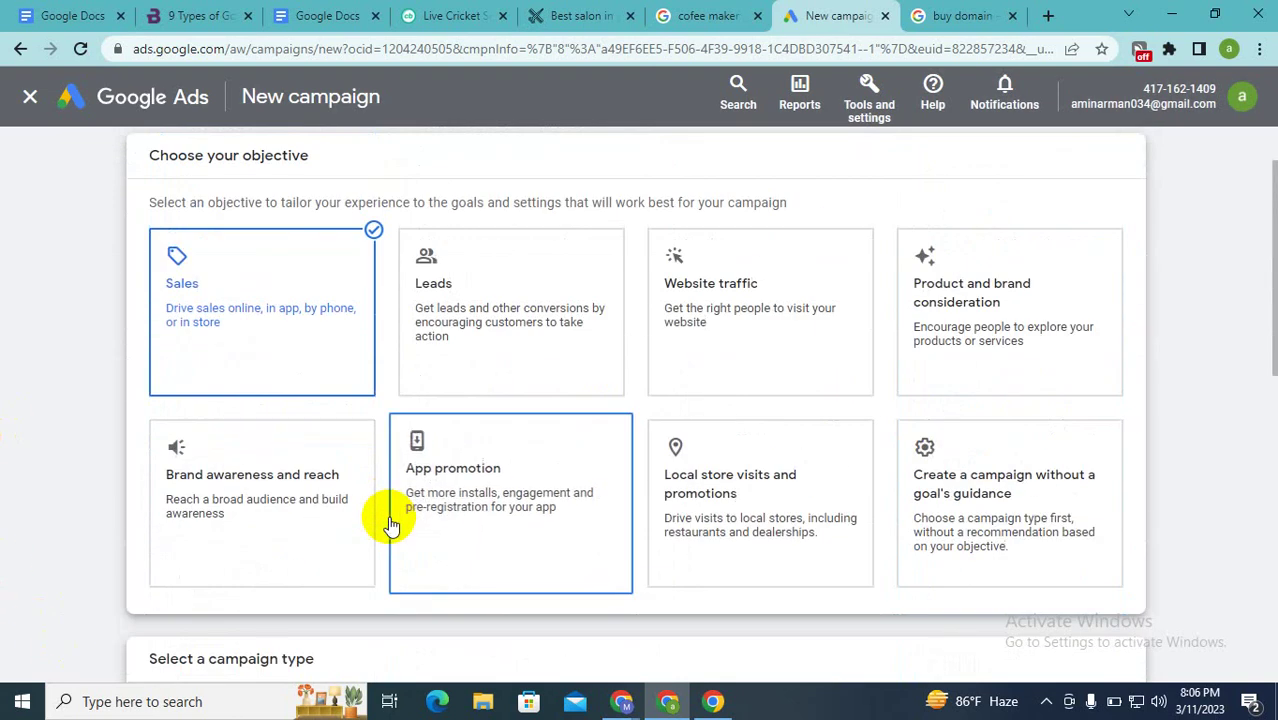
{"action": "left_click", "coordinate": [567, 328]}
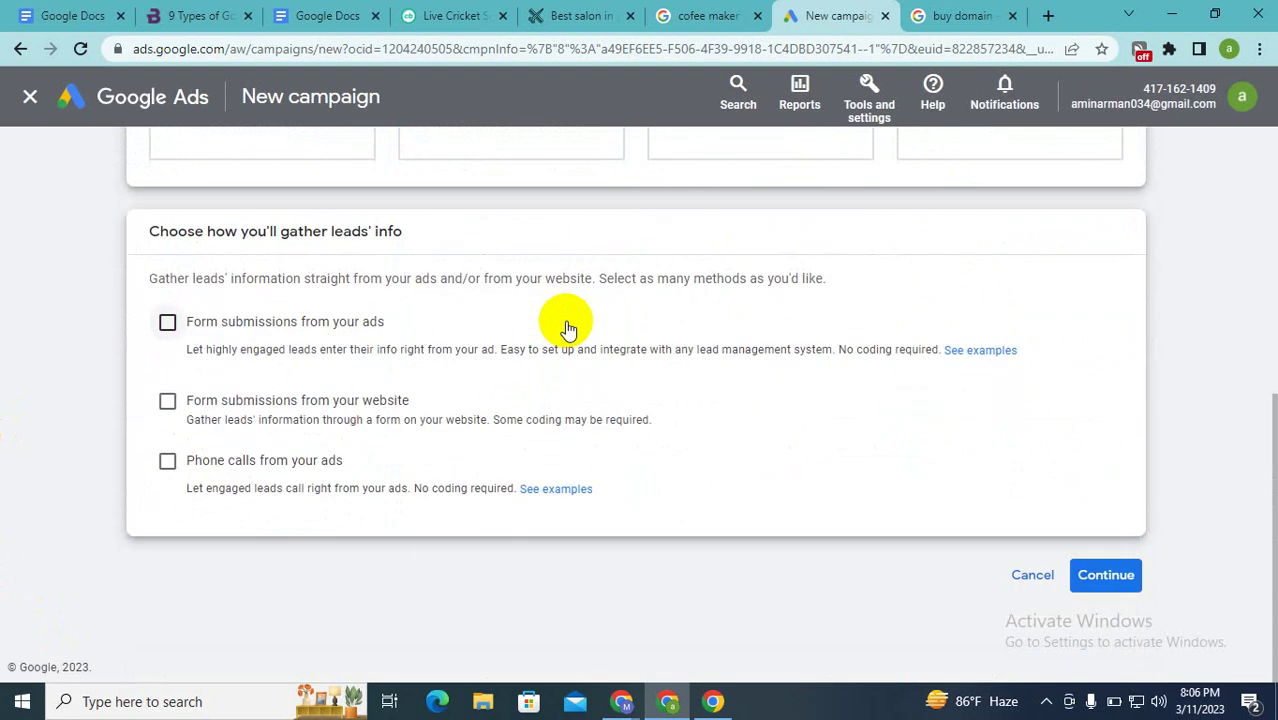
{"action": "scroll", "coordinate": [567, 328], "scroll_direction": "up", "scroll_amount": 4}
{"action": "scroll", "coordinate": [567, 328], "scroll_direction": "down", "scroll_amount": 4}
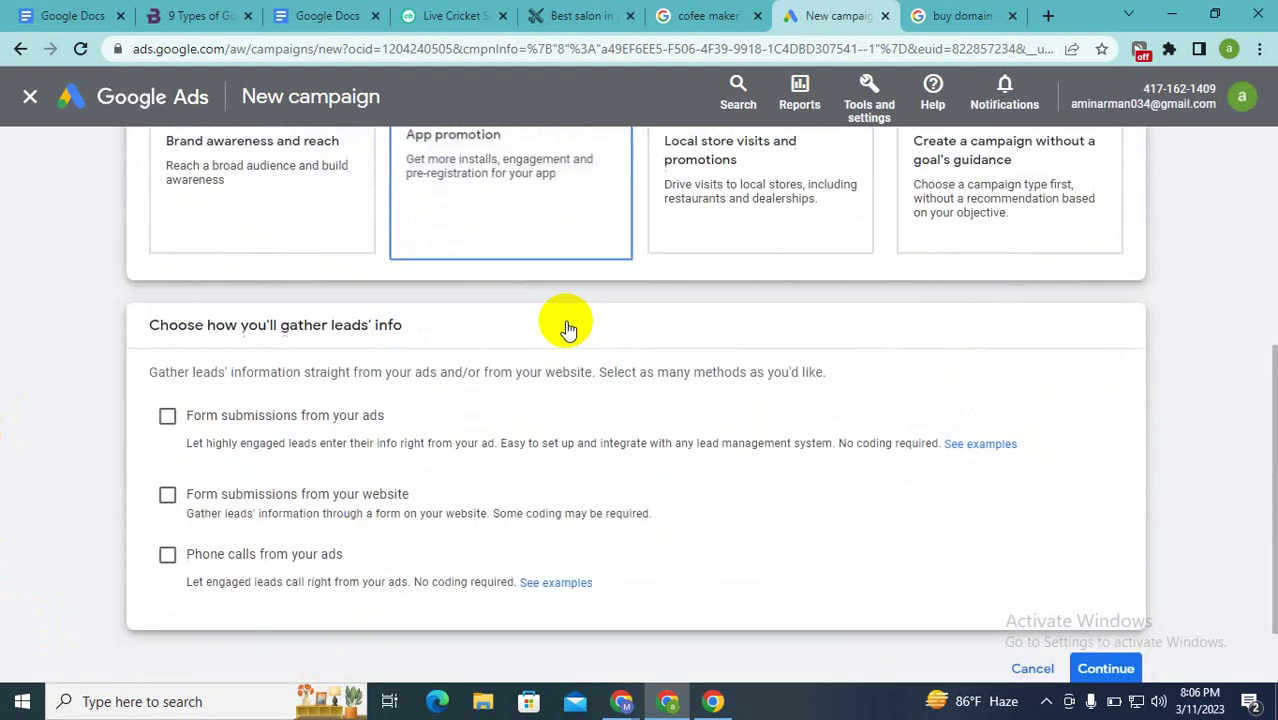
{"action": "scroll", "coordinate": [365, 390], "scroll_direction": "up", "scroll_amount": 5}
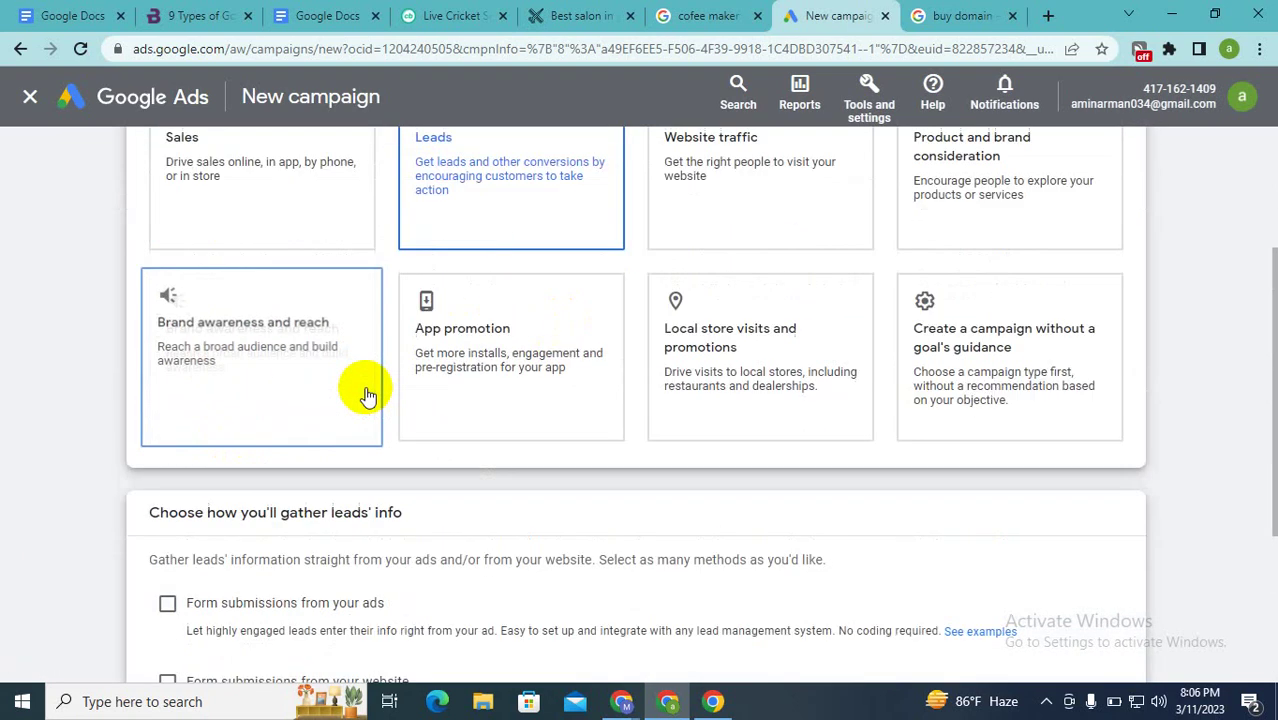
{"action": "left_click", "coordinate": [677, 373]}
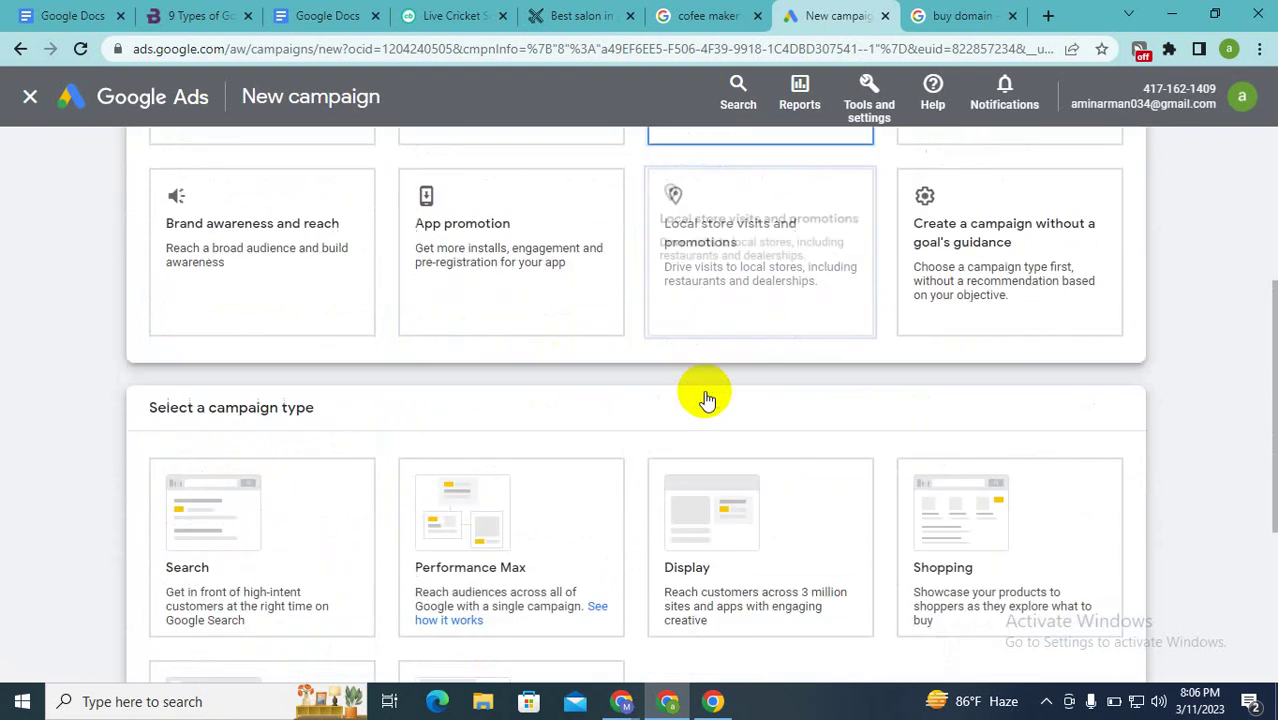
{"action": "scroll", "coordinate": [705, 399], "scroll_direction": "up", "scroll_amount": 5}
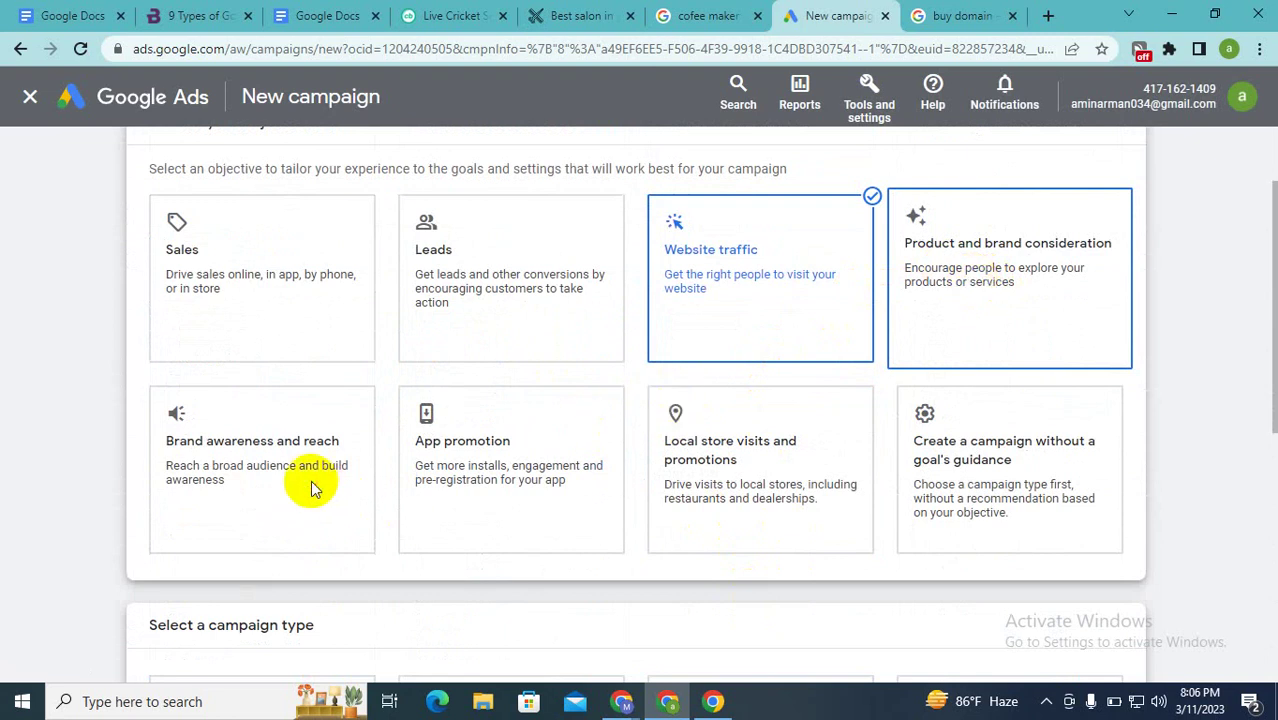
{"action": "scroll", "coordinate": [310, 488], "scroll_direction": "down", "scroll_amount": 8}
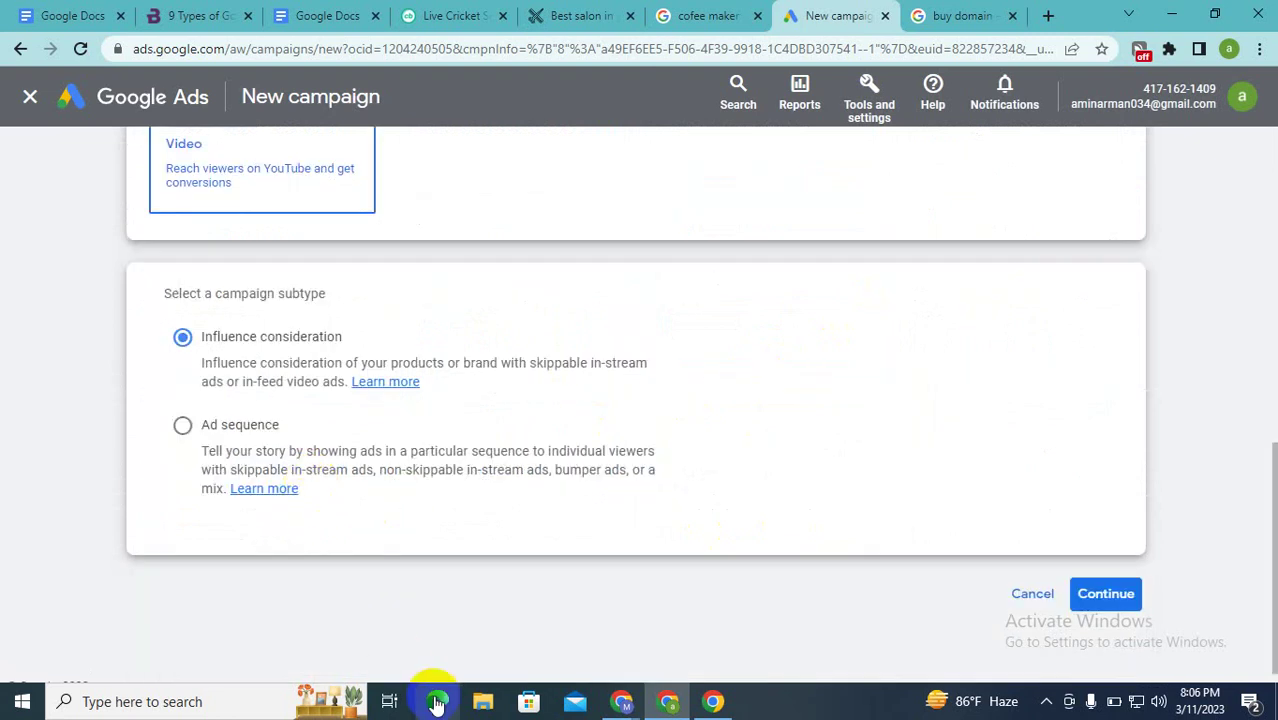
{"action": "scroll", "coordinate": [374, 534], "scroll_direction": "up", "scroll_amount": 8}
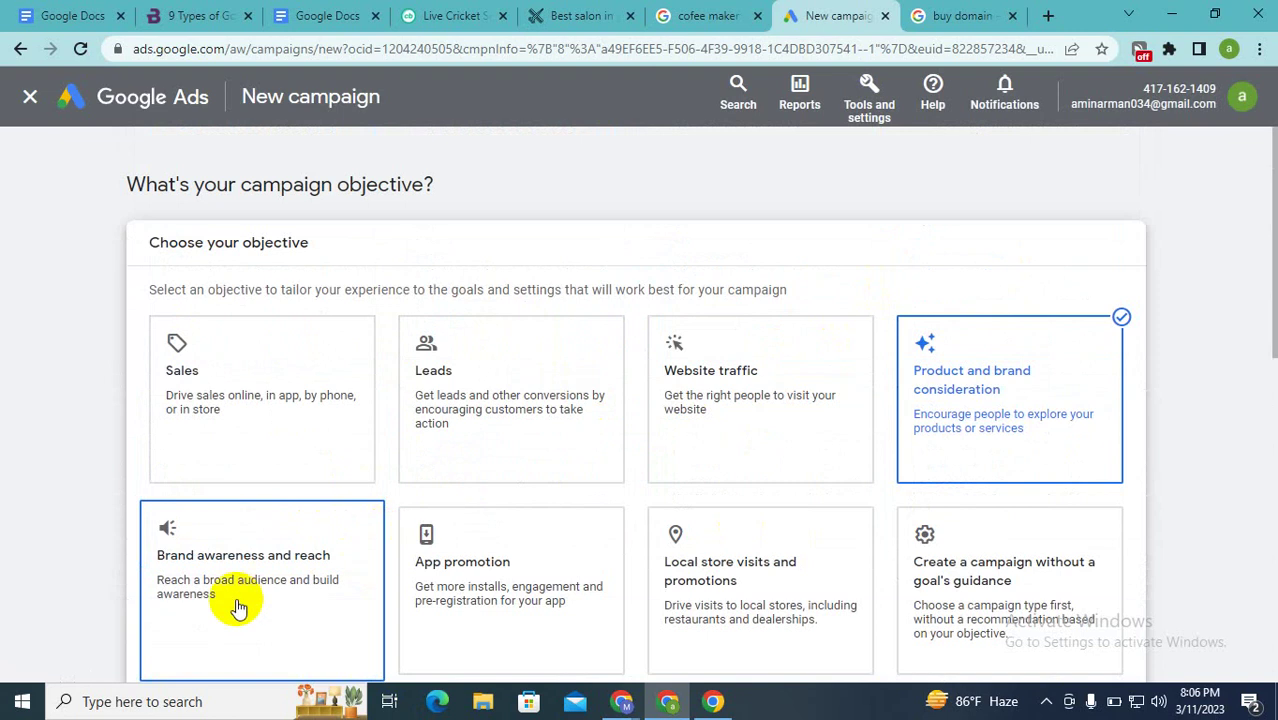
Step: Select Brand awareness and reach as the objective, then bring the Google Meet call forward
{"action": "left_click", "coordinate": [238, 607]}
{"action": "scroll", "coordinate": [270, 553], "scroll_direction": "up", "scroll_amount": 4}
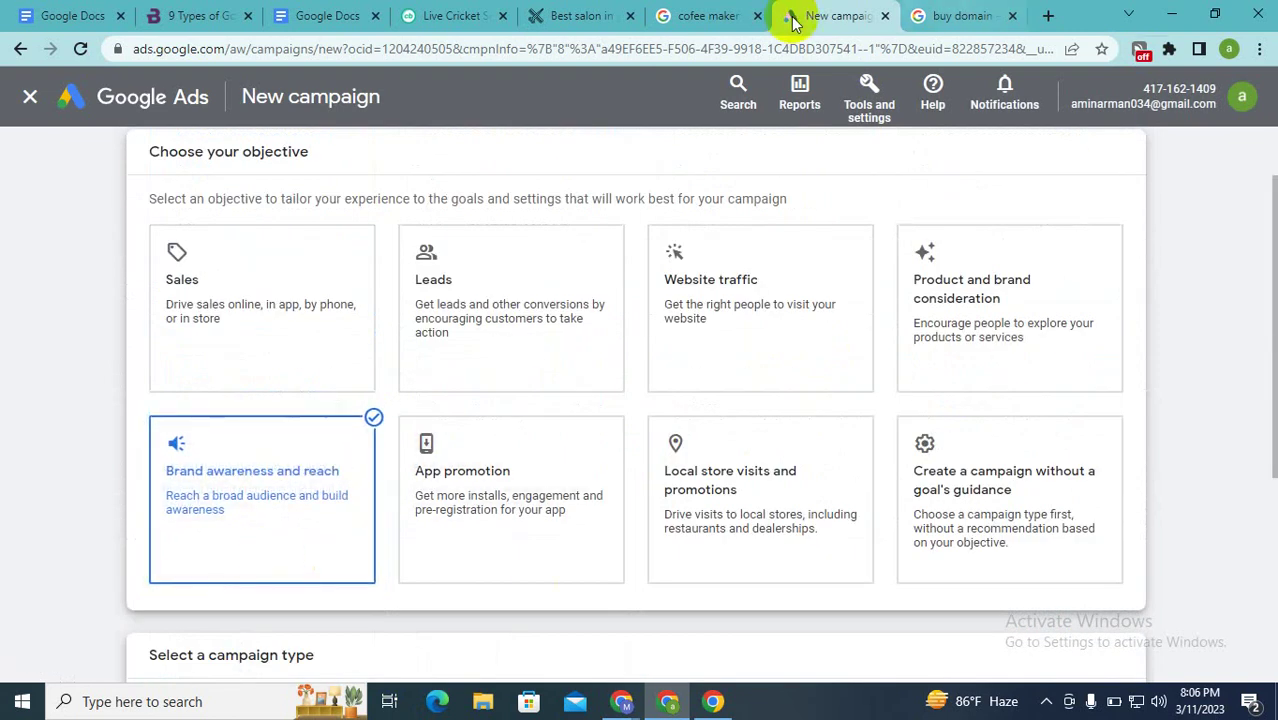
{"action": "mouse_move", "coordinate": [625, 703]}
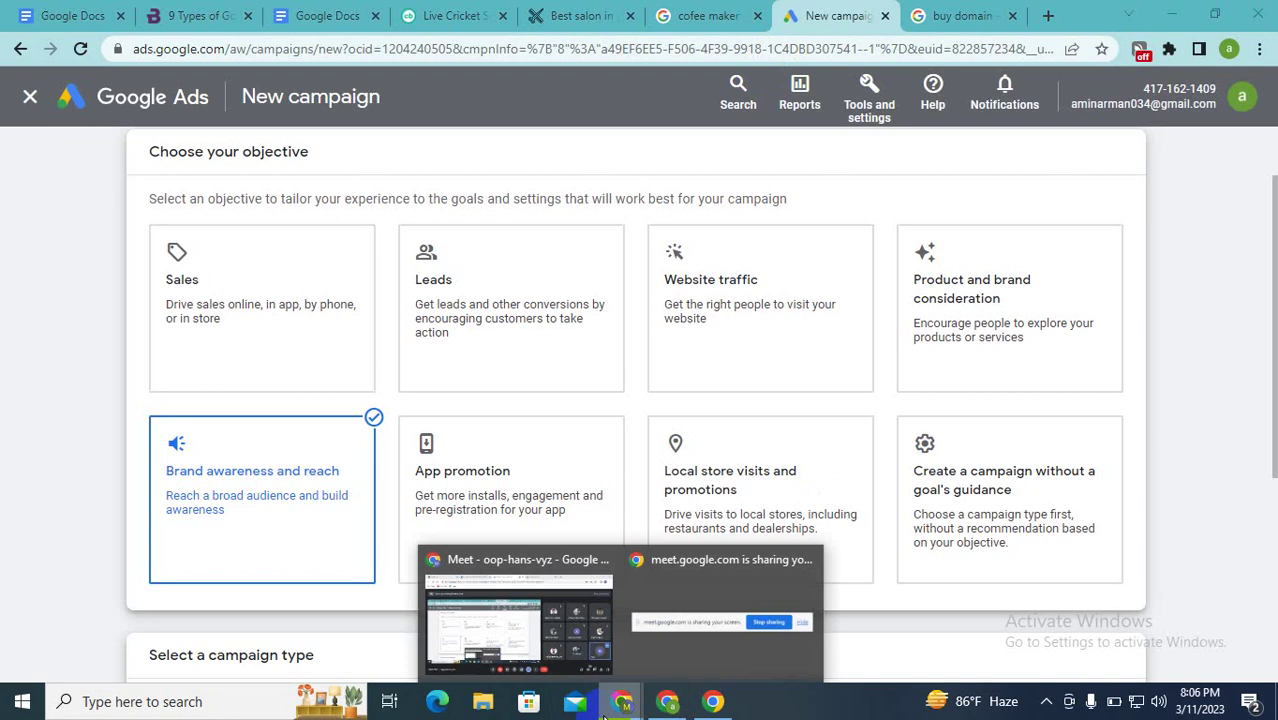
{"action": "left_click", "coordinate": [521, 656]}
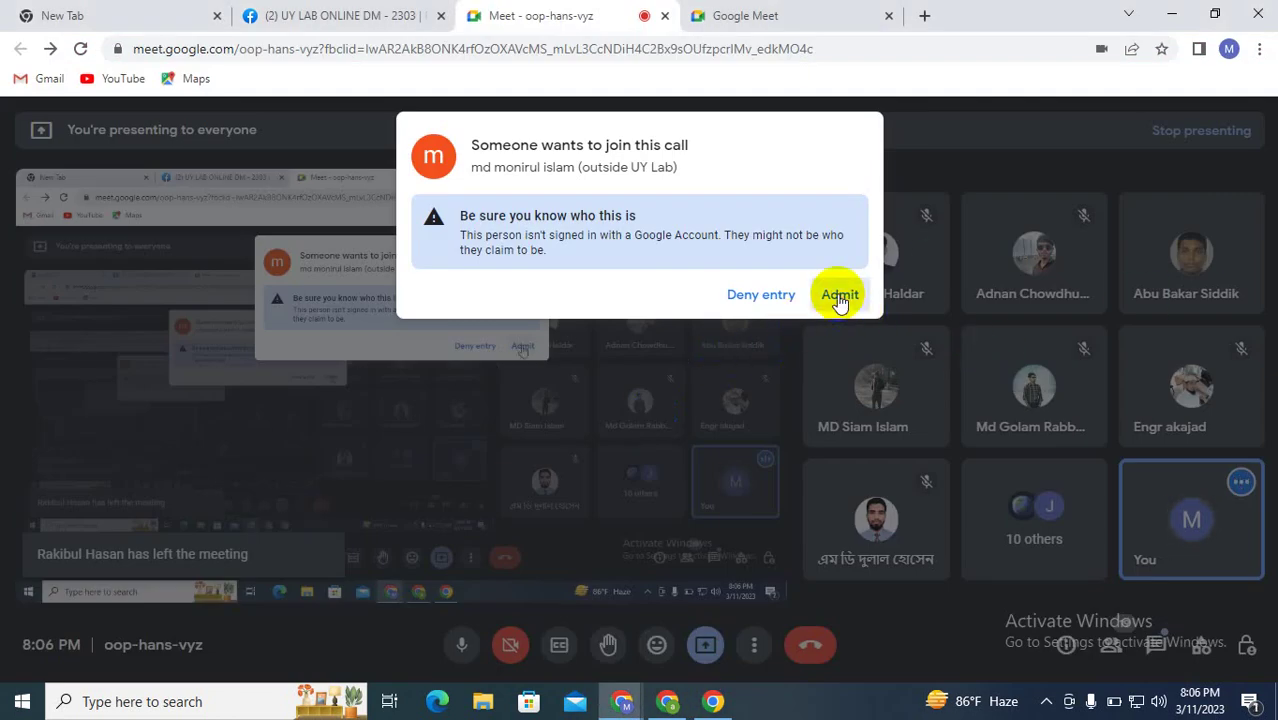
Step: Admit the waiting guest into the Meet call and go back to Google Ads
{"action": "left_click", "coordinate": [840, 294]}
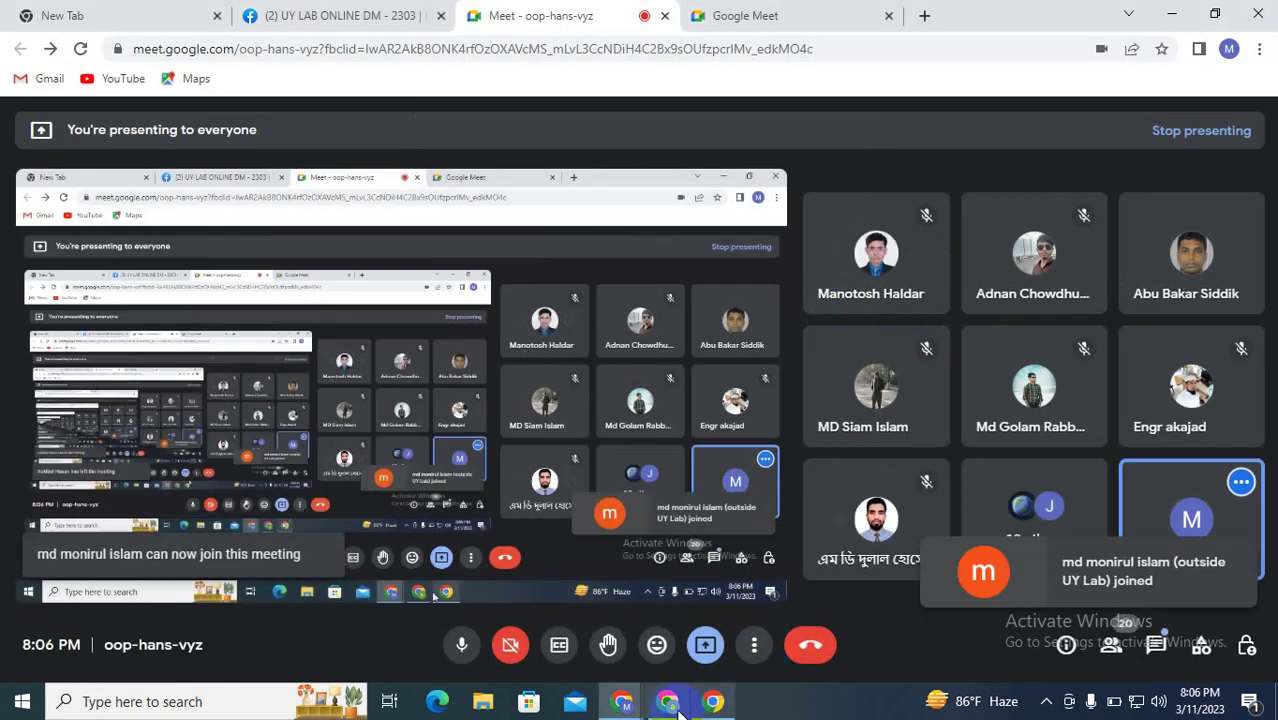
{"action": "left_click", "coordinate": [710, 701]}
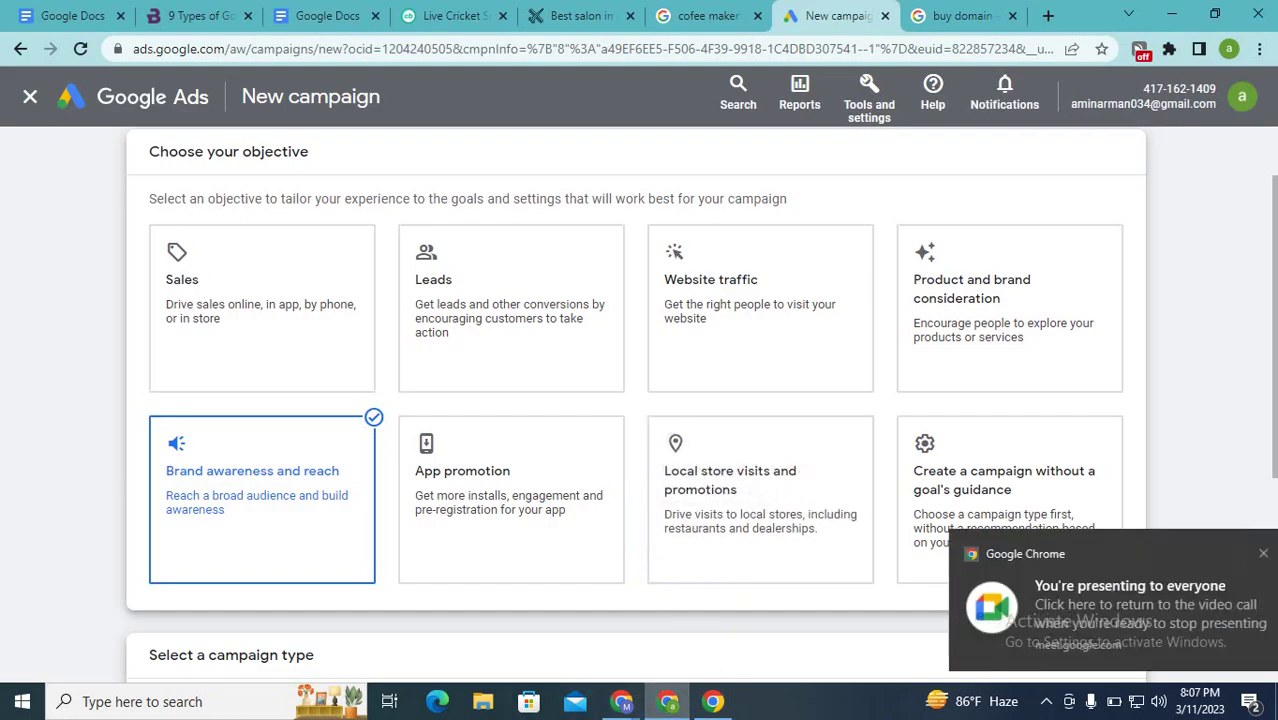
{"action": "left_click", "coordinate": [238, 305]}
{"action": "left_click", "coordinate": [240, 308]}
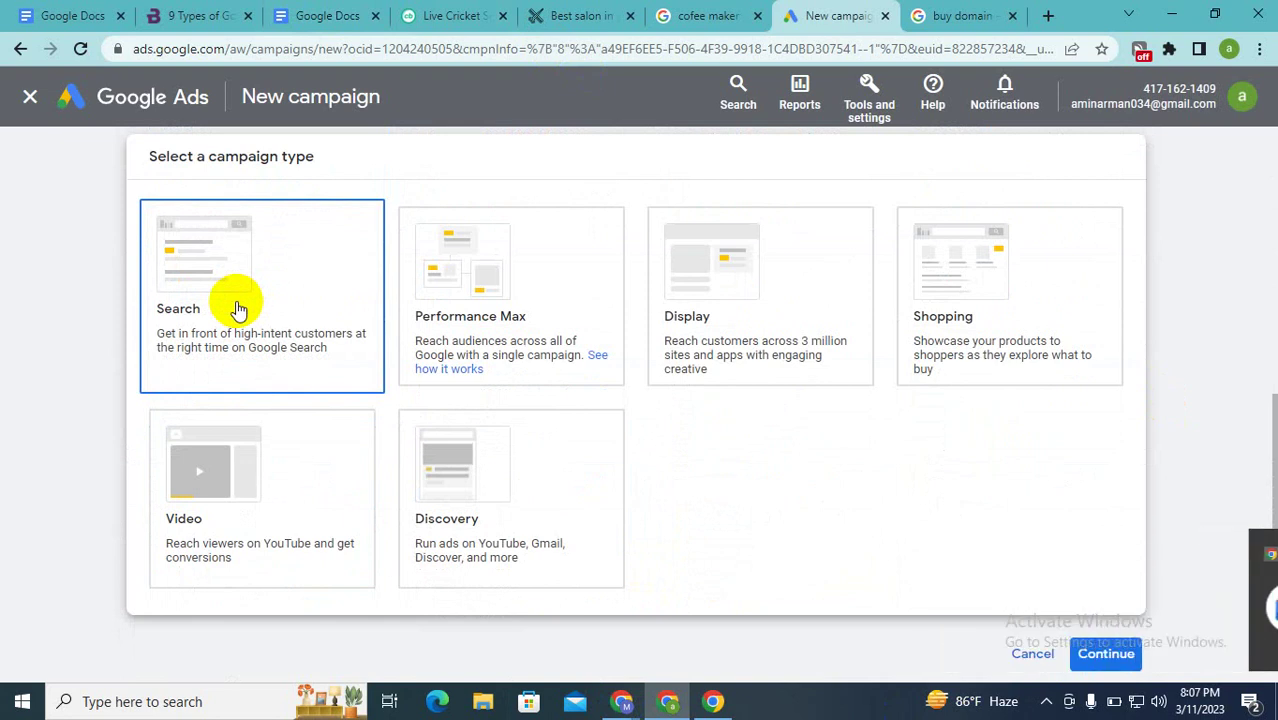
{"action": "left_click", "coordinate": [240, 308]}
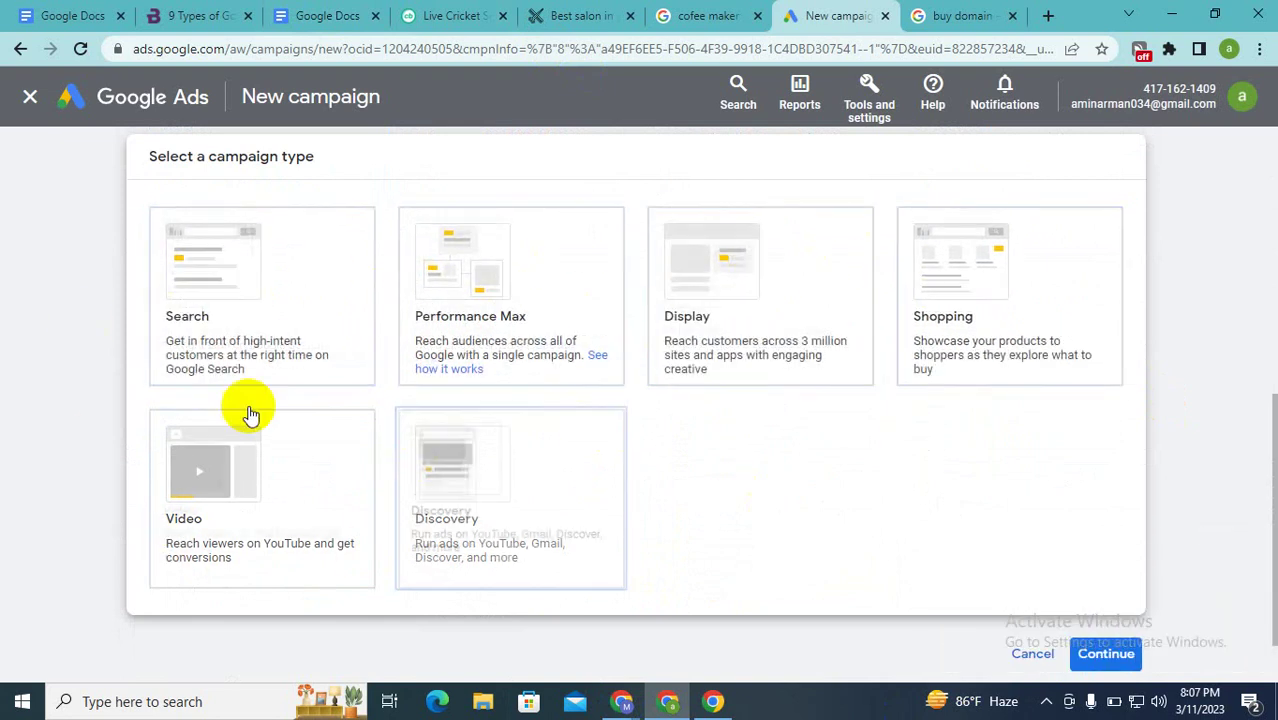
{"action": "scroll", "coordinate": [765, 425], "scroll_direction": "up", "scroll_amount": 6}
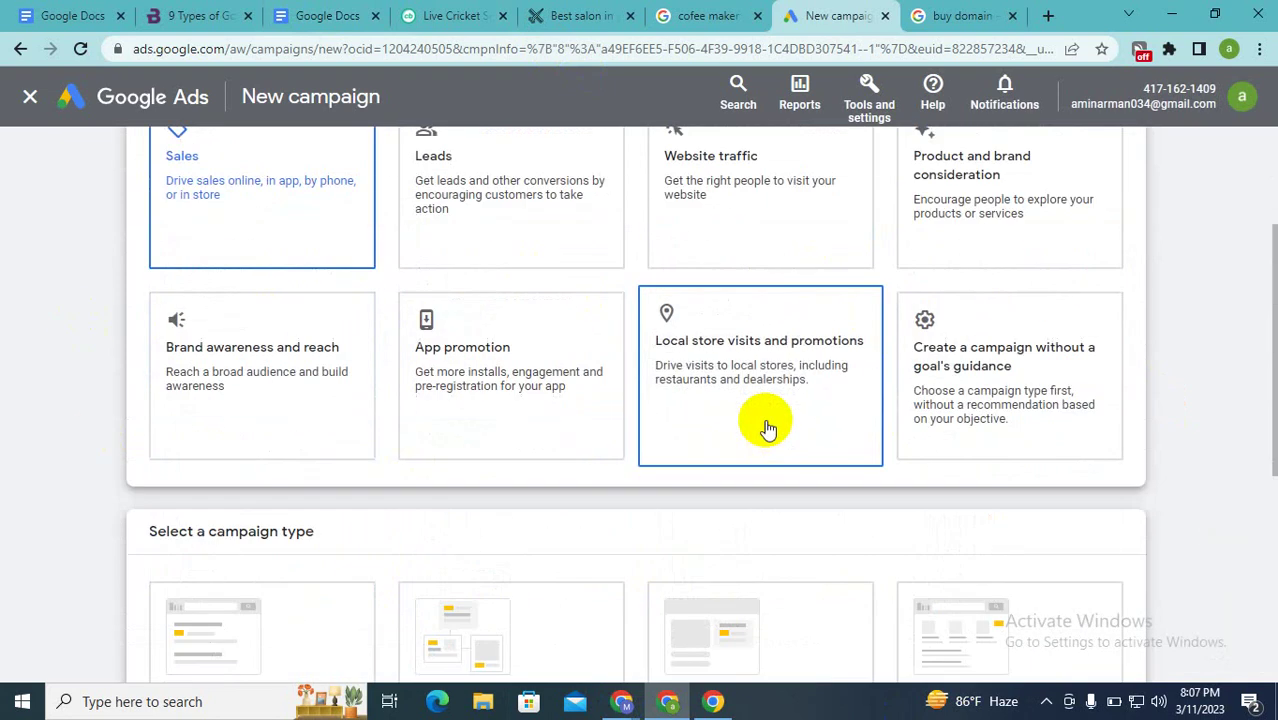
{"action": "left_click", "coordinate": [218, 592]}
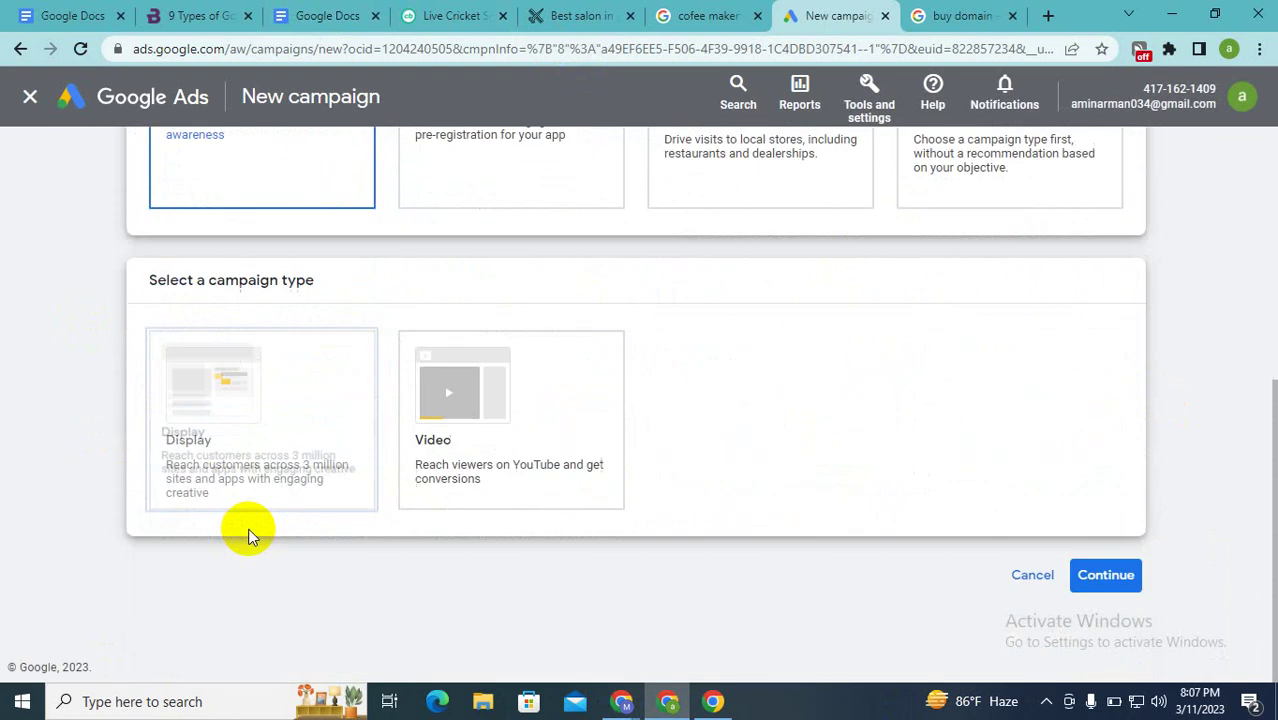
{"action": "scroll", "coordinate": [531, 357], "scroll_direction": "up", "scroll_amount": 1}
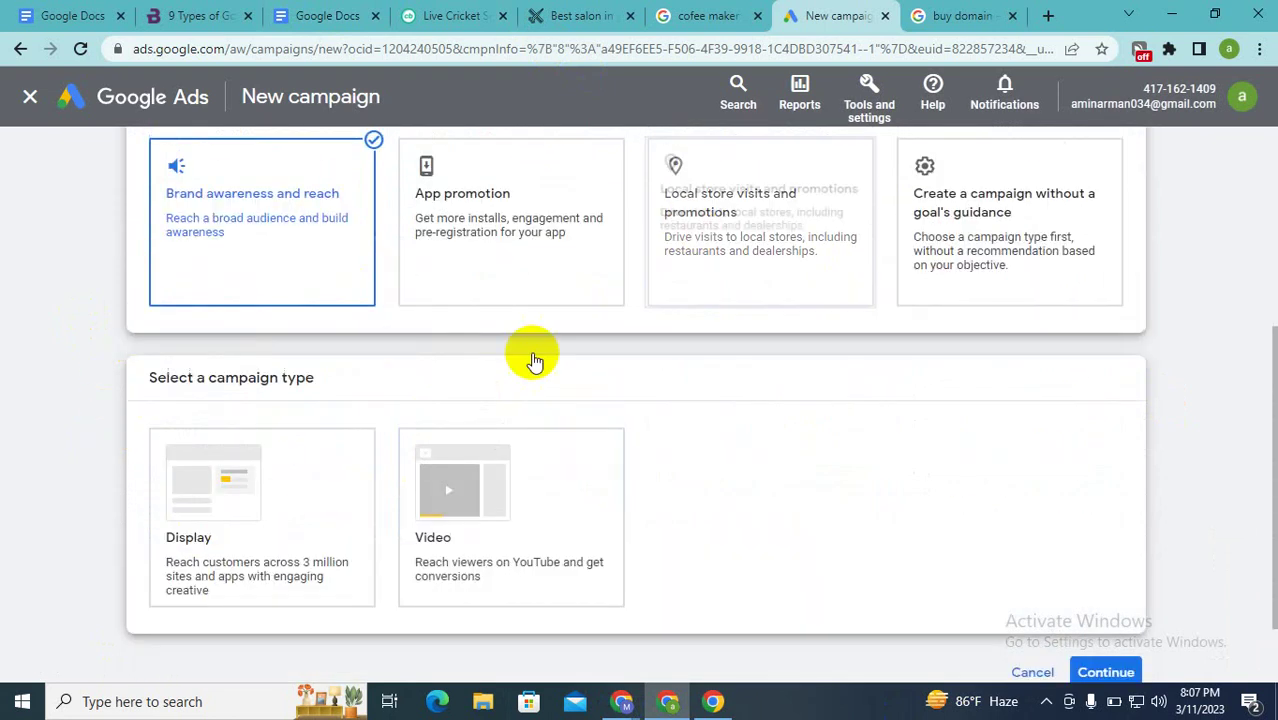
{"action": "left_click", "coordinate": [527, 558]}
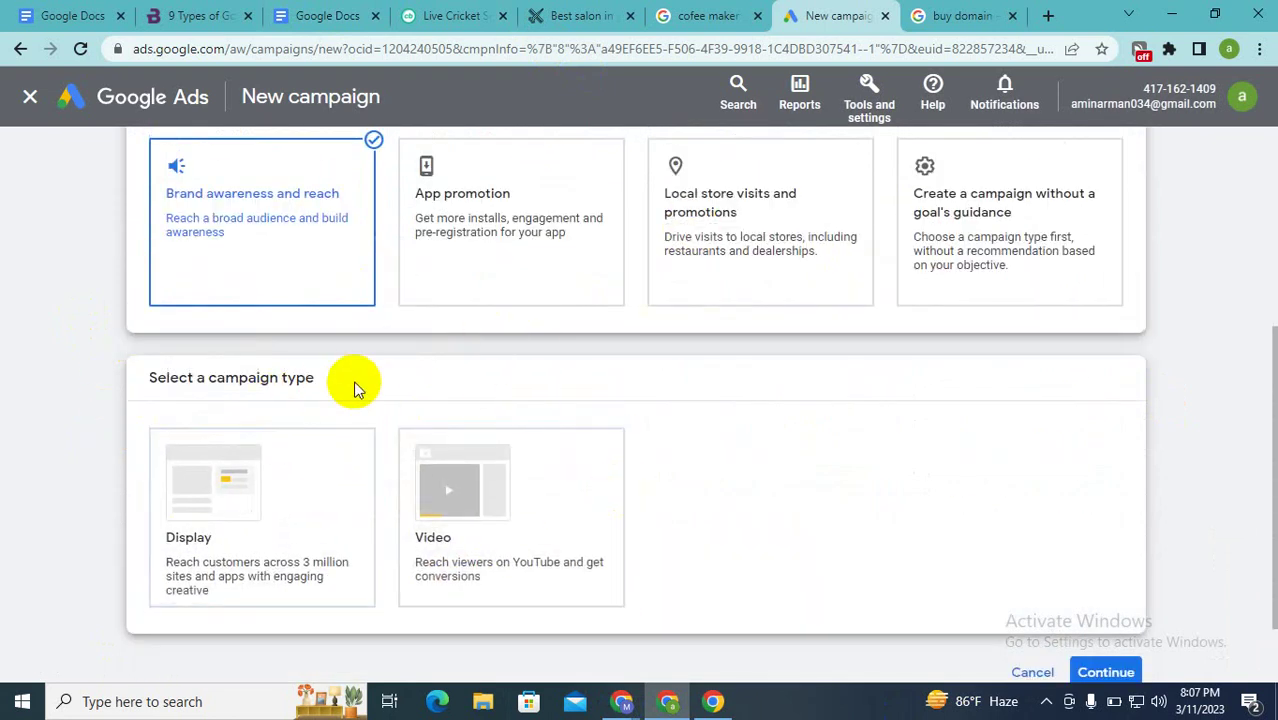
{"action": "left_click_drag", "start_coordinate": [351, 385], "coordinate": [77, 401]}
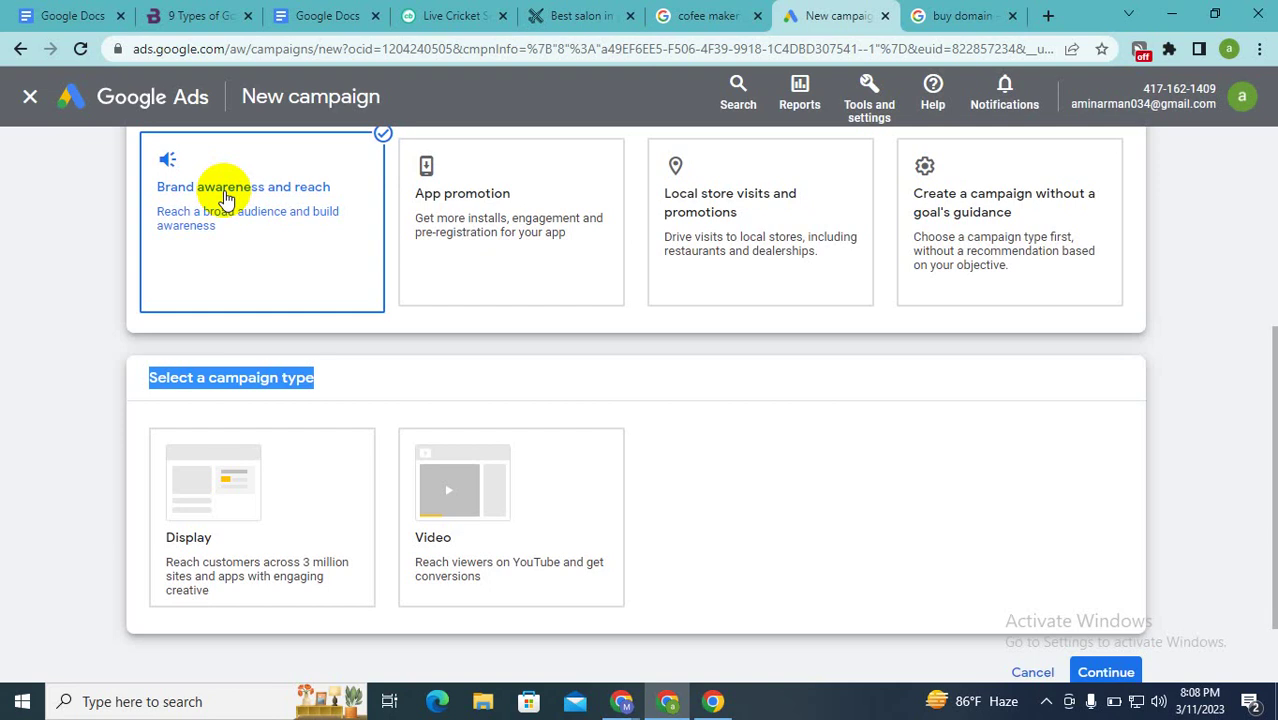
Step: Scroll down through the objective and campaign-type choices and back to the top
{"action": "scroll", "coordinate": [226, 198], "scroll_direction": "up", "scroll_amount": 4}
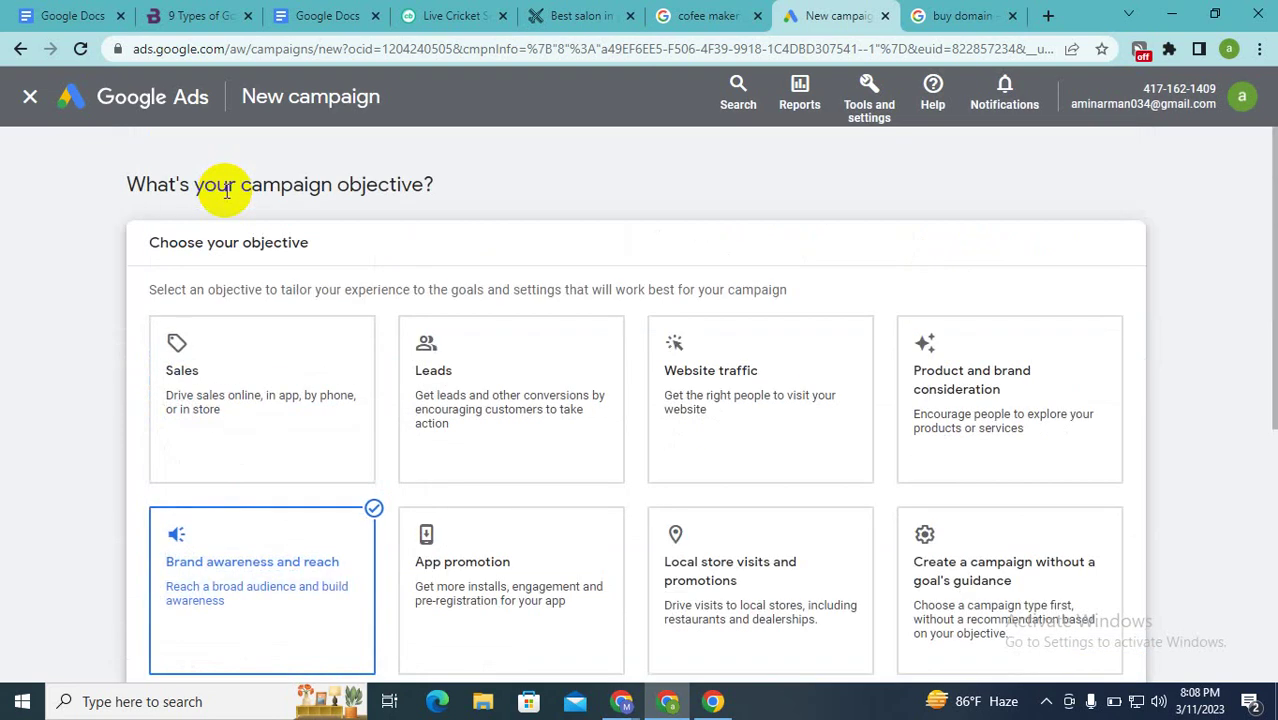
{"action": "scroll", "coordinate": [183, 398], "scroll_direction": "down", "scroll_amount": 6}
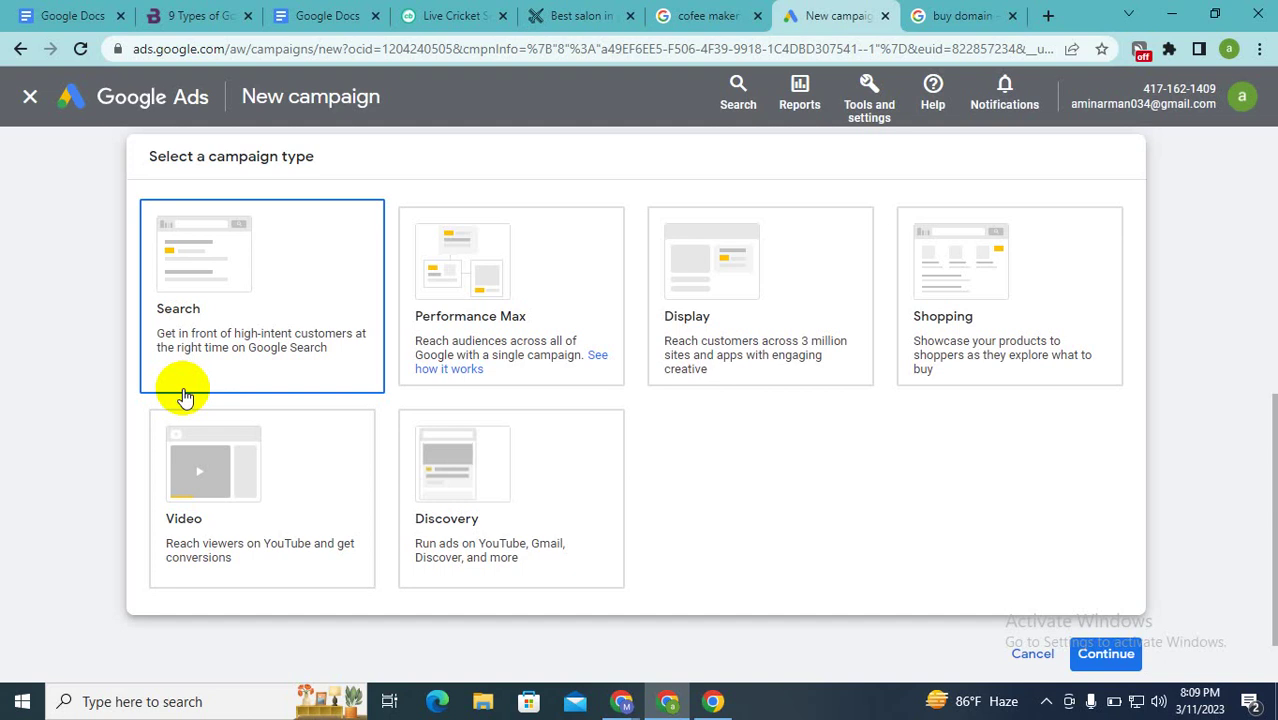
{"action": "scroll", "coordinate": [180, 392], "scroll_direction": "down", "scroll_amount": 1}
{"action": "scroll", "coordinate": [283, 399], "scroll_direction": "up", "scroll_amount": 5}
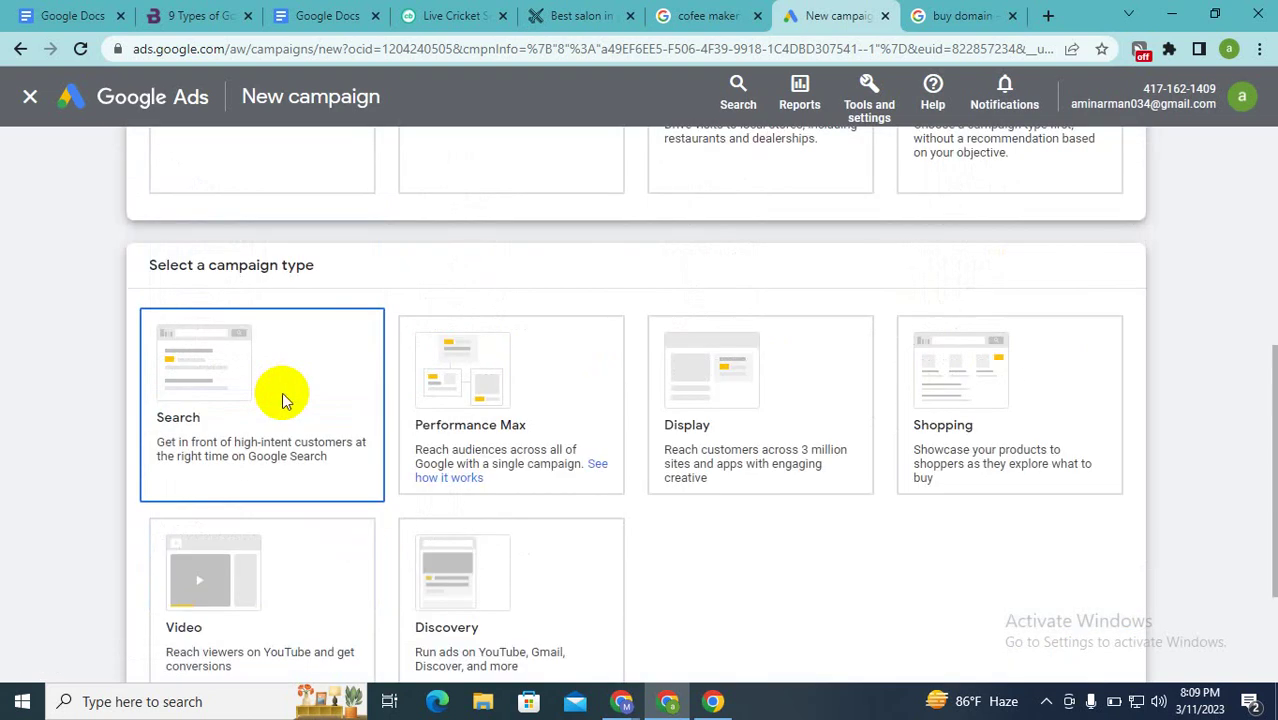
{"action": "scroll", "coordinate": [283, 399], "scroll_direction": "up", "scroll_amount": 2}
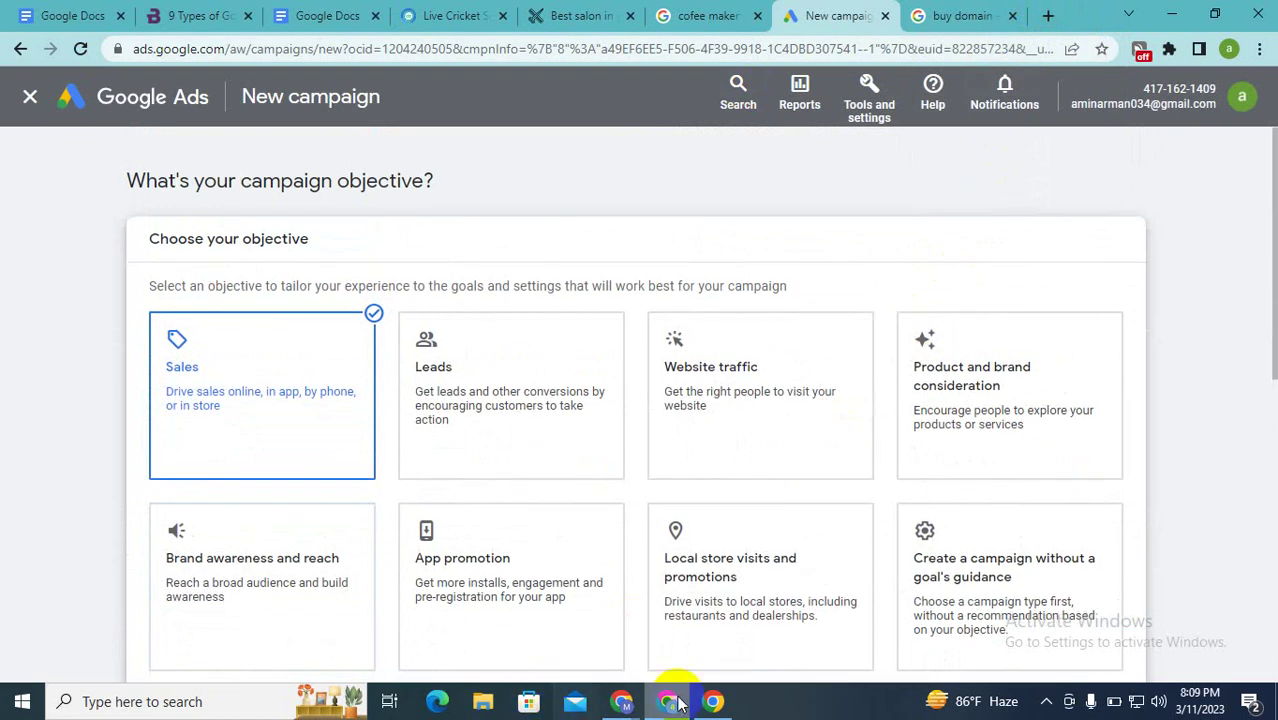
Step: Sign in to a new Chrome profile with the Google account's e-mail and password, then turn on sync
{"action": "mouse_move", "coordinate": [614, 708]}
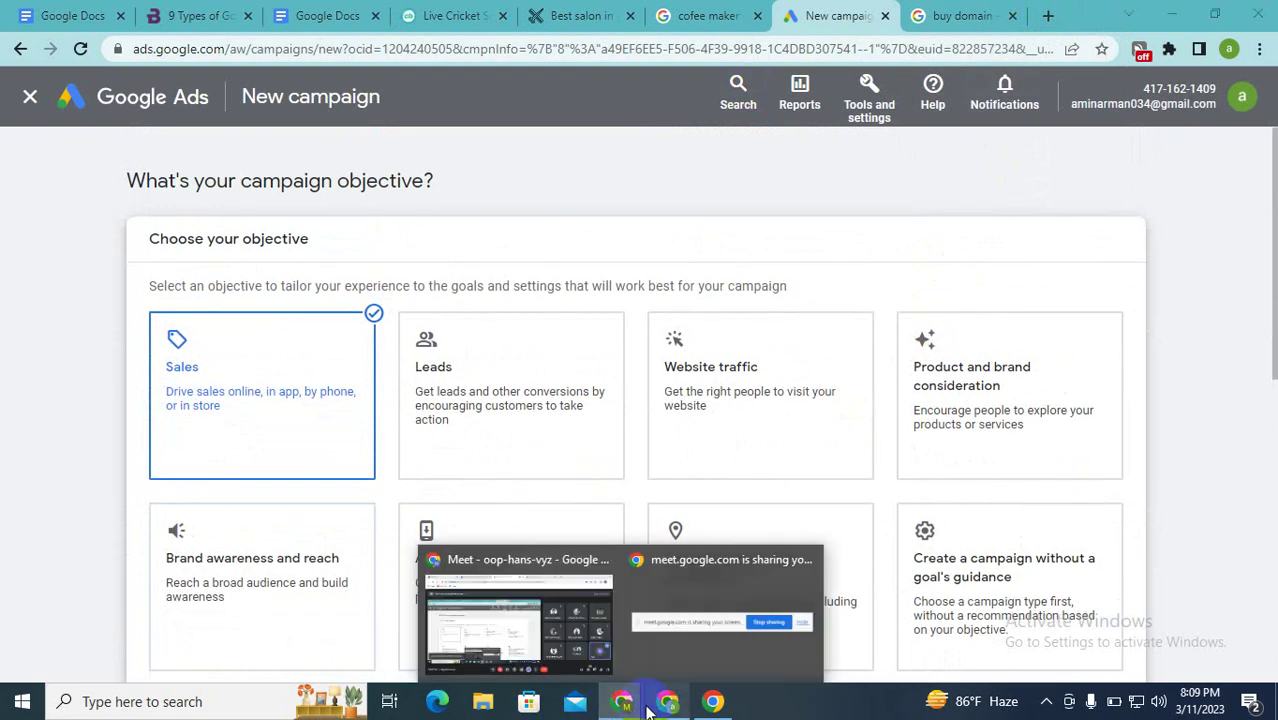
{"action": "left_click", "coordinate": [711, 704]}
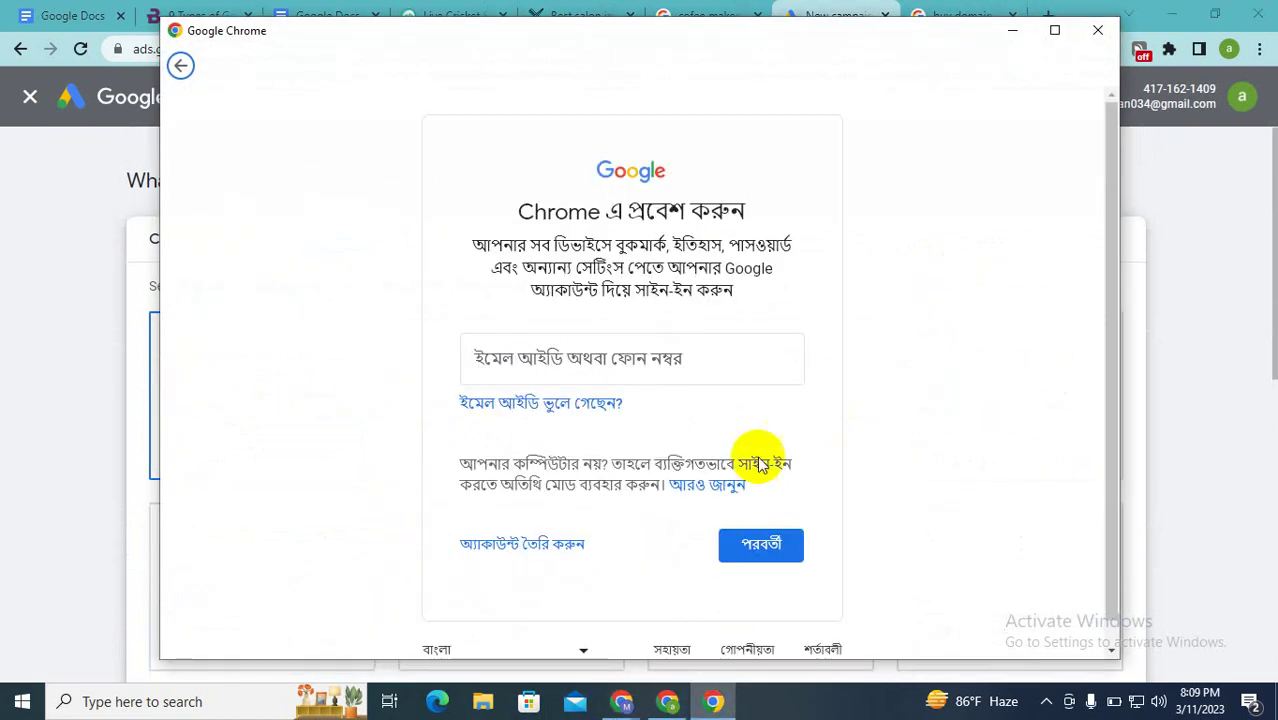
{"action": "left_click", "coordinate": [628, 356]}
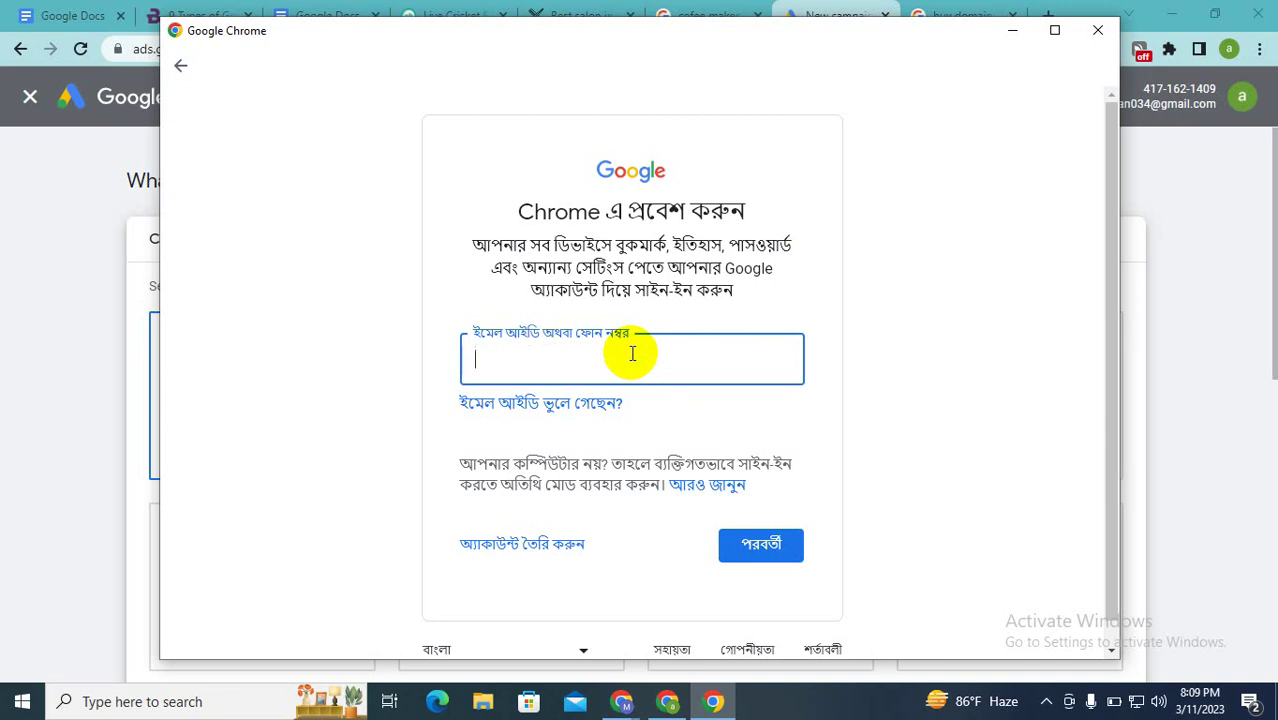
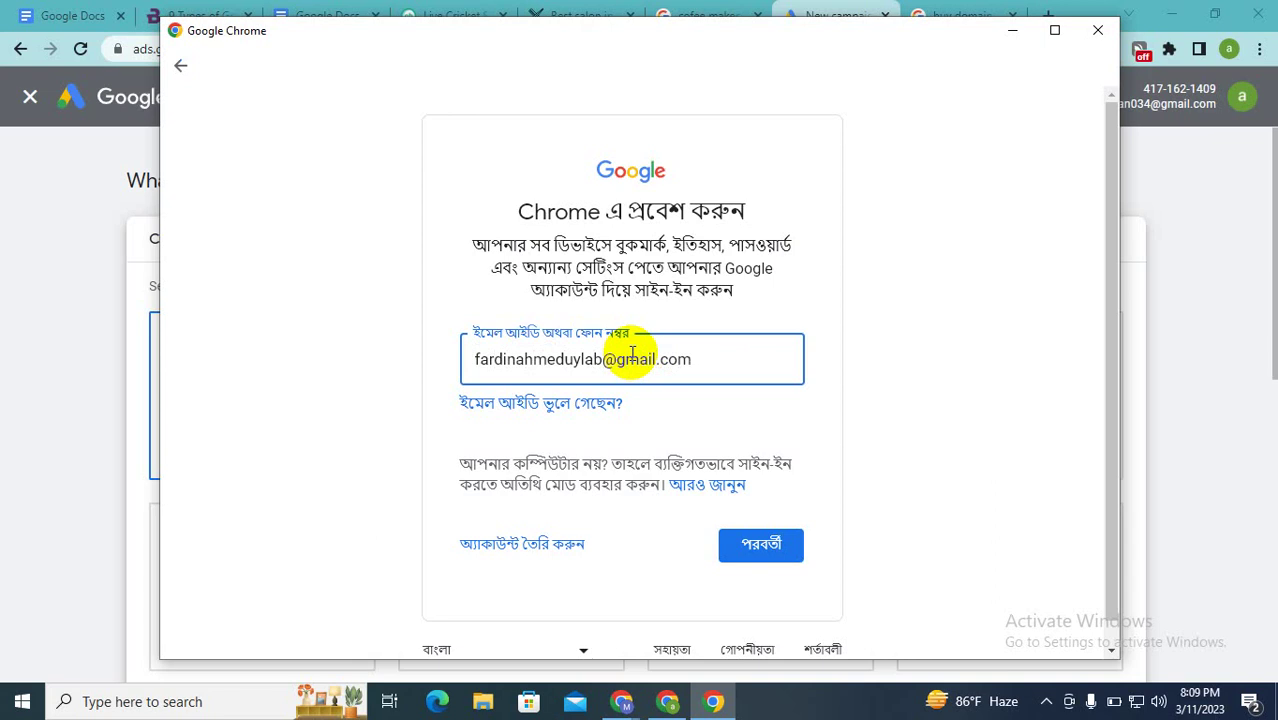
{"action": "left_click", "coordinate": [793, 545]}
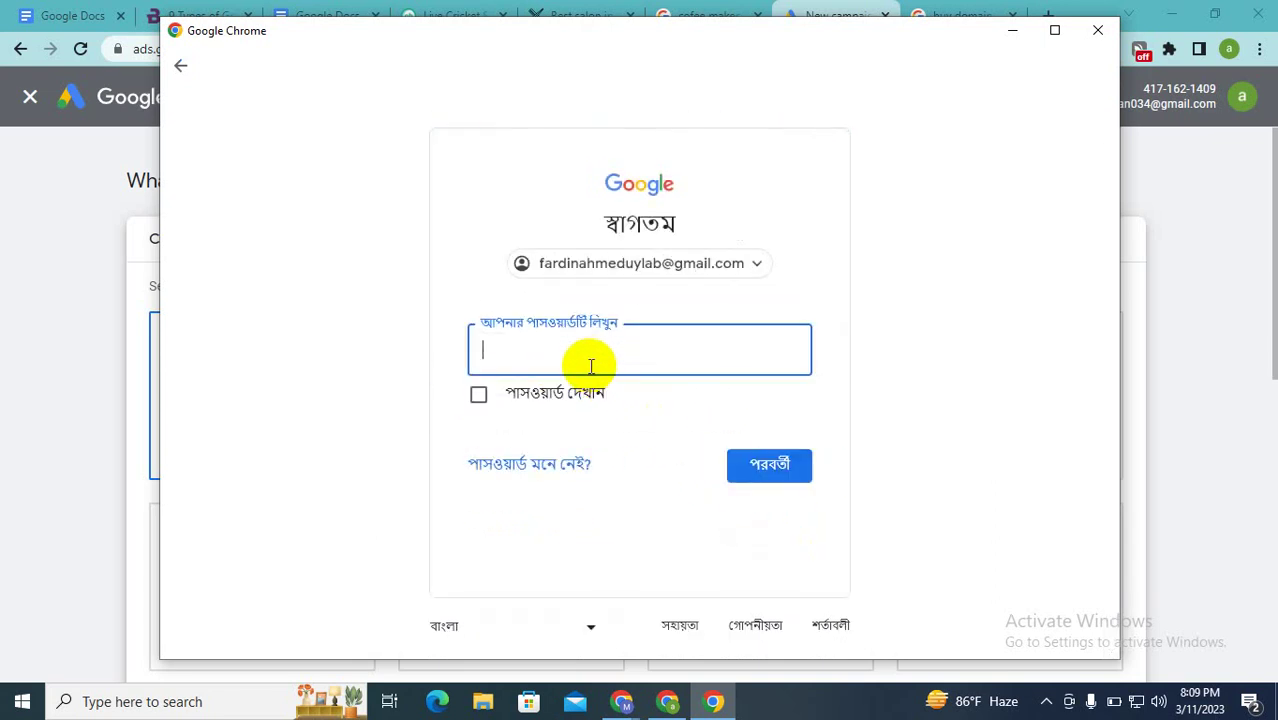
{"action": "type", "text": "•••••••"}
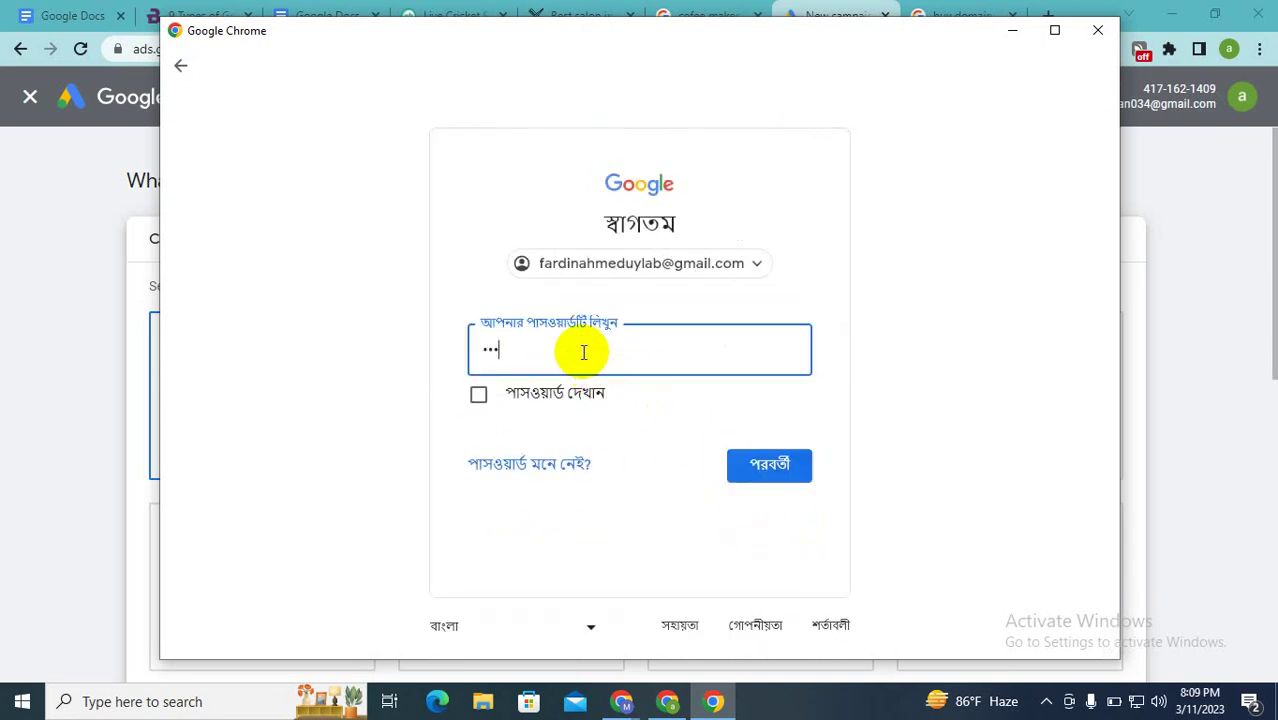
{"action": "type", "text": "••••••••••••"}
{"action": "key", "text": "Return"}
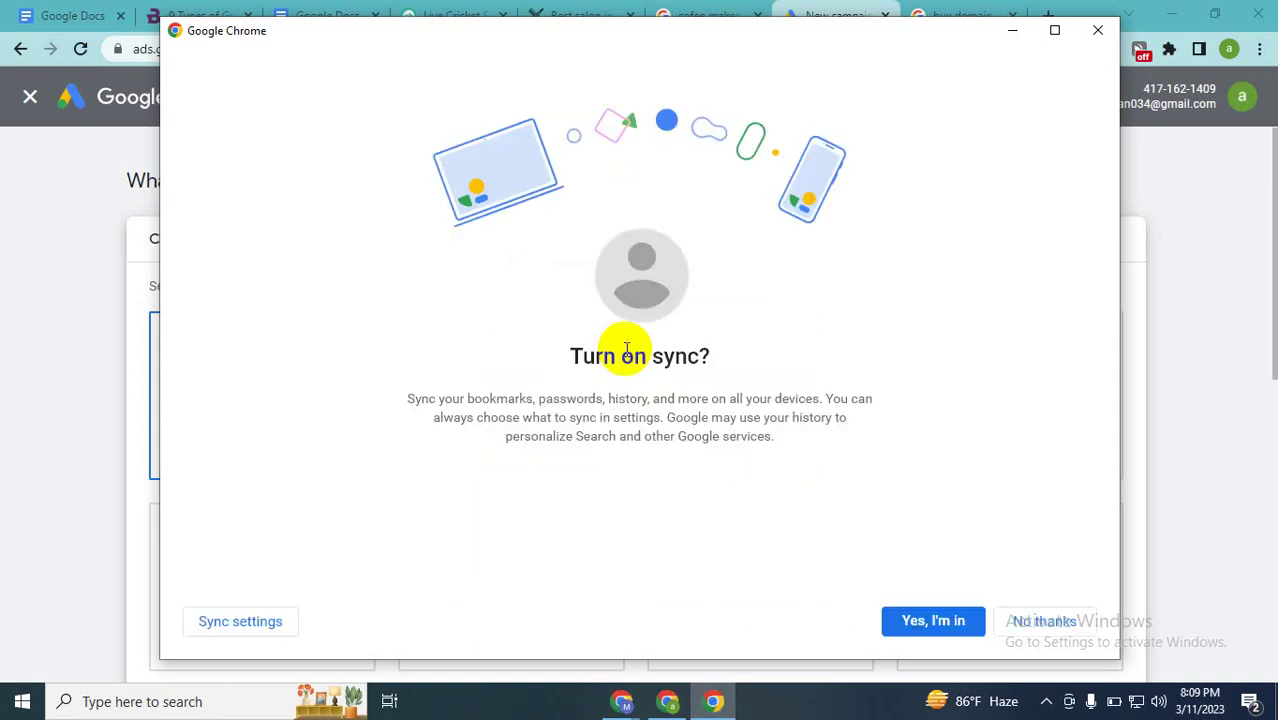
{"action": "left_click", "coordinate": [922, 621]}
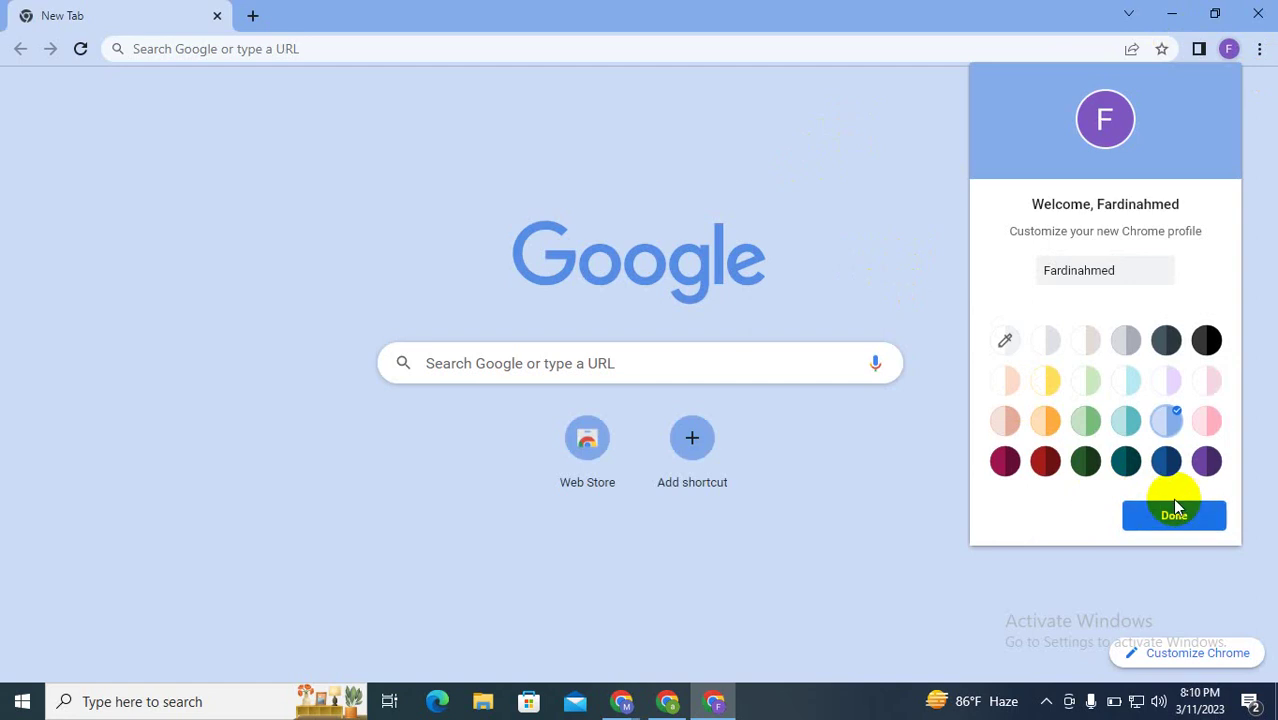
Step: Finish the new profile setup, dismiss the profile tip, and launch Docs from the Google apps grid
{"action": "left_click", "coordinate": [1175, 512]}
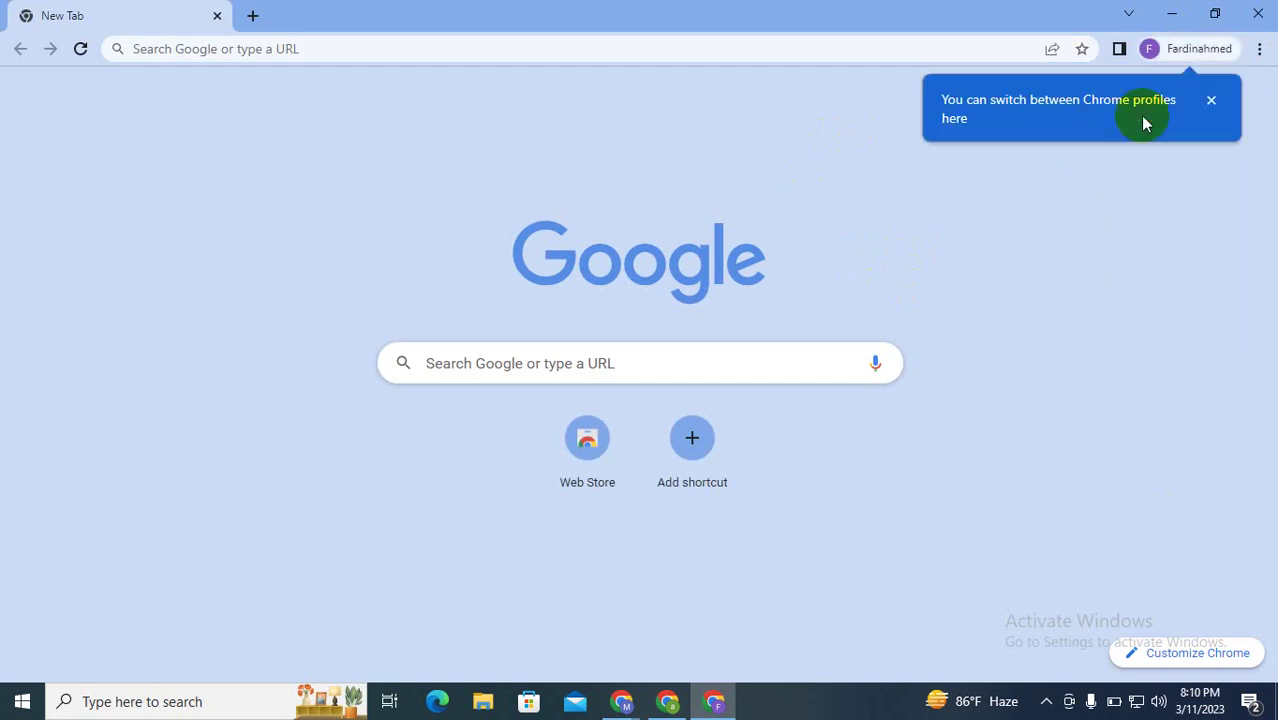
{"action": "left_click", "coordinate": [1210, 101]}
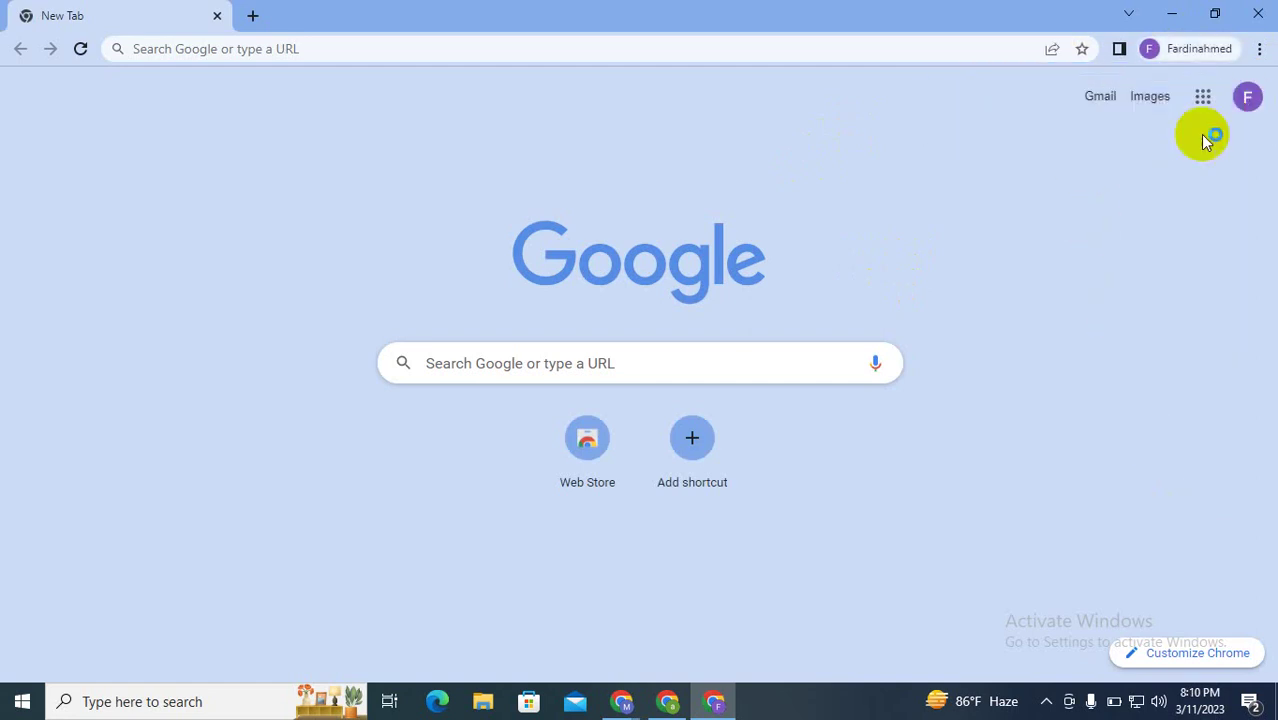
{"action": "left_click", "coordinate": [1202, 100]}
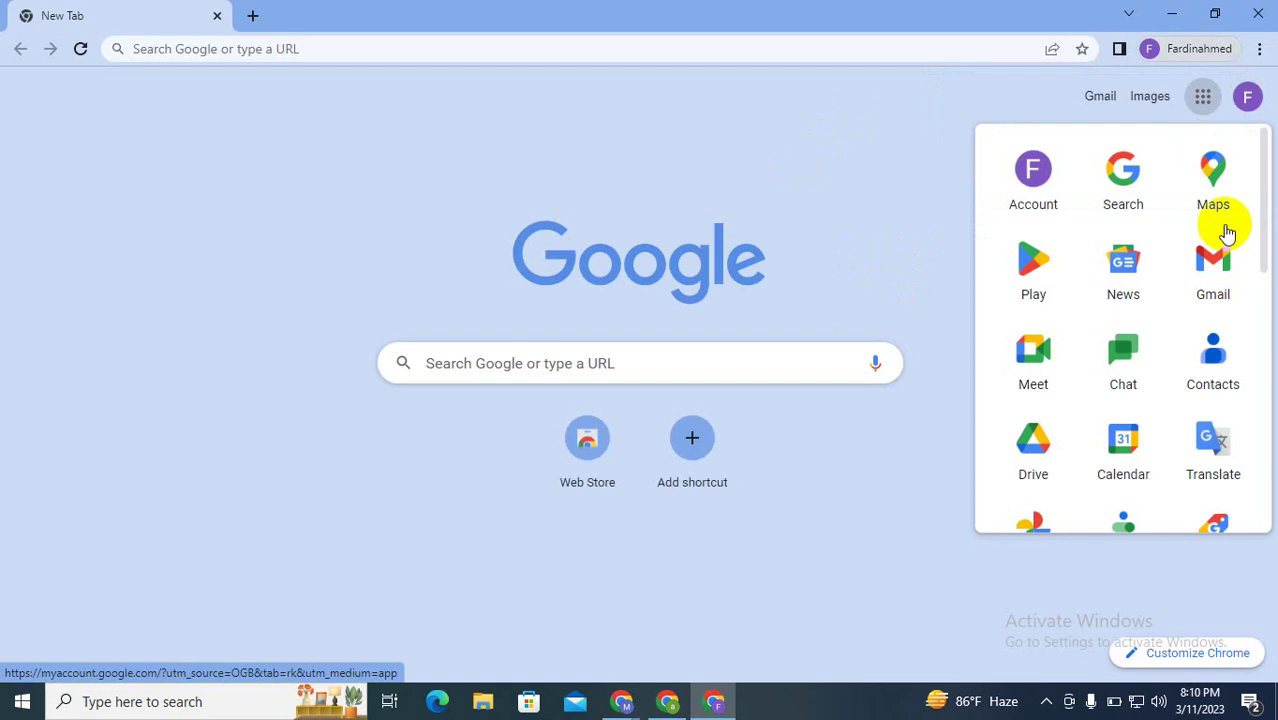
{"action": "scroll", "coordinate": [1227, 245], "scroll_direction": "down", "scroll_amount": 3}
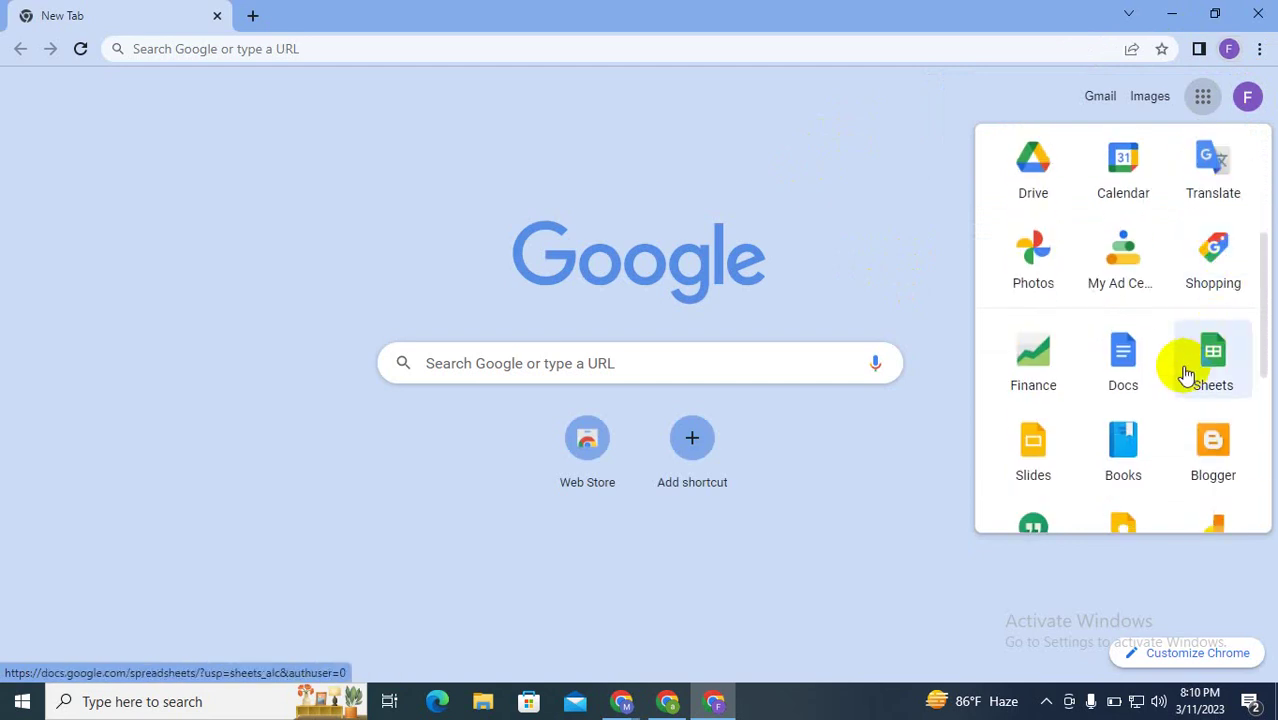
{"action": "left_click", "coordinate": [1157, 384]}
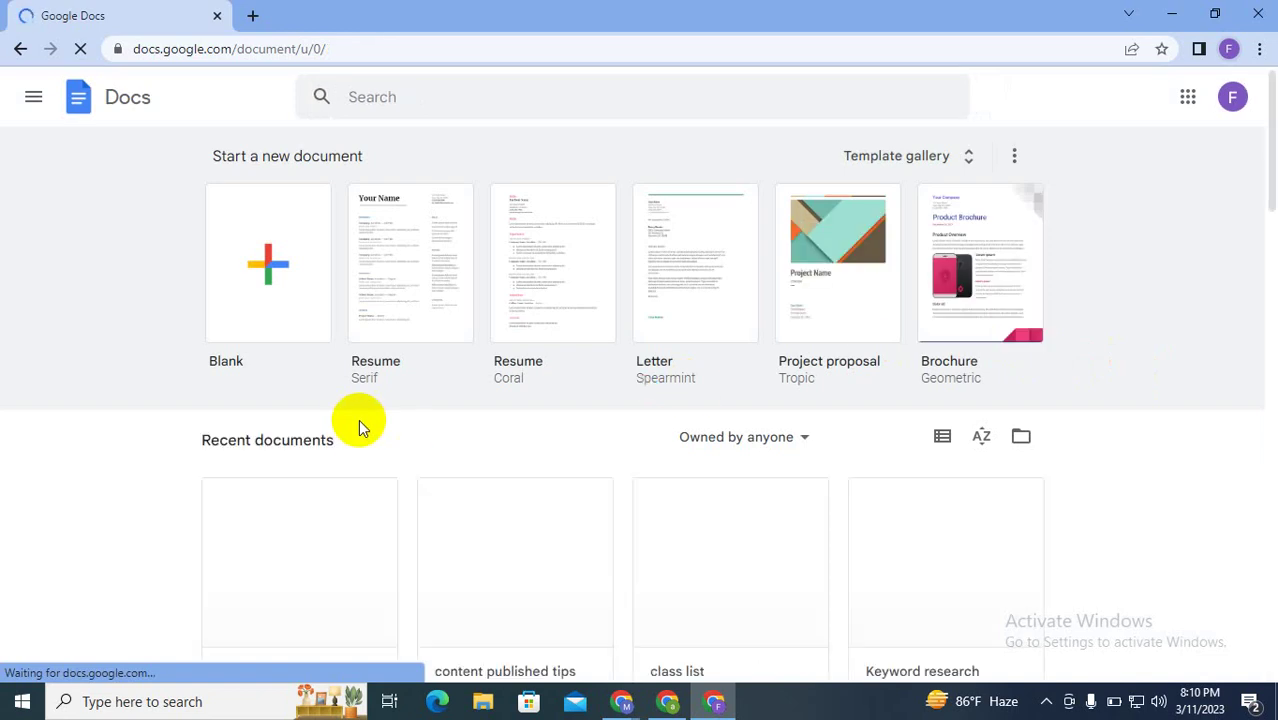
Step: Open the 'google ads' notes document and add blank lines below the blog URL
{"action": "scroll", "coordinate": [358, 419], "scroll_direction": "down", "scroll_amount": 3}
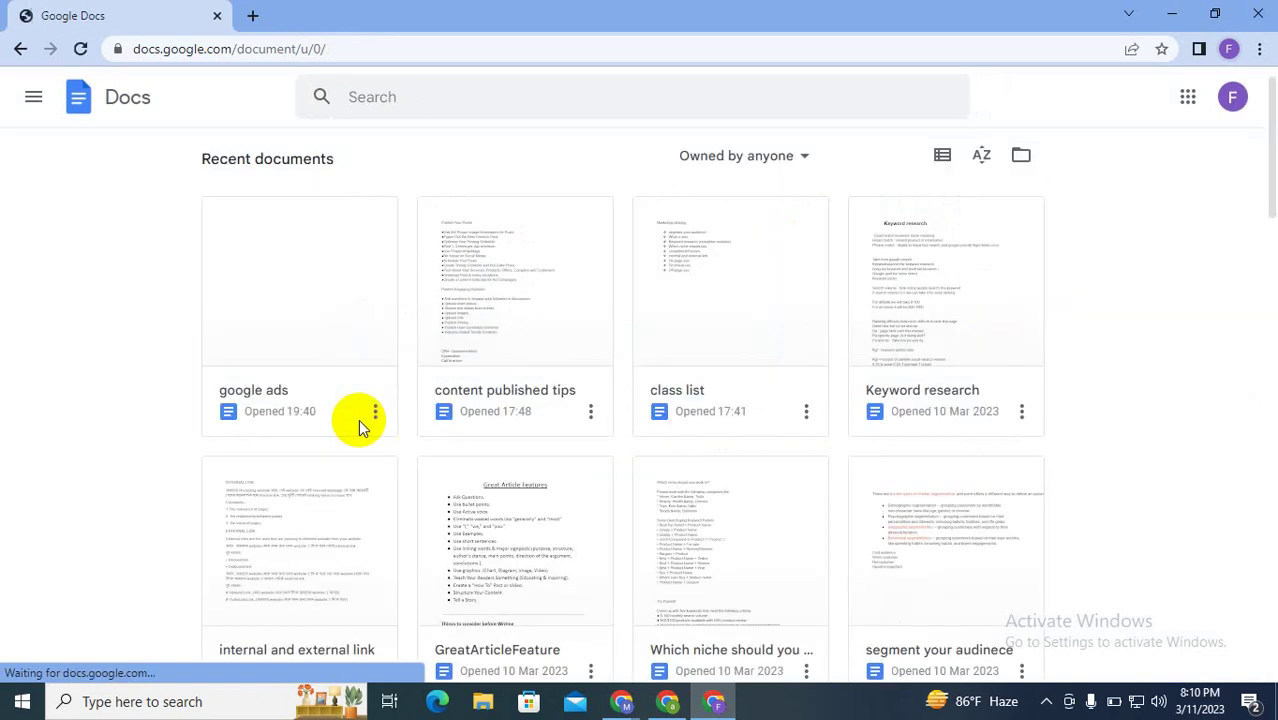
{"action": "left_click", "coordinate": [309, 371]}
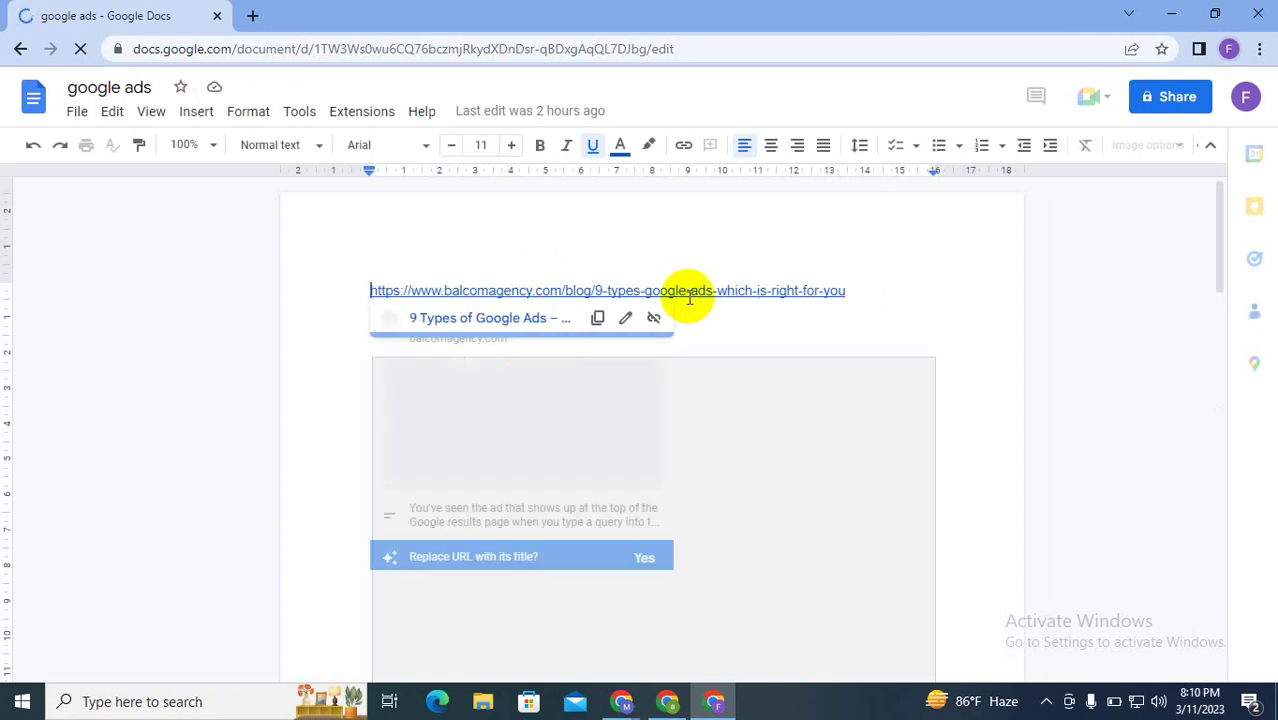
{"action": "left_click", "coordinate": [876, 296]}
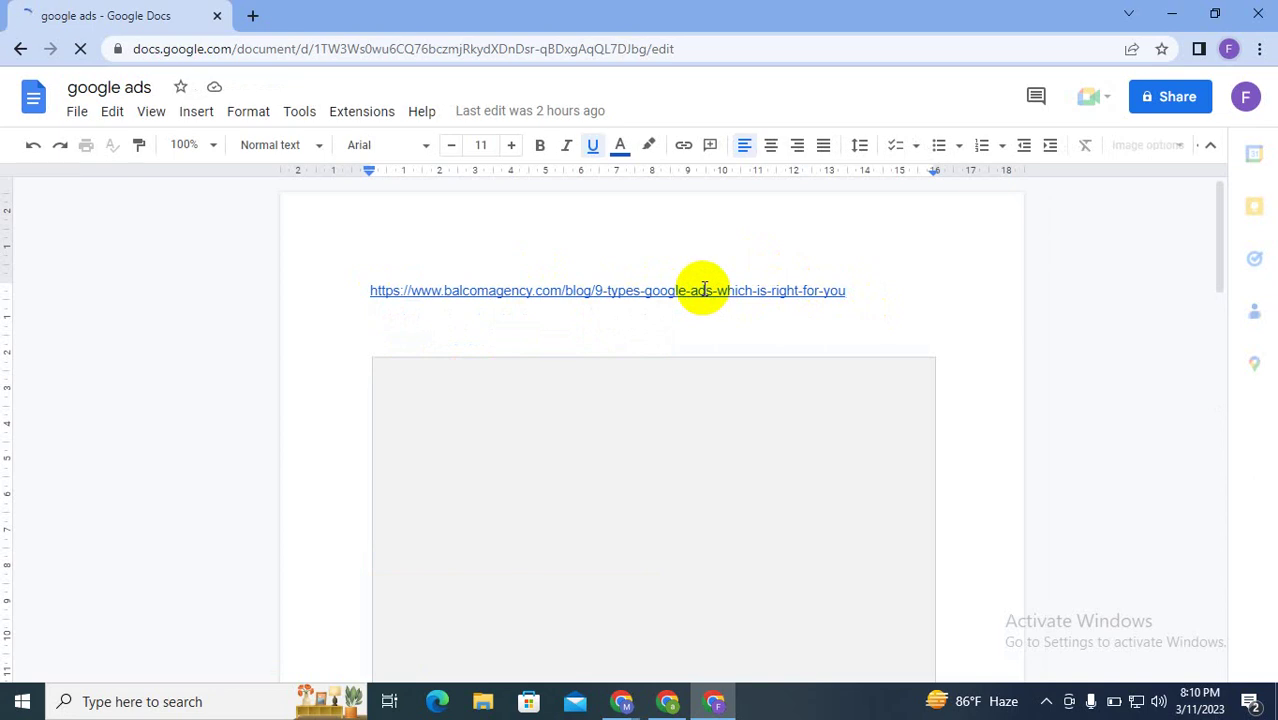
{"action": "key", "text": "Return"}
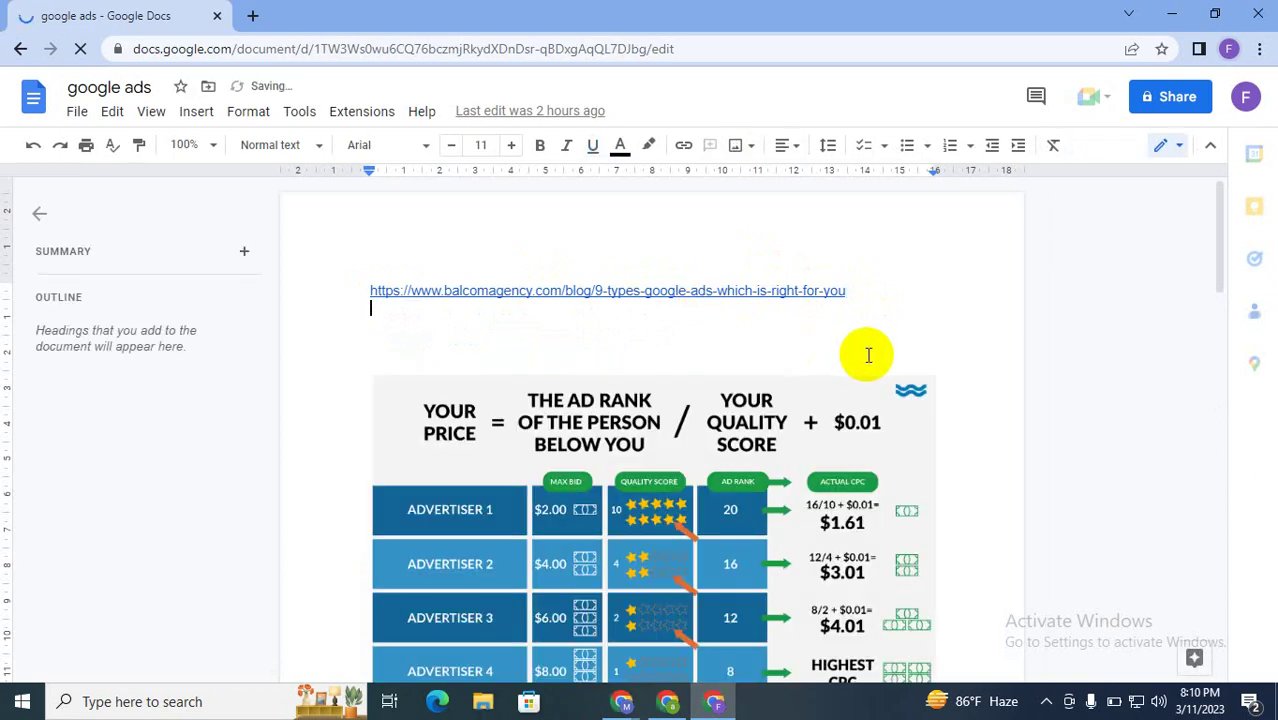
{"action": "key", "text": "Return"}
{"action": "key", "text": "Return"}
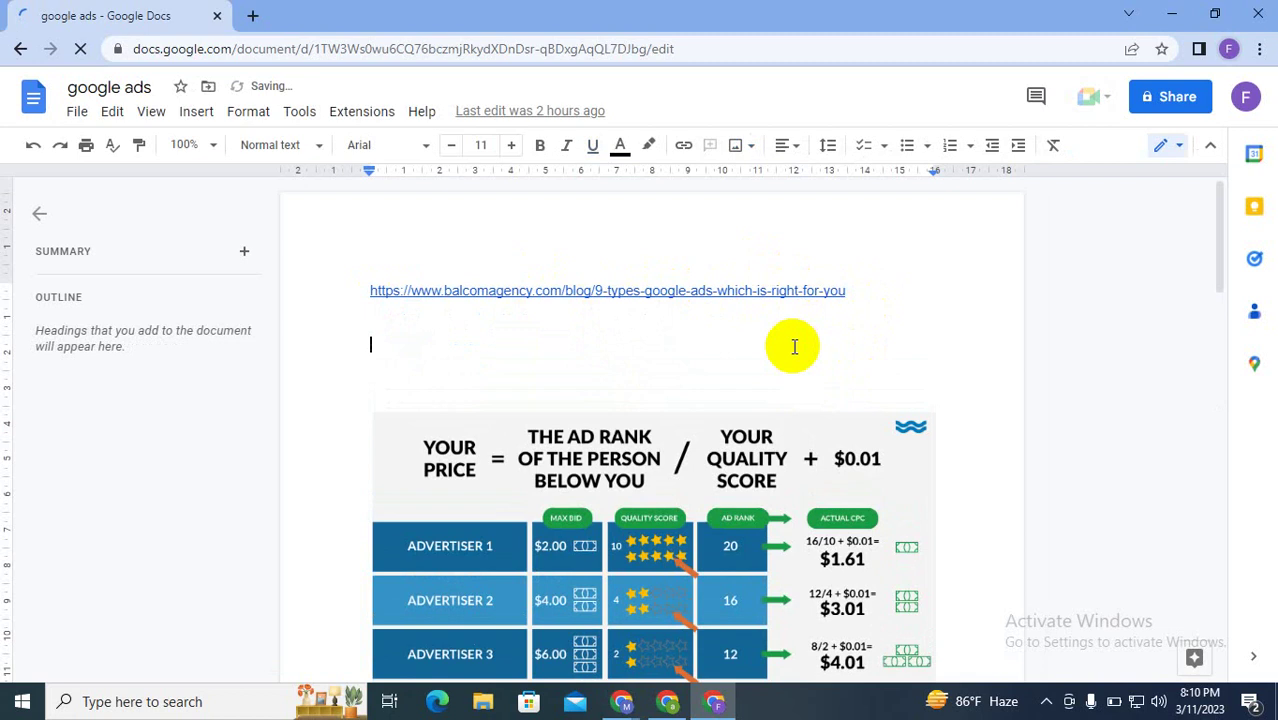
{"action": "left_click", "coordinate": [668, 703]}
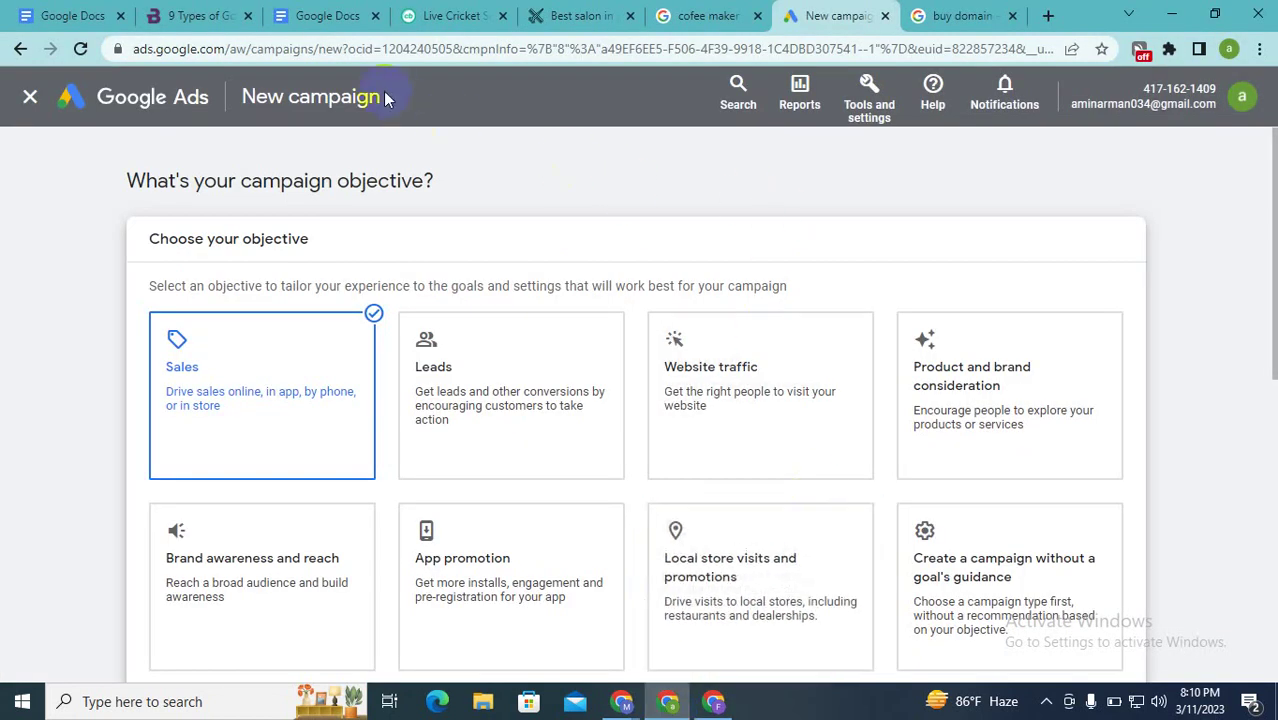
Step: Return to the Google Ads account Overview page and copy its full URL from the address bar
{"action": "left_click", "coordinate": [168, 108]}
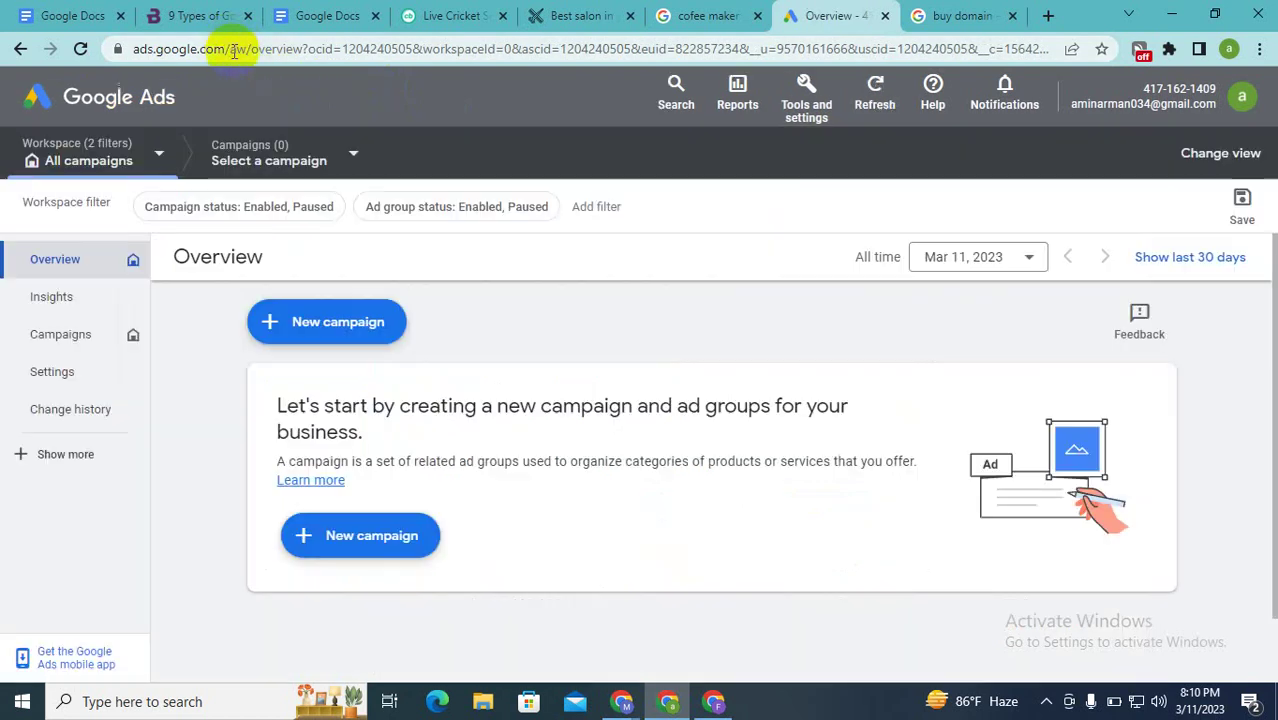
{"action": "double_click", "coordinate": [232, 52]}
{"action": "left_click", "coordinate": [232, 52]}
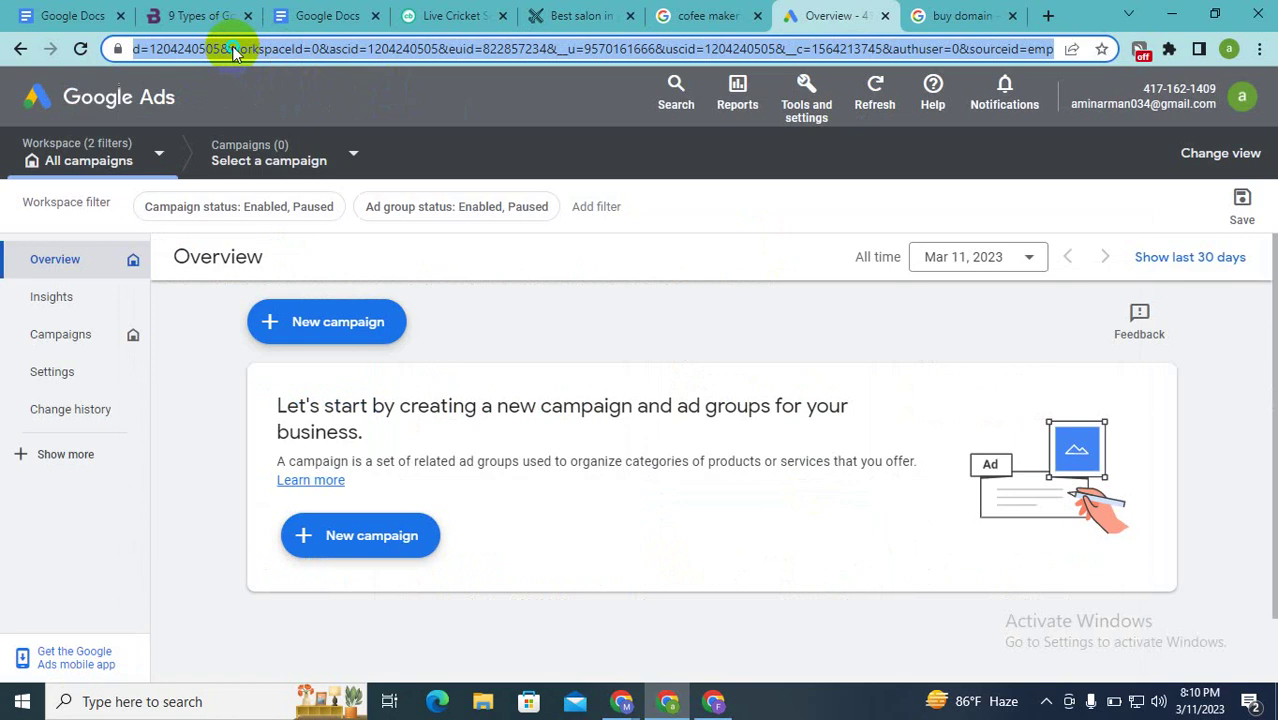
{"action": "right_click", "coordinate": [232, 52]}
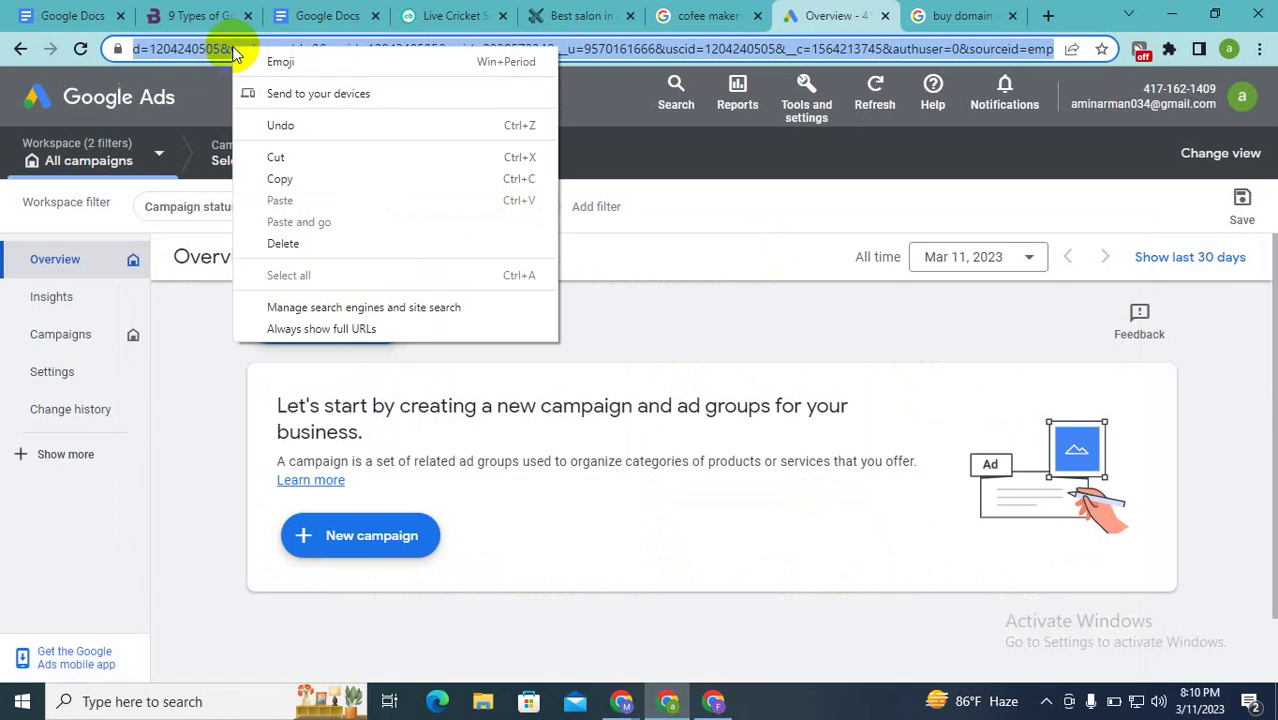
{"action": "left_click", "coordinate": [279, 180]}
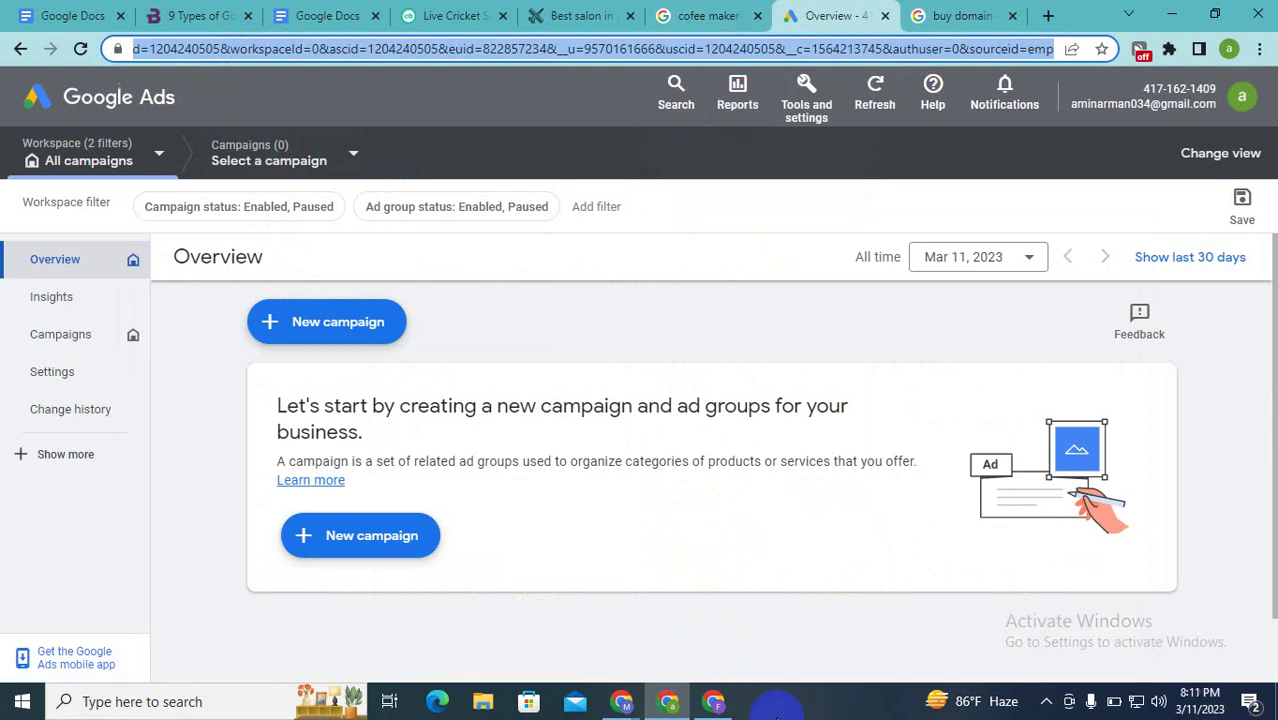
Step: Paste the copied Google Ads Overview URL on the empty line below the blog link
{"action": "left_click", "coordinate": [716, 702]}
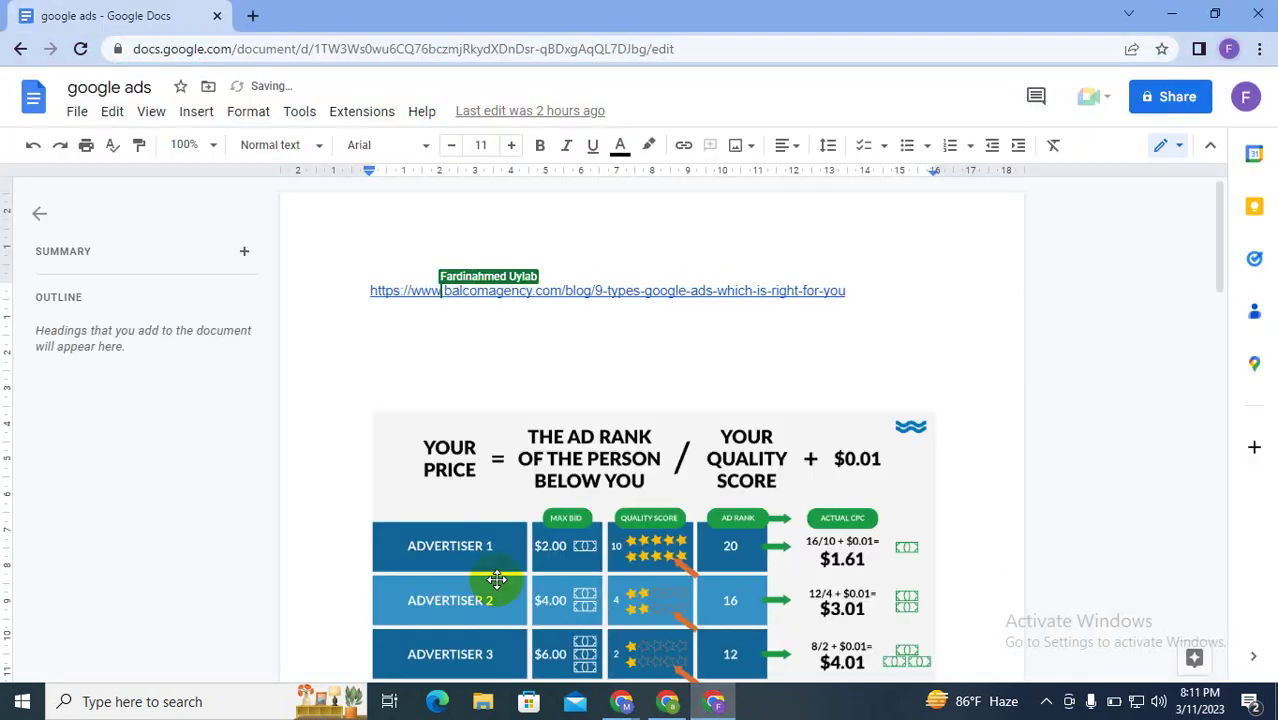
{"action": "left_click", "coordinate": [371, 384]}
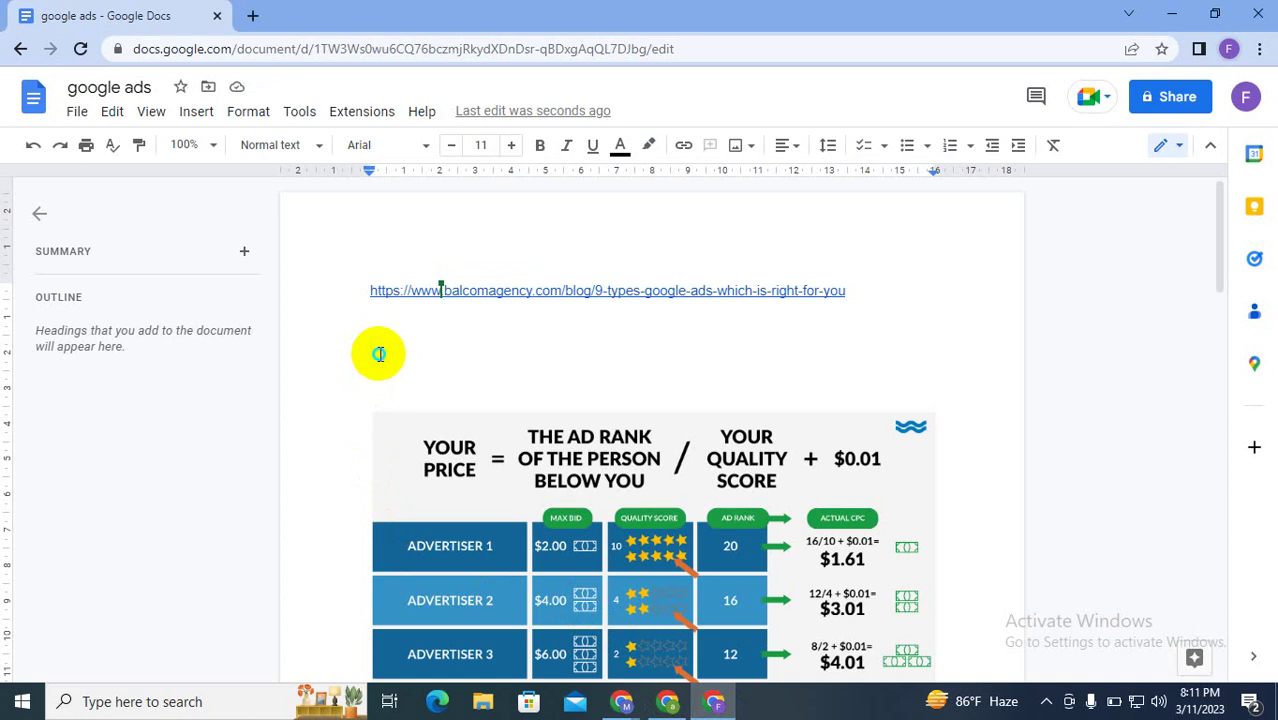
{"action": "right_click", "coordinate": [378, 356]}
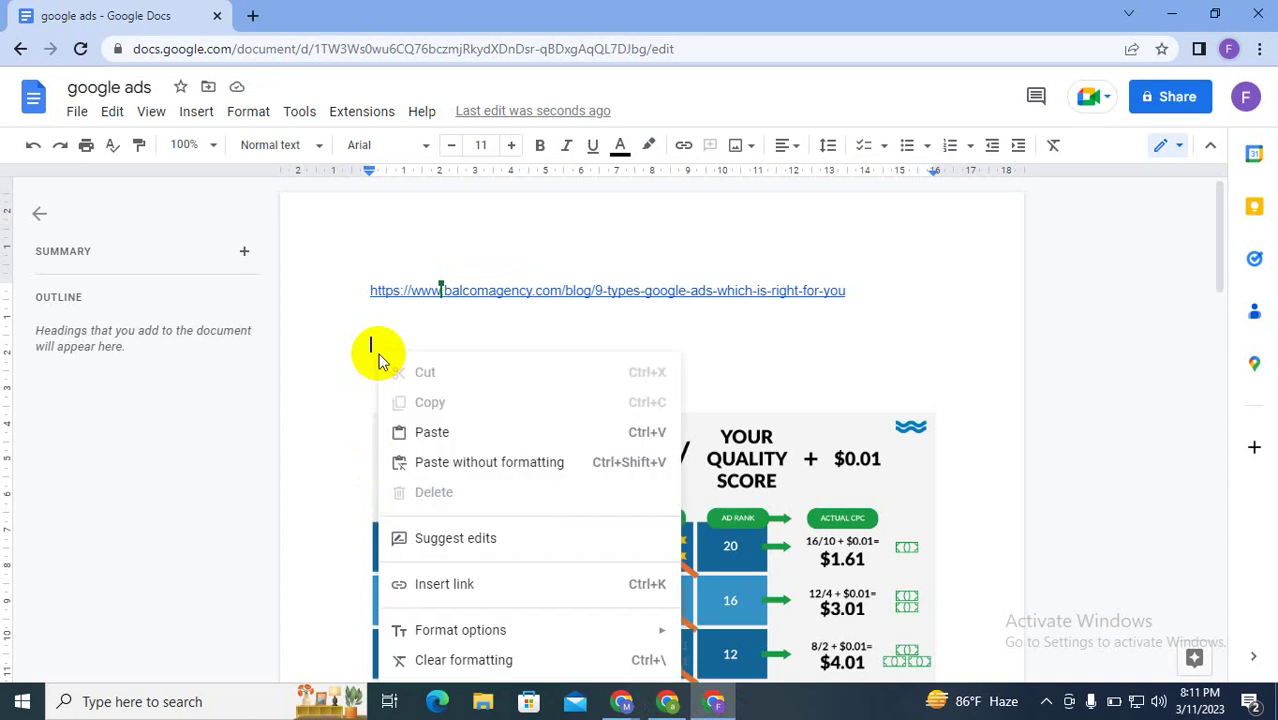
{"action": "left_click", "coordinate": [409, 422]}
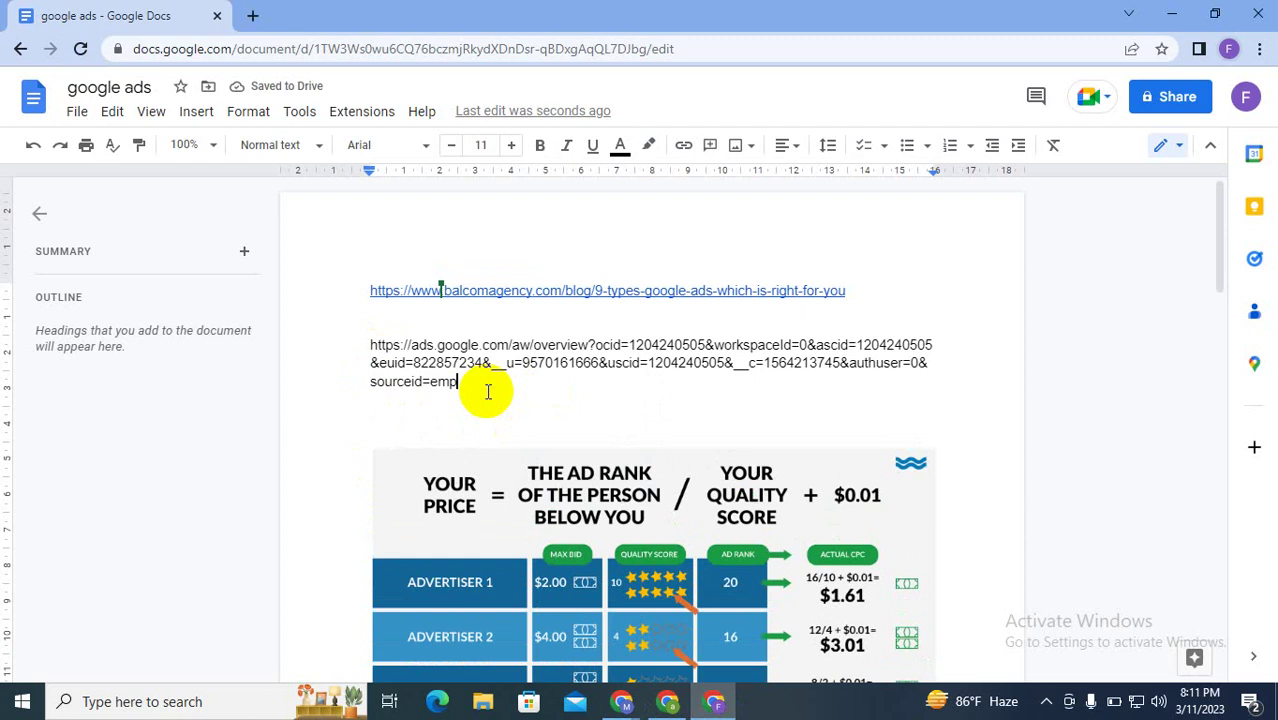
Step: Scroll down to the AIDA funnel image, select it, and zoom in twice on the page
{"action": "scroll", "coordinate": [487, 391], "scroll_direction": "down", "scroll_amount": 1}
{"action": "scroll", "coordinate": [487, 391], "scroll_direction": "up", "scroll_amount": 1}
{"action": "scroll", "coordinate": [487, 391], "scroll_direction": "down", "scroll_amount": 15}
{"action": "scroll", "coordinate": [487, 391], "scroll_direction": "down", "scroll_amount": 1}
{"action": "scroll", "coordinate": [487, 391], "scroll_direction": "up", "scroll_amount": 2}
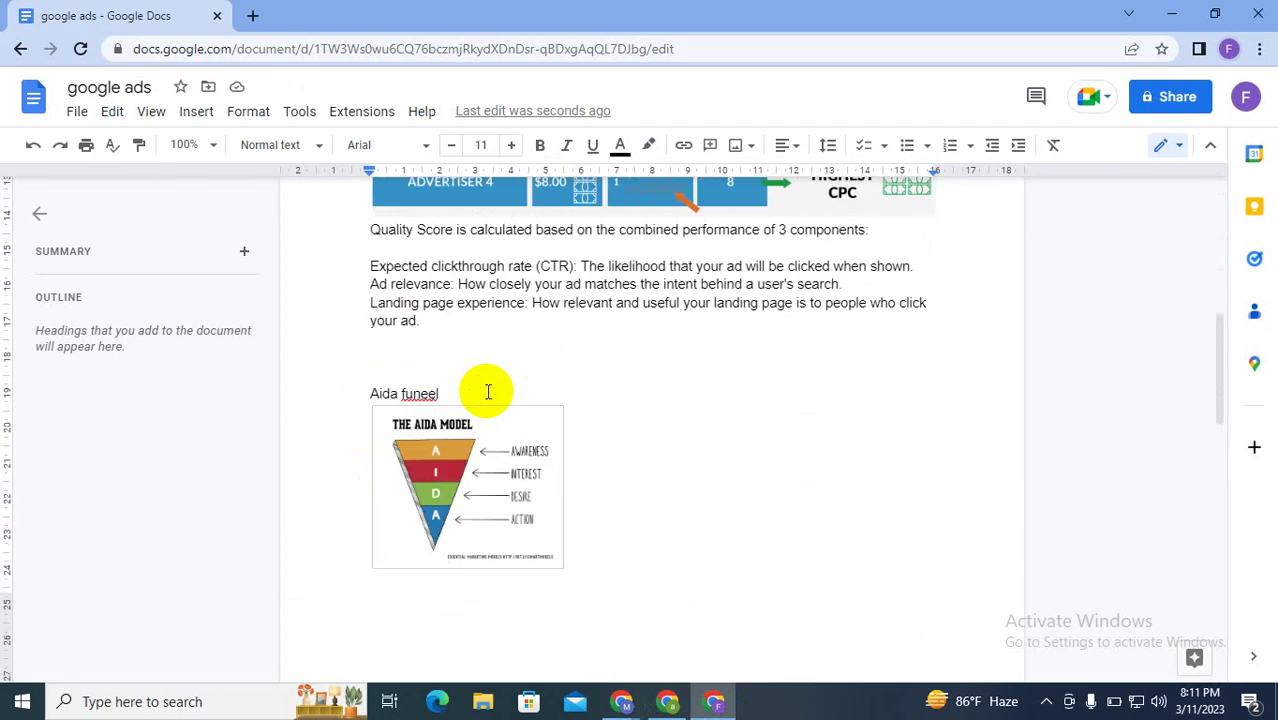
{"action": "left_click", "coordinate": [487, 498]}
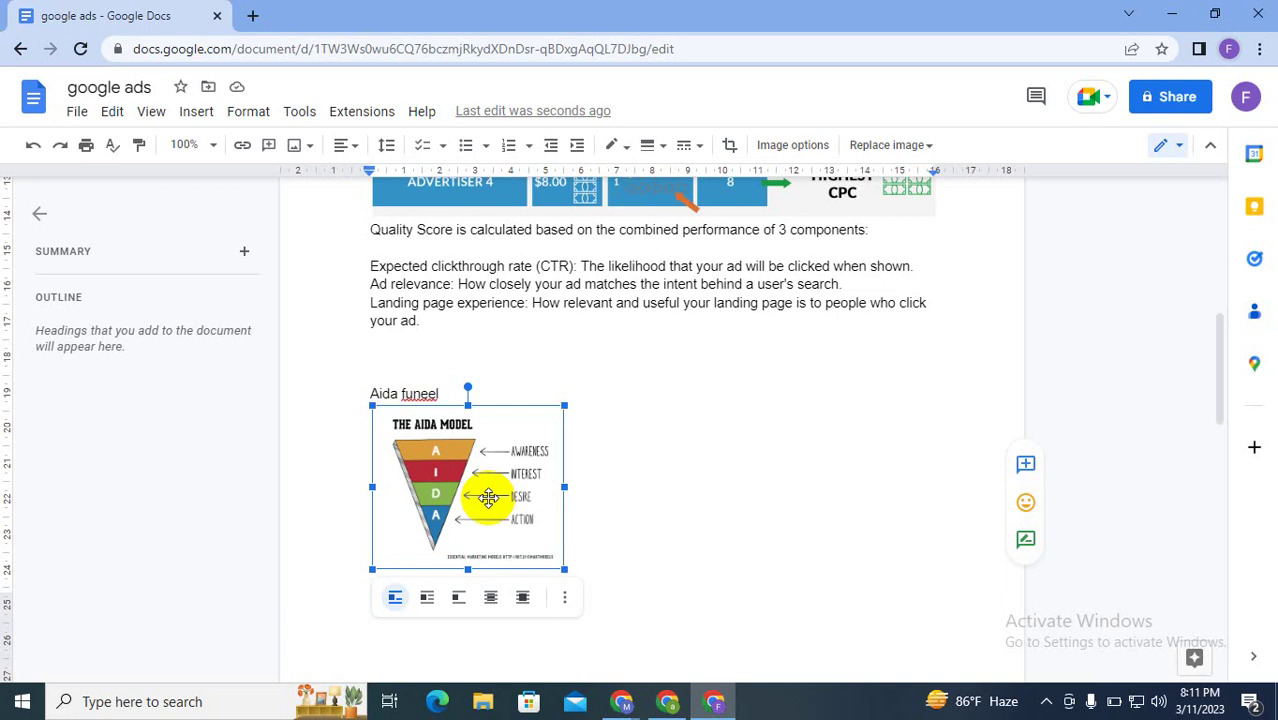
{"action": "key", "text": "ctrl+plus"}
{"action": "key", "text": "ctrl+plus"}
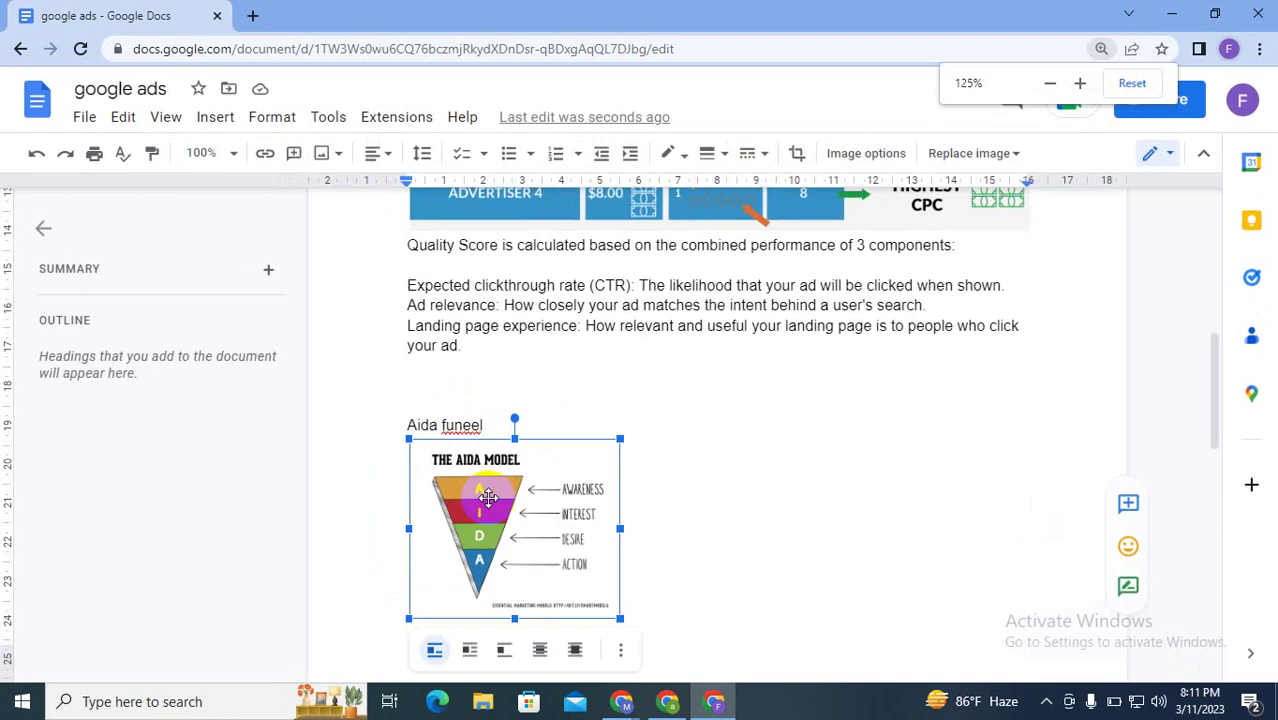
{"action": "key", "text": "ctrl+plus"}
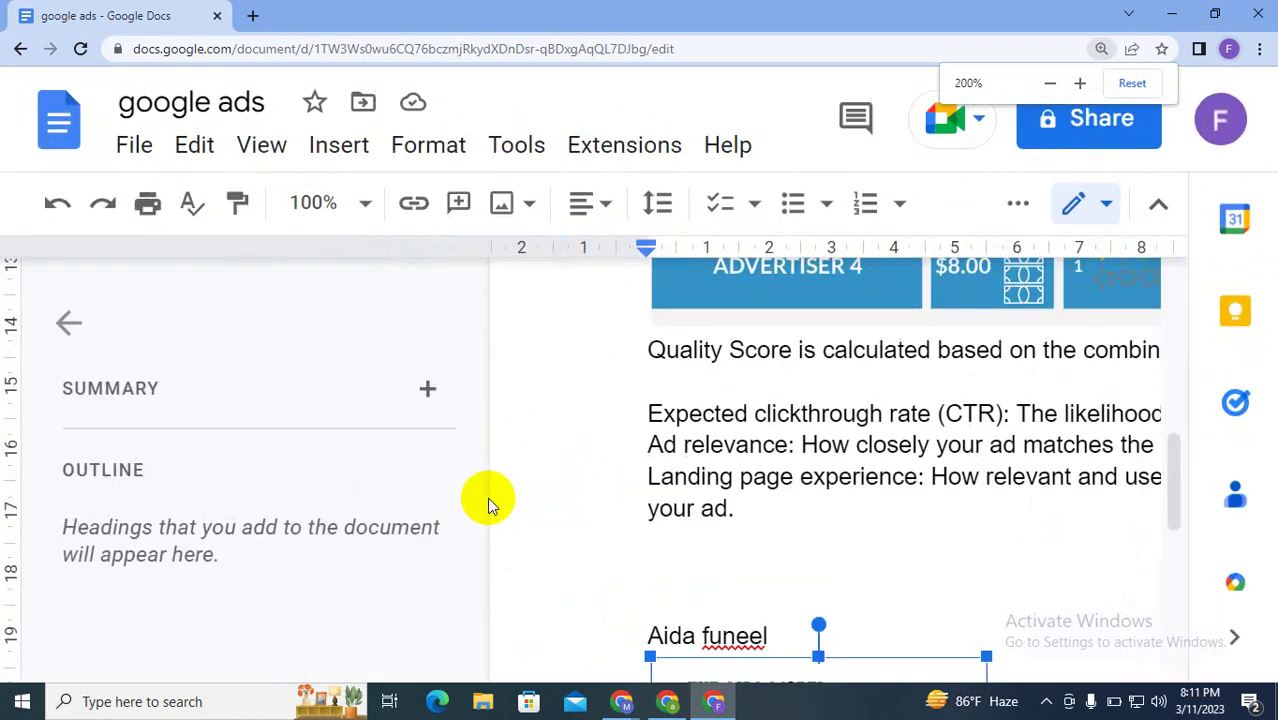
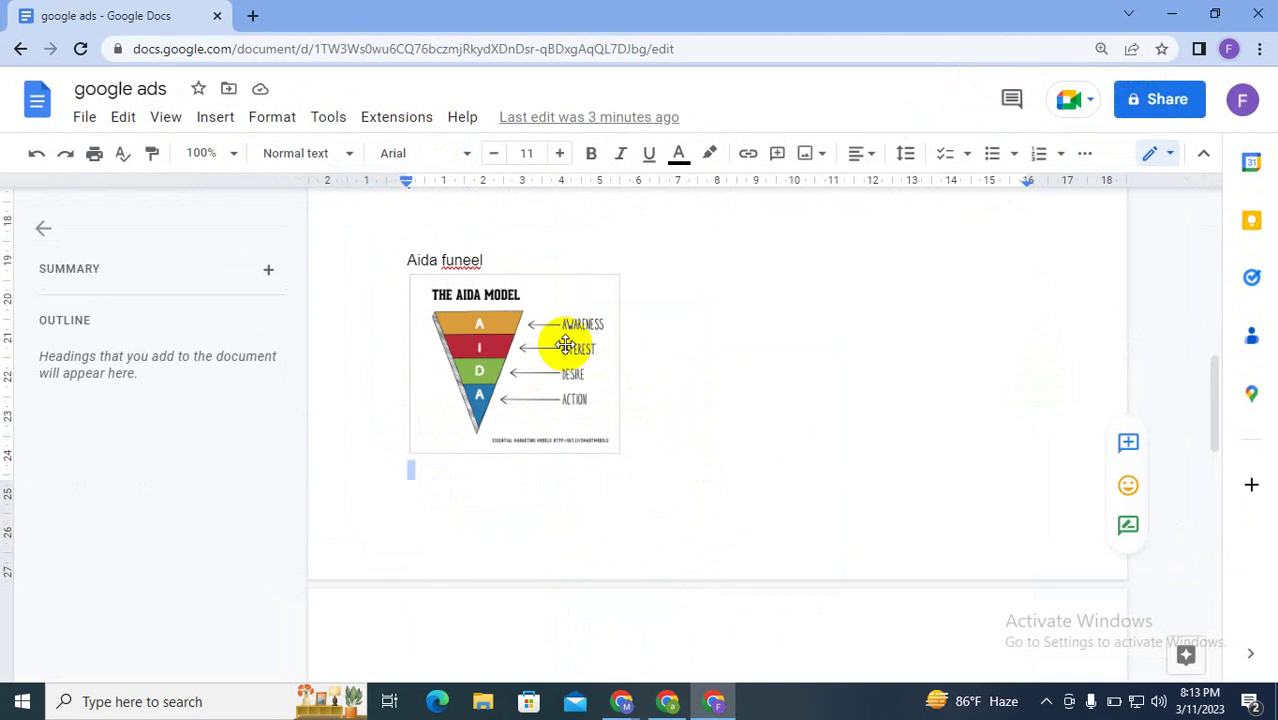
Step: Select and deselect the AIDA model image in the notes, then switch to the Google Ads window
{"action": "left_click", "coordinate": [565, 345]}
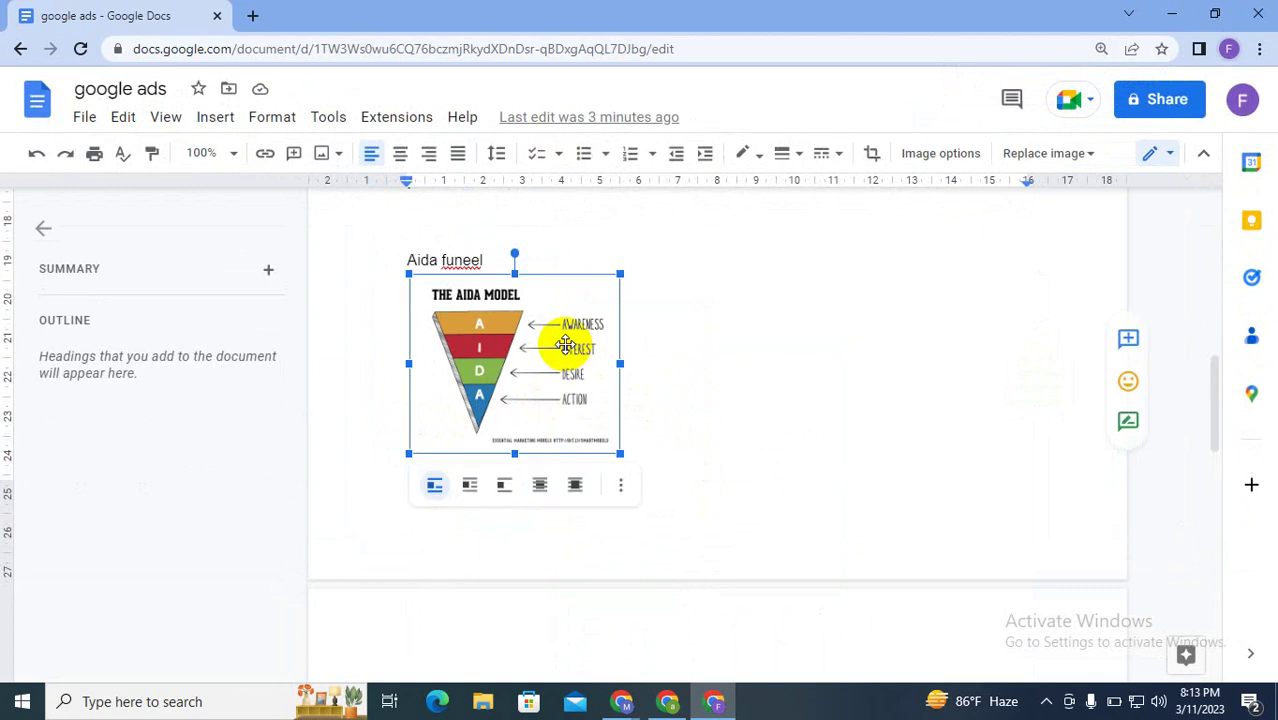
{"action": "left_click", "coordinate": [825, 361]}
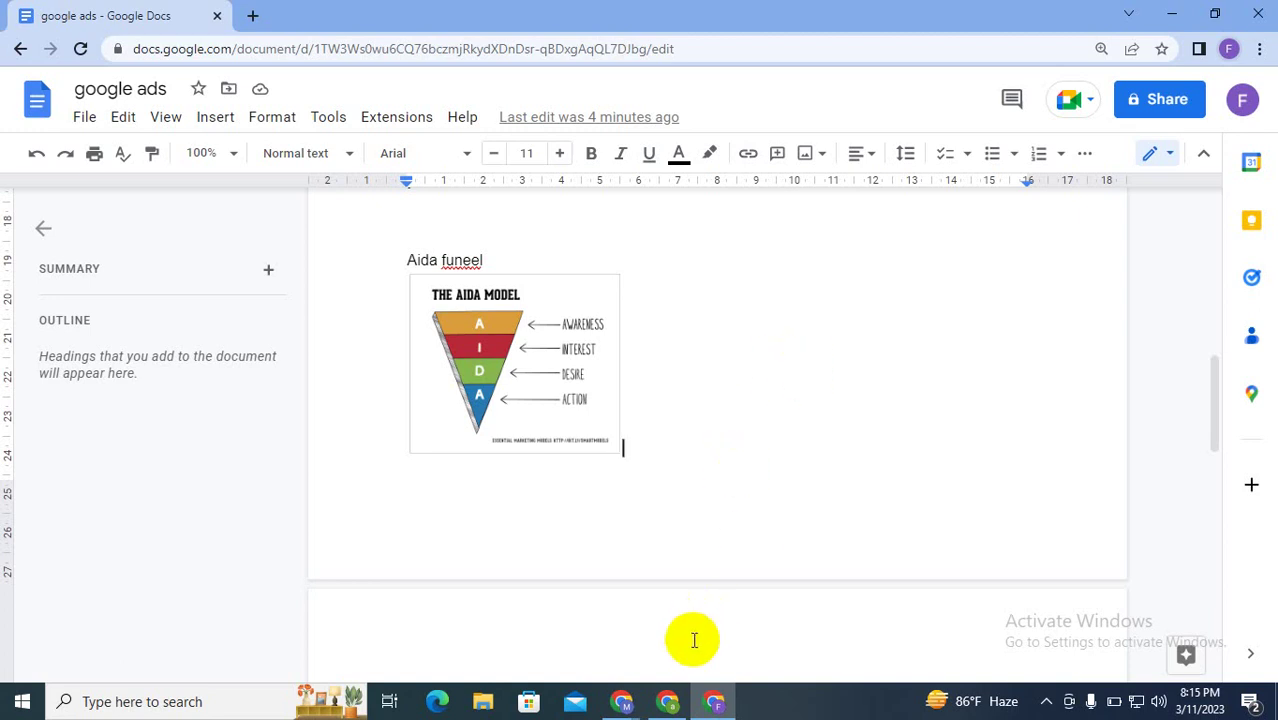
{"action": "left_click", "coordinate": [667, 701]}
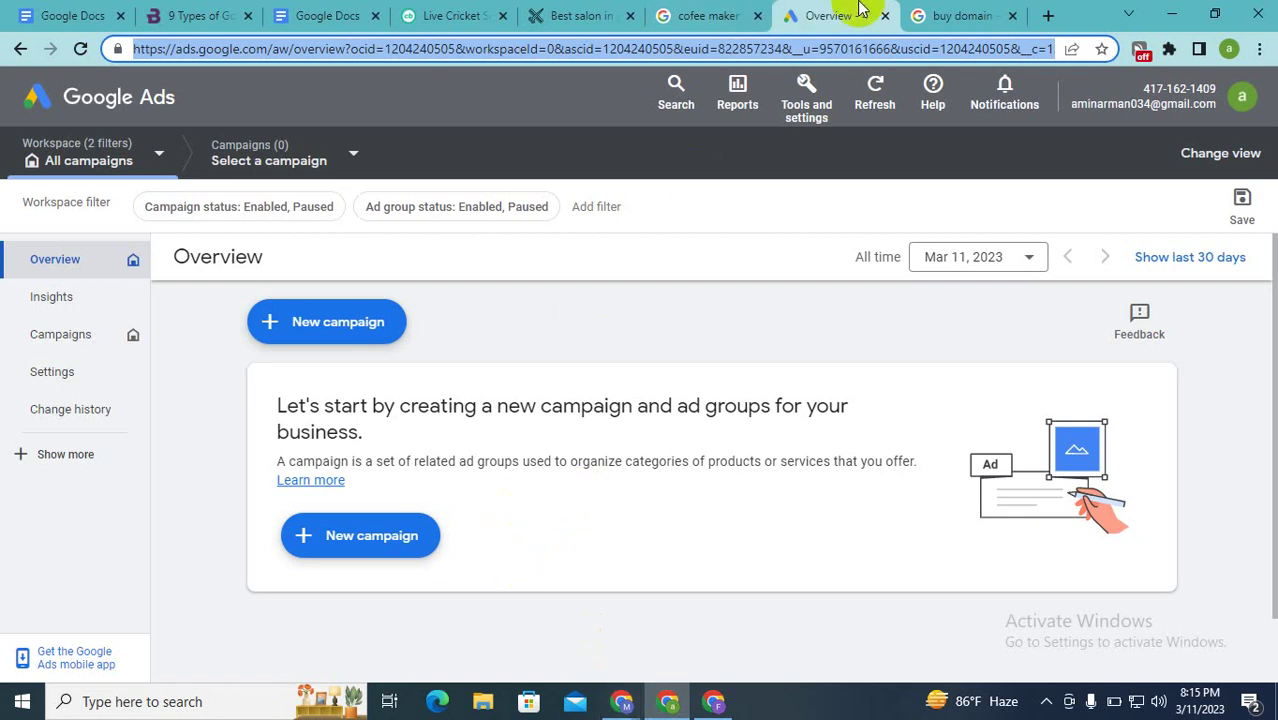
Step: Start a new campaign with the Brand awareness and reach objective and the Search campaign type
{"action": "left_click", "coordinate": [622, 701]}
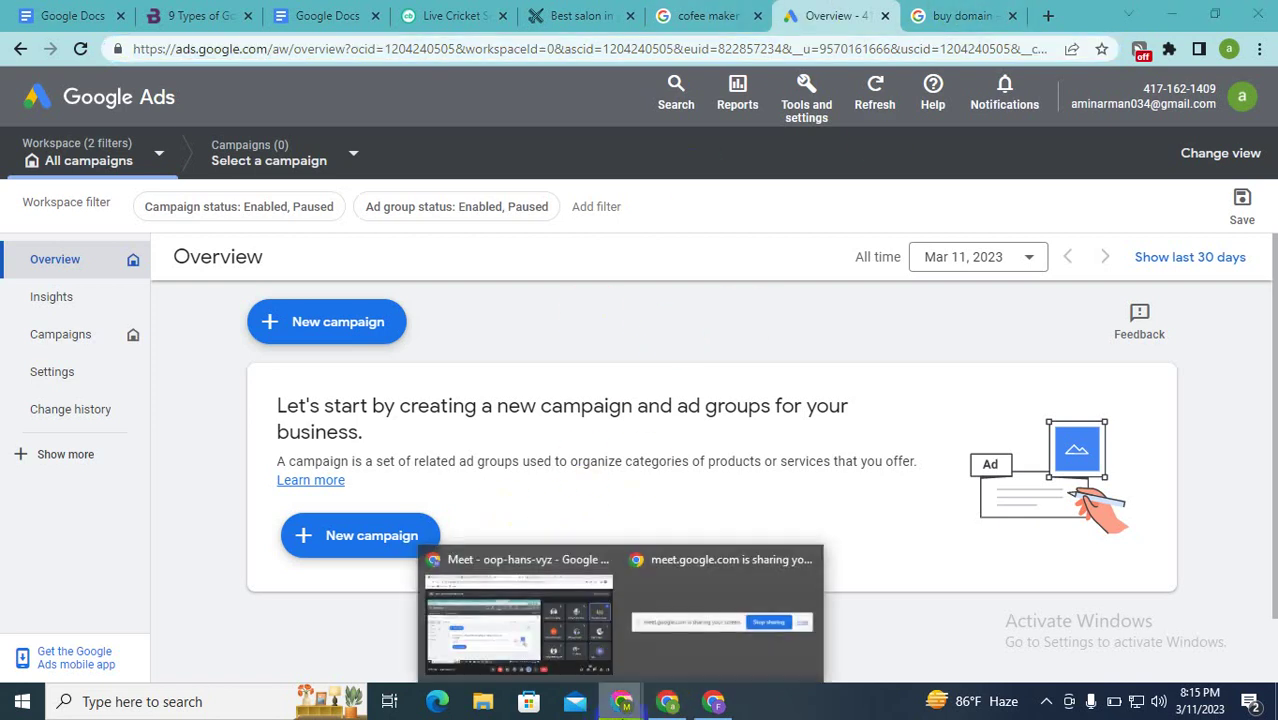
{"action": "left_click", "coordinate": [897, 445]}
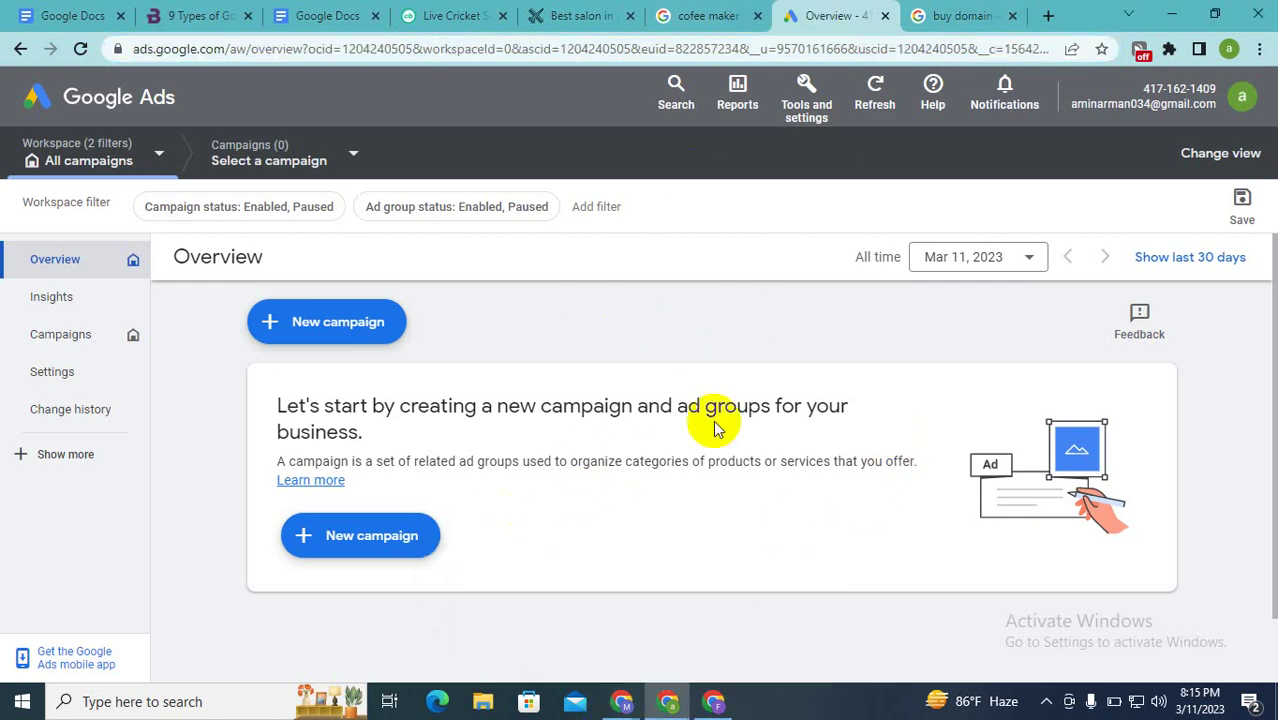
{"action": "left_click", "coordinate": [335, 340]}
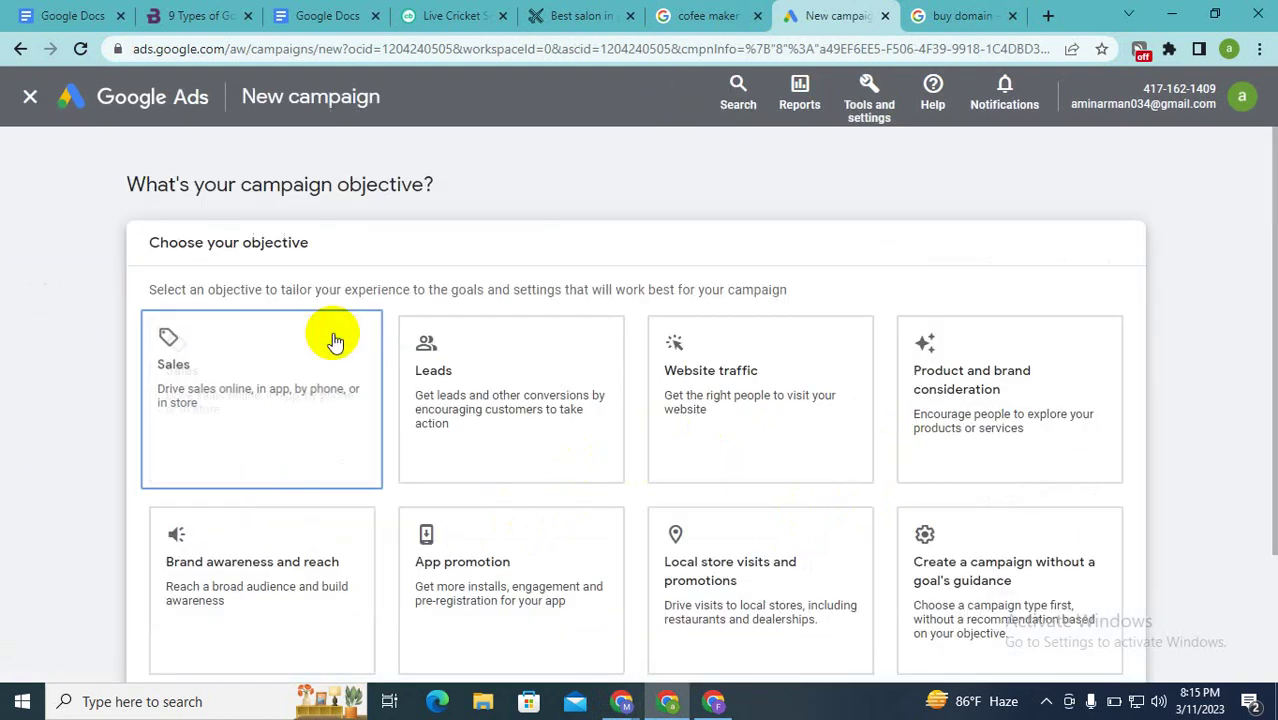
{"action": "scroll", "coordinate": [360, 395], "scroll_direction": "down", "scroll_amount": 2}
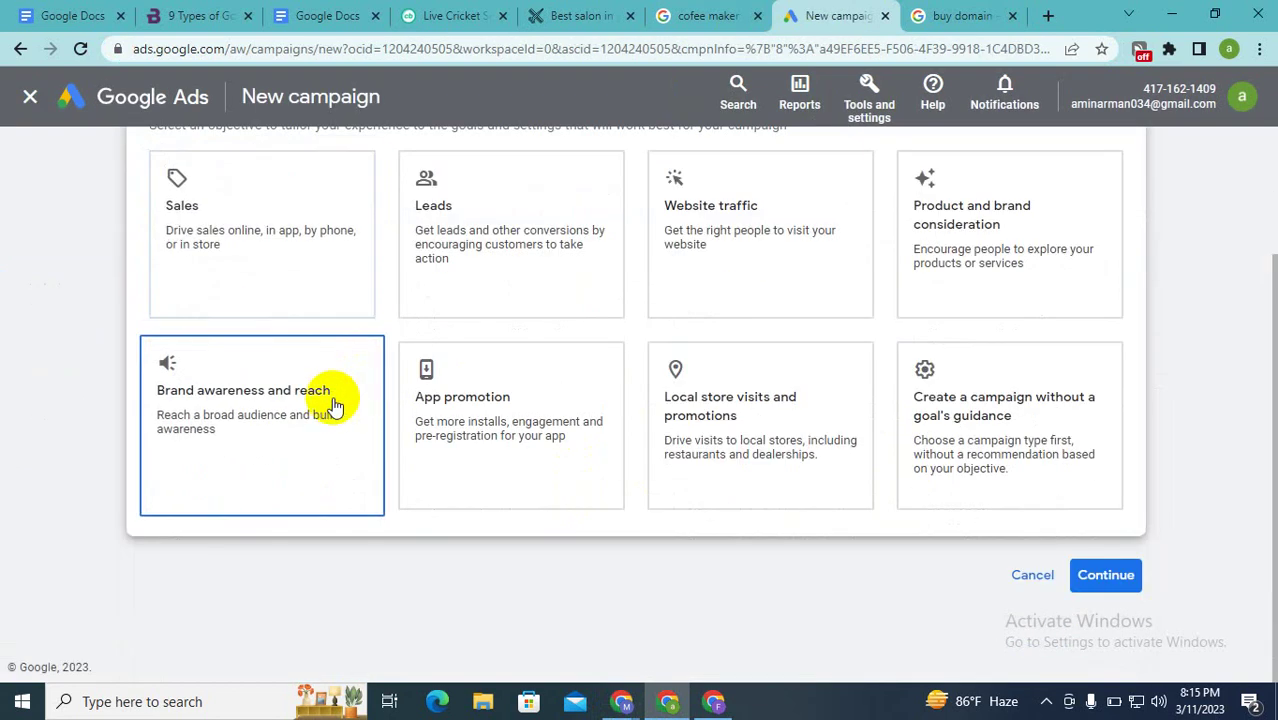
{"action": "left_click", "coordinate": [335, 400]}
{"action": "scroll", "coordinate": [333, 405], "scroll_direction": "up", "scroll_amount": 3}
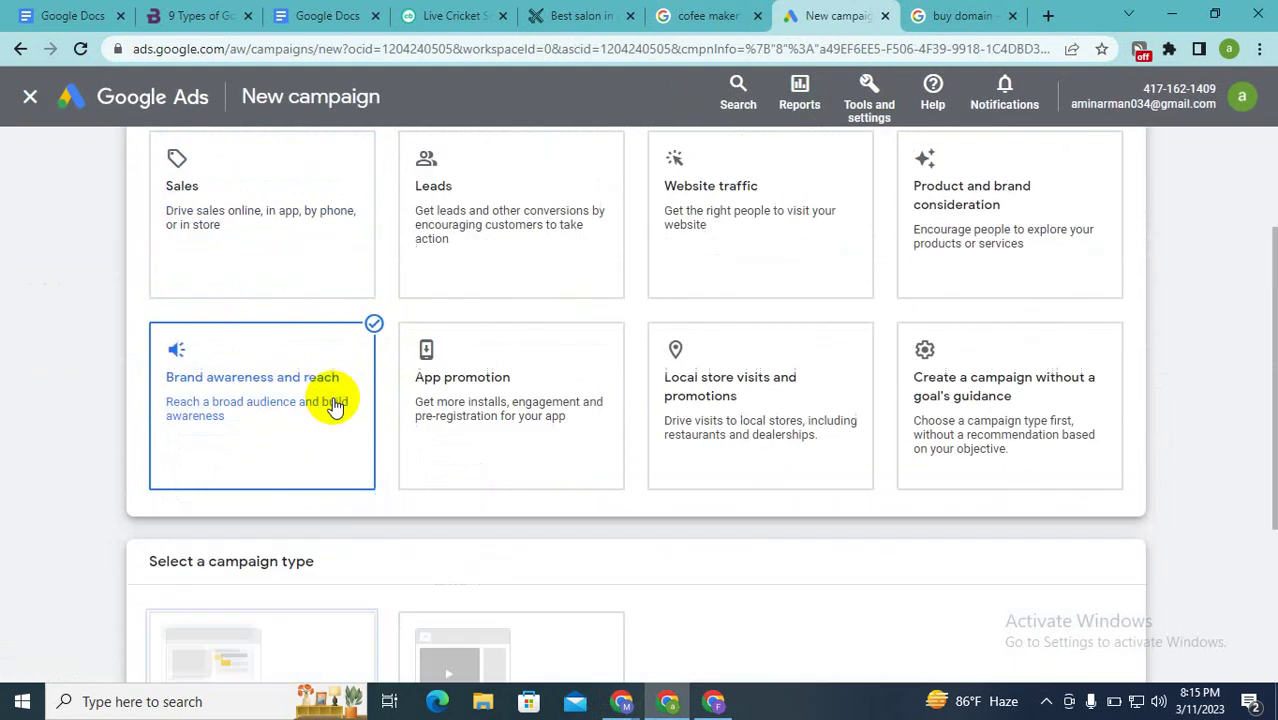
{"action": "scroll", "coordinate": [268, 255], "scroll_direction": "down", "scroll_amount": 4}
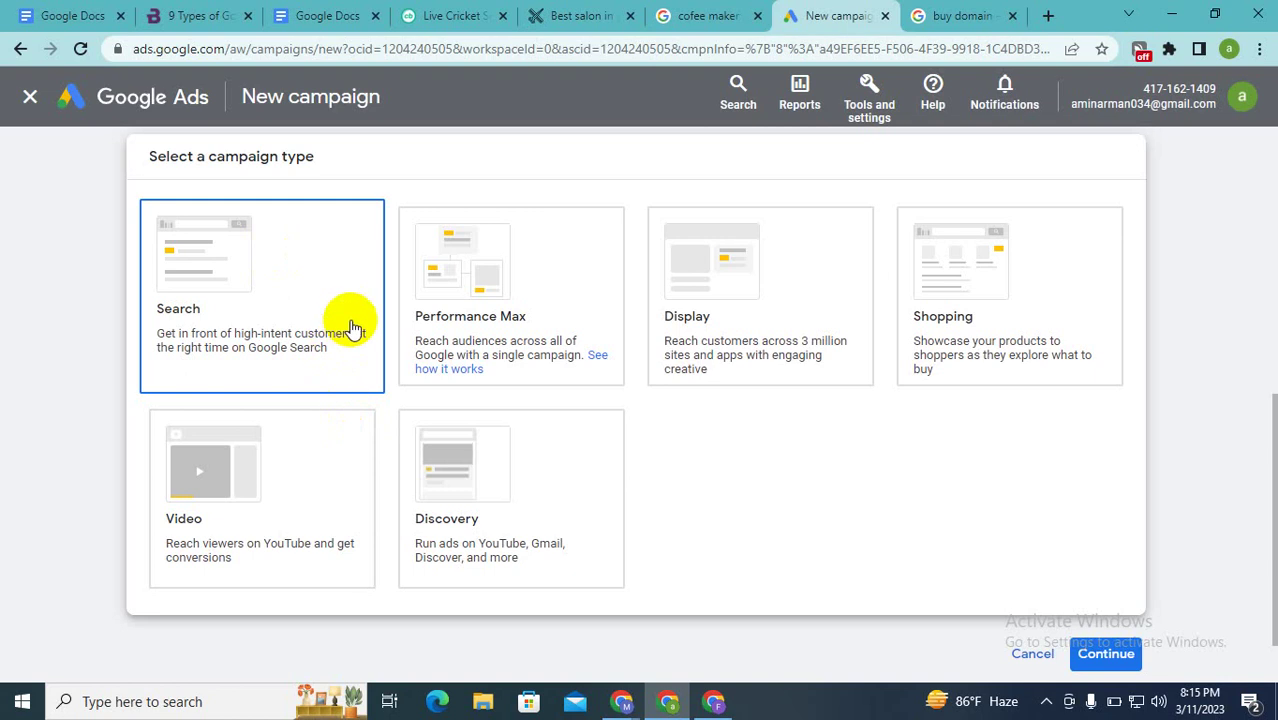
{"action": "left_click", "coordinate": [1104, 653]}
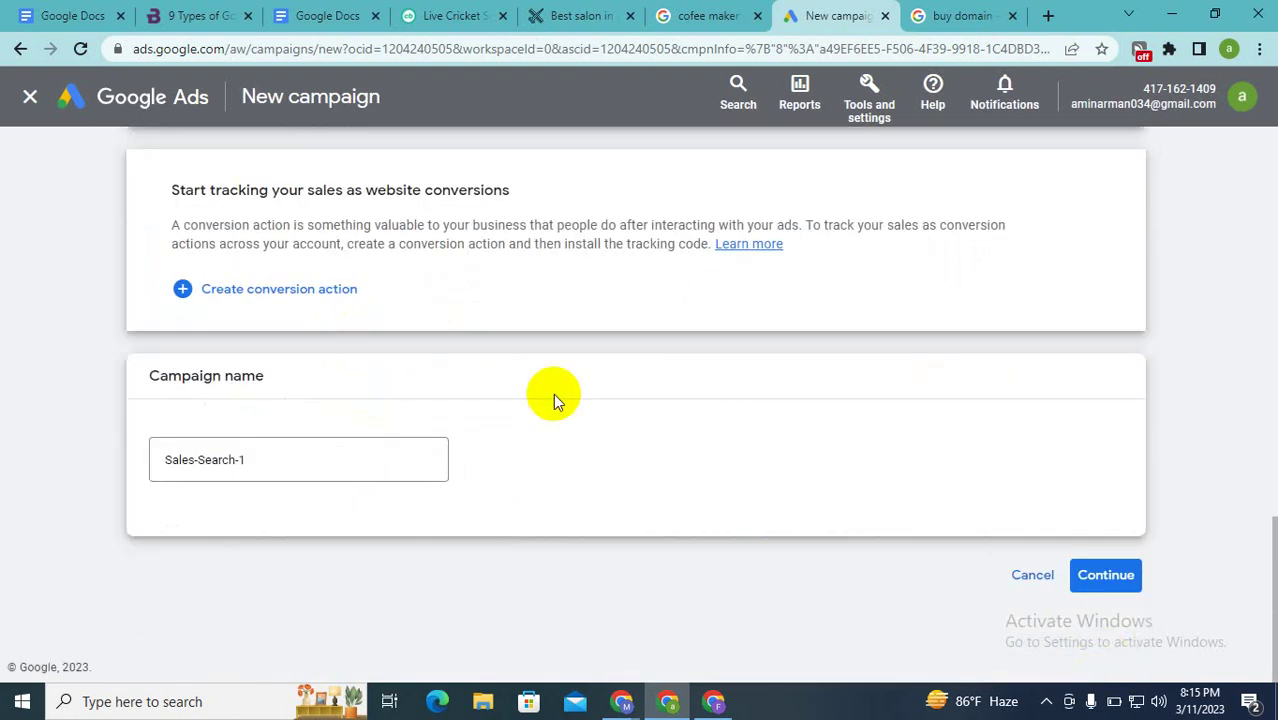
{"action": "scroll", "coordinate": [540, 385], "scroll_direction": "up", "scroll_amount": 10}
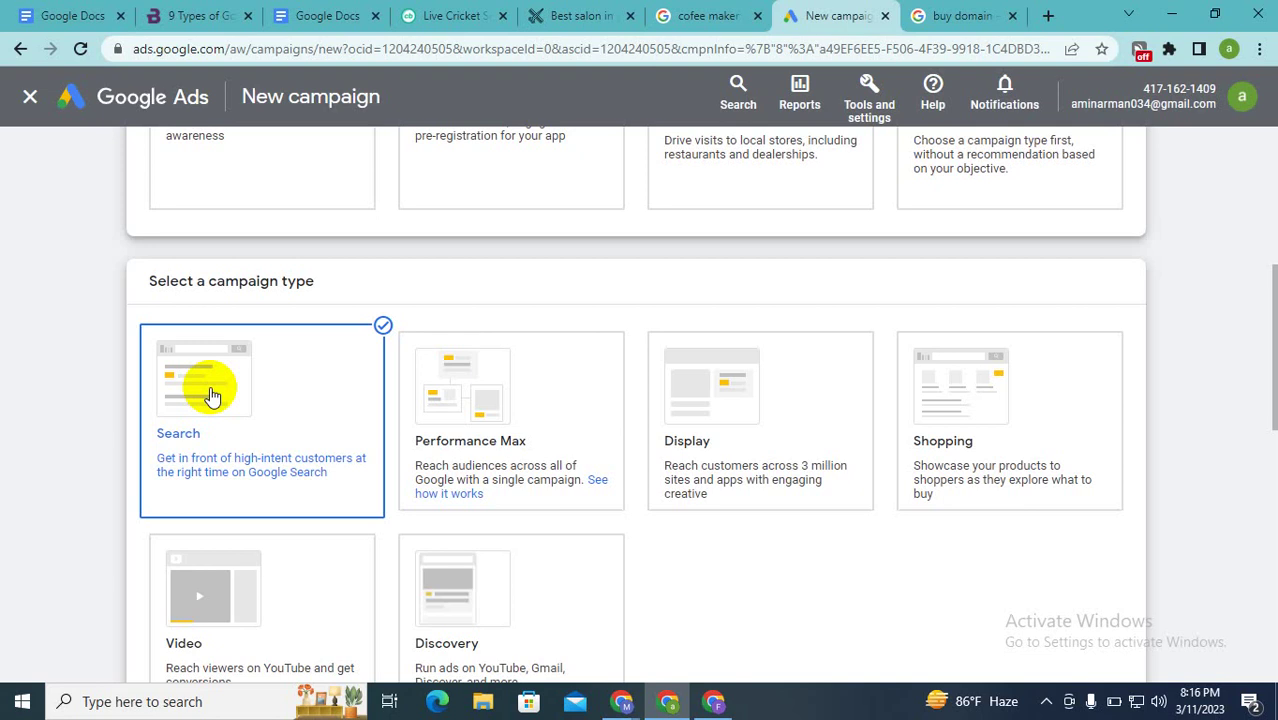
{"action": "scroll", "coordinate": [210, 396], "scroll_direction": "up", "scroll_amount": 5}
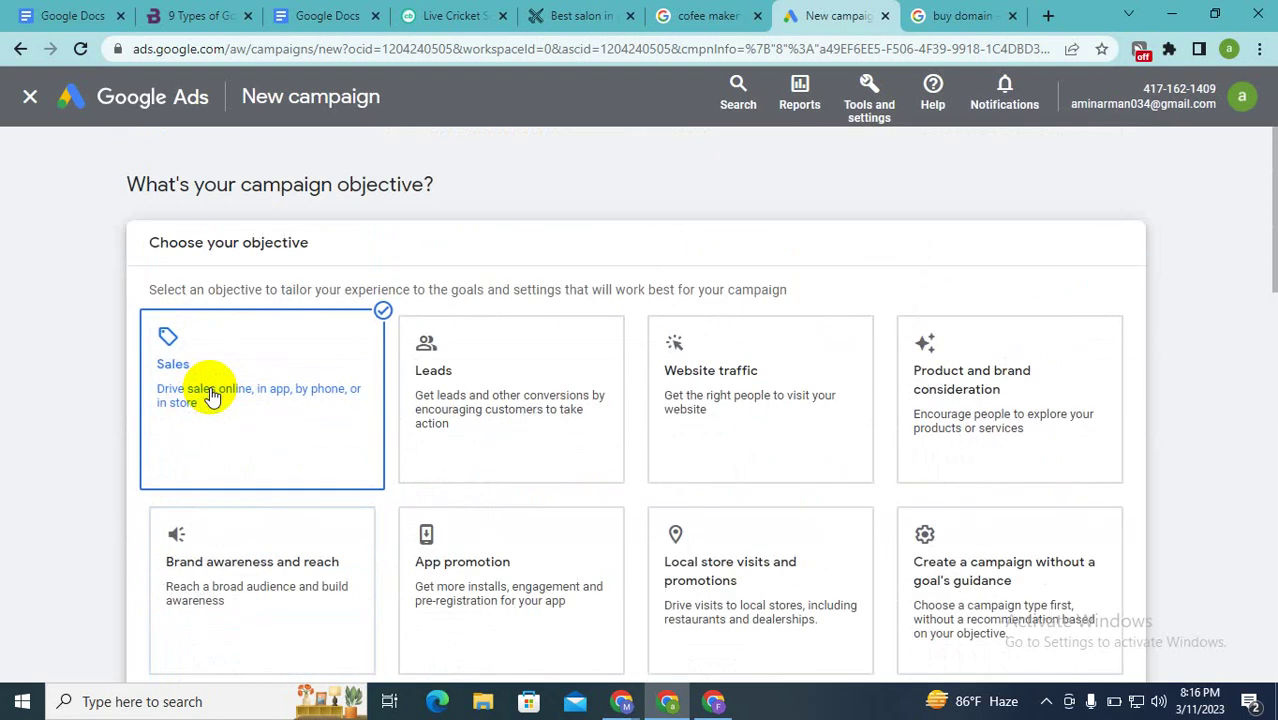
{"action": "scroll", "coordinate": [970, 402], "scroll_direction": "down", "scroll_amount": 2}
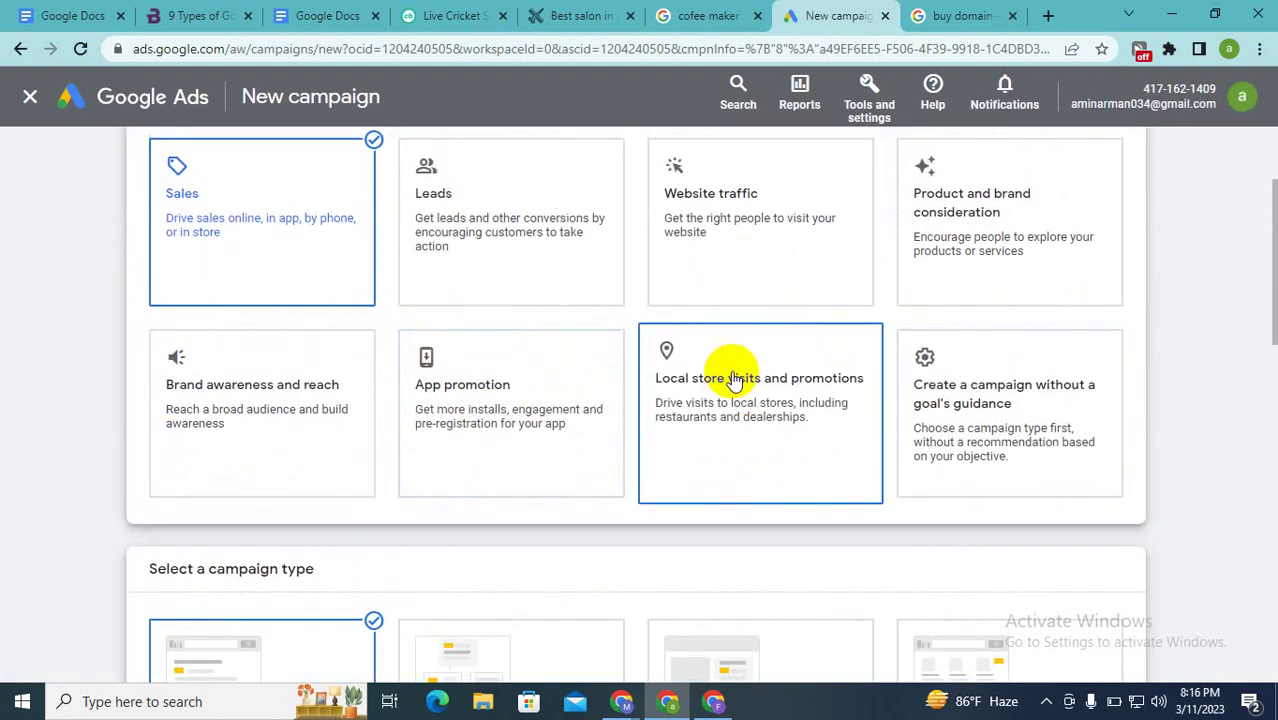
{"action": "scroll", "coordinate": [733, 379], "scroll_direction": "up", "scroll_amount": 1}
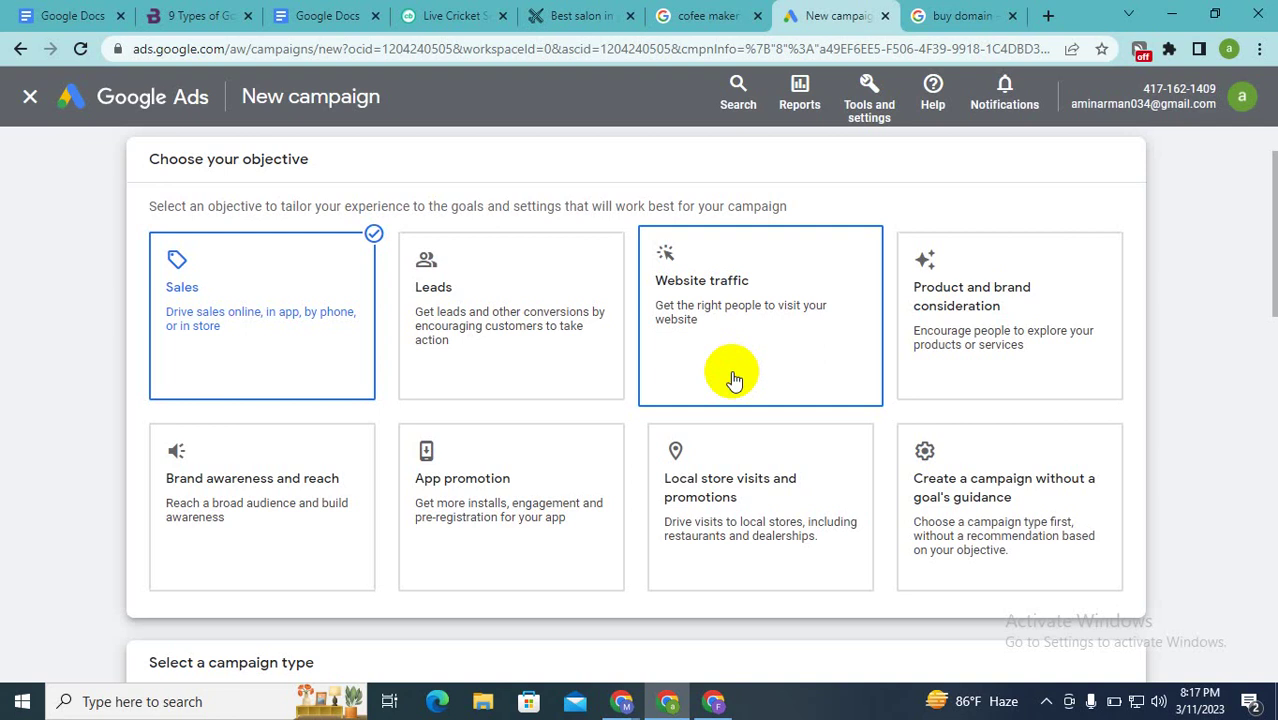
{"action": "scroll", "coordinate": [733, 378], "scroll_direction": "down", "scroll_amount": 10}
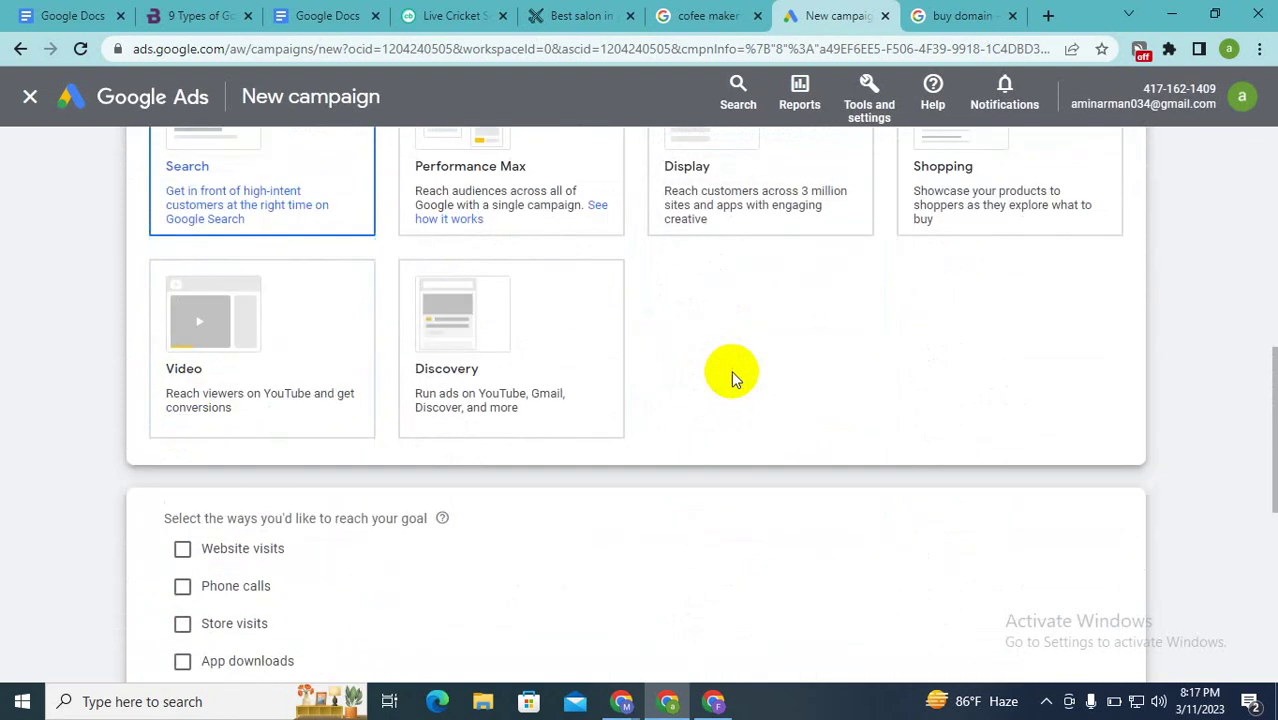
{"action": "scroll", "coordinate": [731, 370], "scroll_direction": "up", "scroll_amount": 2}
{"action": "scroll", "coordinate": [731, 370], "scroll_direction": "up", "scroll_amount": 2}
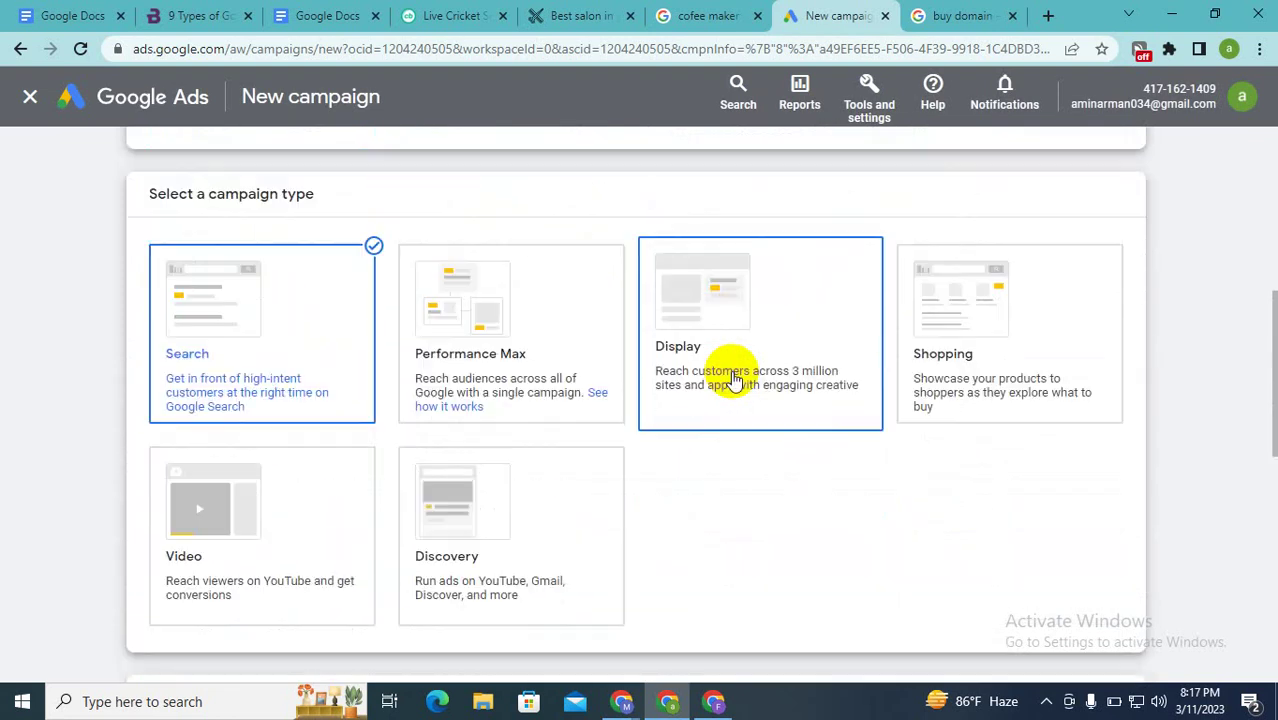
{"action": "scroll", "coordinate": [263, 228], "scroll_direction": "up", "scroll_amount": 1}
{"action": "scroll", "coordinate": [263, 385], "scroll_direction": "down", "scroll_amount": 3}
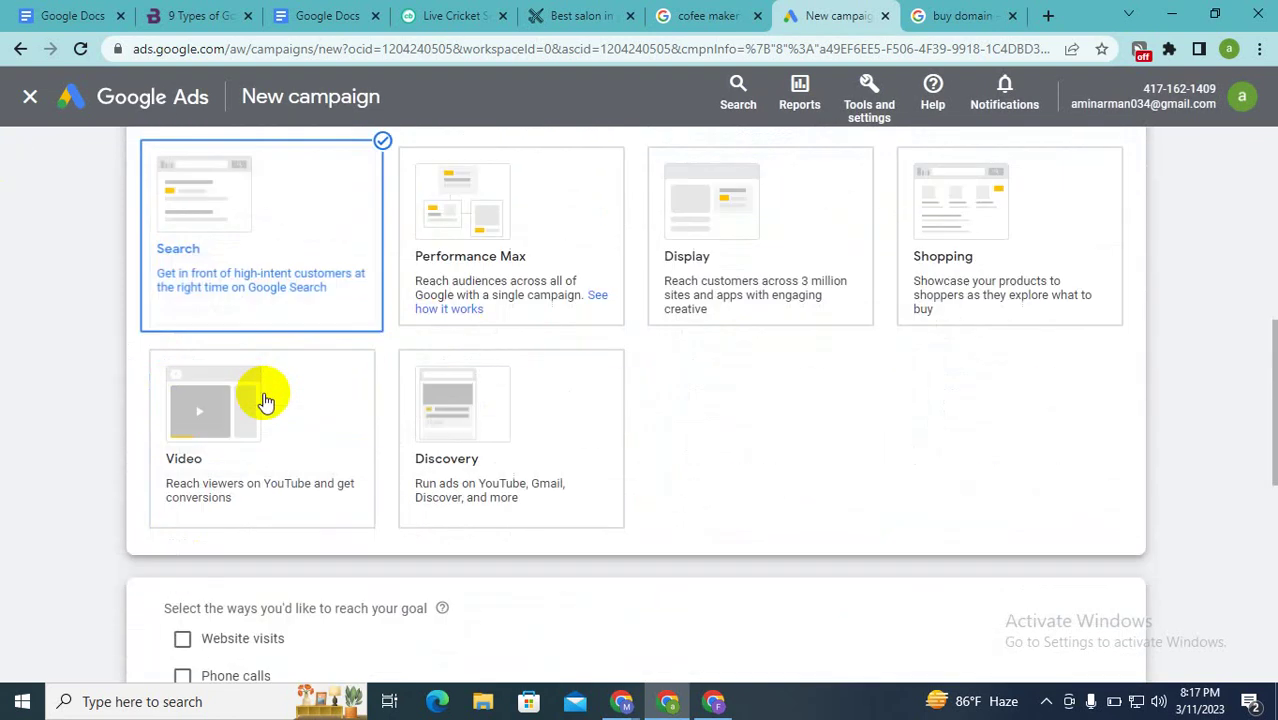
{"action": "scroll", "coordinate": [265, 400], "scroll_direction": "down", "scroll_amount": 2}
{"action": "scroll", "coordinate": [265, 400], "scroll_direction": "down", "scroll_amount": 4}
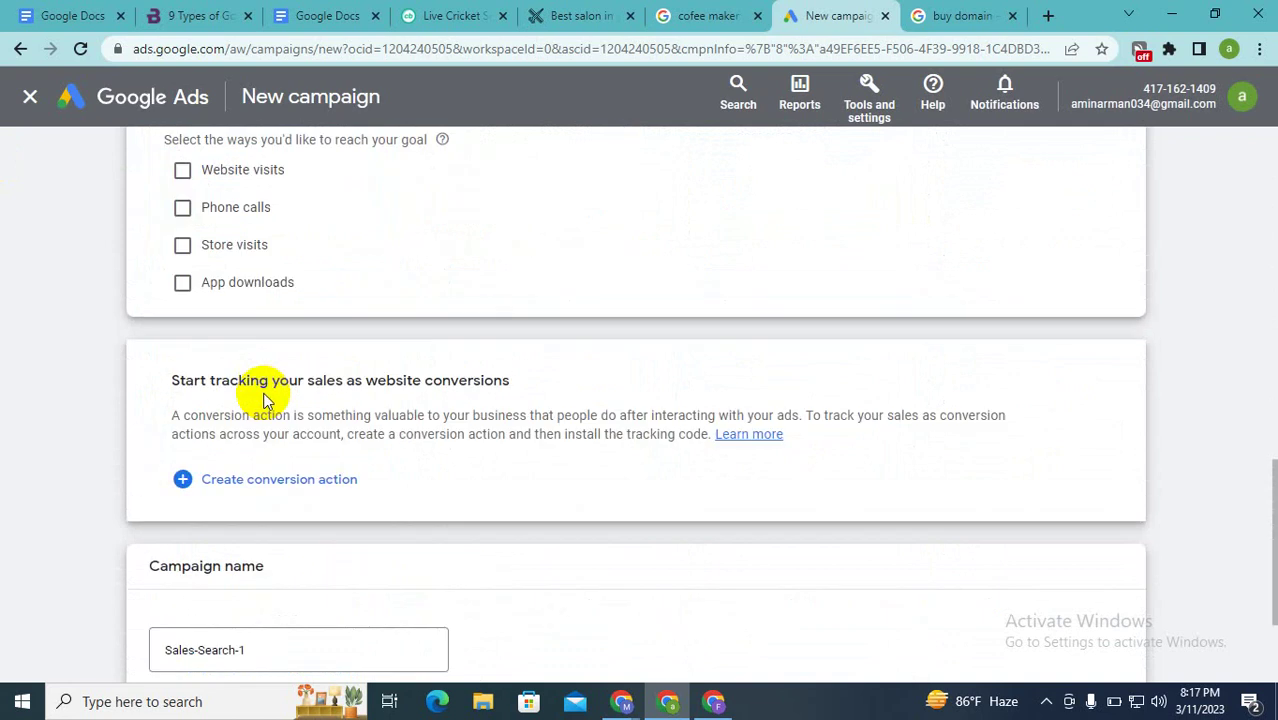
{"action": "scroll", "coordinate": [265, 400], "scroll_direction": "up", "scroll_amount": 2}
{"action": "scroll", "coordinate": [280, 320], "scroll_direction": "up", "scroll_amount": 2}
{"action": "scroll", "coordinate": [280, 325], "scroll_direction": "up", "scroll_amount": 2}
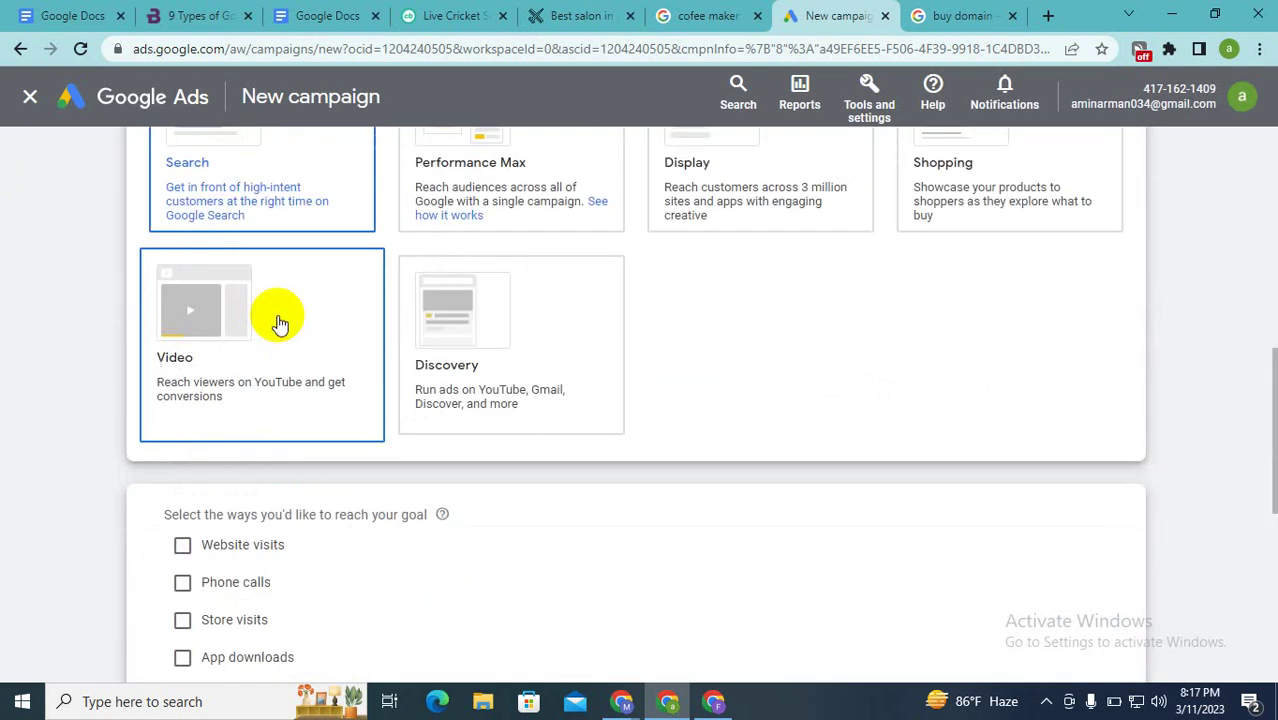
{"action": "scroll", "coordinate": [405, 345], "scroll_direction": "down", "scroll_amount": 6}
{"action": "scroll", "coordinate": [418, 345], "scroll_direction": "up", "scroll_amount": 3}
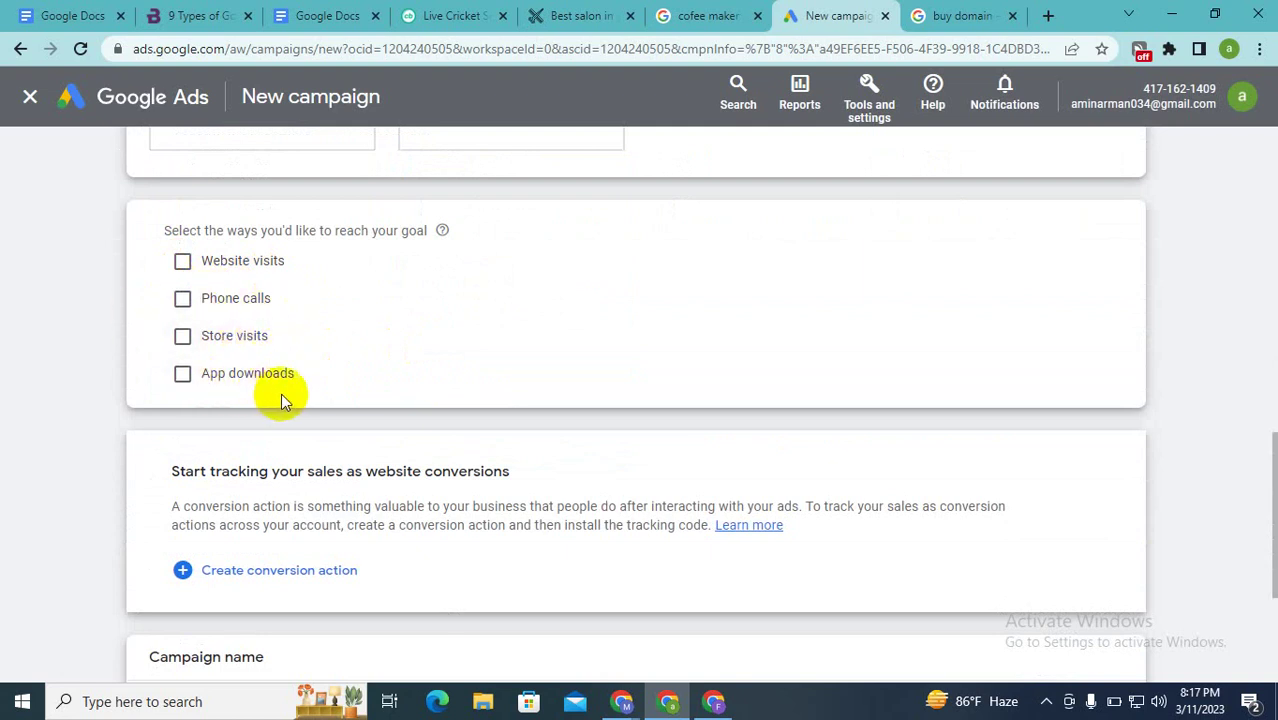
{"action": "scroll", "coordinate": [302, 386], "scroll_direction": "down", "scroll_amount": 1}
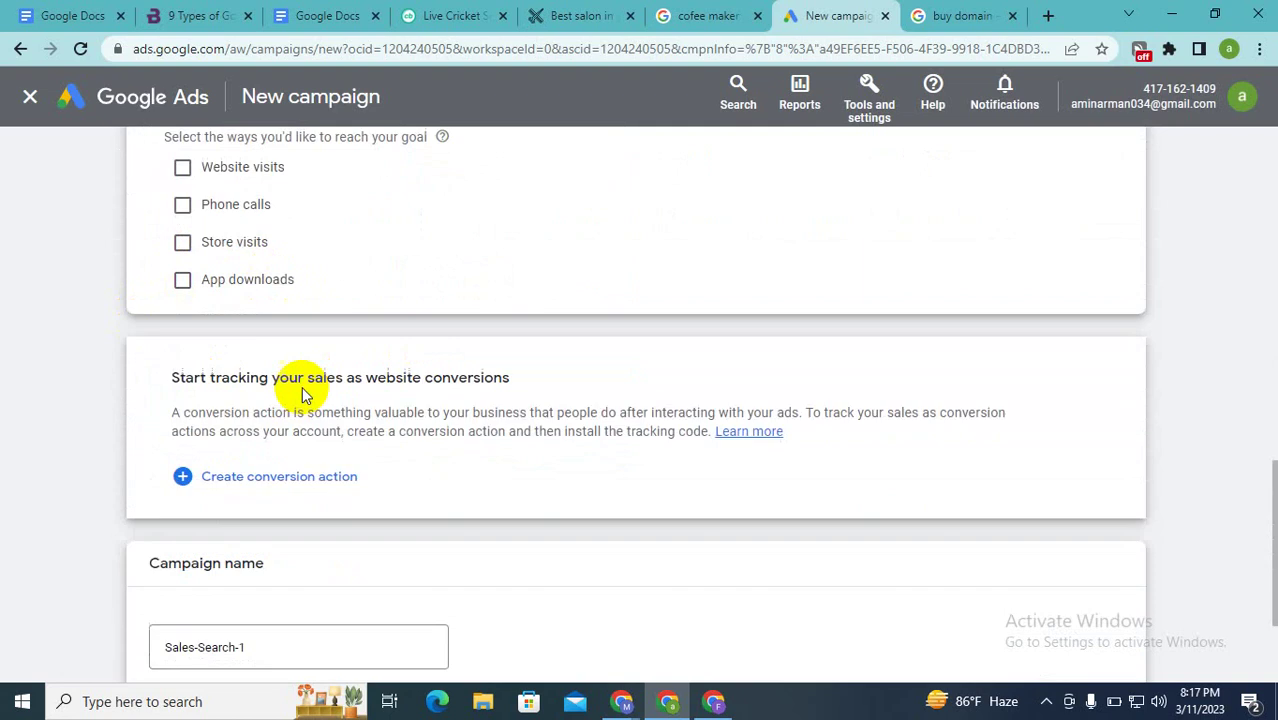
Step: Create a conversion action from the Start tracking your sales section
{"action": "left_click", "coordinate": [250, 478]}
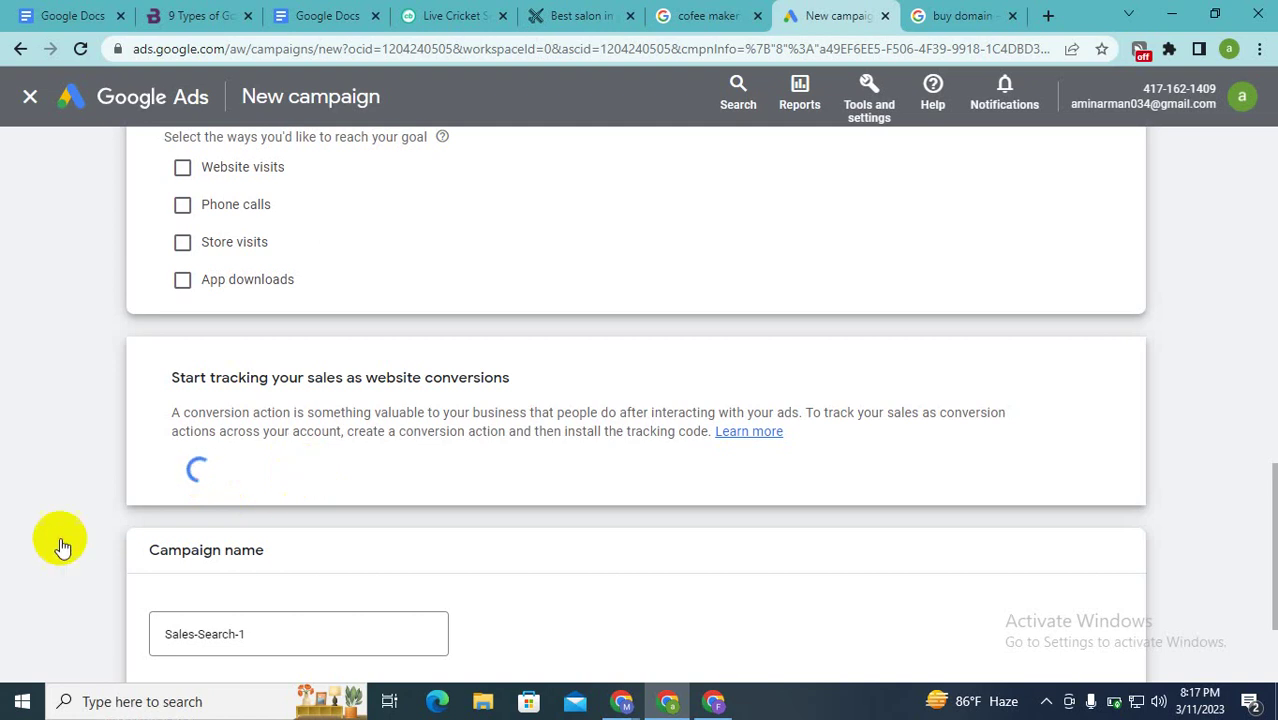
{"action": "scroll", "coordinate": [228, 517], "scroll_direction": "up", "scroll_amount": 10}
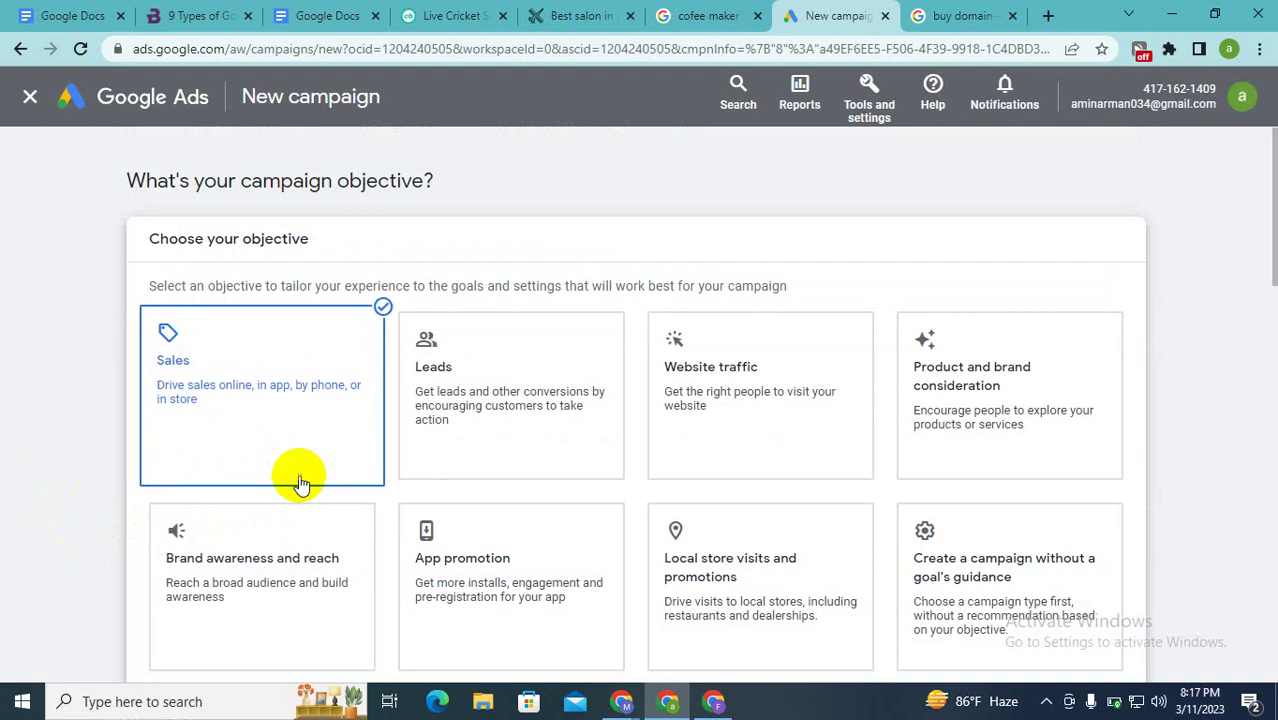
Step: Choose the Website traffic objective and settle on the Search campaign type after trying Display and Video
{"action": "scroll", "coordinate": [191, 482], "scroll_direction": "down", "scroll_amount": 7}
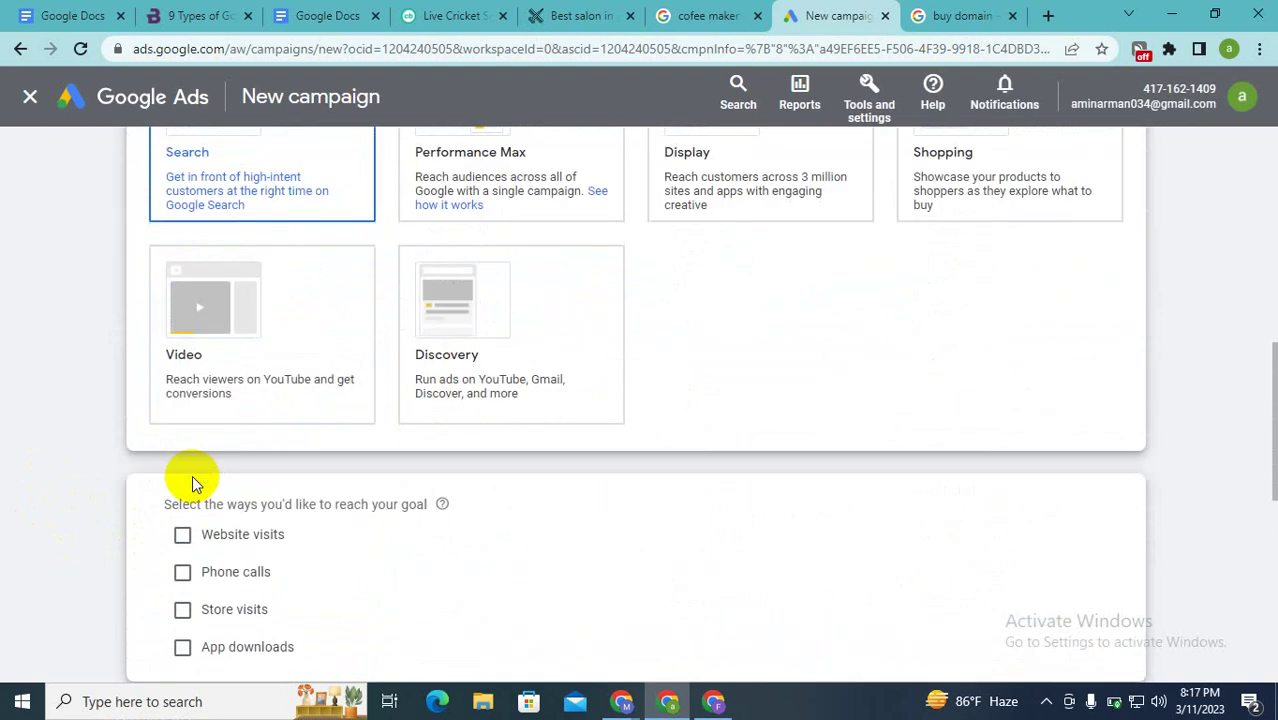
{"action": "scroll", "coordinate": [192, 475], "scroll_direction": "down", "scroll_amount": 4}
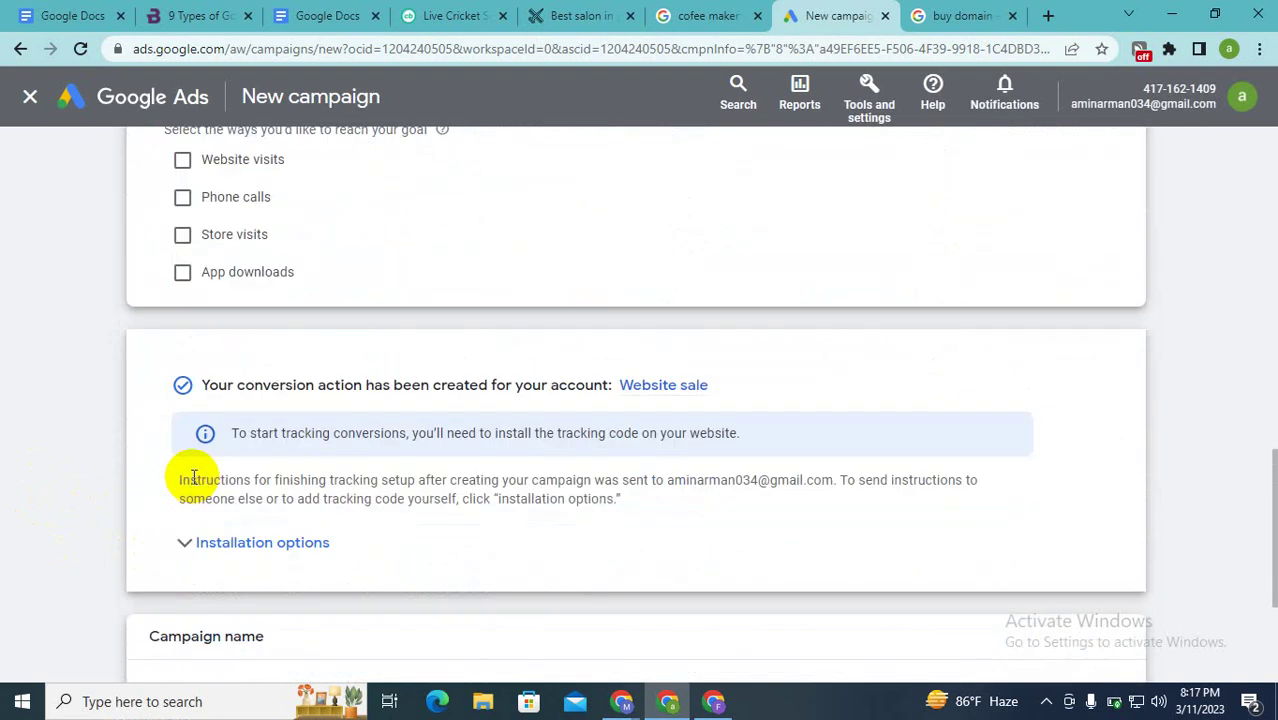
{"action": "scroll", "coordinate": [193, 478], "scroll_direction": "up", "scroll_amount": 5}
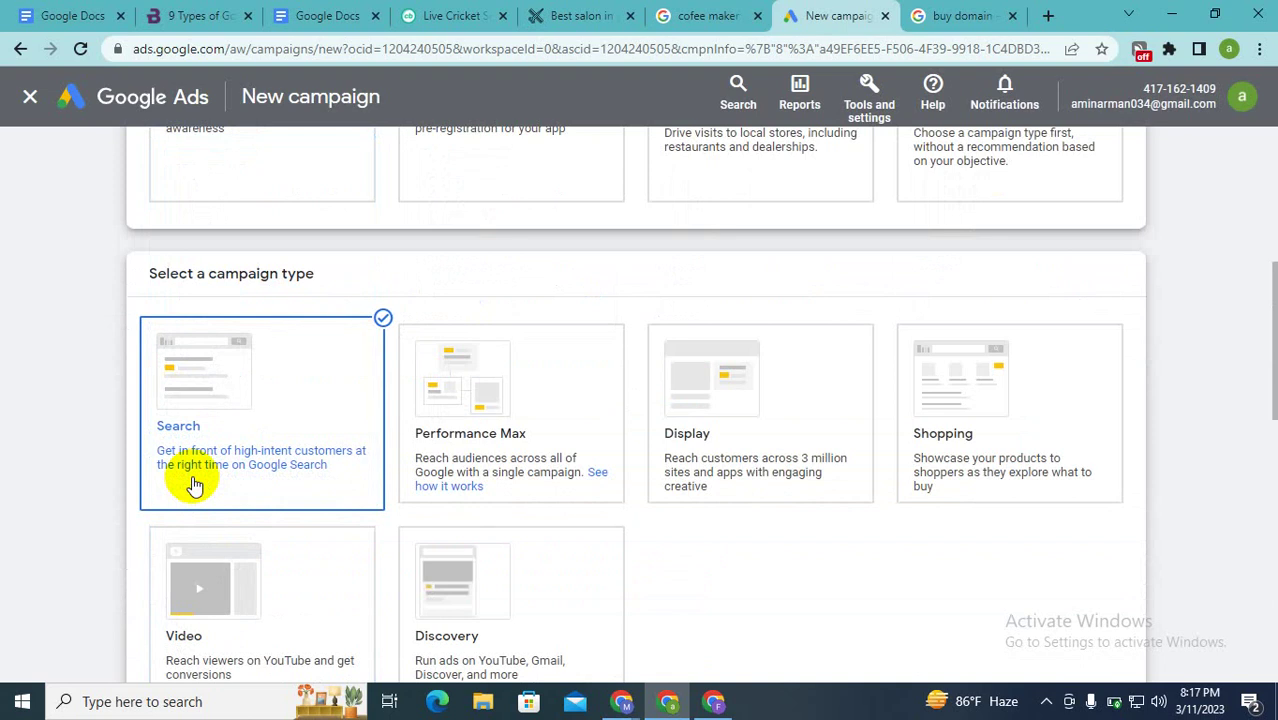
{"action": "scroll", "coordinate": [193, 485], "scroll_direction": "up", "scroll_amount": 5}
{"action": "scroll", "coordinate": [193, 483], "scroll_direction": "down", "scroll_amount": 2}
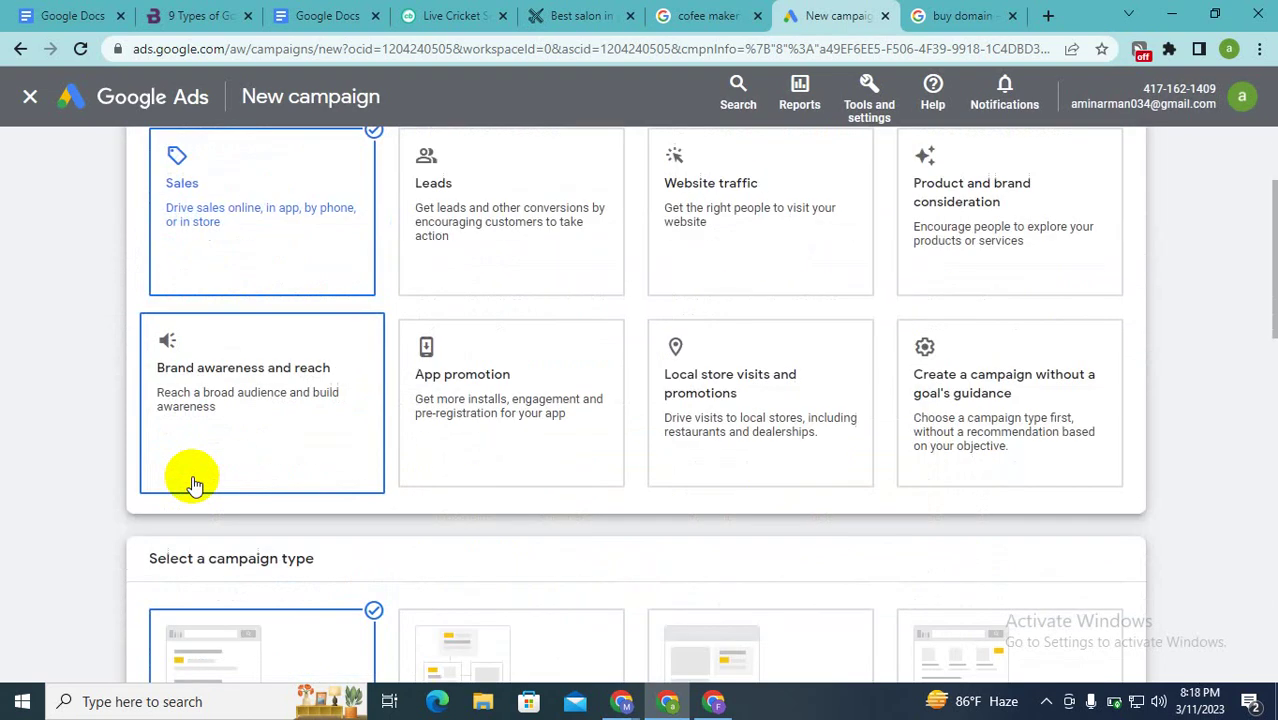
{"action": "scroll", "coordinate": [193, 485], "scroll_direction": "up", "scroll_amount": 2}
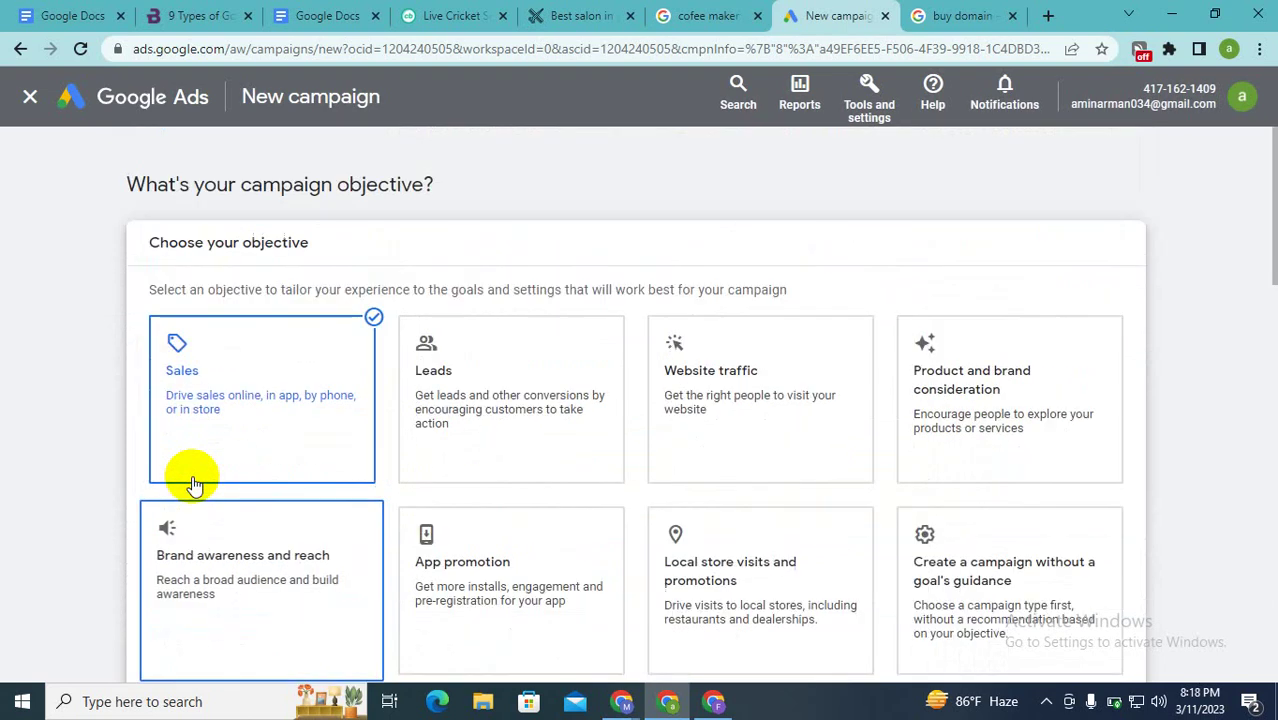
{"action": "left_click", "coordinate": [755, 362]}
{"action": "scroll", "coordinate": [755, 362], "scroll_direction": "down", "scroll_amount": 8}
{"action": "scroll", "coordinate": [755, 362], "scroll_direction": "up", "scroll_amount": 1}
{"action": "left_click", "coordinate": [752, 356]}
{"action": "scroll", "coordinate": [755, 362], "scroll_direction": "up", "scroll_amount": 4}
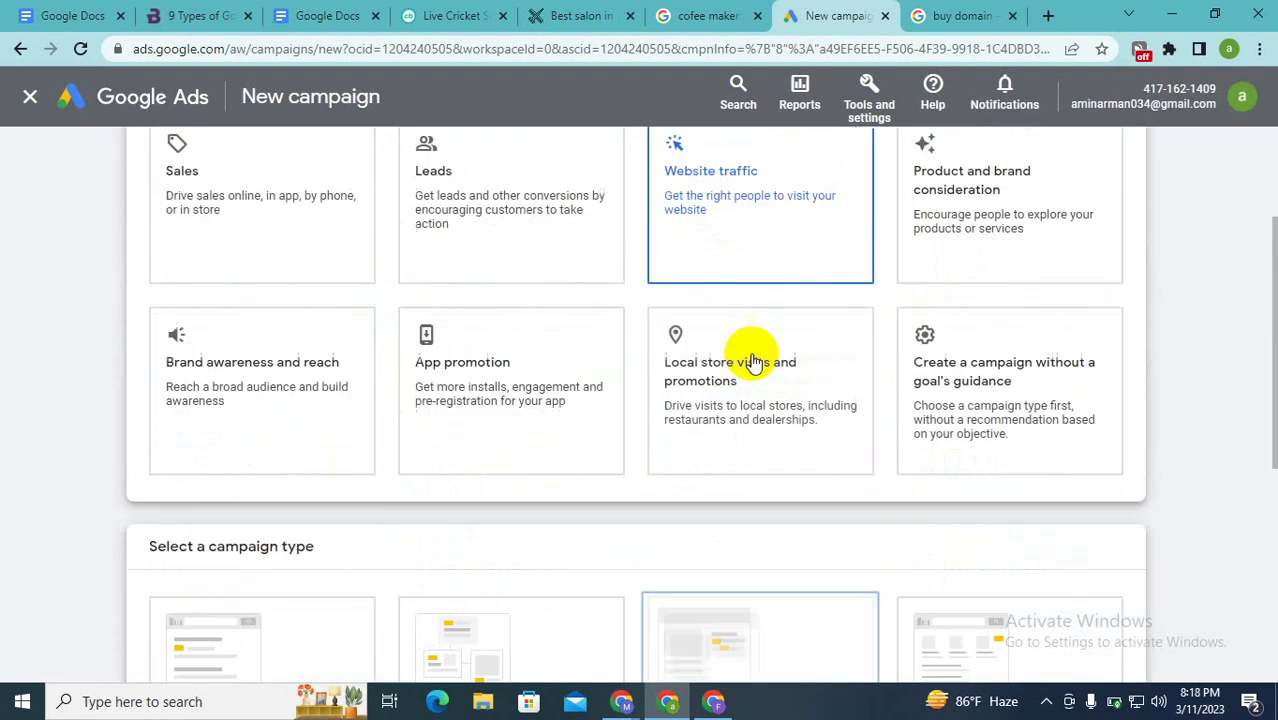
{"action": "scroll", "coordinate": [685, 271], "scroll_direction": "down", "scroll_amount": 5}
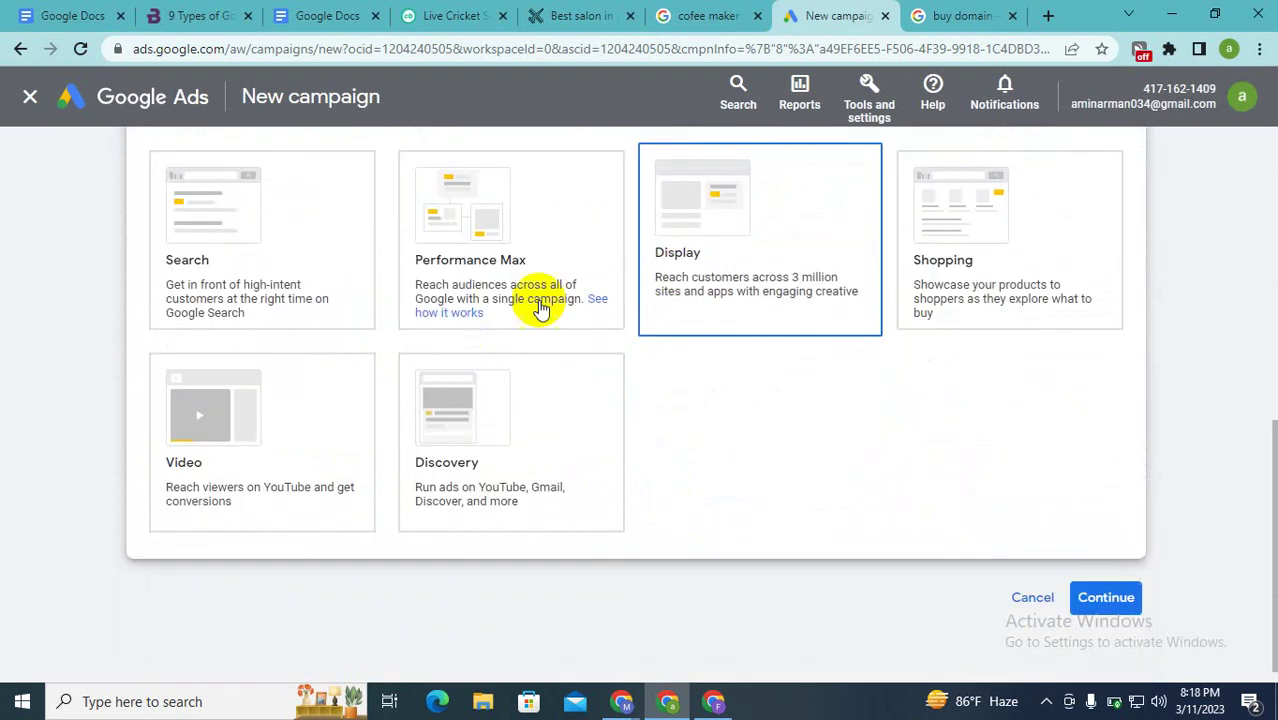
{"action": "left_click", "coordinate": [230, 360]}
{"action": "left_click", "coordinate": [230, 330]}
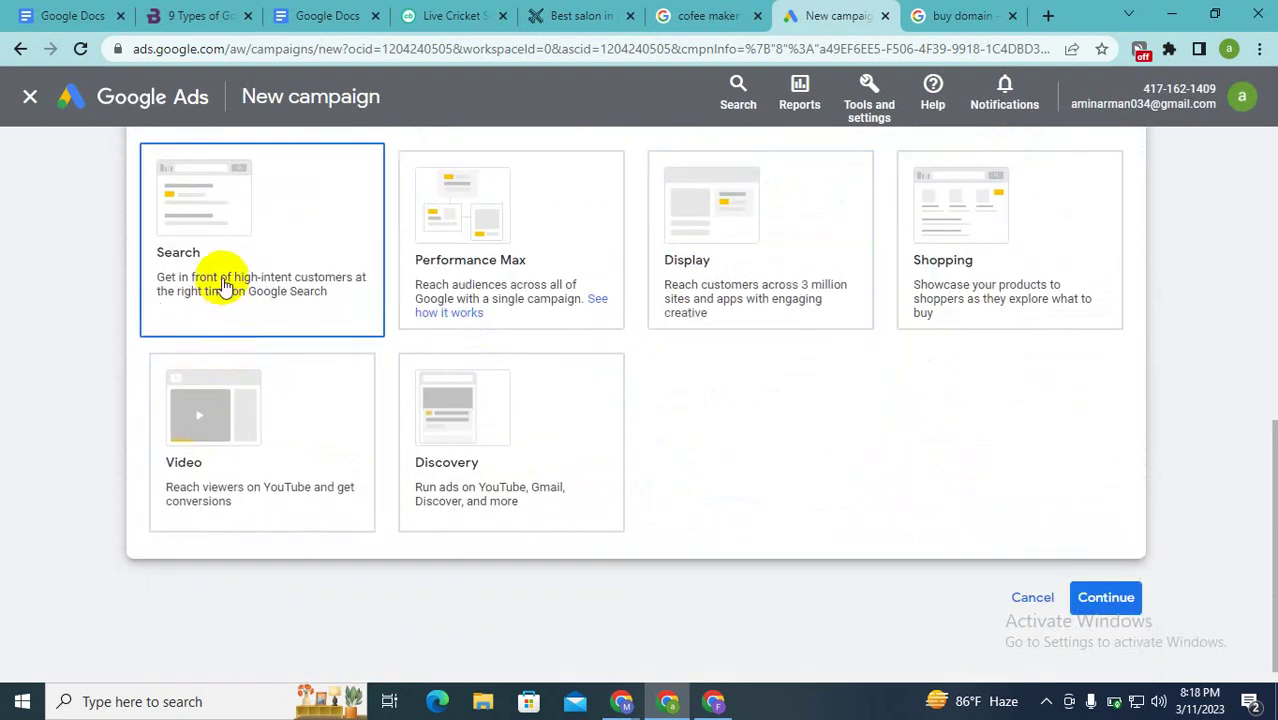
Step: Focus the business website field and scroll down to the campaign name Website traffic-Search-1
{"action": "scroll", "coordinate": [224, 287], "scroll_direction": "up", "scroll_amount": 3}
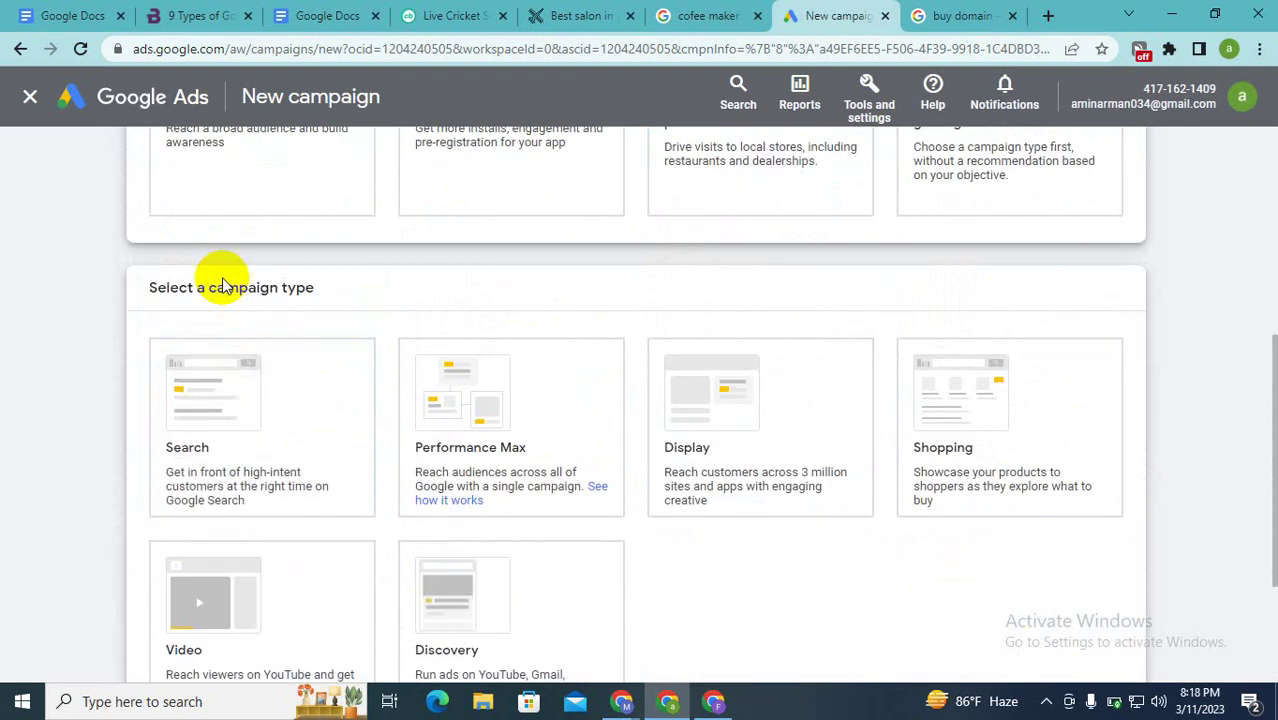
{"action": "scroll", "coordinate": [224, 287], "scroll_direction": "up", "scroll_amount": 4}
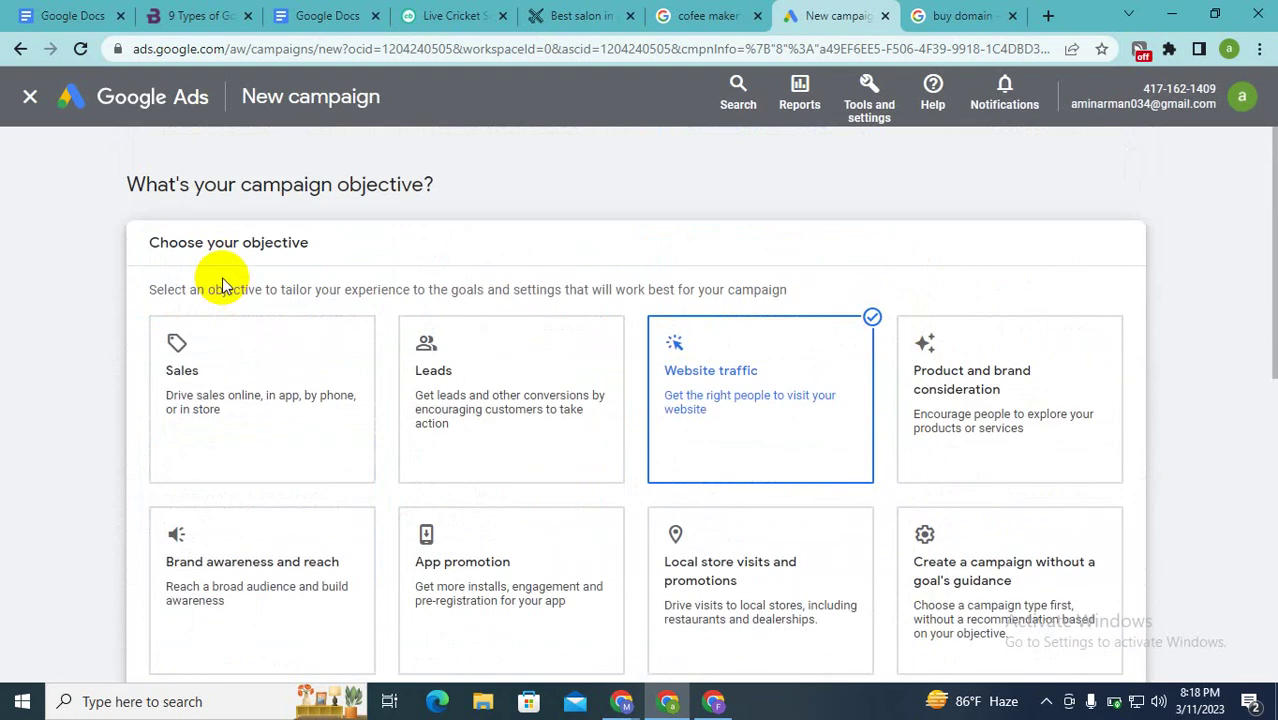
{"action": "scroll", "coordinate": [224, 285], "scroll_direction": "down", "scroll_amount": 6}
{"action": "scroll", "coordinate": [224, 283], "scroll_direction": "up", "scroll_amount": 4}
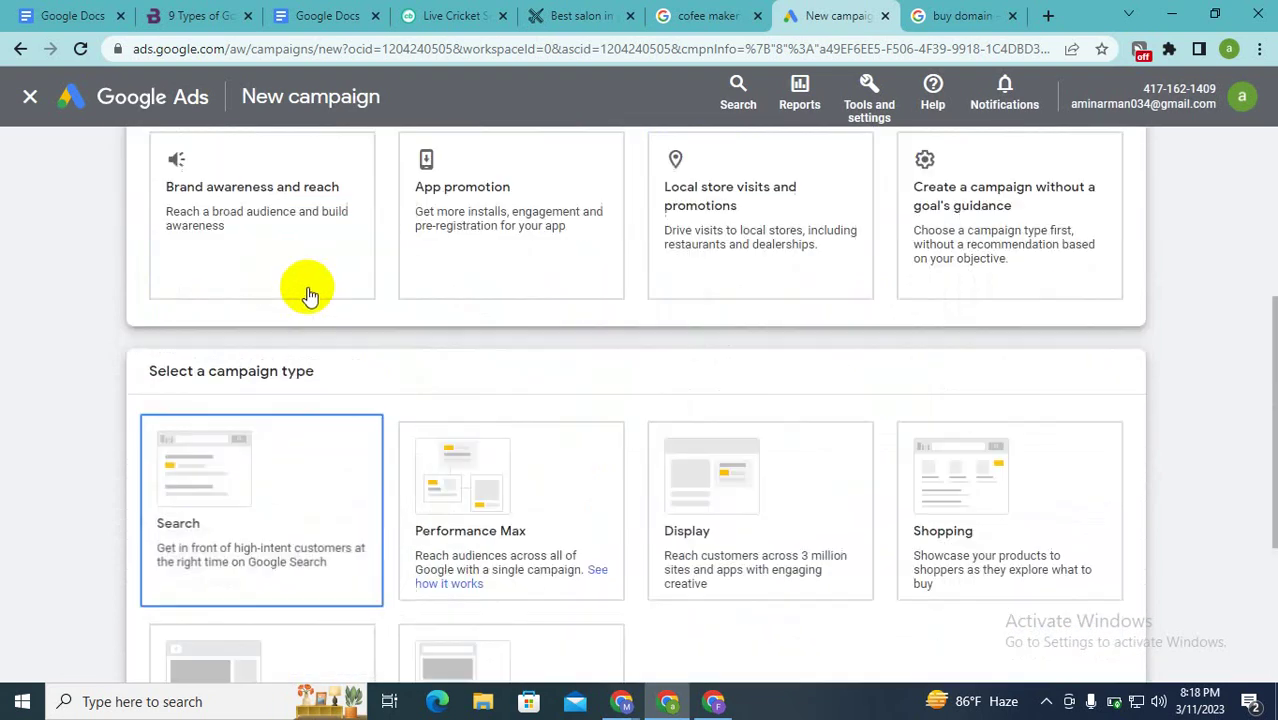
{"action": "scroll", "coordinate": [320, 294], "scroll_direction": "down", "scroll_amount": 2}
{"action": "scroll", "coordinate": [309, 295], "scroll_direction": "down", "scroll_amount": 1}
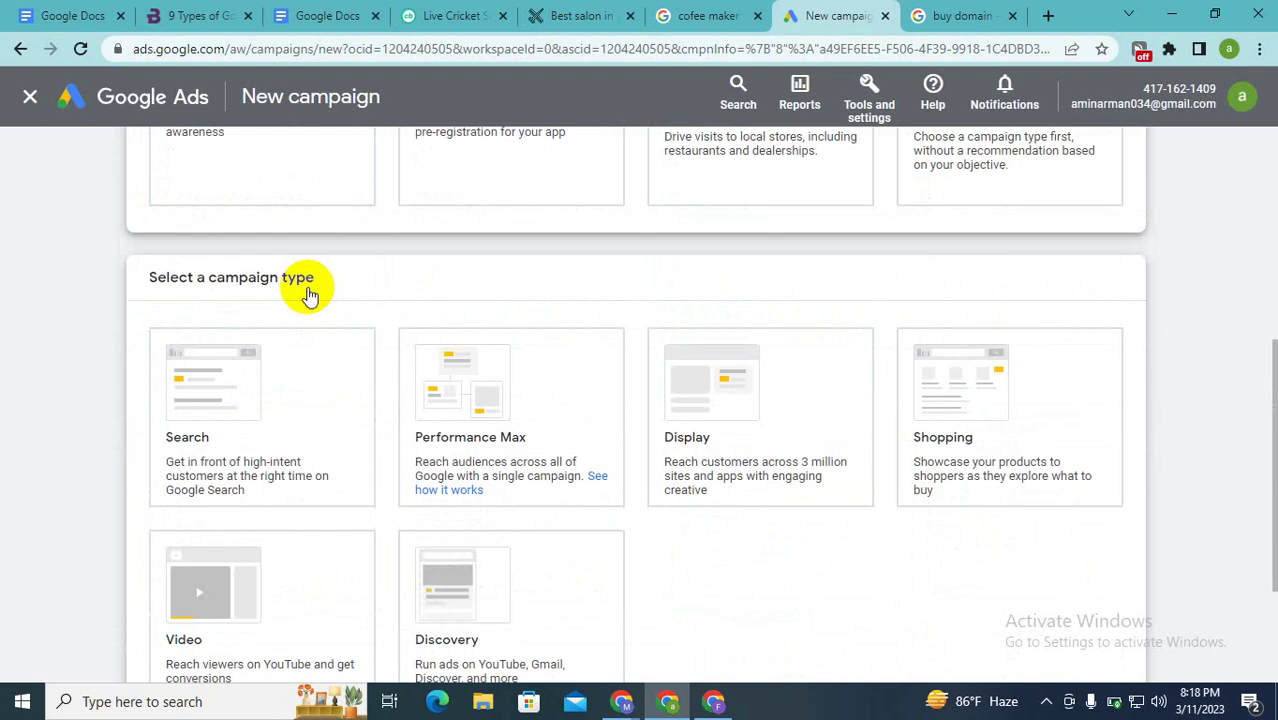
{"action": "scroll", "coordinate": [309, 295], "scroll_direction": "down", "scroll_amount": 1}
{"action": "scroll", "coordinate": [309, 295], "scroll_direction": "down", "scroll_amount": 5}
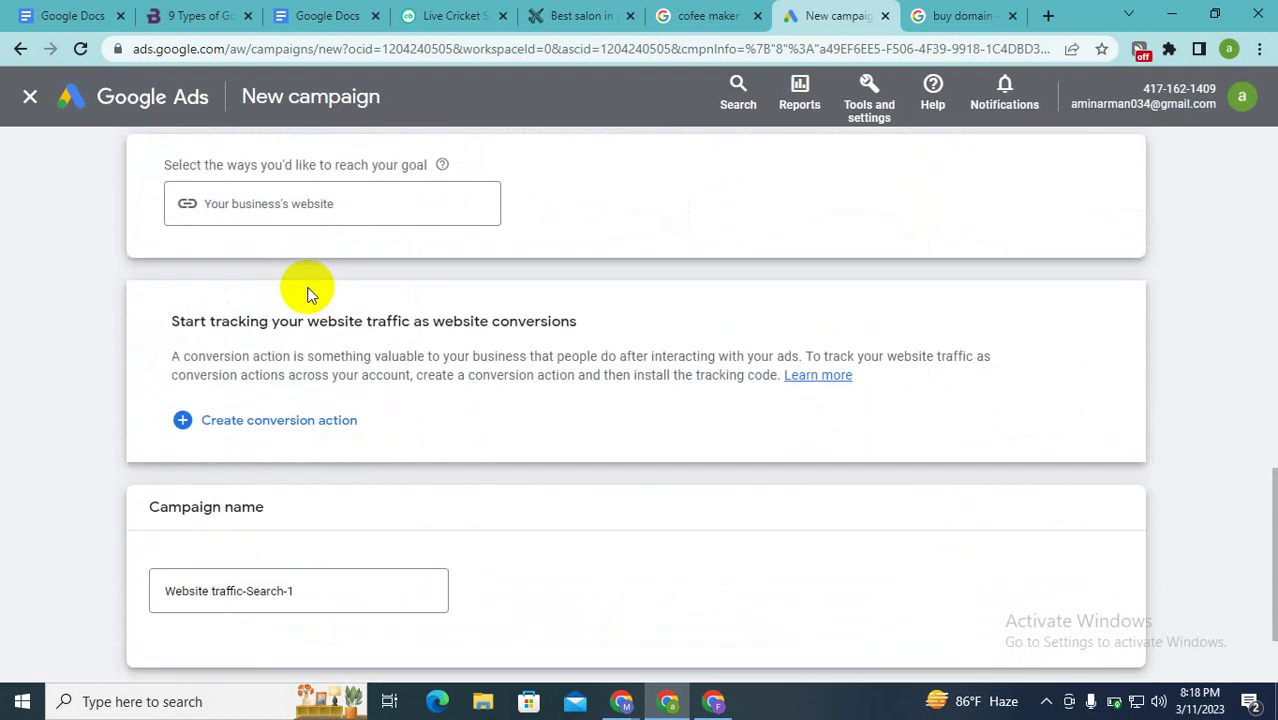
{"action": "scroll", "coordinate": [309, 295], "scroll_direction": "up", "scroll_amount": 4}
{"action": "scroll", "coordinate": [166, 234], "scroll_direction": "up", "scroll_amount": 1}
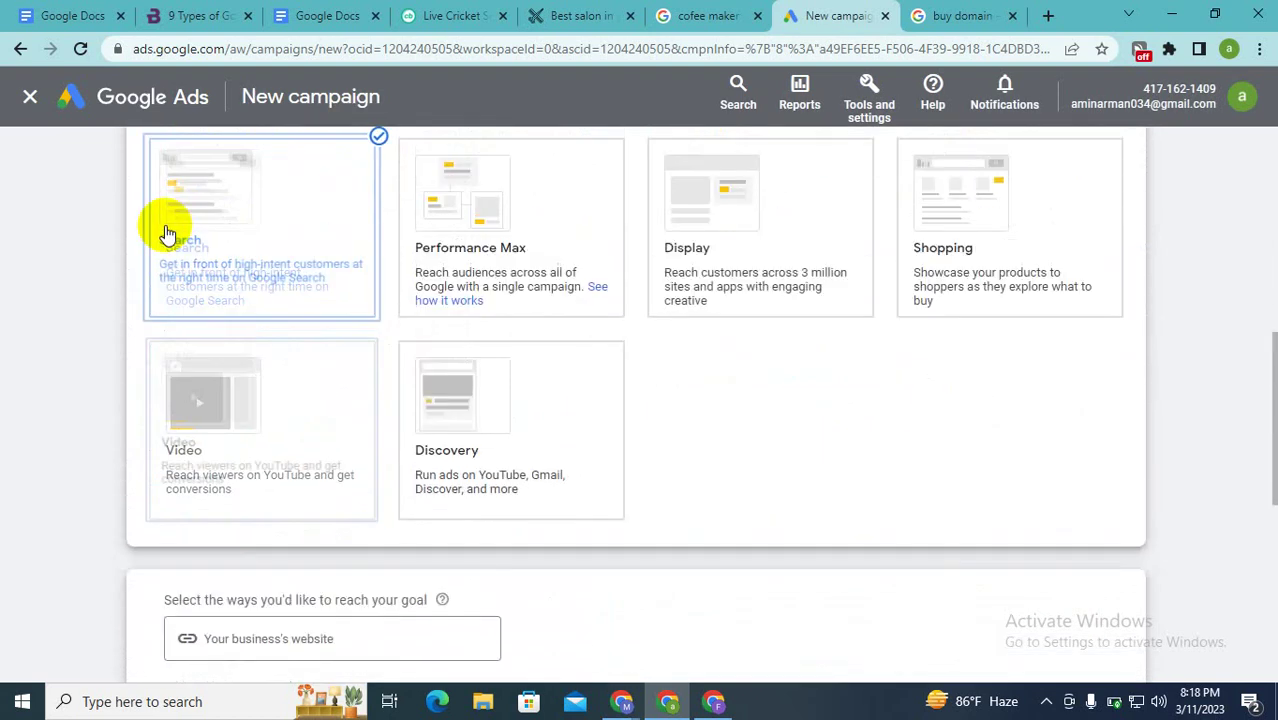
{"action": "scroll", "coordinate": [254, 224], "scroll_direction": "down", "scroll_amount": 2}
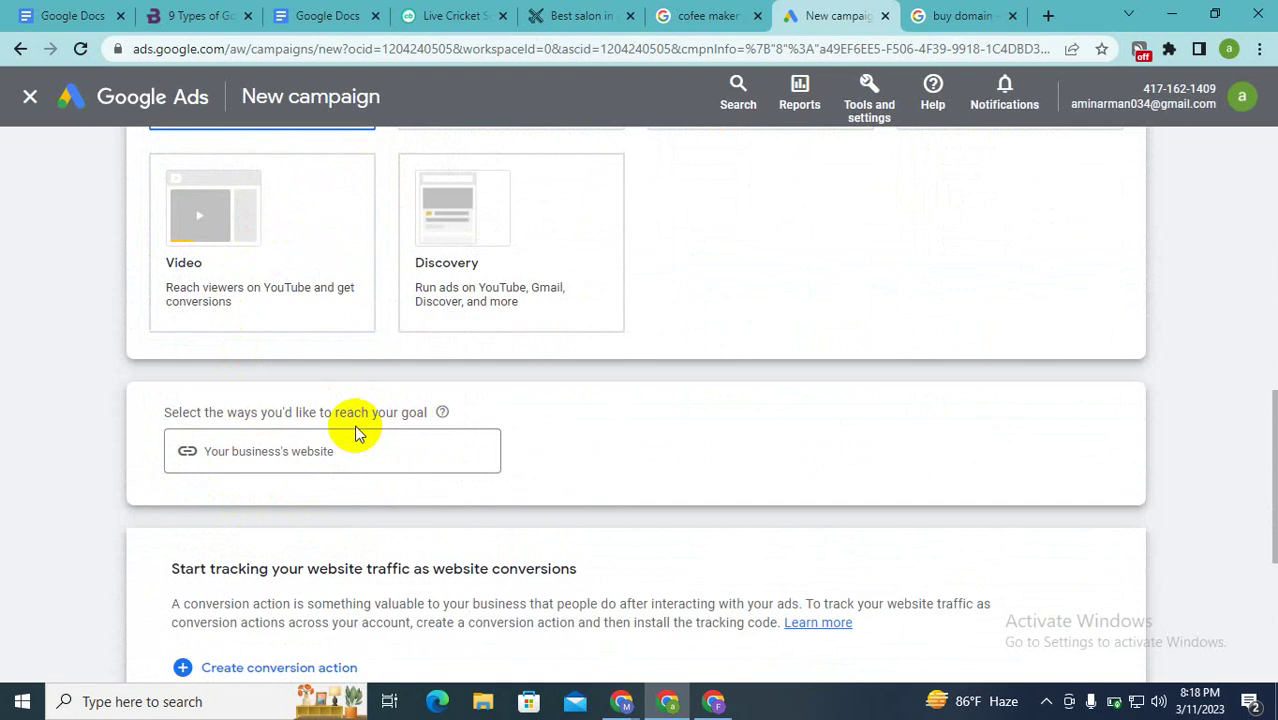
{"action": "scroll", "coordinate": [358, 432], "scroll_direction": "down", "scroll_amount": 4}
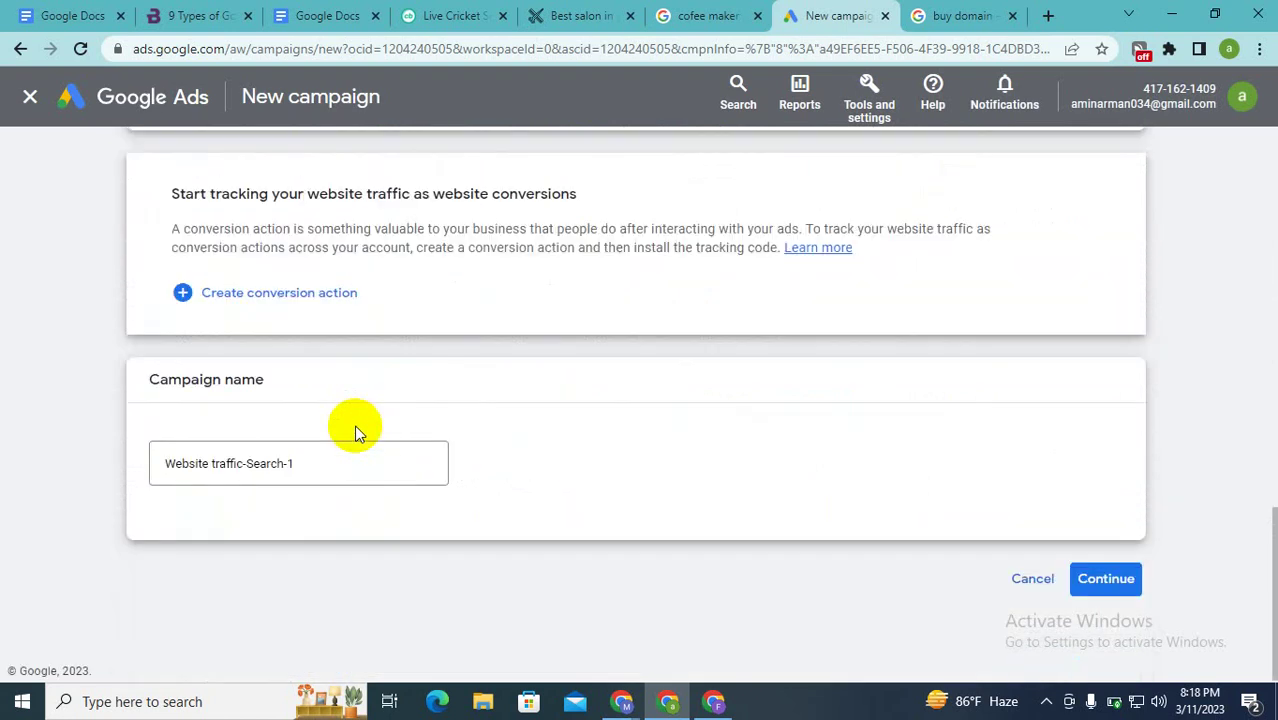
{"action": "scroll", "coordinate": [358, 432], "scroll_direction": "up", "scroll_amount": 2}
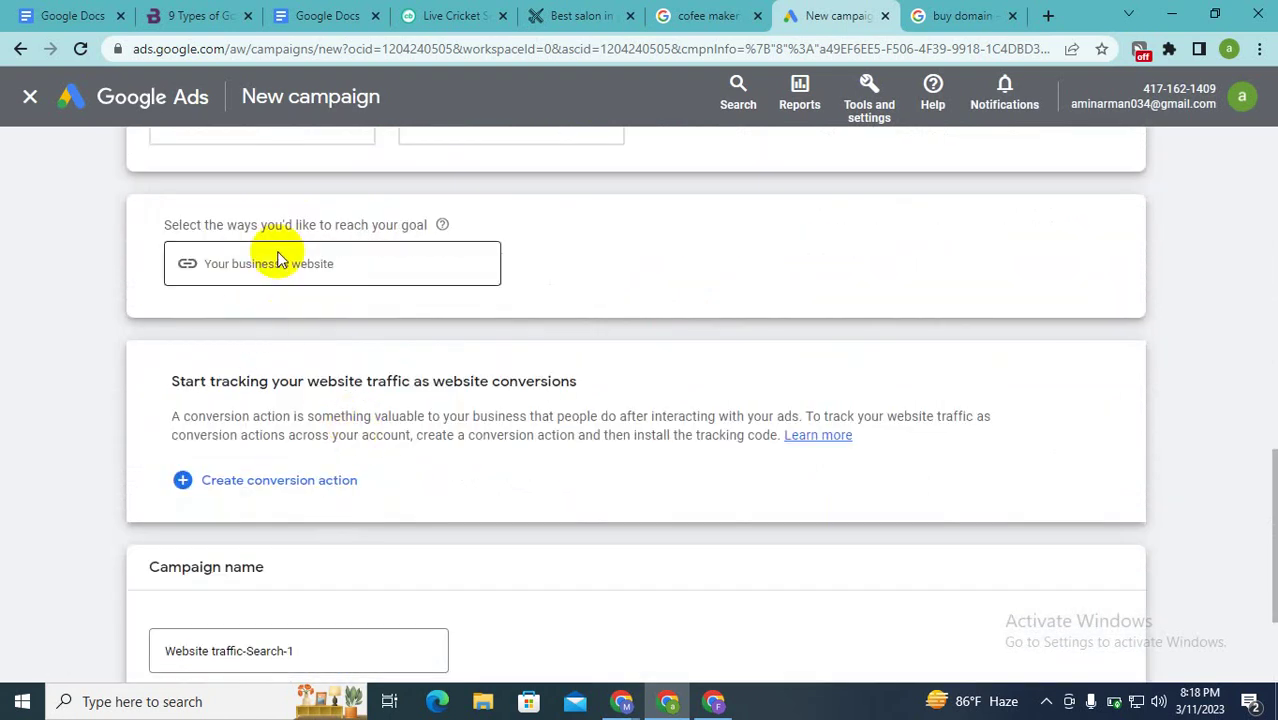
{"action": "left_click", "coordinate": [331, 263]}
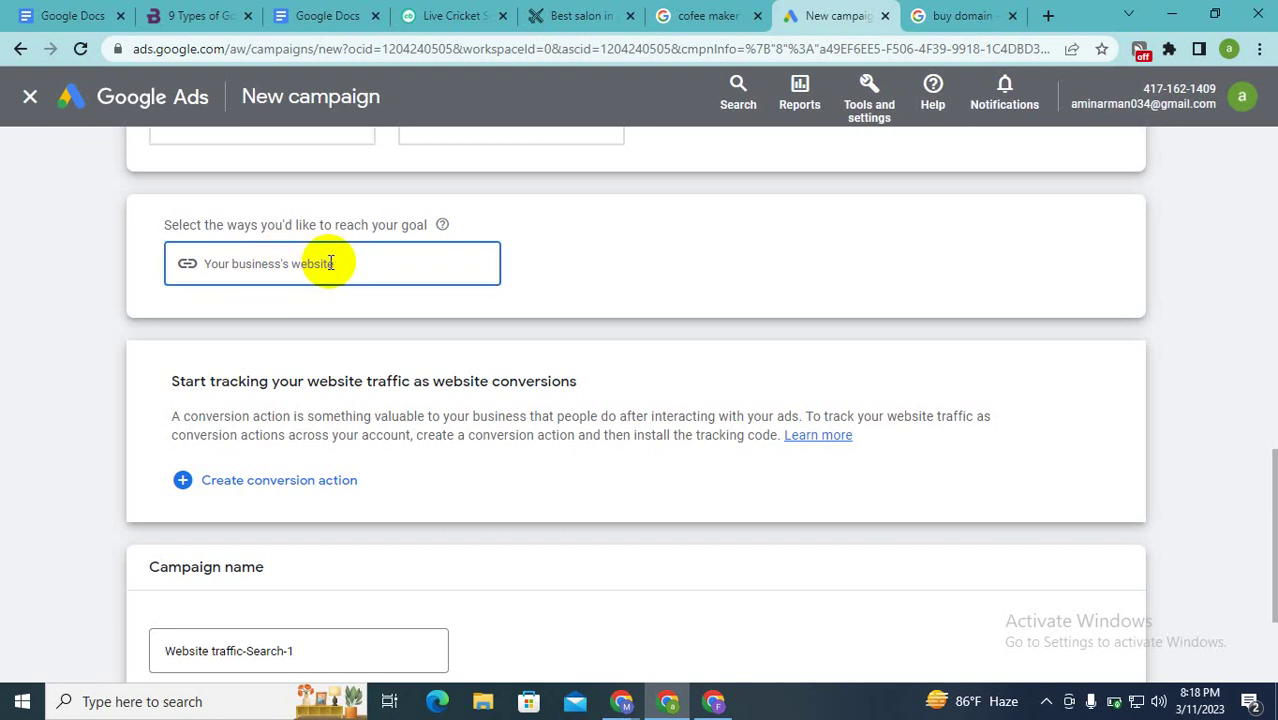
{"action": "scroll", "coordinate": [331, 265], "scroll_direction": "down", "scroll_amount": 2}
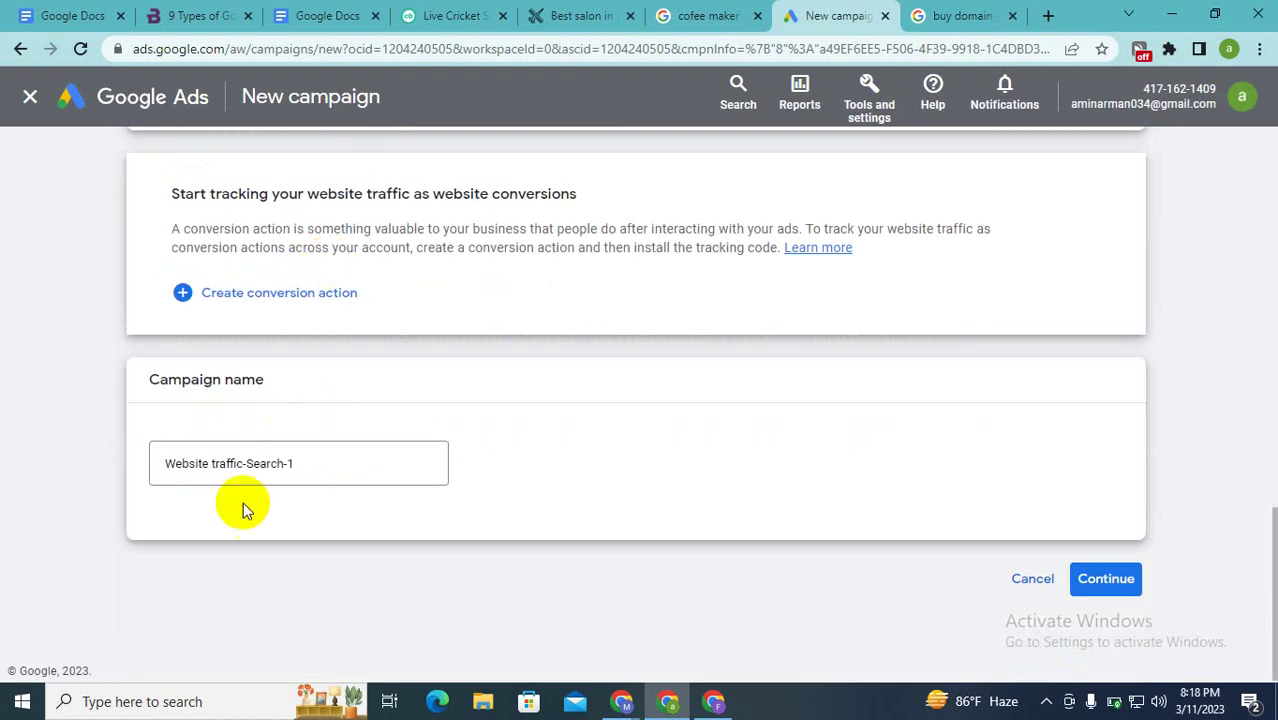
Step: Continue to the Conversions-focused Bidding step, then briefly check the Meet call window
{"action": "left_click", "coordinate": [1097, 579]}
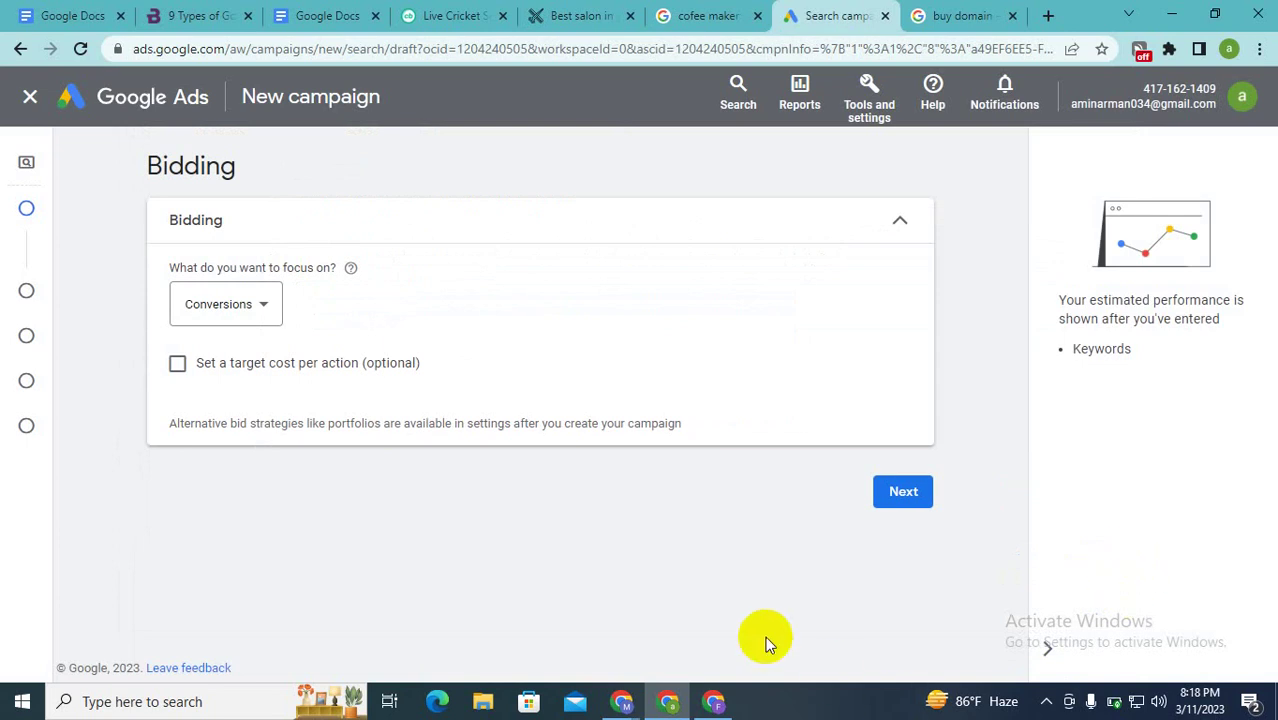
{"action": "mouse_move", "coordinate": [621, 701]}
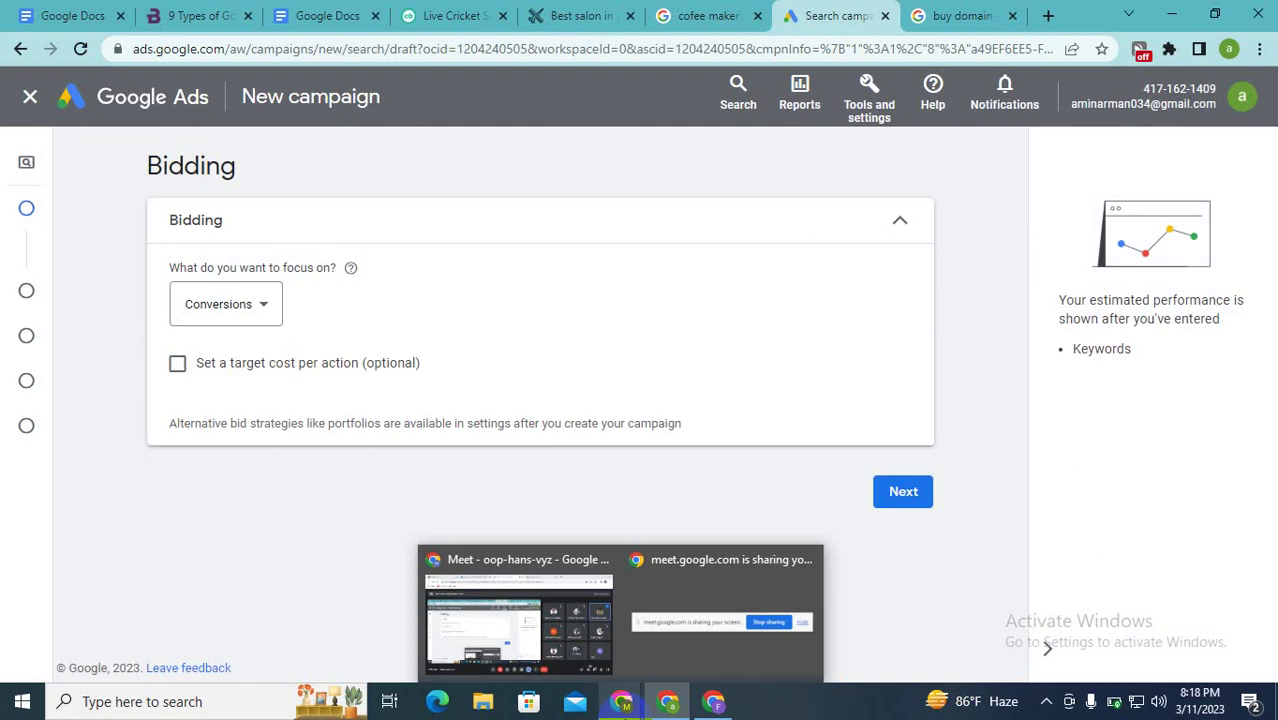
{"action": "left_click", "coordinate": [500, 635]}
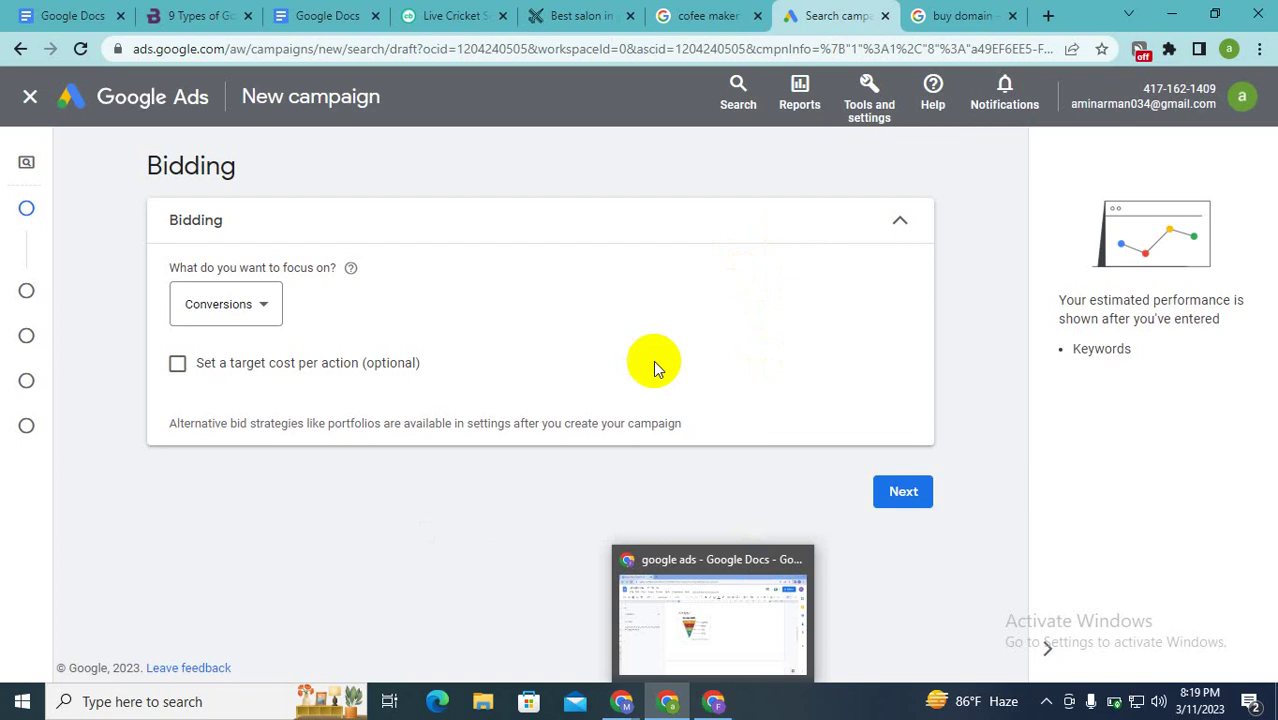
{"action": "mouse_move", "coordinate": [622, 700]}
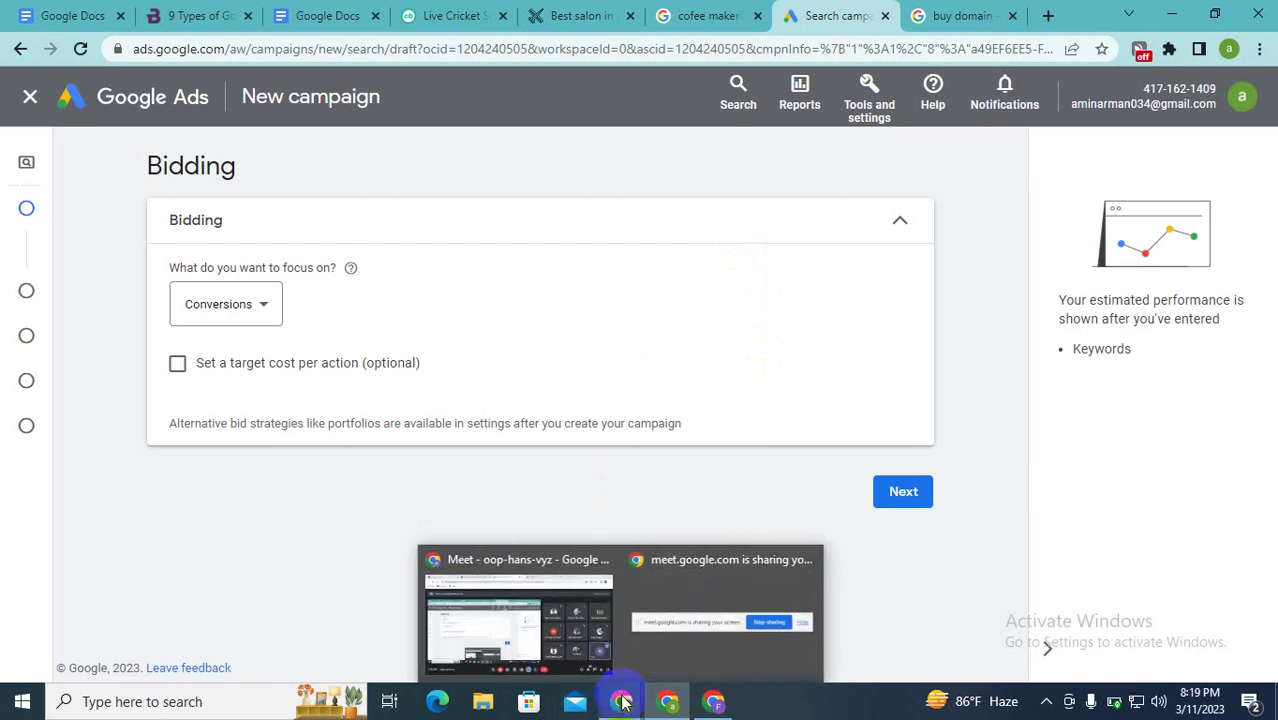
{"action": "left_click", "coordinate": [482, 628]}
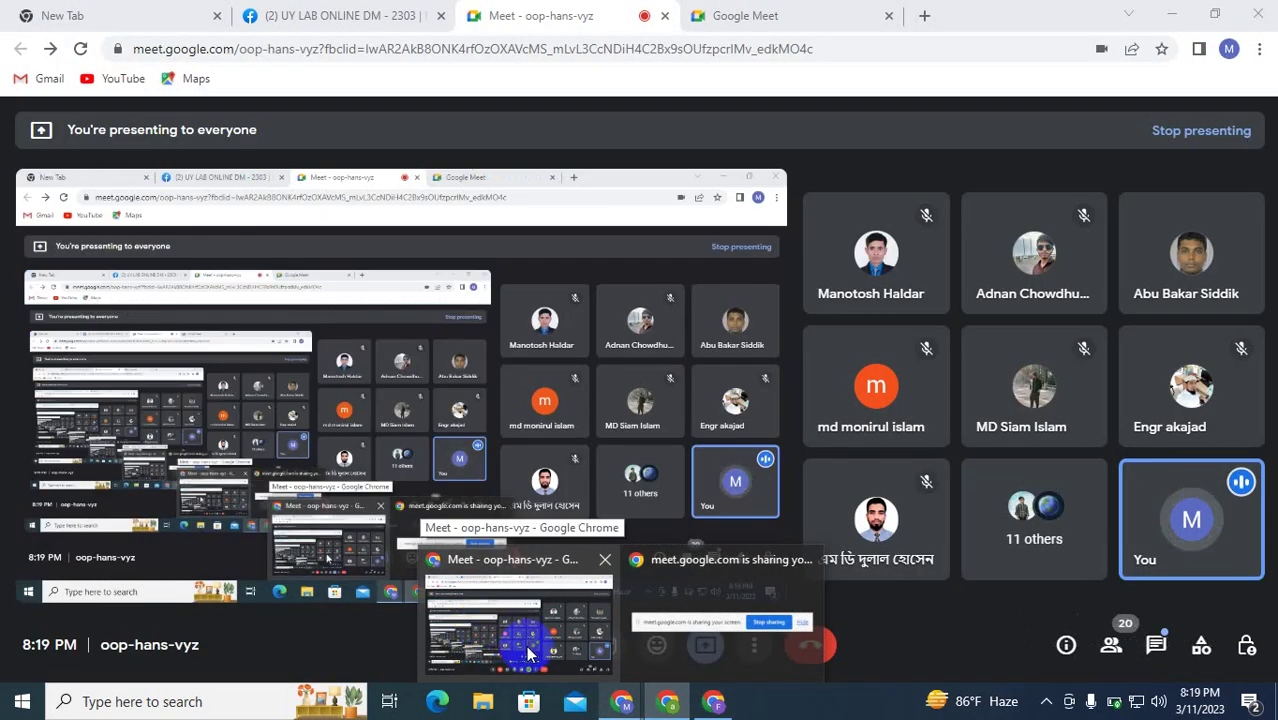
{"action": "mouse_move", "coordinate": [665, 700]}
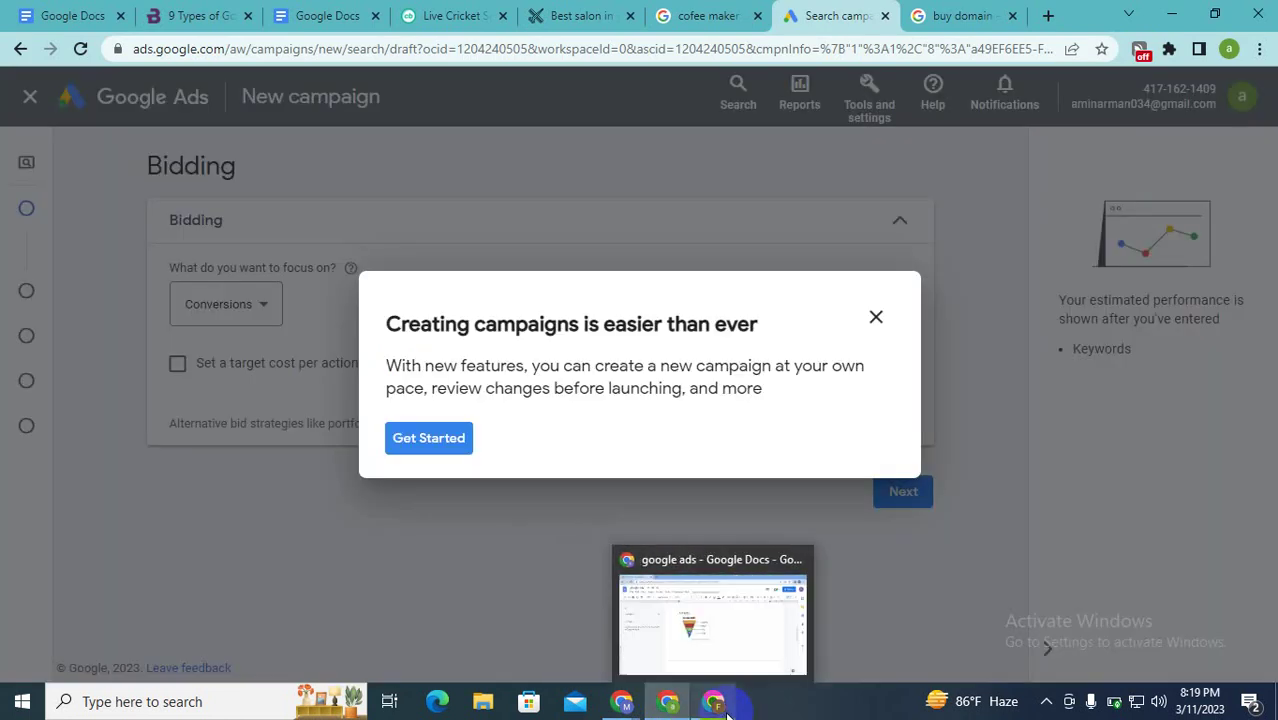
Step: In the google ads notes, zoom to 110% and select the Ad Rank pricing image
{"action": "left_click", "coordinate": [725, 710]}
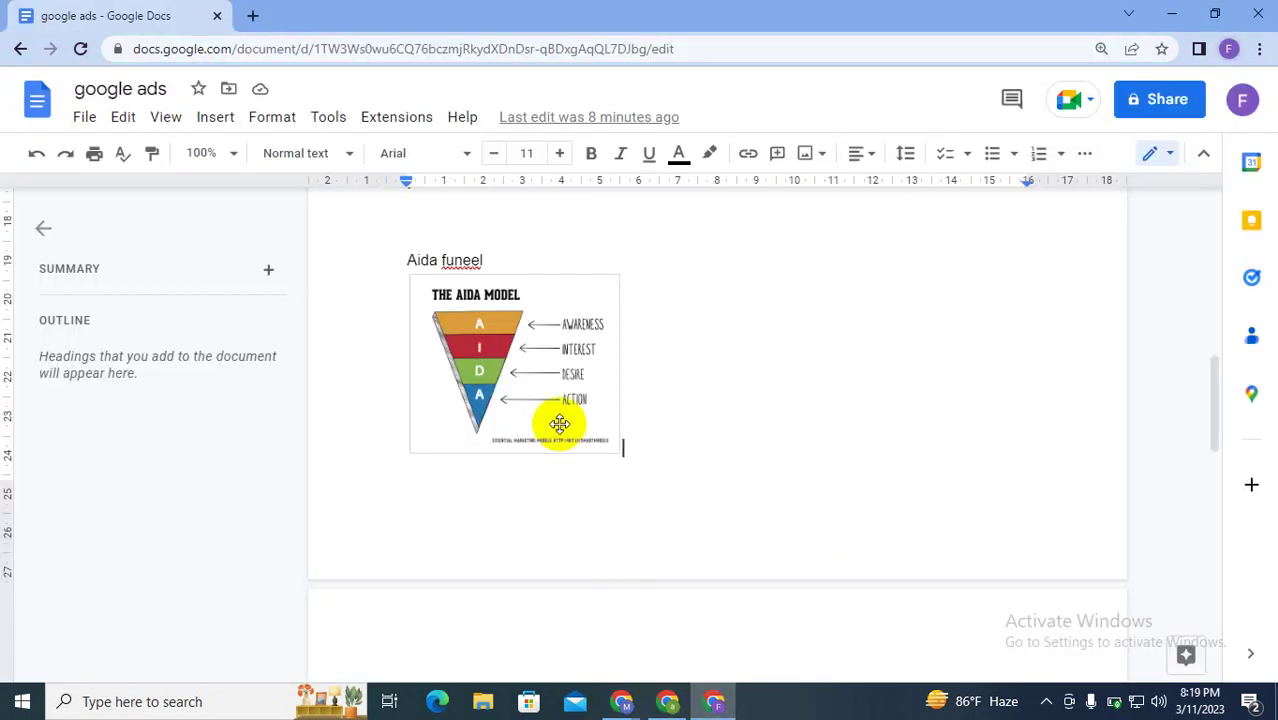
{"action": "scroll", "coordinate": [560, 424], "scroll_direction": "up", "scroll_amount": 4}
{"action": "scroll", "coordinate": [560, 424], "scroll_direction": "up", "scroll_amount": 4}
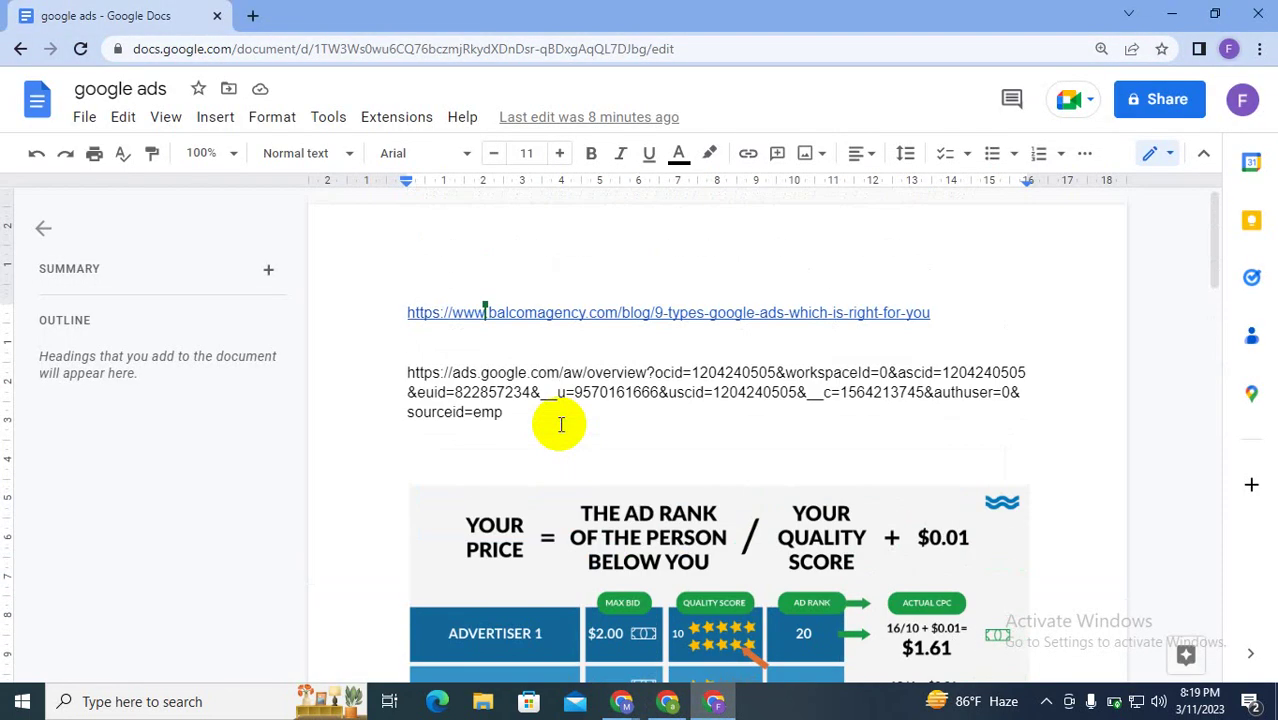
{"action": "scroll", "coordinate": [560, 424], "scroll_direction": "down", "scroll_amount": 3}
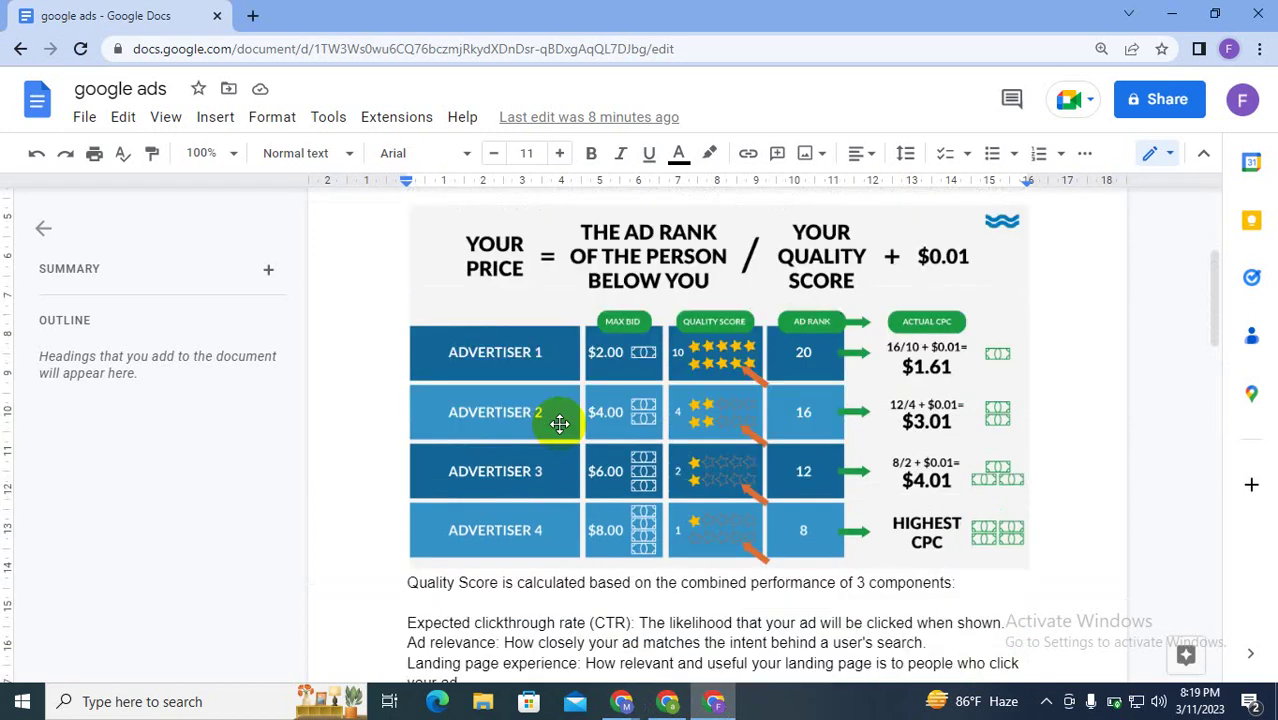
{"action": "scroll", "coordinate": [560, 424], "scroll_direction": "up", "scroll_amount": 1}
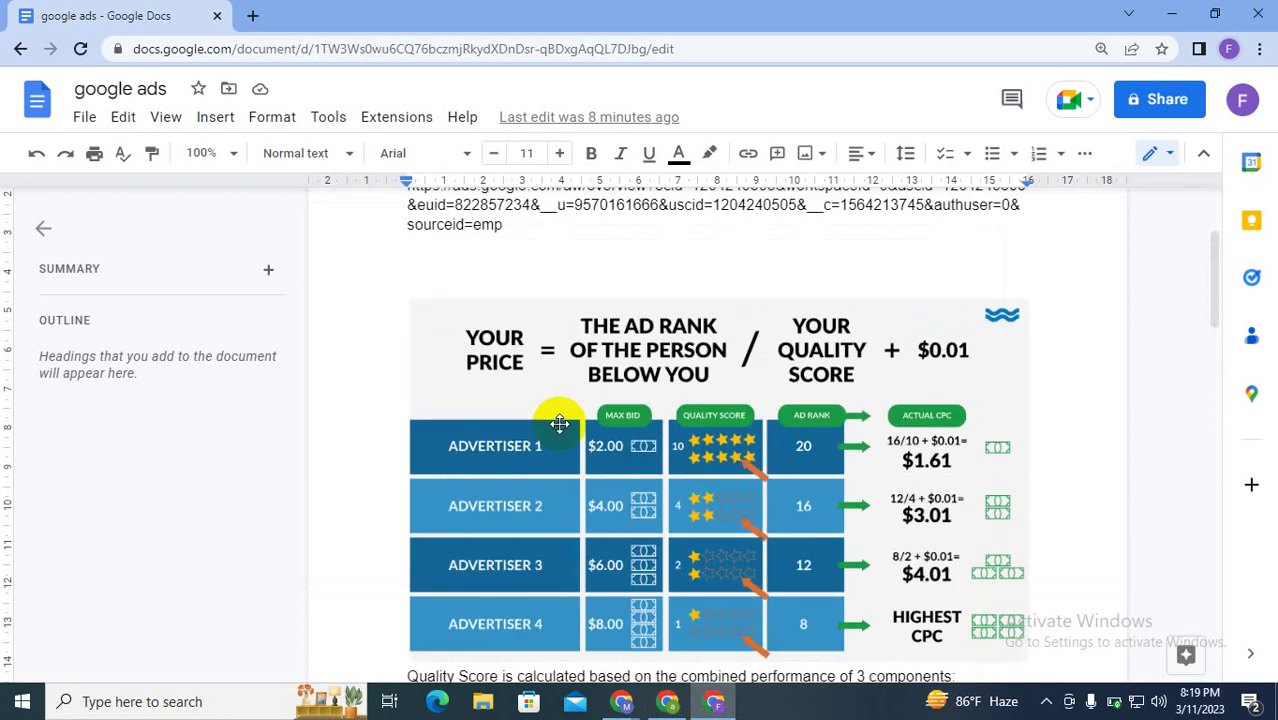
{"action": "scroll", "coordinate": [560, 424], "scroll_direction": "down", "scroll_amount": 1}
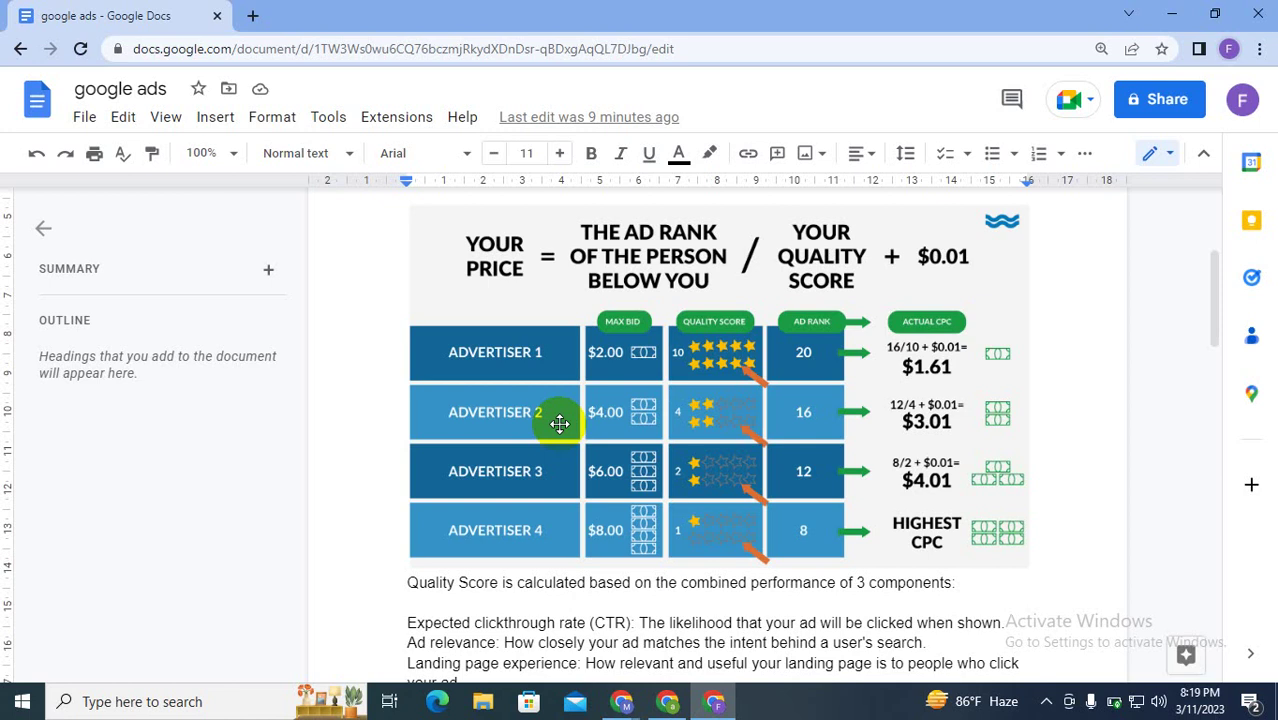
{"action": "scroll", "coordinate": [559, 424], "scroll_direction": "up", "scroll_amount": 1}
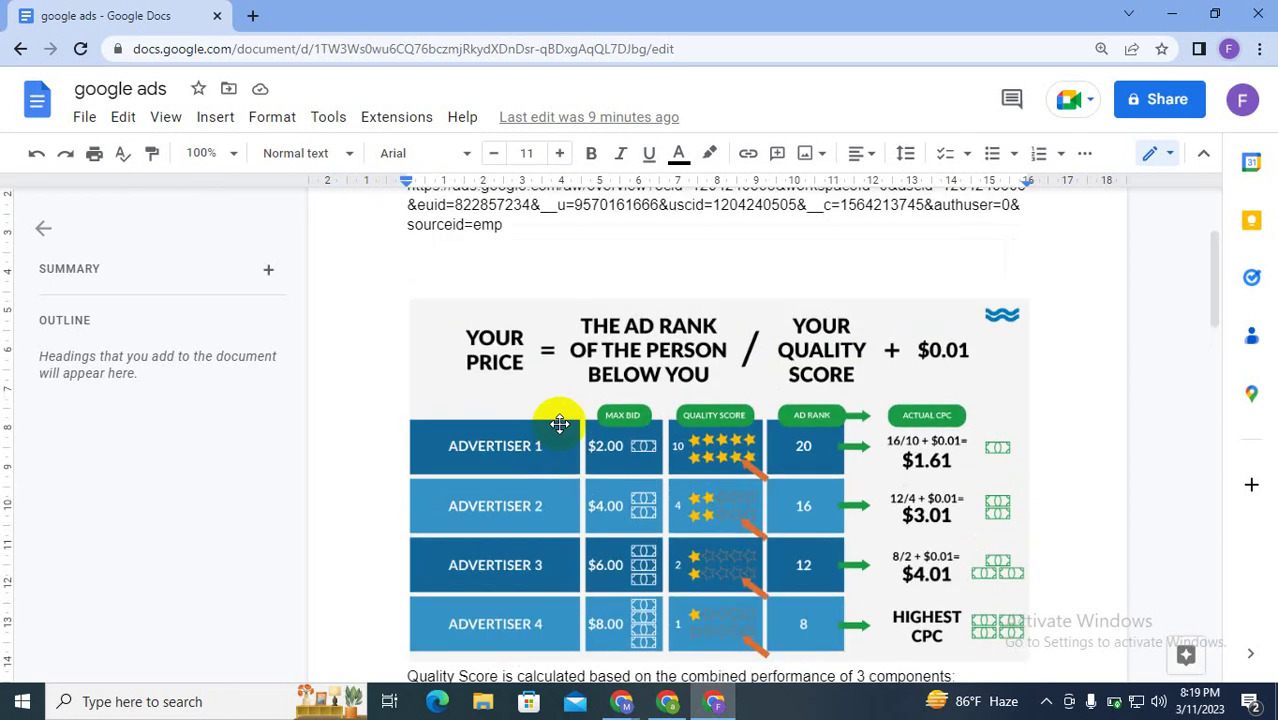
{"action": "scroll", "coordinate": [559, 424], "scroll_direction": "down", "scroll_amount": 1}
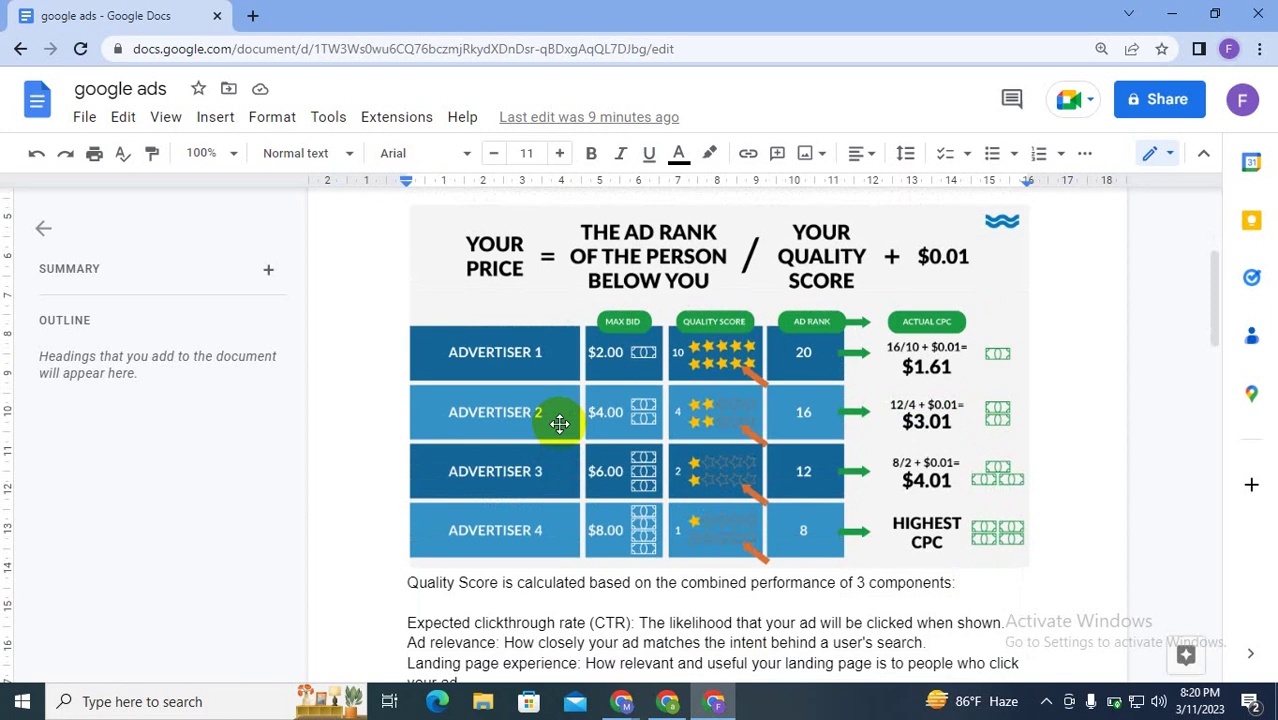
{"action": "key", "text": "ctrl+plus"}
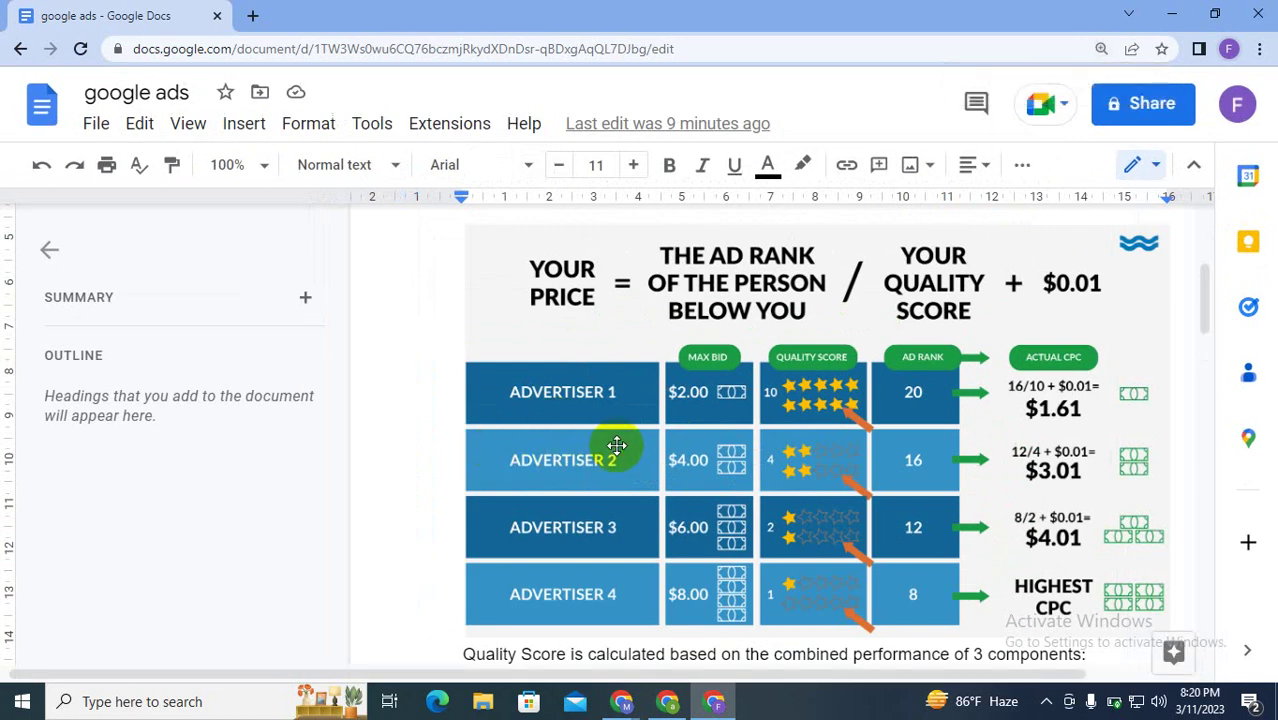
{"action": "left_click", "coordinate": [547, 447]}
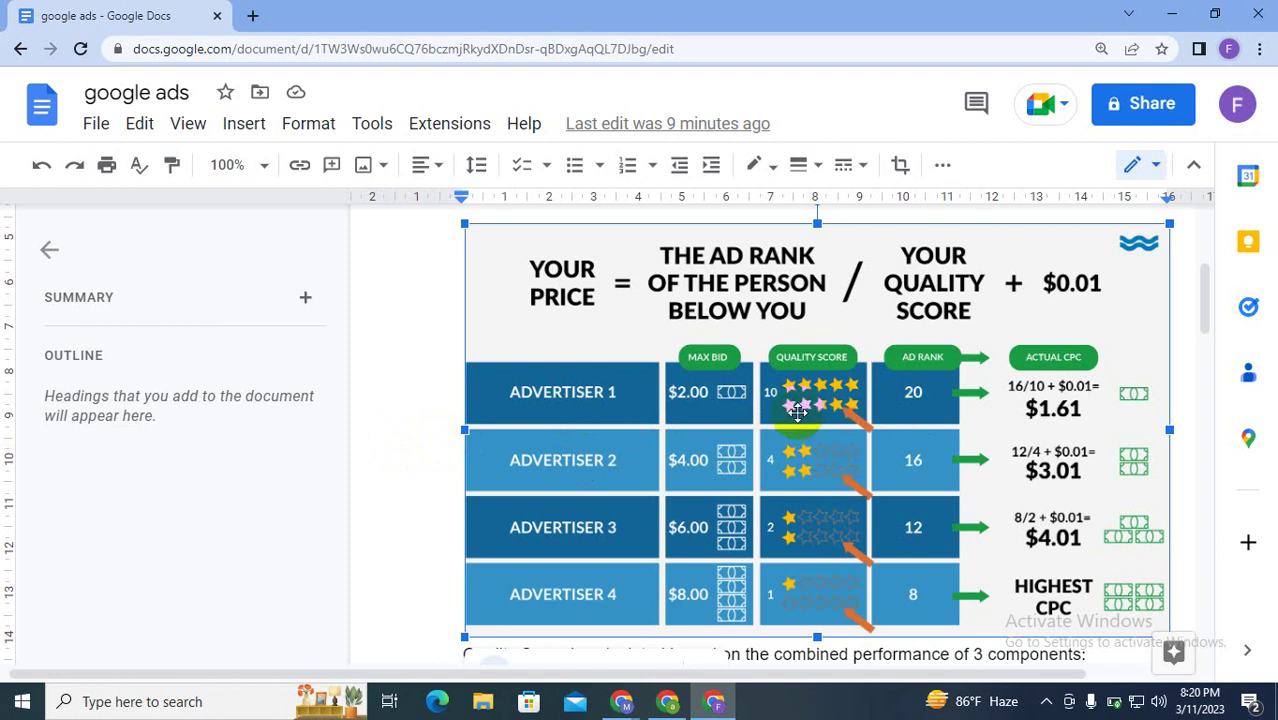
Step: Open a new tab and search Google for 'buy domain'
{"action": "left_click", "coordinate": [252, 15]}
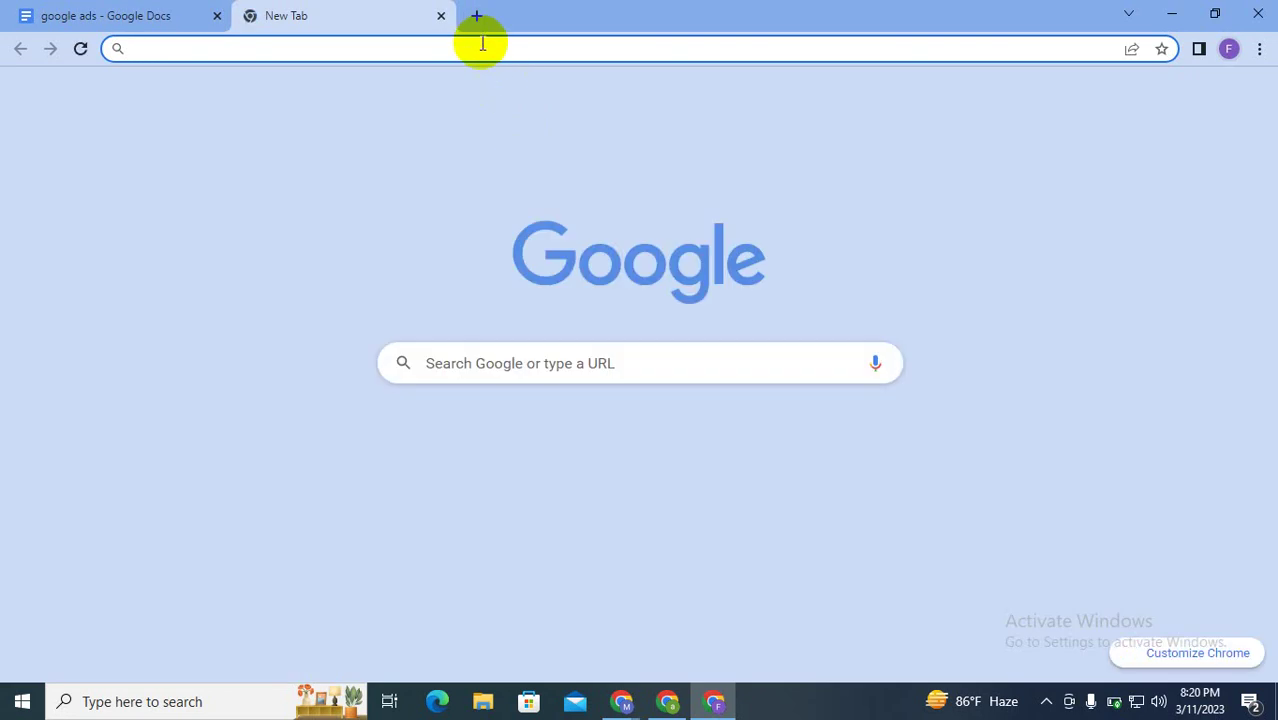
{"action": "left_click", "coordinate": [482, 45]}
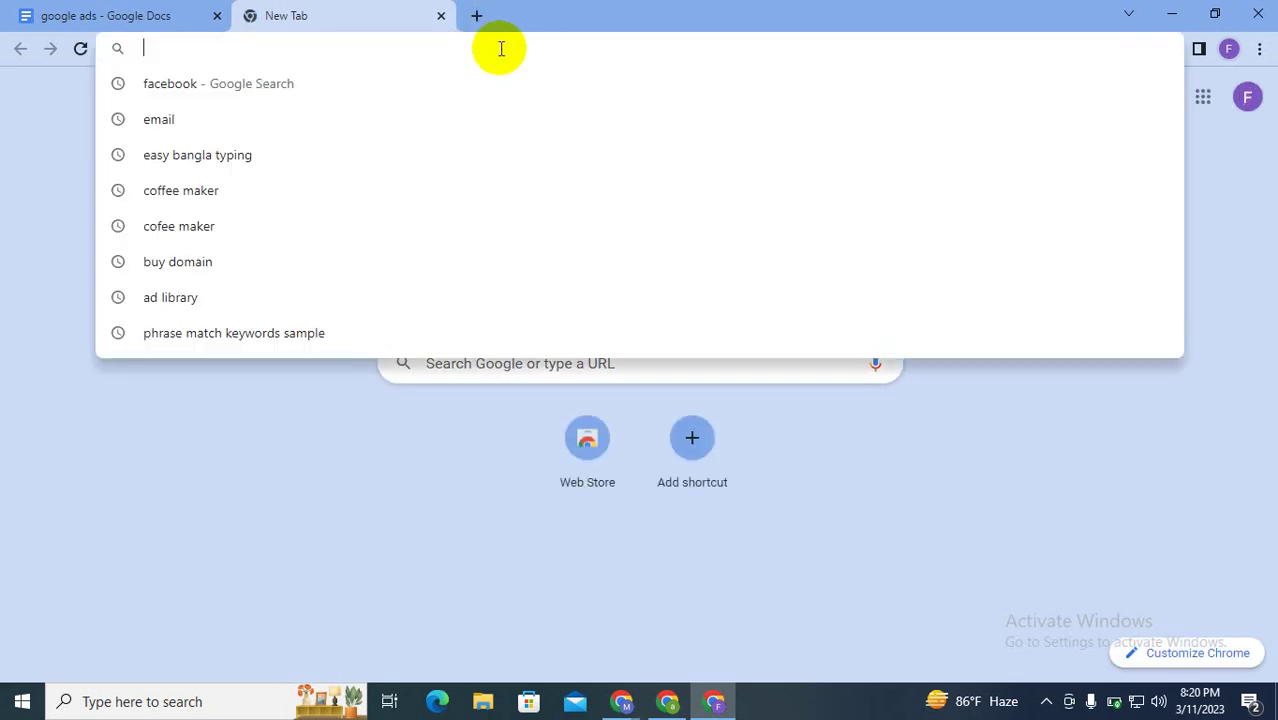
{"action": "type", "text": "buy"}
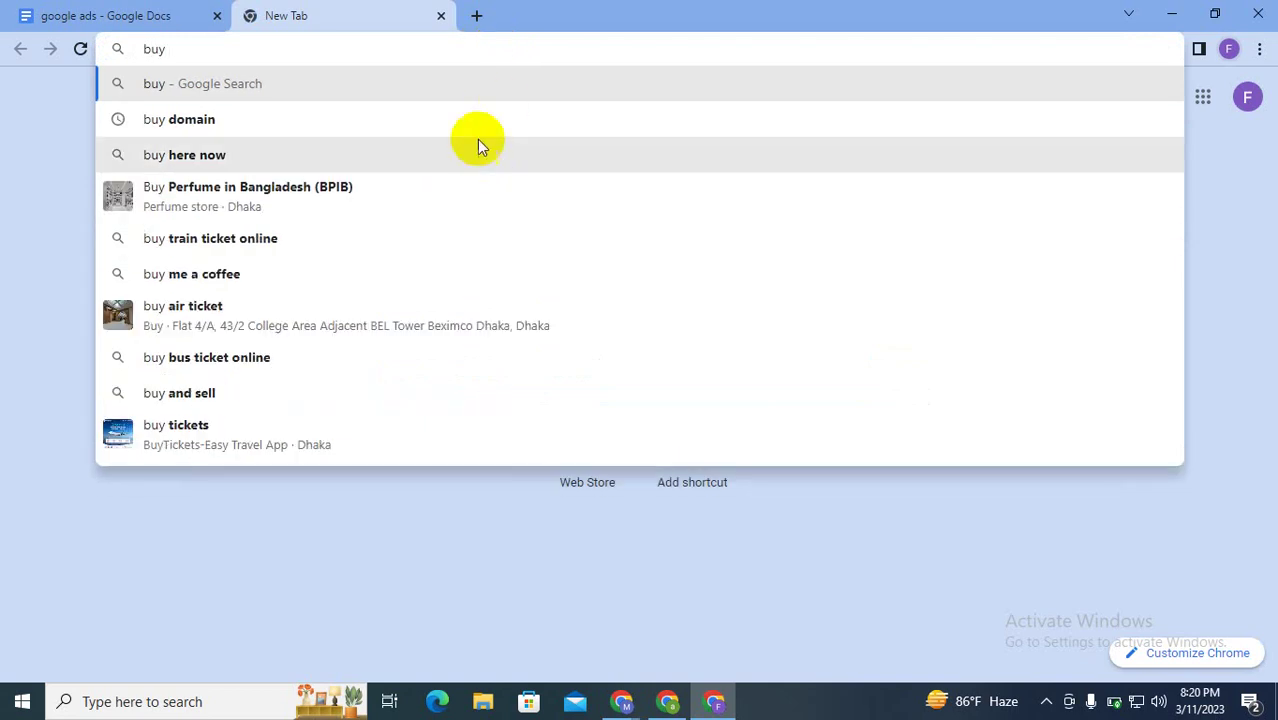
{"action": "left_click", "coordinate": [460, 123]}
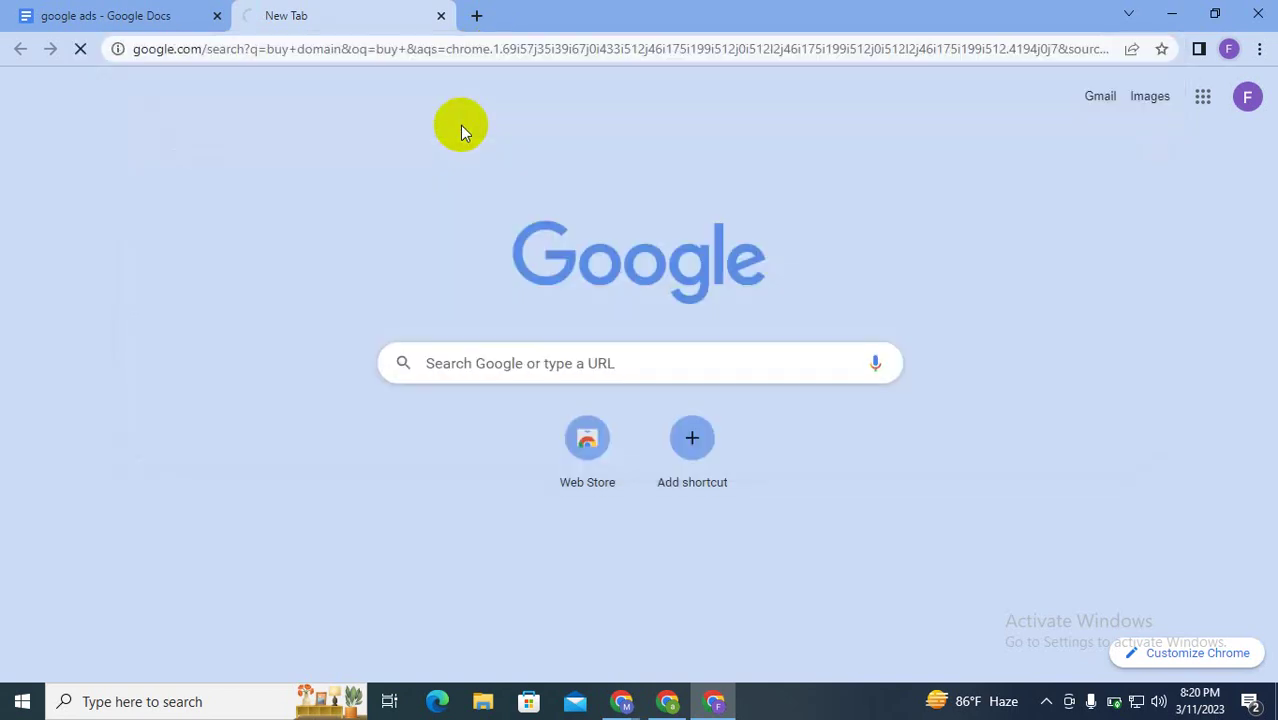